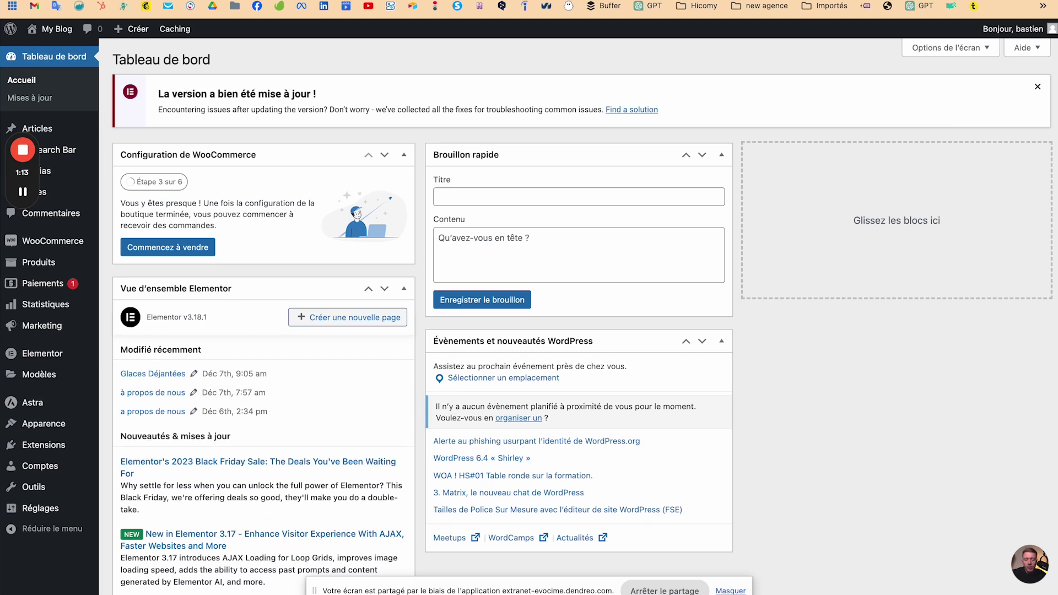
# Open the list of all store products.
pyautogui.moveTo(76, 272)
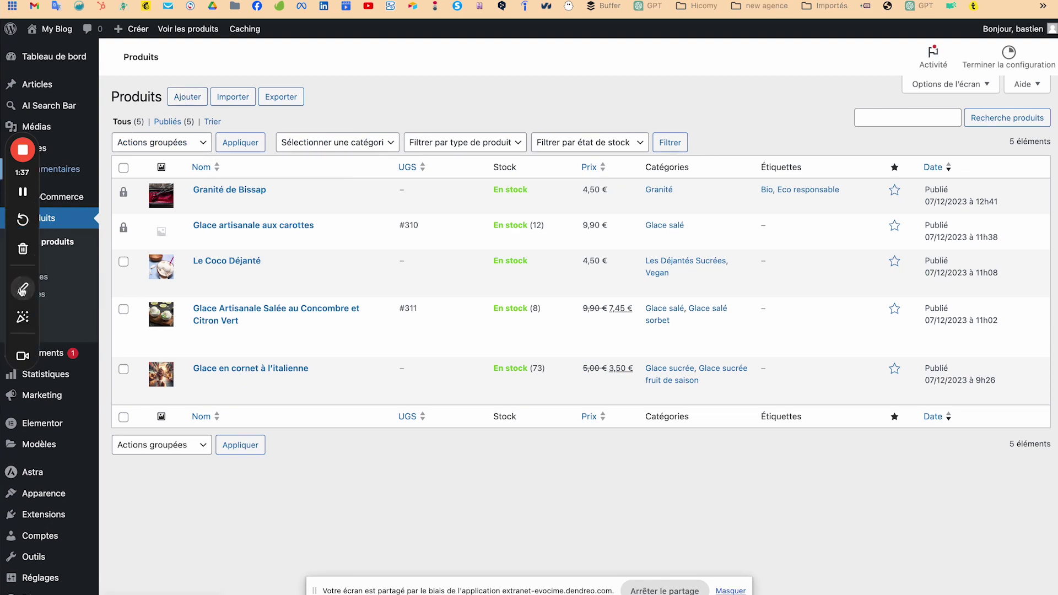
pyautogui.click(23, 287)
pyautogui.moveTo(198, 67)
pyautogui.mouseDown()
pyautogui.moveTo(156, 67)
pyautogui.moveTo(240, 130)
pyautogui.moveTo(149, 85)
pyautogui.mouseUp()
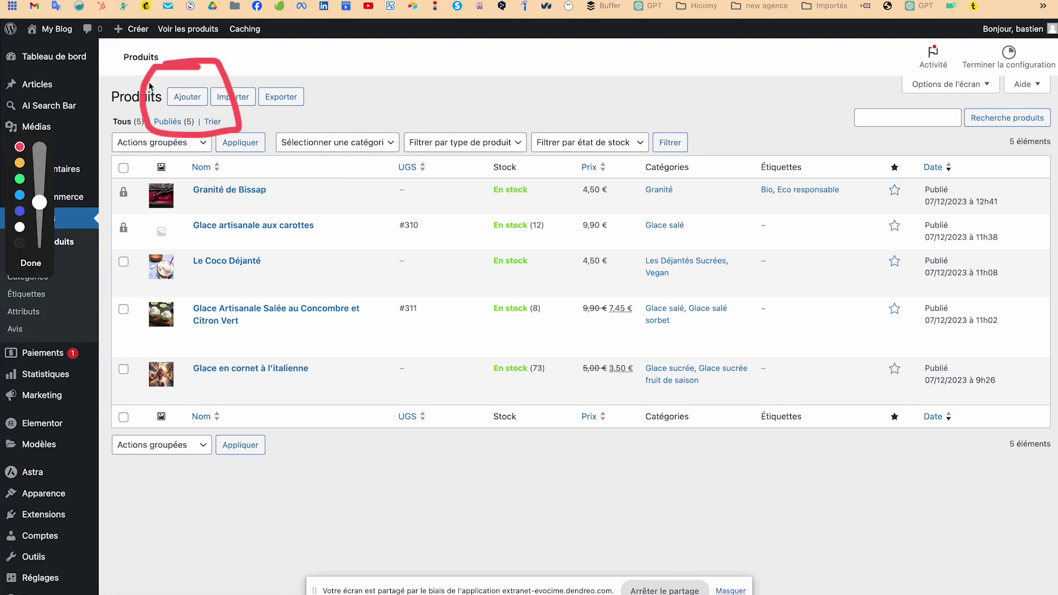
pyautogui.click(31, 263)
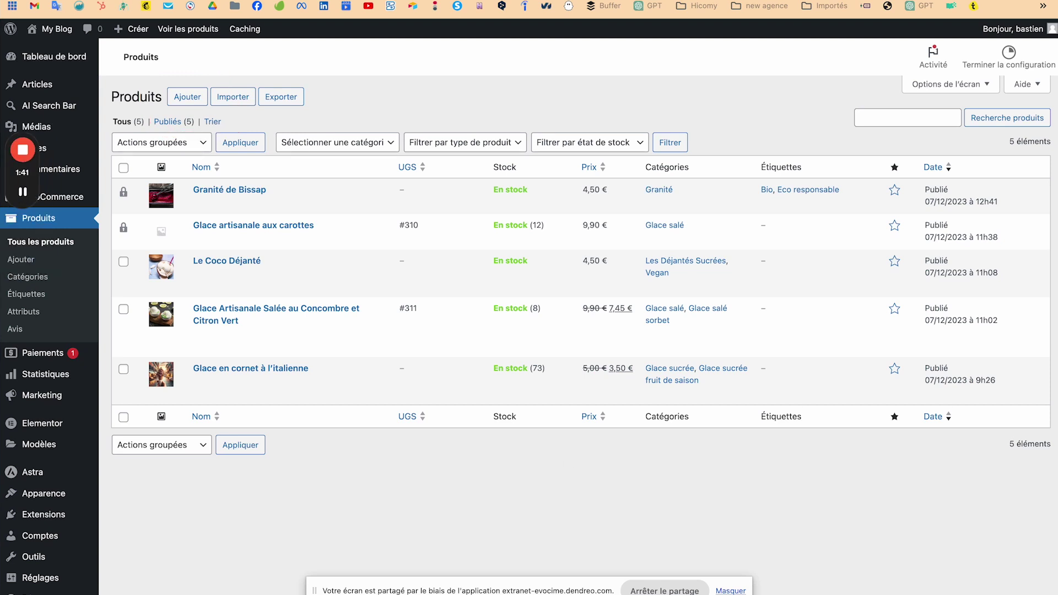
# Start adding a new product to the store.
pyautogui.click(191, 98)
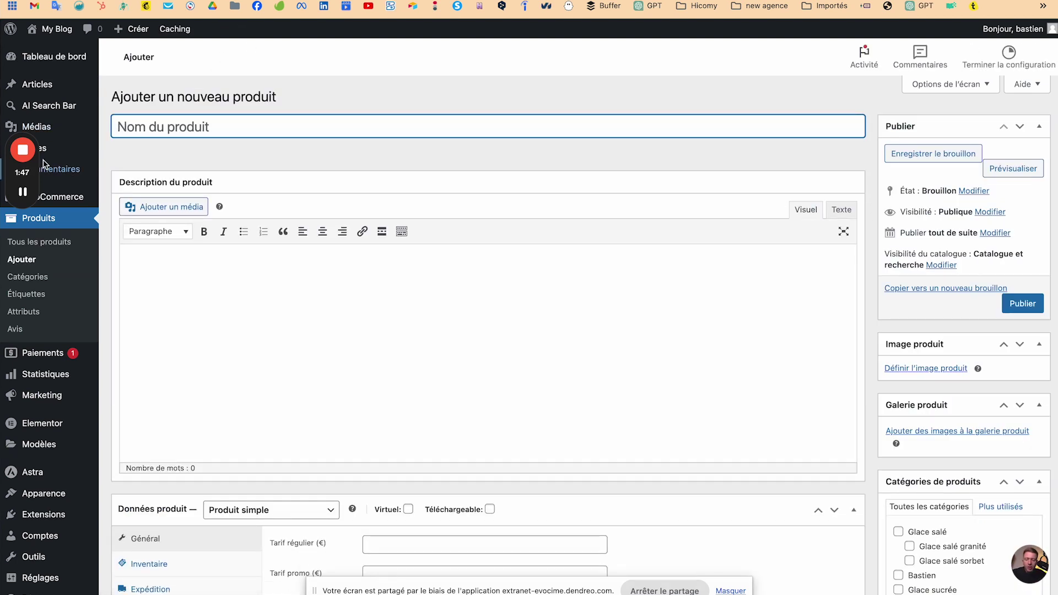
pyautogui.moveTo(21, 231)
pyautogui.click(22, 289)
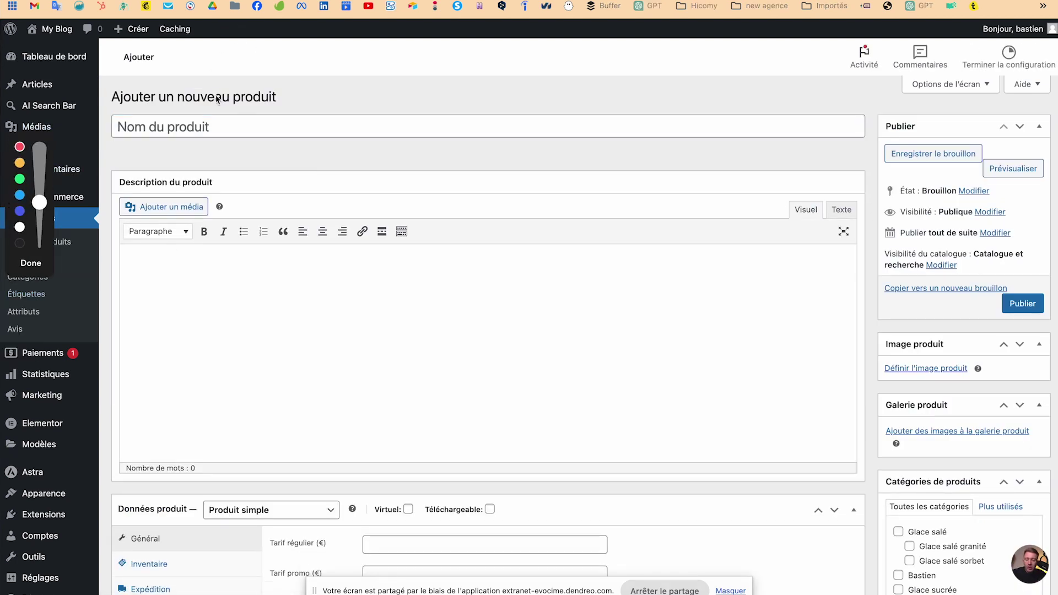
pyautogui.moveTo(257, 90)
pyautogui.mouseDown()
pyautogui.moveTo(114, 89)
pyautogui.moveTo(103, 109)
pyautogui.moveTo(220, 160)
pyautogui.moveTo(340, 150)
pyautogui.moveTo(215, 70)
pyautogui.mouseUp()
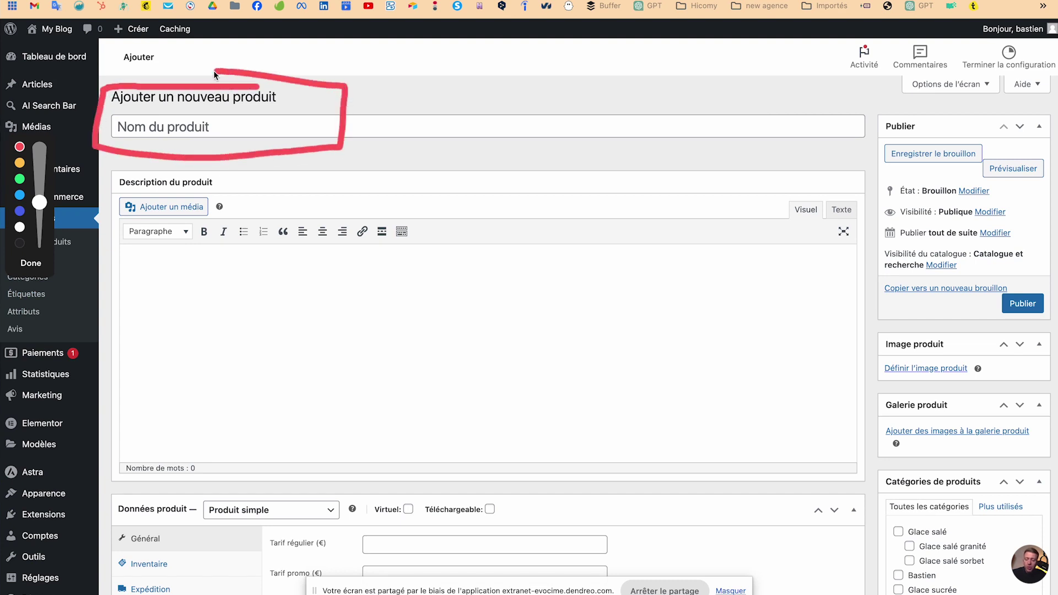
pyautogui.click(33, 264)
# Name the new product "Glace à l'italienne bio".
pyautogui.click(180, 133)
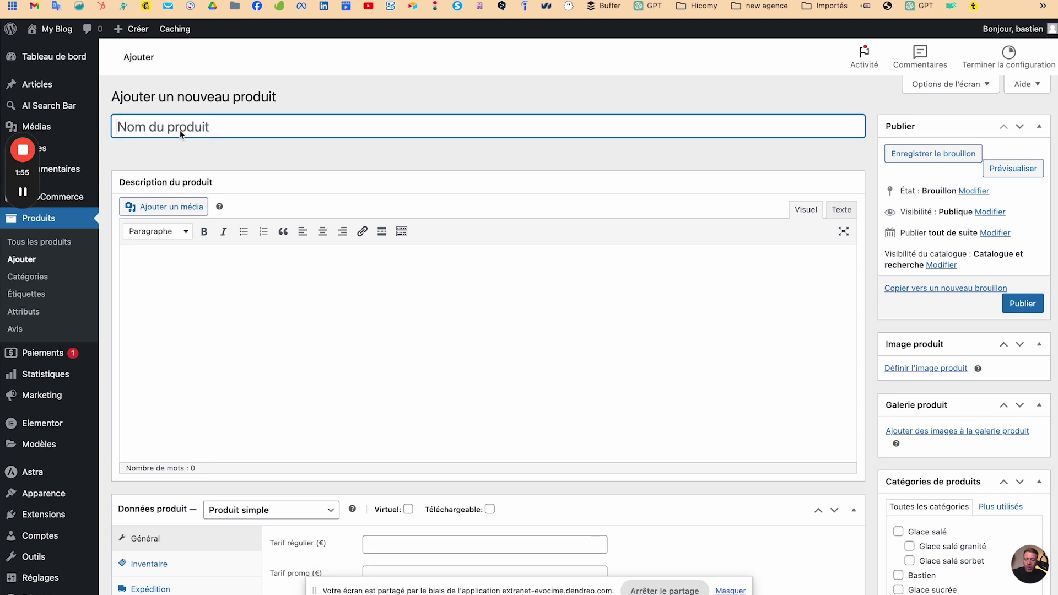
pyautogui.write('Glace bio')
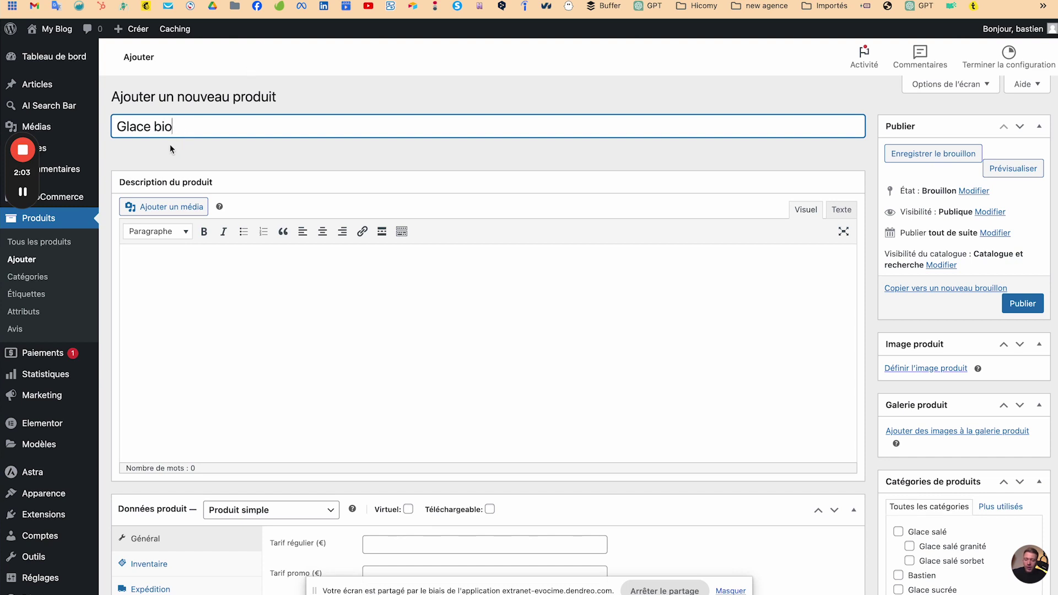
pyautogui.click(161, 159)
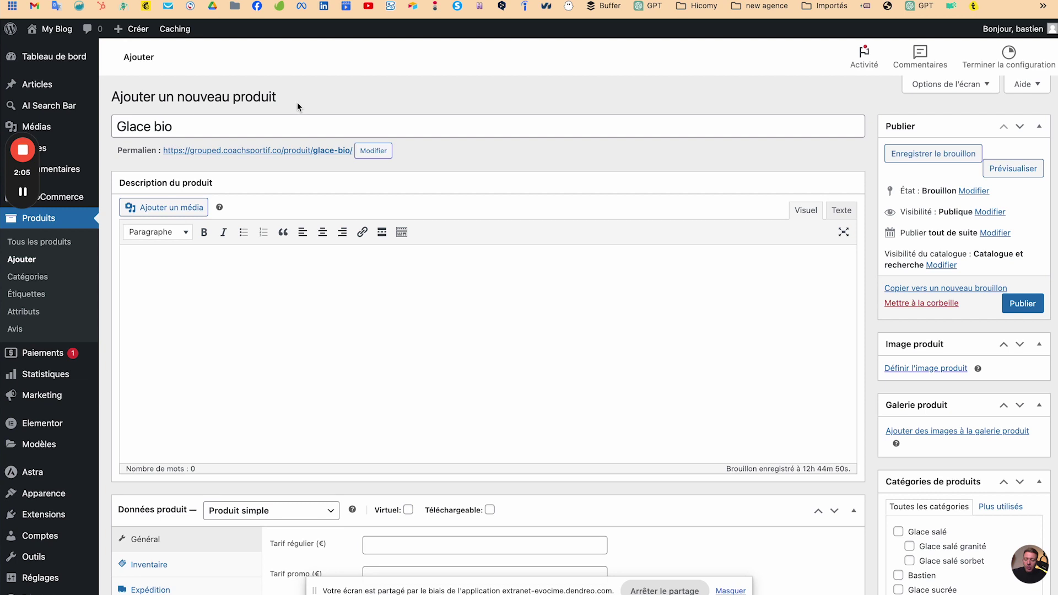
pyautogui.click(150, 126)
pyautogui.write("à l'italienne")
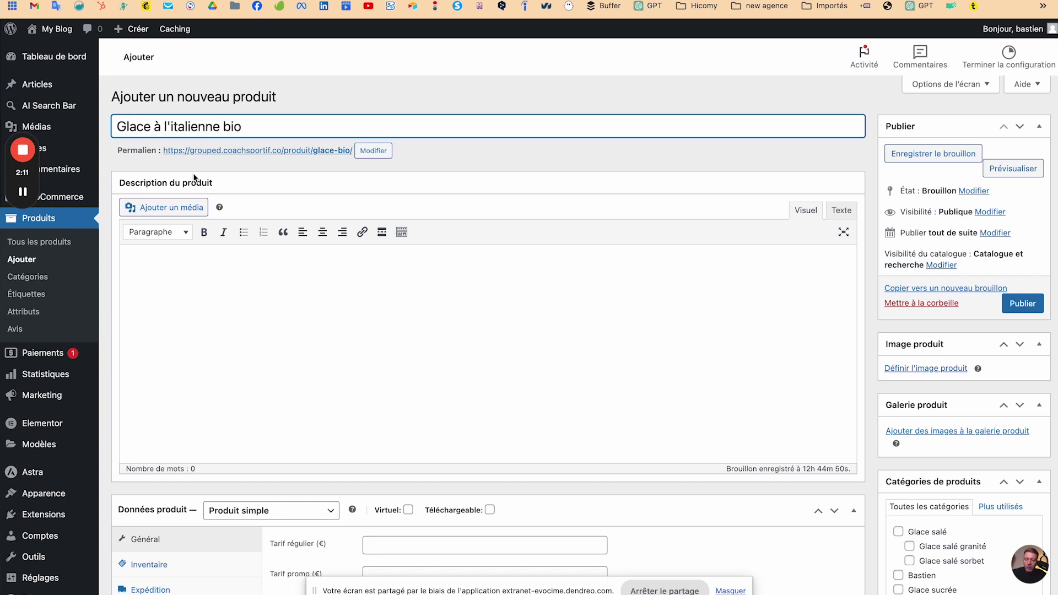
pyautogui.click(317, 171)
pyautogui.moveTo(126, 188); pyautogui.dragTo(214, 186)
pyautogui.click(185, 263)
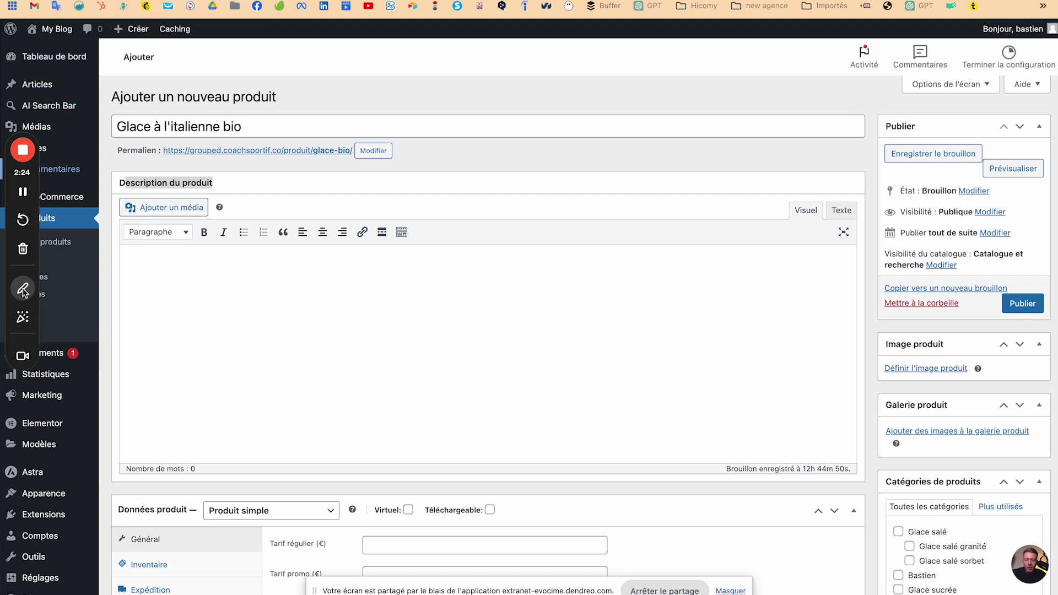
pyautogui.click(22, 285)
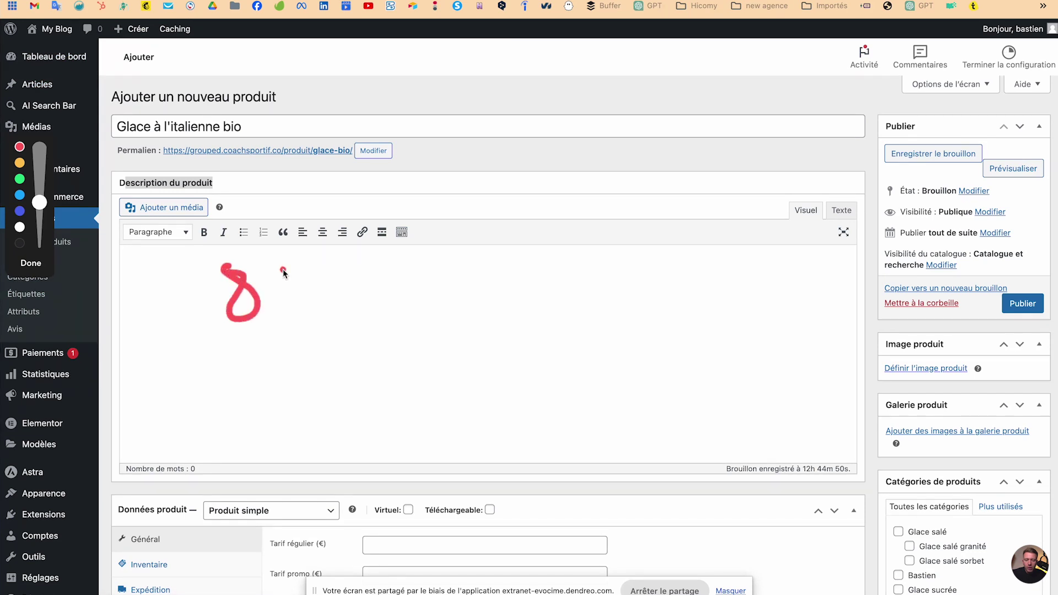
pyautogui.moveTo(283, 269); pyautogui.dragTo(277, 274)
pyautogui.moveTo(342, 269); pyautogui.dragTo(328, 267)
pyautogui.moveTo(391, 360)
pyautogui.mouseDown()
pyautogui.moveTo(461, 254)
pyautogui.moveTo(526, 316)
pyautogui.moveTo(567, 315)
pyautogui.mouseUp()
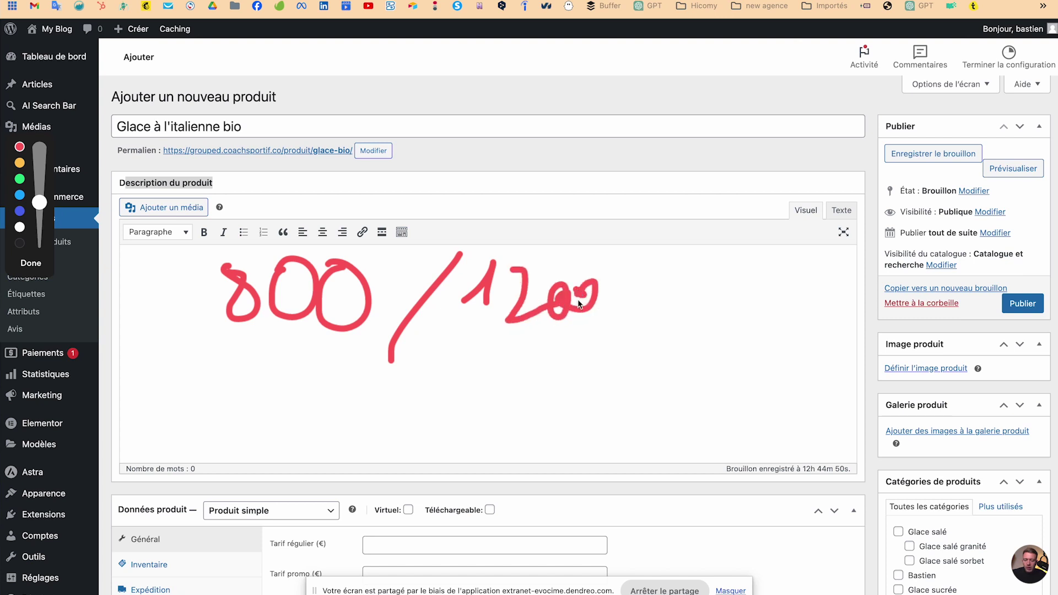
pyautogui.click(26, 267)
# Copy the selected ice cream description from the Copywritter chat in ChatGPT and paste it, matching the destination style, into the WordPress product description.
pyautogui.click(143, 0)
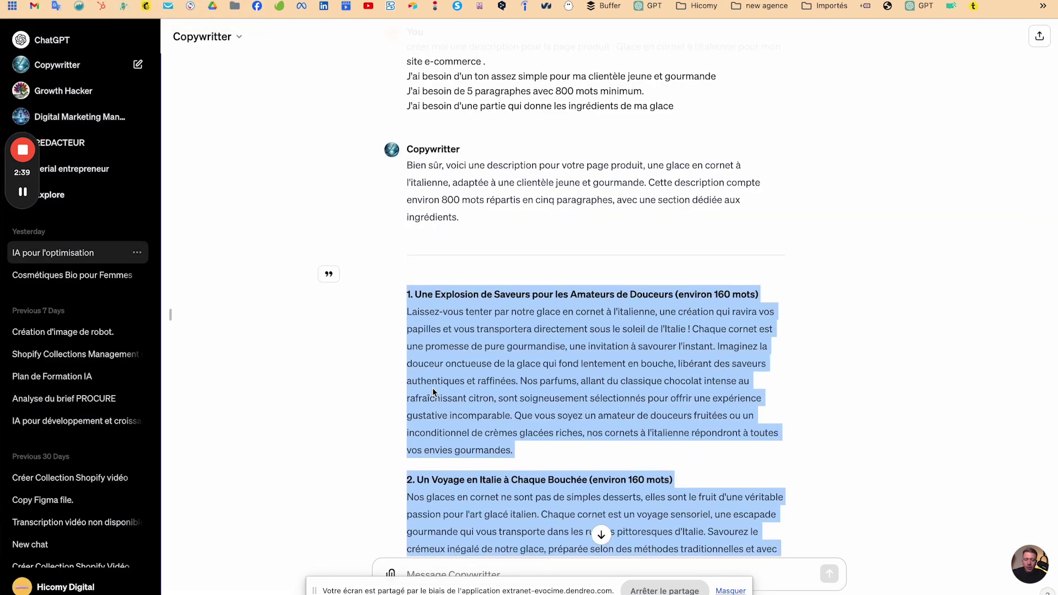
pyautogui.scroll(-2, 433, 388)
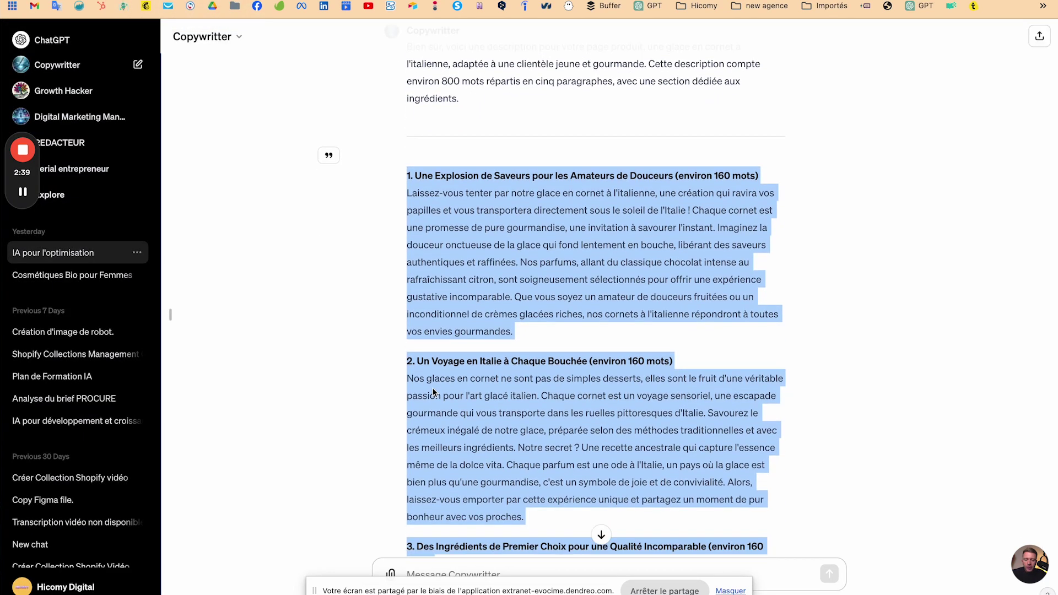
pyautogui.rightClick(435, 181)
pyautogui.click(455, 210)
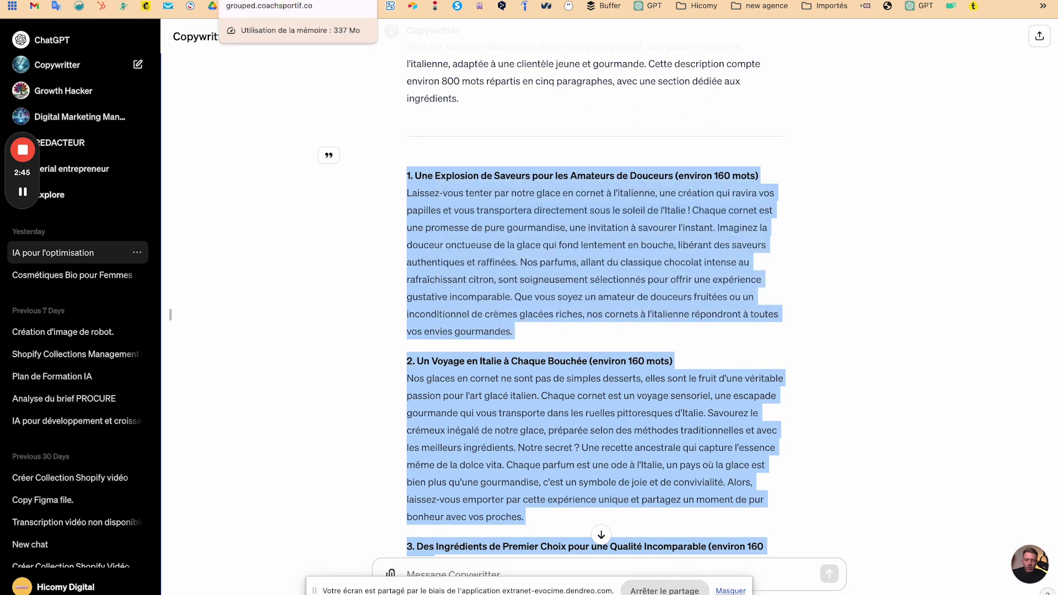
pyautogui.click(298, 1)
pyautogui.rightClick(152, 274)
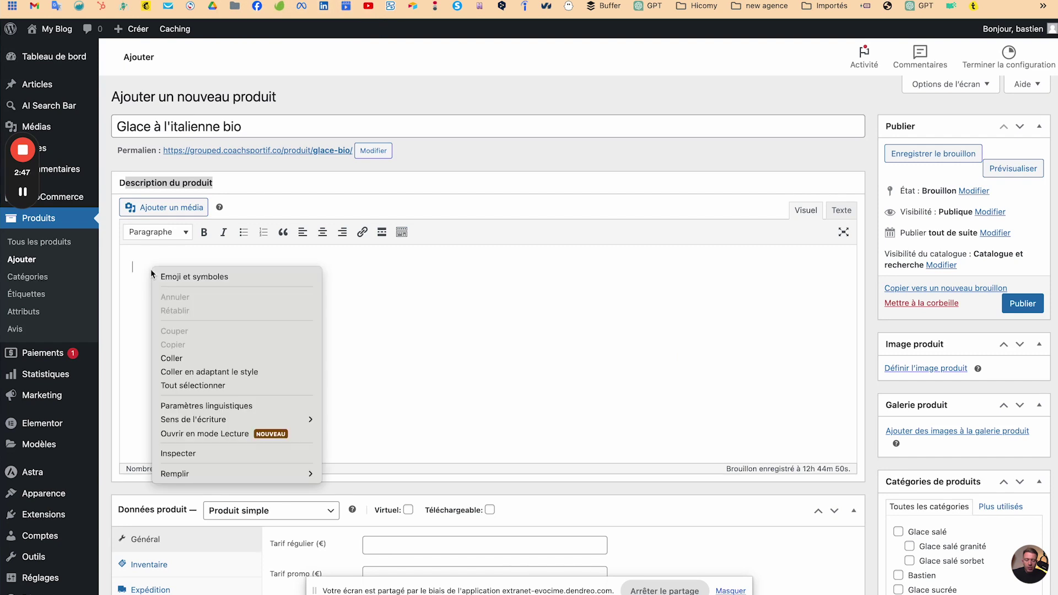
pyautogui.click(197, 373)
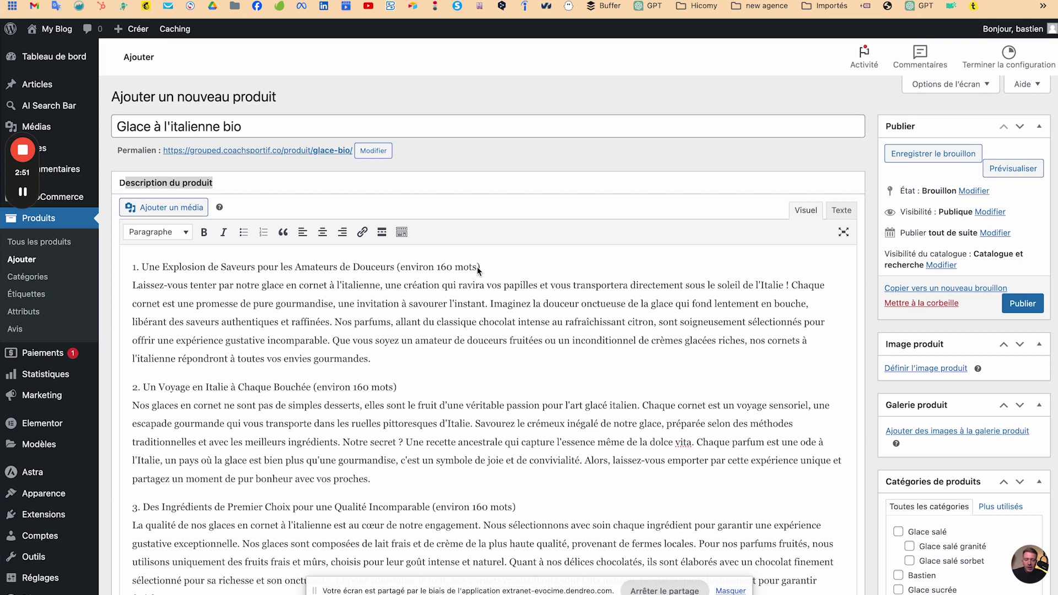
# Remove "(environ 160 mots)" from the heading "1. Une Explosion de Saveurs pour les Amateurs de Douceurs", set it off with a line break and format it as Titre 2.
pyautogui.moveTo(398, 269); pyautogui.dragTo(481, 270)
pyautogui.press('BackSpace')
pyautogui.press('Return')
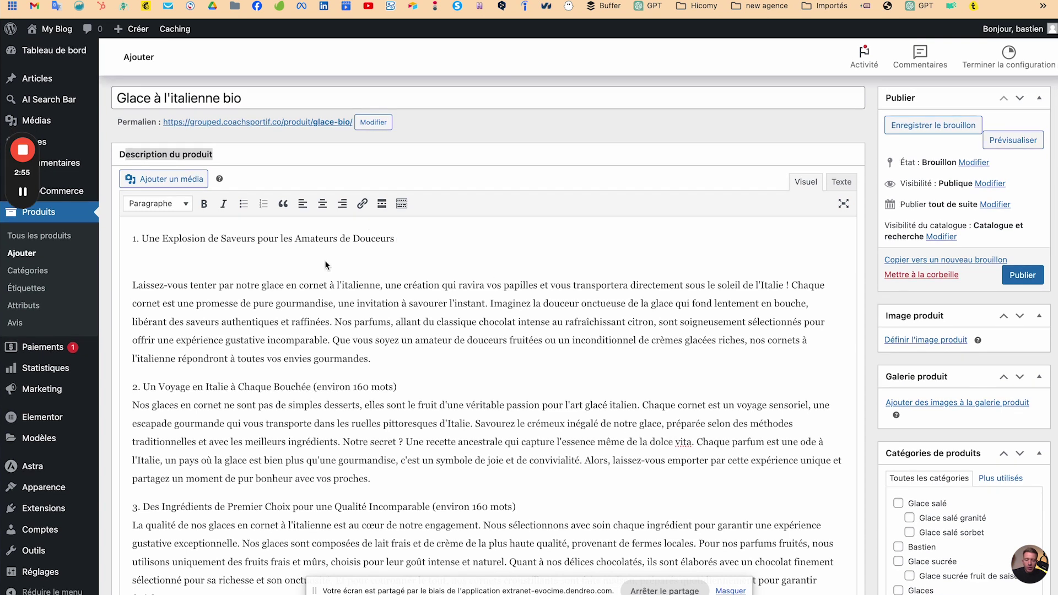
pyautogui.tripleClick(281, 241)
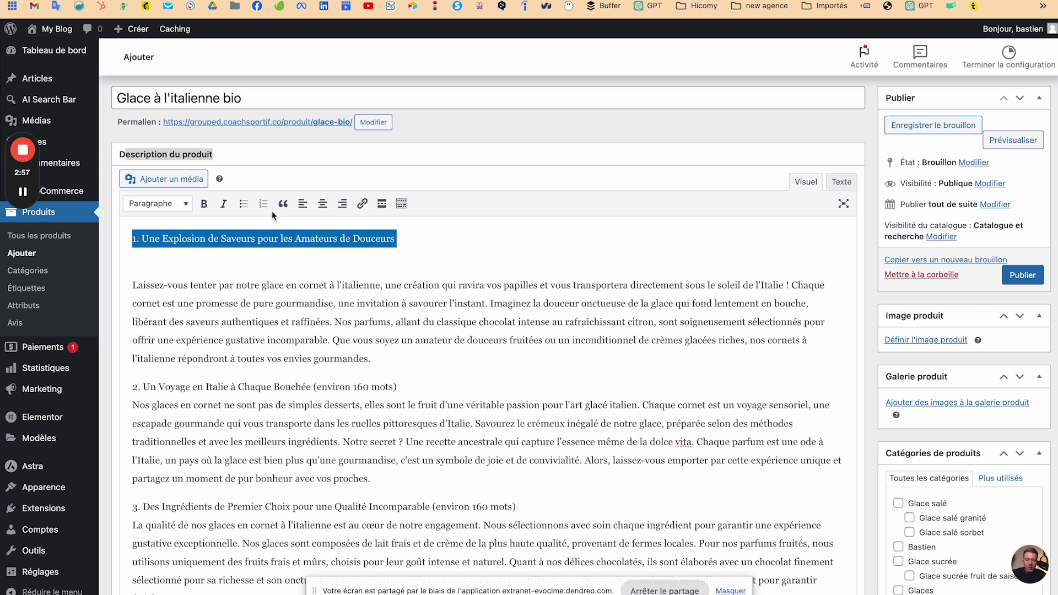
pyautogui.click(163, 205)
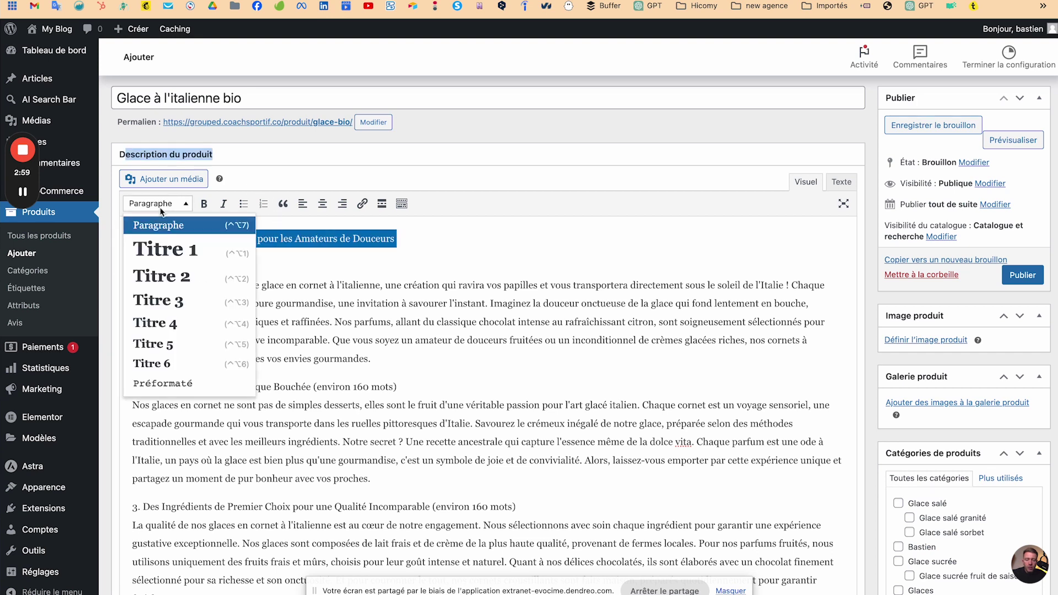
pyautogui.click(153, 271)
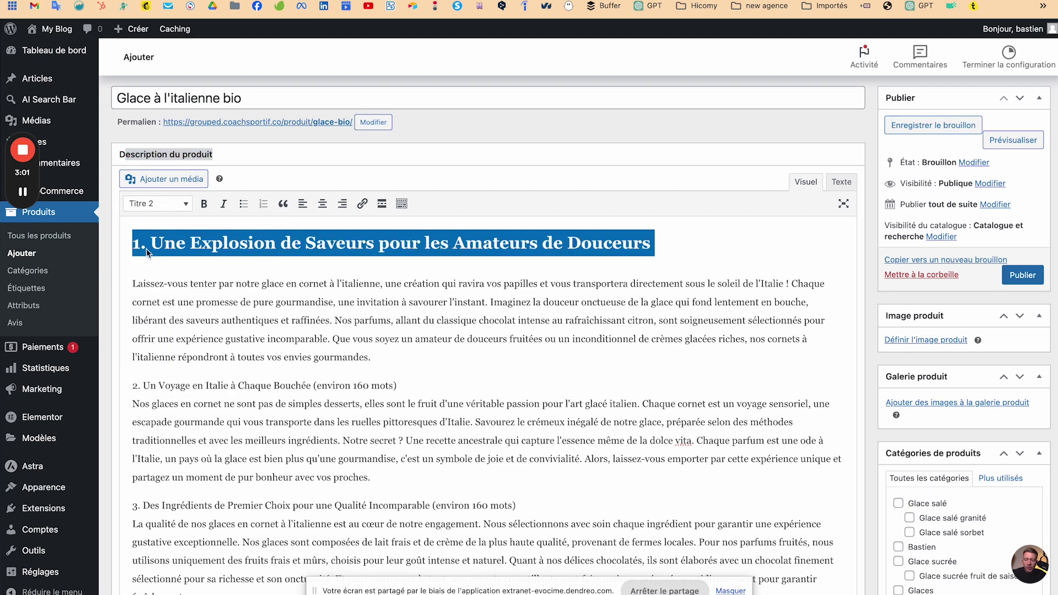
# In the first description paragraph, make "en cornet à l'italienne" bold and "à savourer l'instant" italic.
pyautogui.click(287, 304)
pyautogui.moveTo(287, 283); pyautogui.dragTo(379, 286)
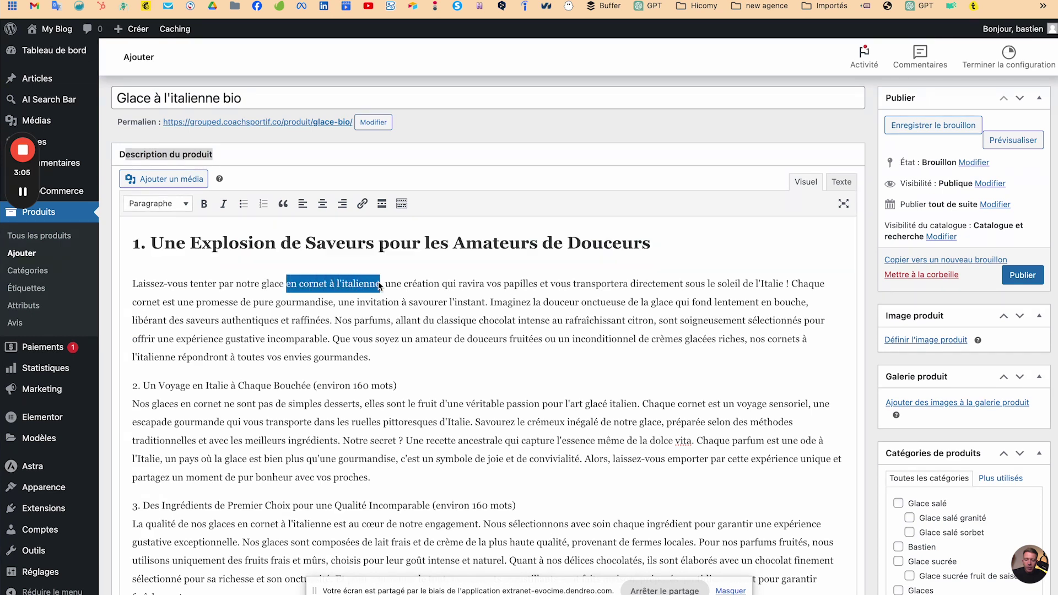
pyautogui.click(204, 204)
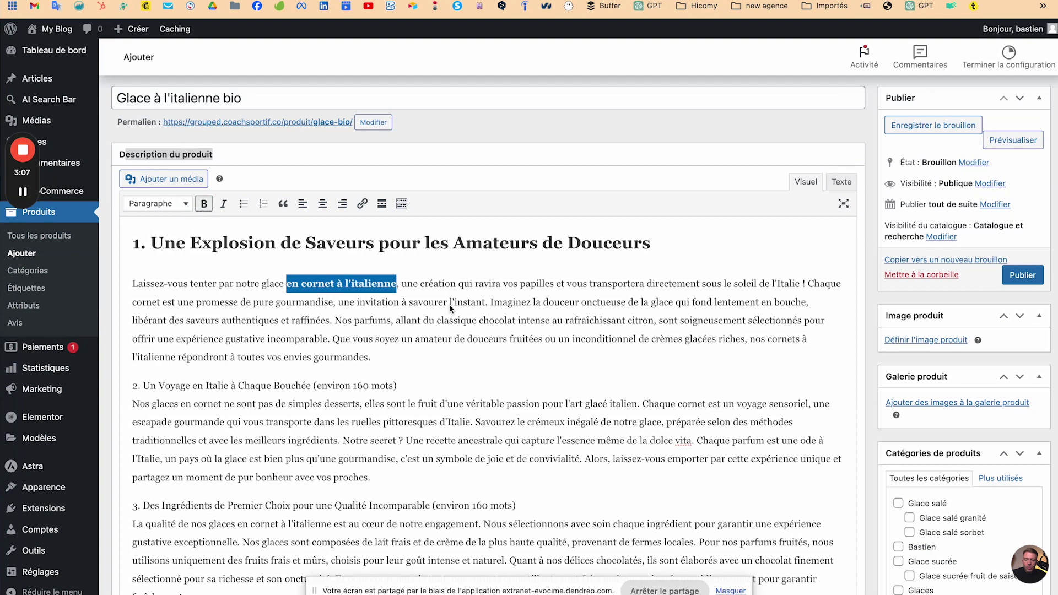
pyautogui.moveTo(401, 303); pyautogui.dragTo(489, 303)
pyautogui.click(223, 204)
pyautogui.click(514, 321)
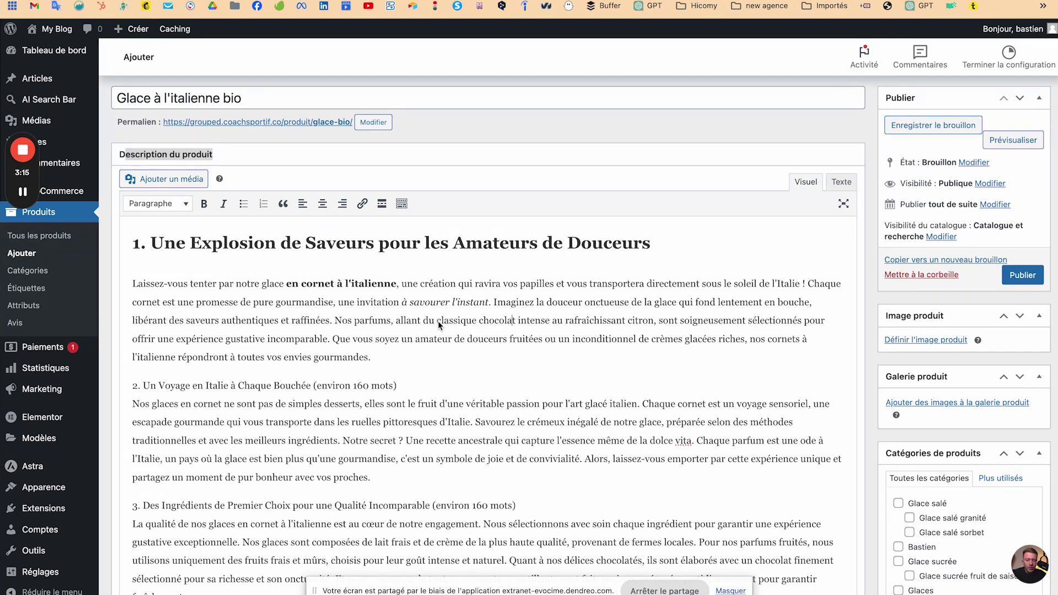
# Make "classique chocolat intense au rafraîchissant citron" and "vos envies gourmandes" bold in the first description paragraph.
pyautogui.moveTo(435, 320); pyautogui.dragTo(653, 322)
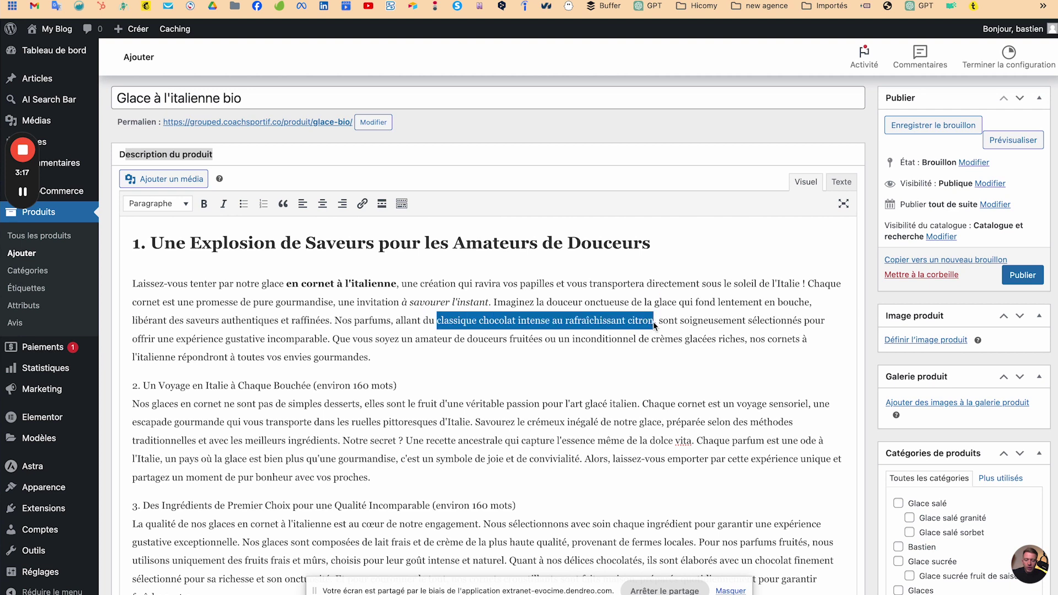
pyautogui.click(204, 204)
pyautogui.click(296, 359)
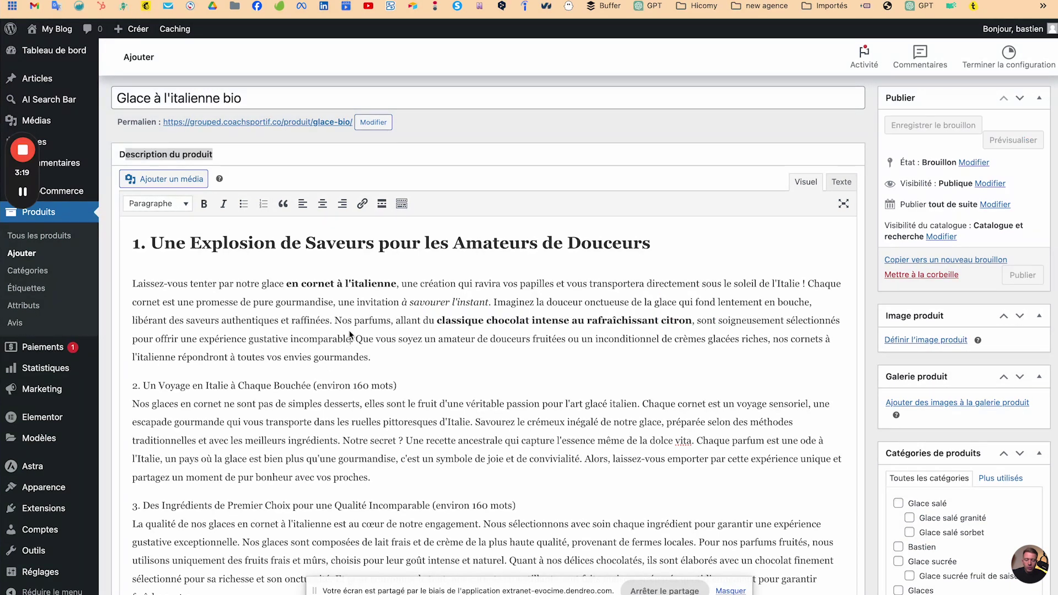
pyautogui.moveTo(265, 360); pyautogui.dragTo(368, 359)
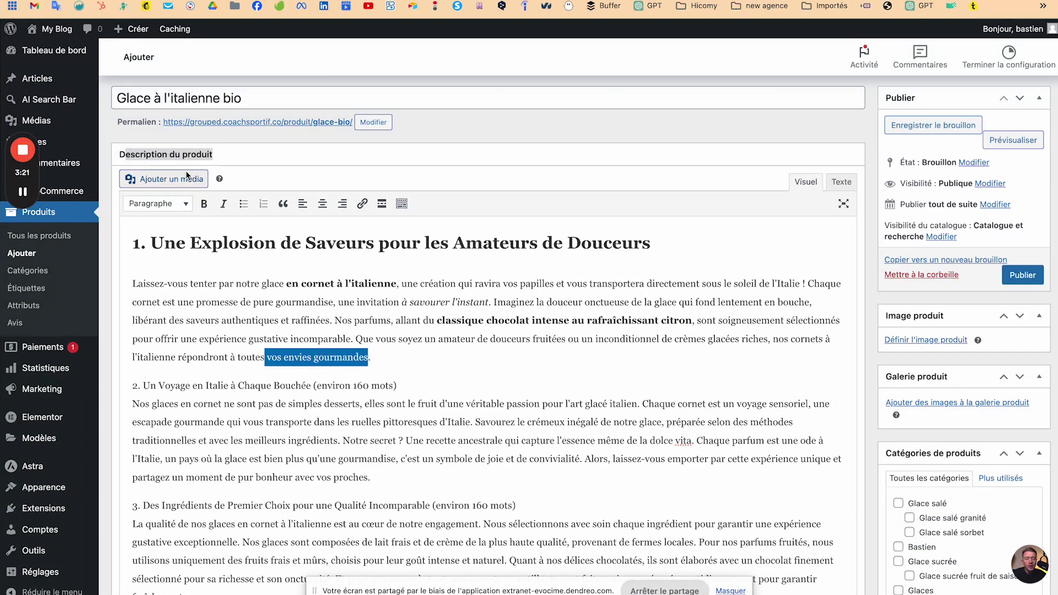
pyautogui.click(202, 203)
# Remove "(environ 160 mots)" from the heading "2. Un Voyage en Italie à Chaque Bouchée", add a line break after it and format it as Titre 2.
pyautogui.scroll(-2, 335, 403)
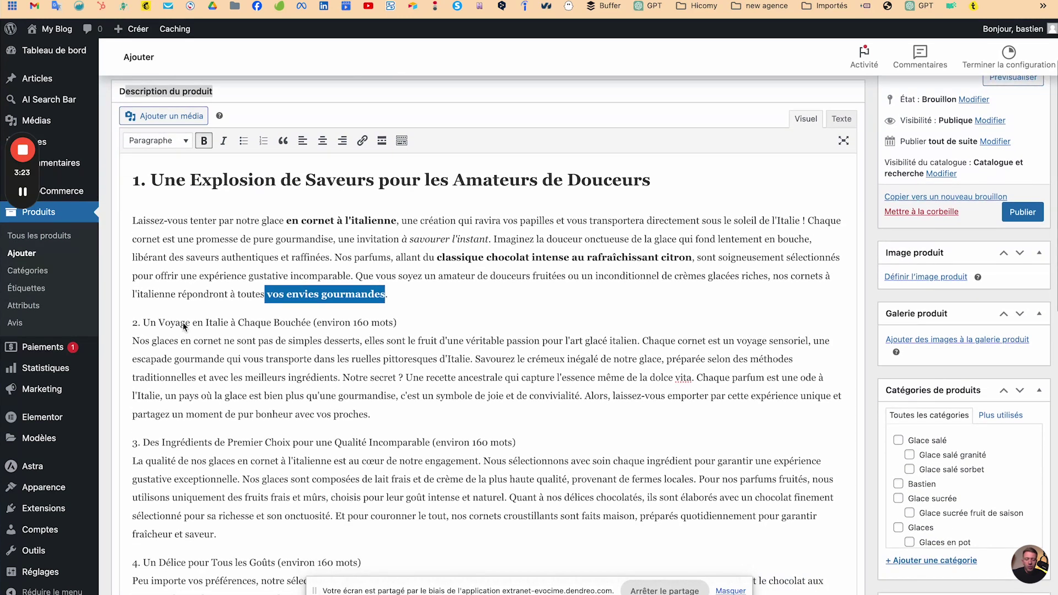
pyautogui.moveTo(397, 323); pyautogui.dragTo(313, 328)
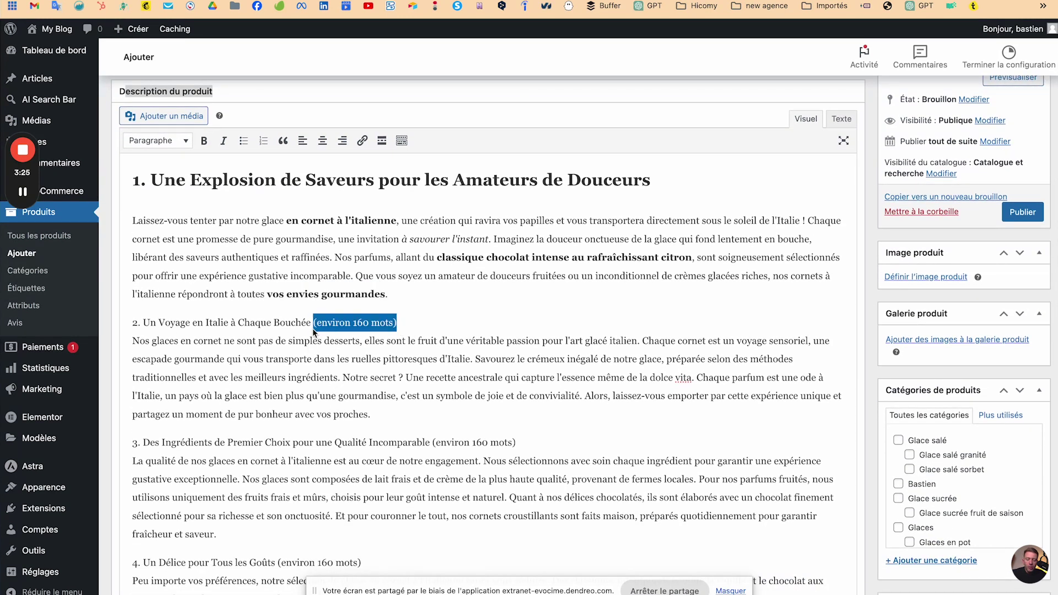
pyautogui.press('BackSpace')
pyautogui.press('Return')
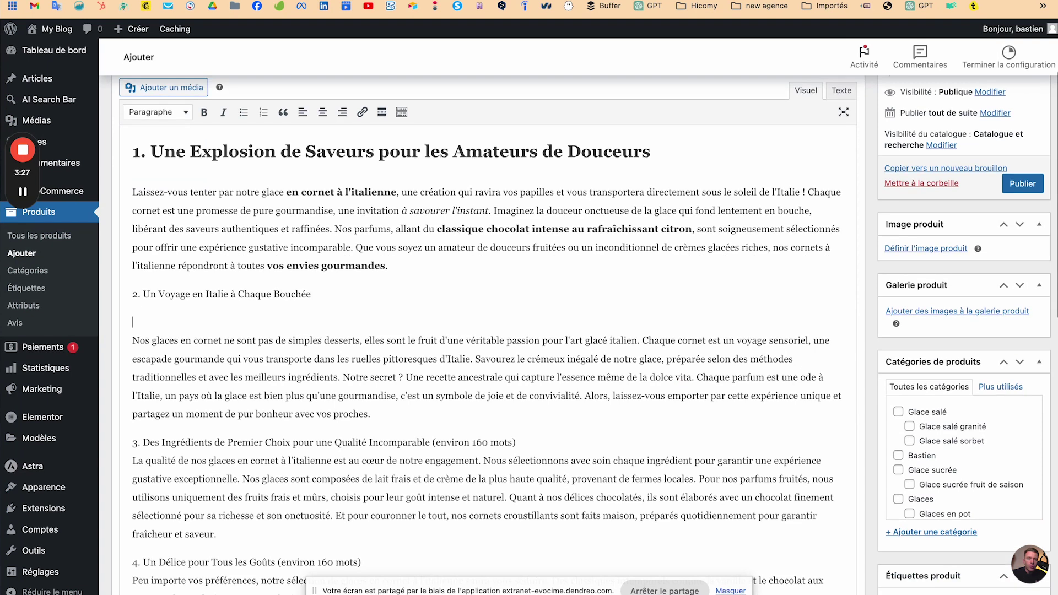
pyautogui.tripleClick(256, 296)
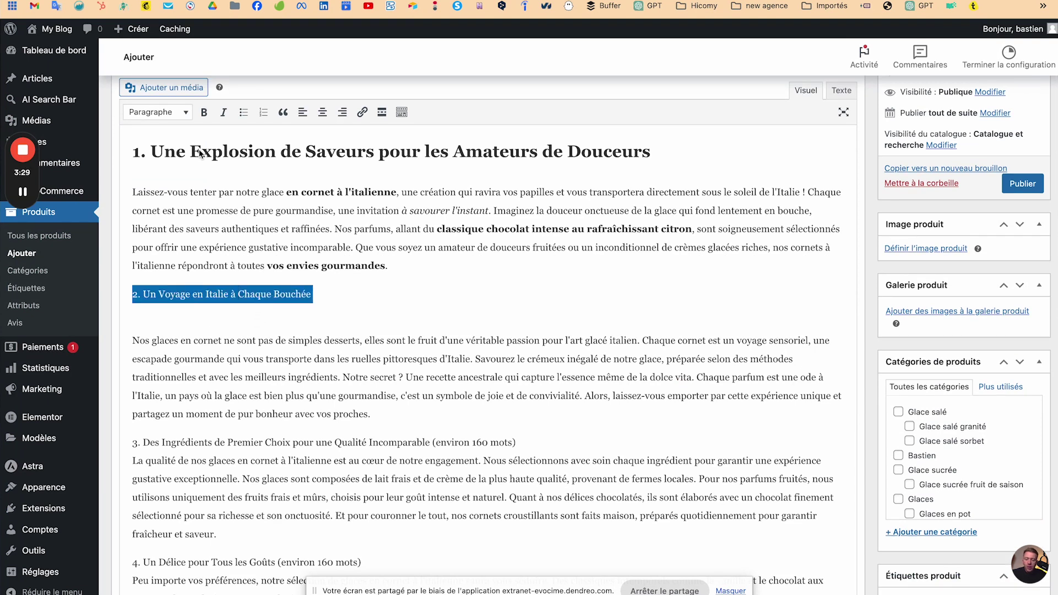
pyautogui.click(170, 114)
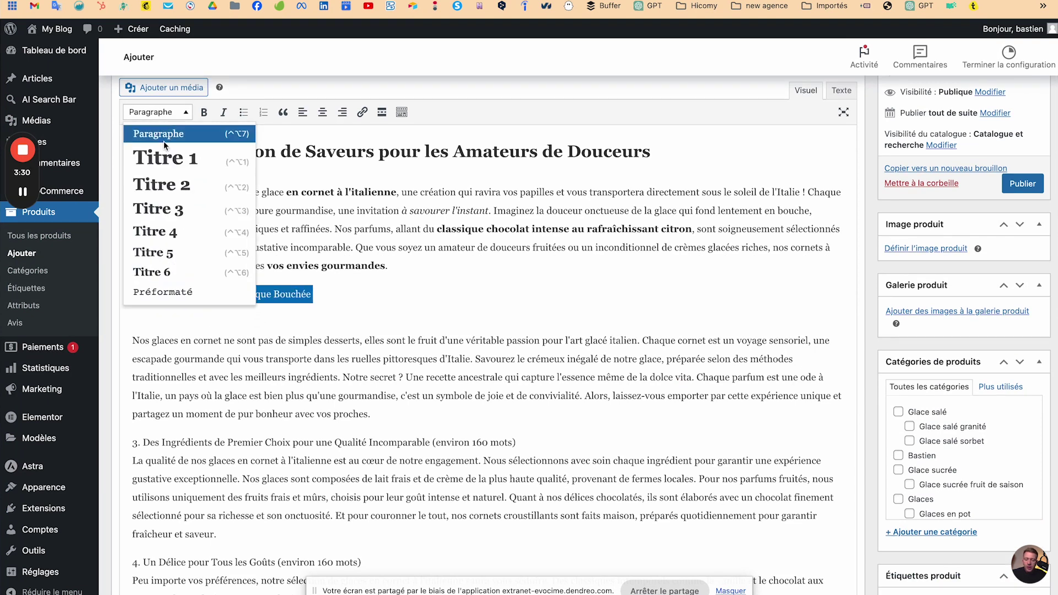
pyautogui.click(155, 184)
pyautogui.press('Left')
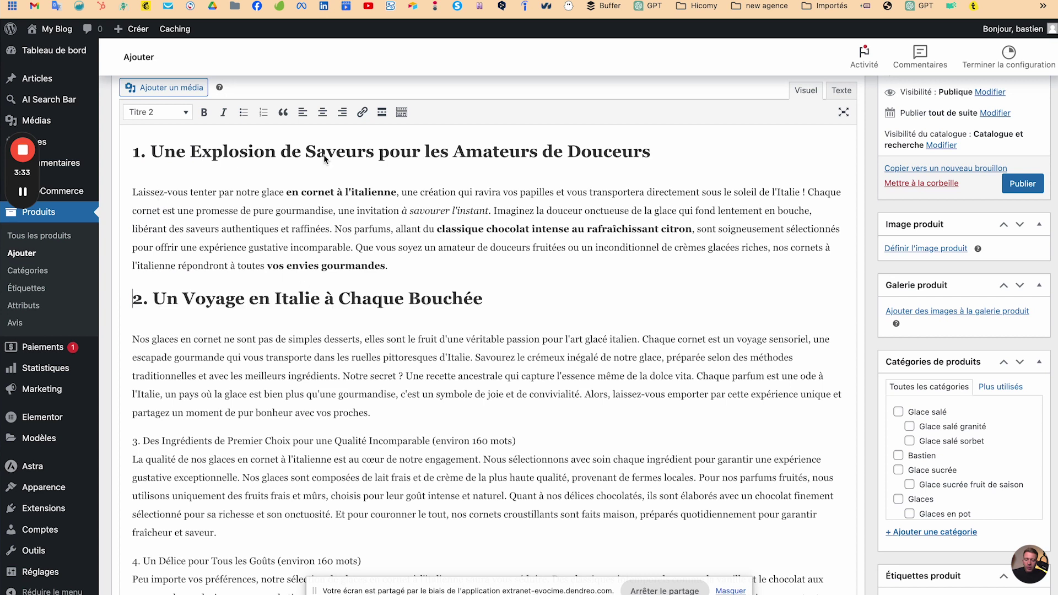
pyautogui.click(22, 293)
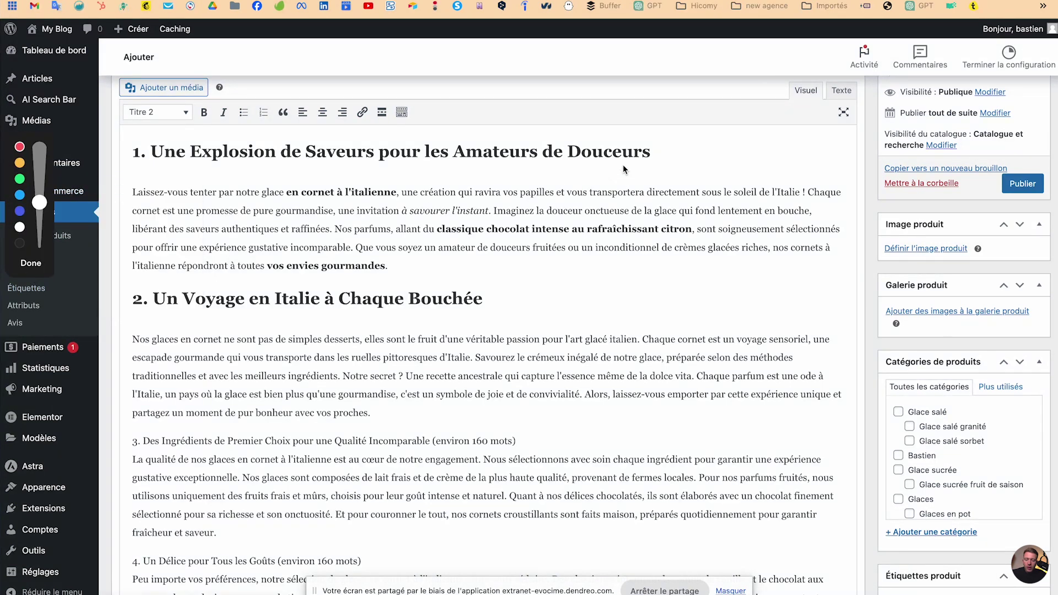
pyautogui.moveTo(613, 131)
pyautogui.mouseDown()
pyautogui.moveTo(672, 133)
pyautogui.moveTo(598, 185)
pyautogui.mouseUp()
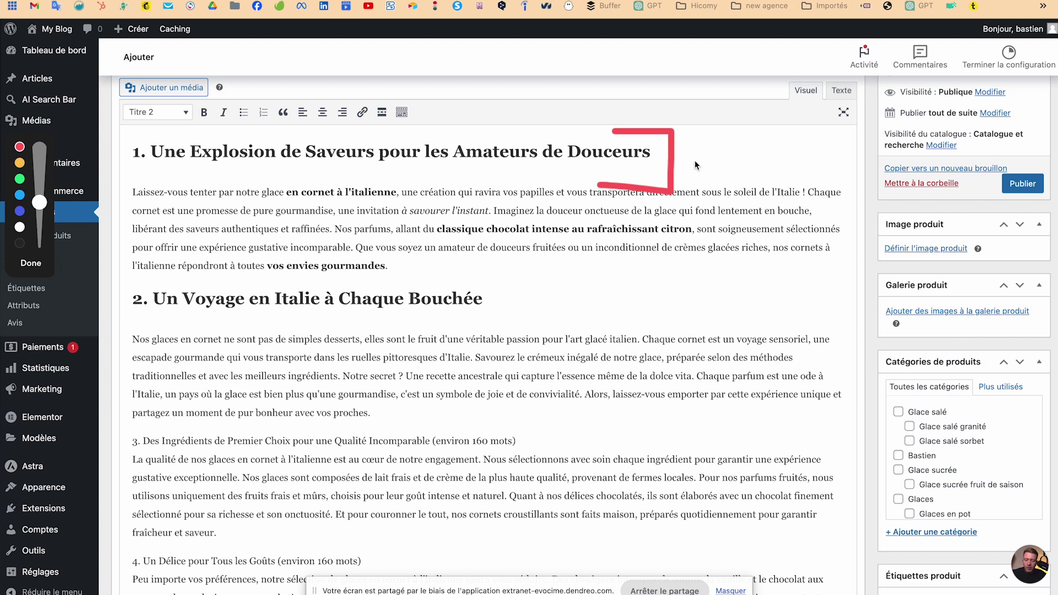
pyautogui.moveTo(684, 135)
pyautogui.mouseDown()
pyautogui.moveTo(729, 130)
pyautogui.moveTo(750, 177)
pyautogui.mouseUp()
pyautogui.click(31, 263)
pyautogui.scroll(3, 49, 231)
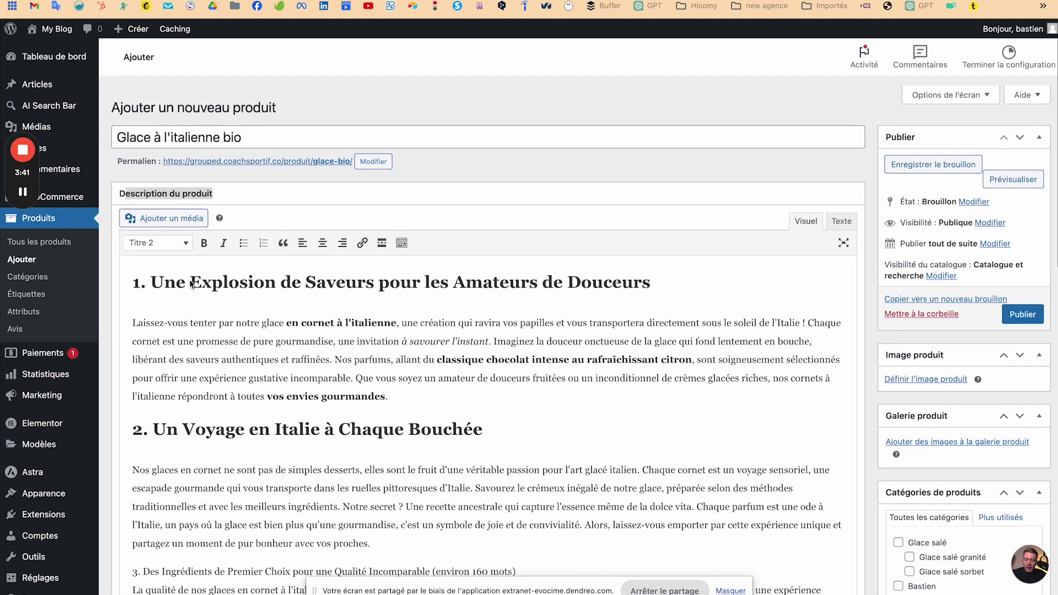
pyautogui.click(22, 248)
pyautogui.moveTo(244, 136)
pyautogui.mouseDown()
pyautogui.moveTo(325, 133)
pyautogui.moveTo(251, 124)
pyautogui.moveTo(259, 153)
pyautogui.moveTo(280, 114)
pyautogui.mouseUp()
pyautogui.moveTo(368, 105); pyautogui.dragTo(369, 161)
pyautogui.moveTo(335, 91); pyautogui.dragTo(415, 91)
pyautogui.moveTo(405, 117)
pyautogui.mouseDown()
pyautogui.moveTo(444, 147)
pyautogui.moveTo(443, 160)
pyautogui.mouseUp()
pyautogui.moveTo(634, 249)
pyautogui.mouseDown()
pyautogui.moveTo(664, 248)
pyautogui.moveTo(625, 304)
pyautogui.moveTo(674, 268)
pyautogui.moveTo(710, 326)
pyautogui.mouseUp()
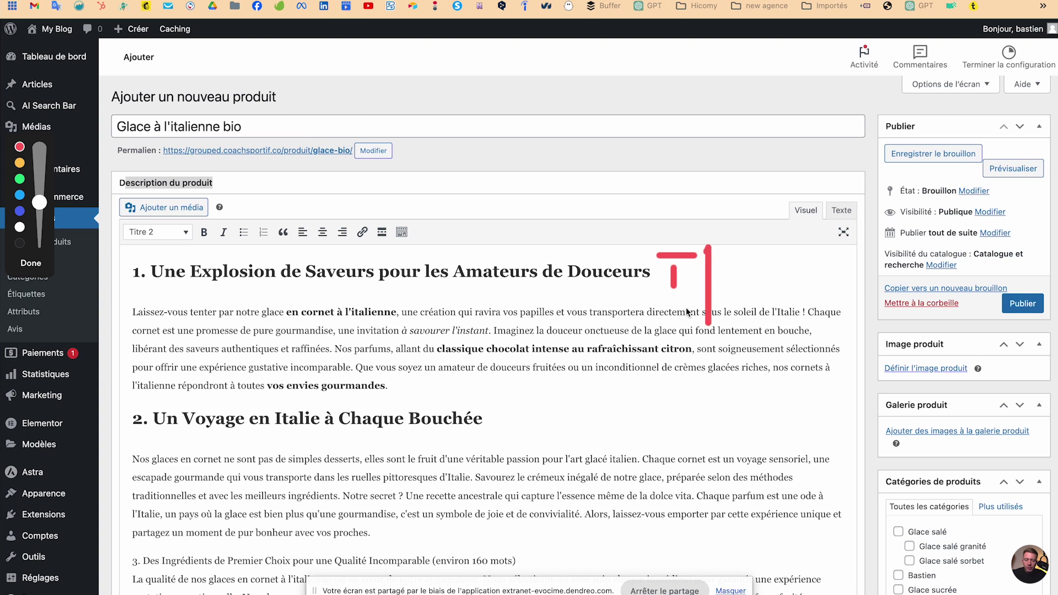
pyautogui.click(33, 266)
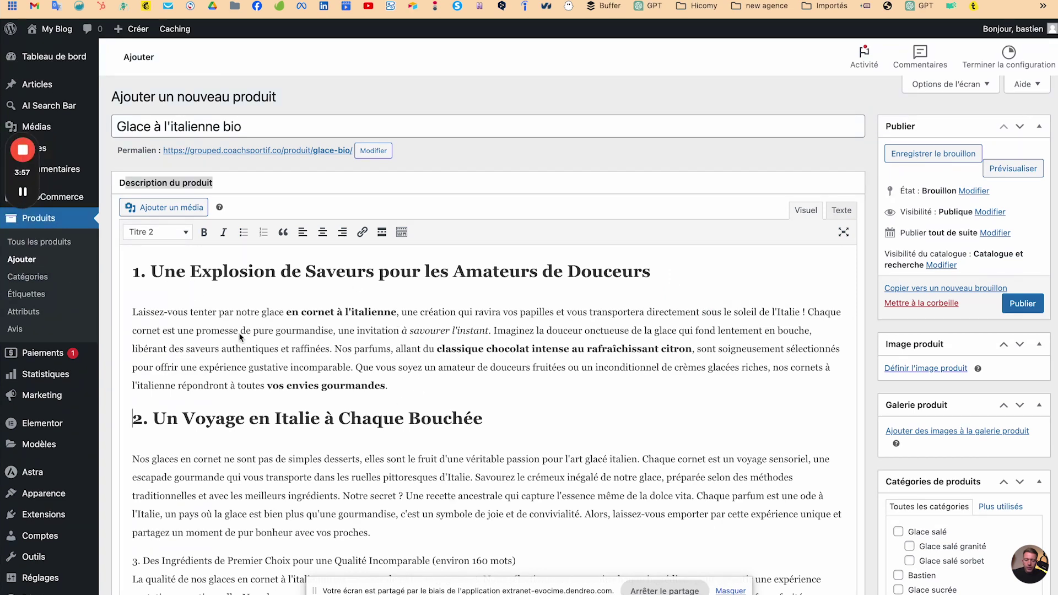
pyautogui.click(333, 349)
pyautogui.click(402, 385)
pyautogui.press('Return')
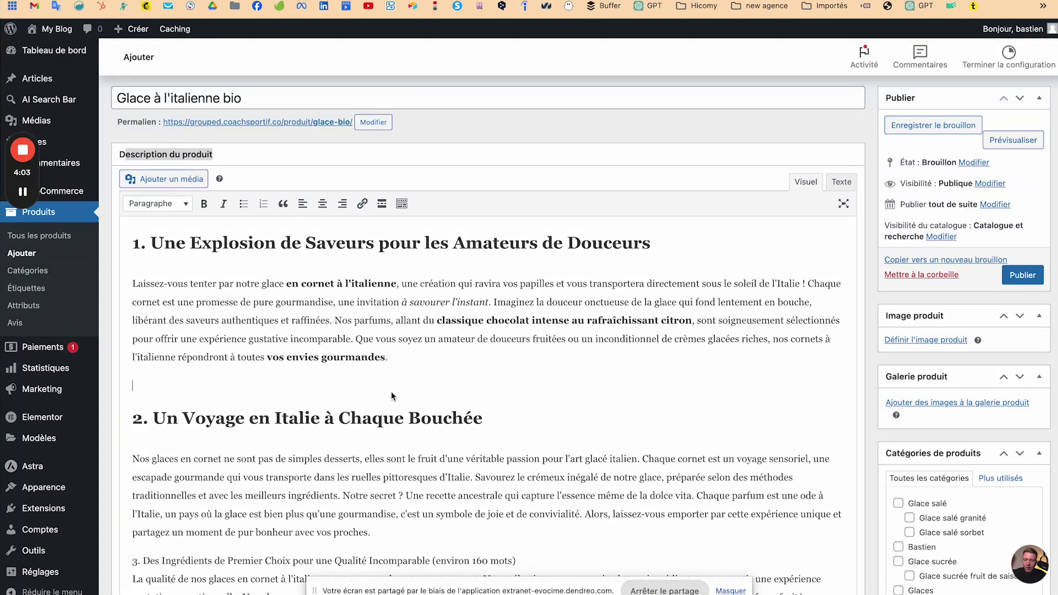
pyautogui.press('BackSpace')
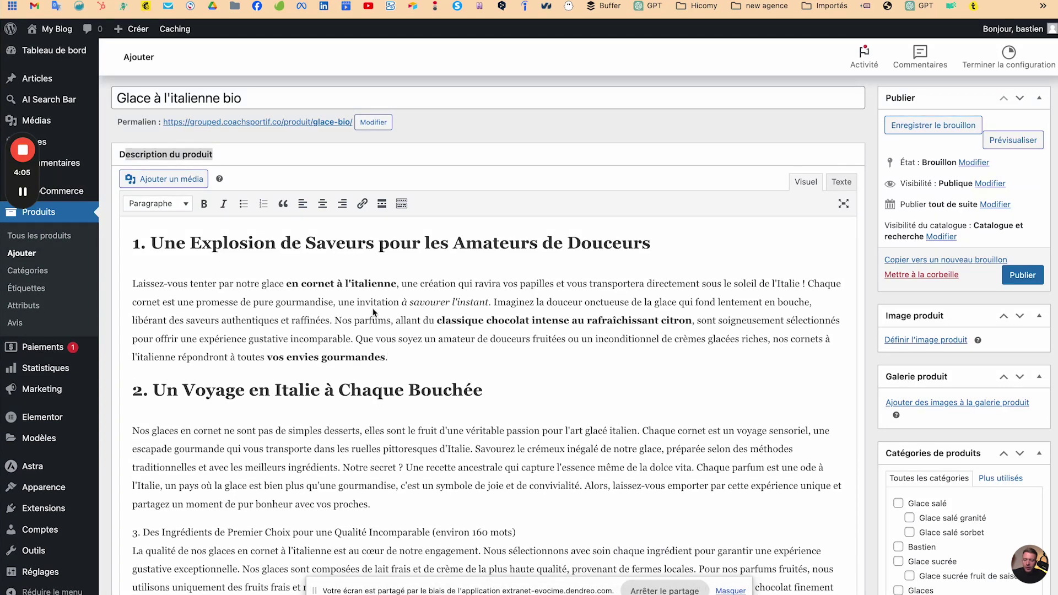
# Remove "(environ 160 mots)" from the heading "3. Des Ingrédients de Premier Choix pour une Qualité Incomparable", add a line break after it and format it as Titre 2.
pyautogui.scroll(-3, 375, 308)
pyautogui.scroll(-1, 322, 373)
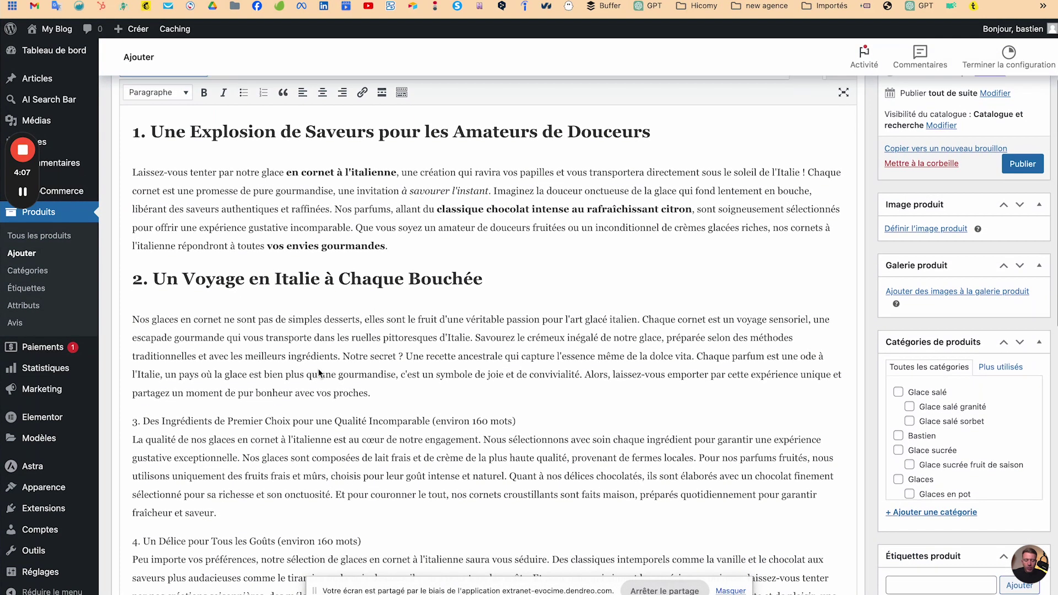
pyautogui.scroll(-2, 450, 298)
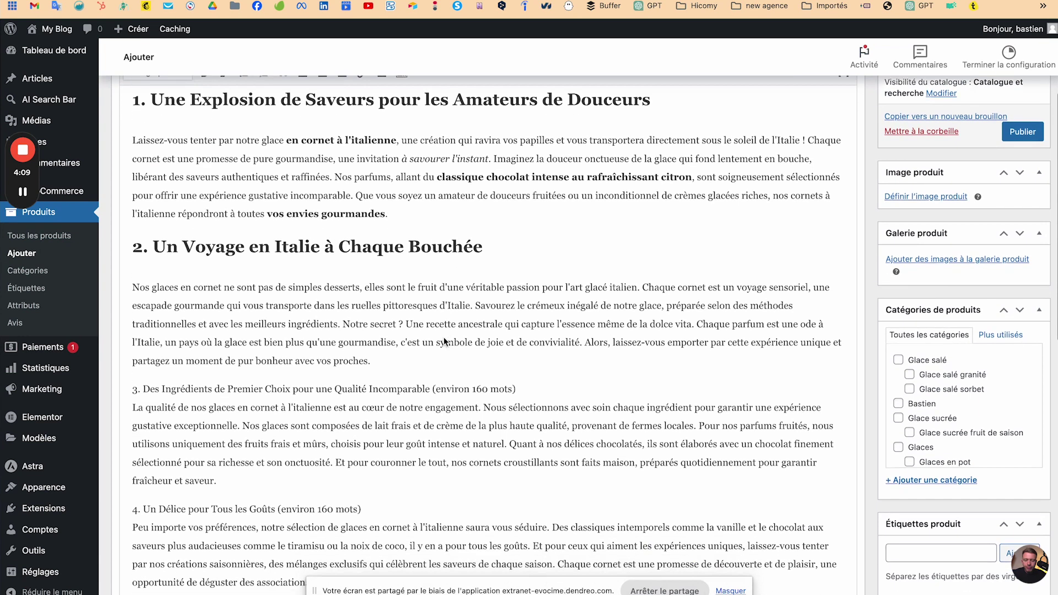
pyautogui.moveTo(431, 391); pyautogui.dragTo(570, 398)
pyautogui.press('BackSpace')
pyautogui.press('Return')
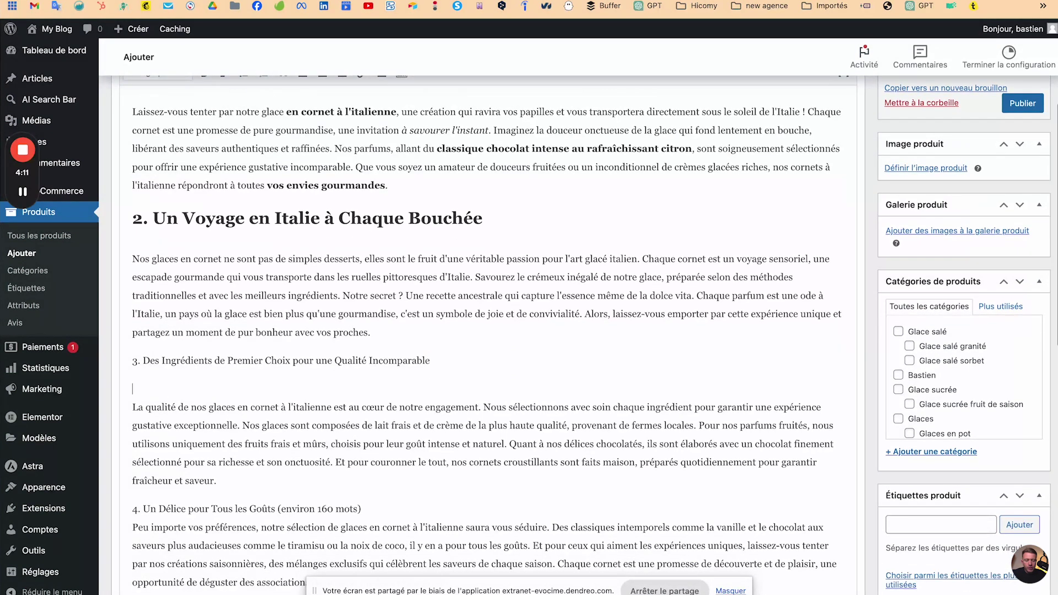
pyautogui.scroll(3, 302, 360)
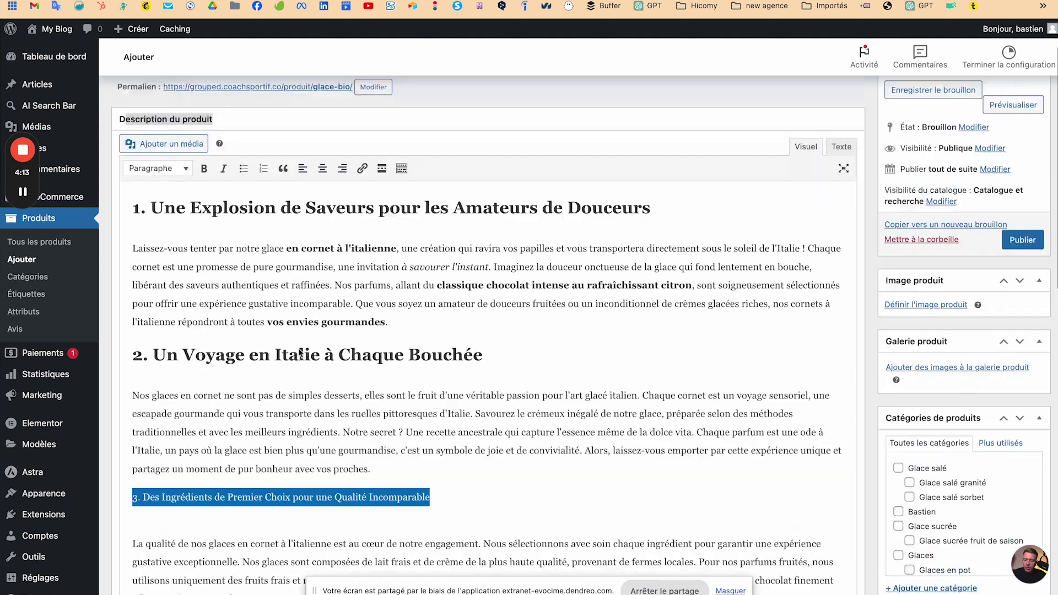
pyautogui.click(158, 168)
pyautogui.click(161, 240)
# Remove "(environ 160 mots)" from the heading "4. Un Délice pour Tous les Goûts".
pyautogui.scroll(-6, 278, 331)
pyautogui.click(278, 335)
pyautogui.moveTo(278, 334); pyautogui.dragTo(364, 337)
pyautogui.press('BackSpace')
pyautogui.scroll(6, 337, 303)
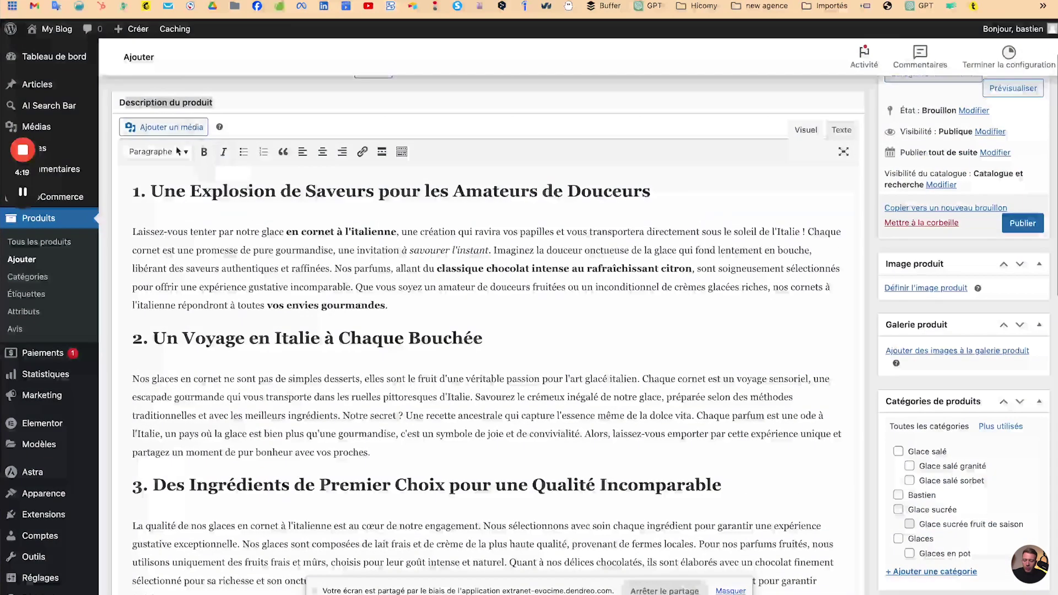
pyautogui.click(157, 152)
pyautogui.click(160, 223)
pyautogui.scroll(-7, 237, 382)
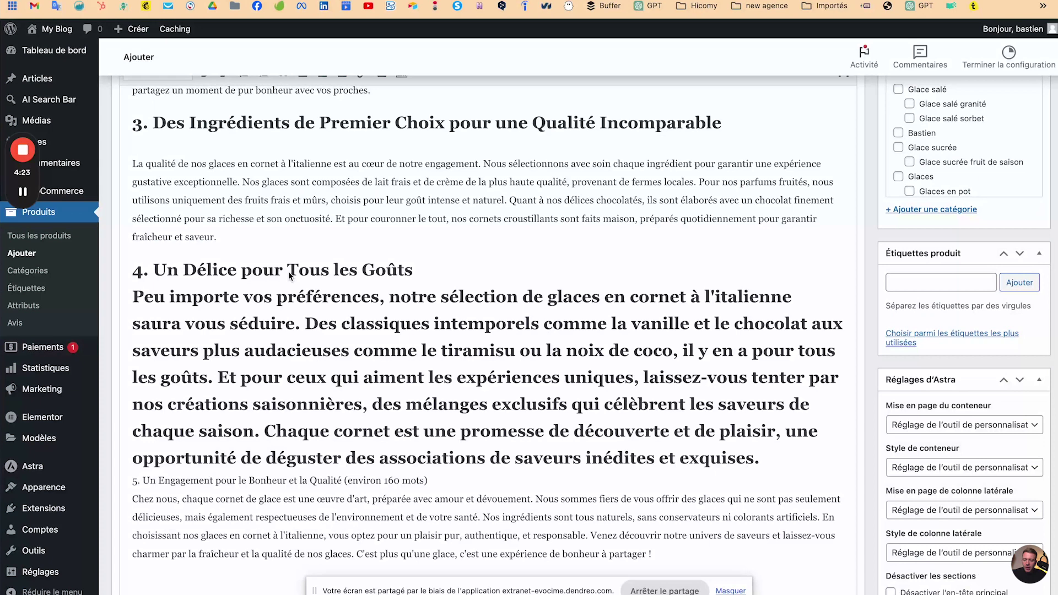
pyautogui.hotkey('ctrl', 'z')
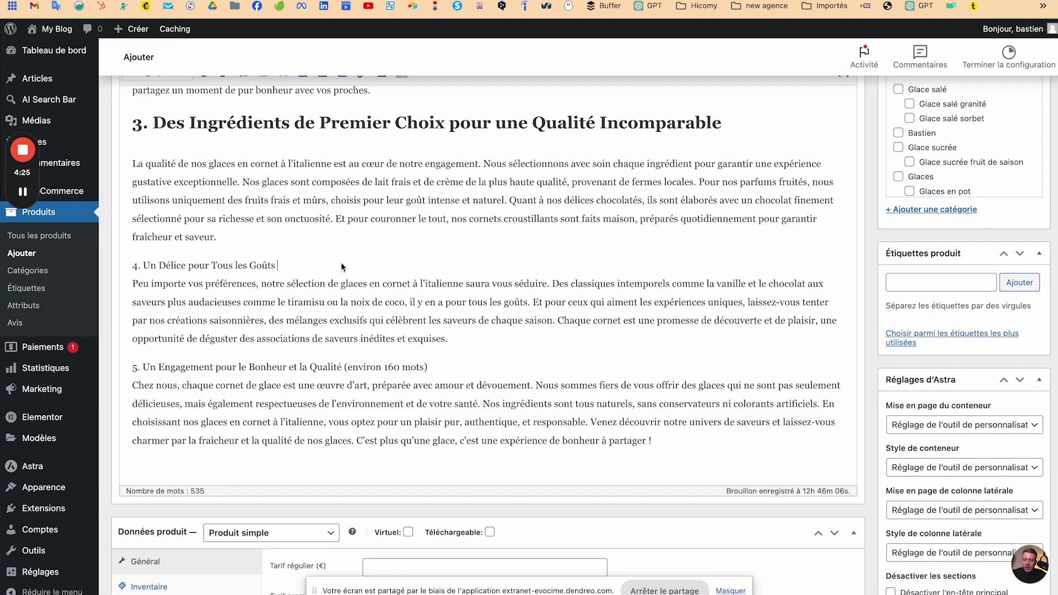
# Separate the heading "4. Un Délice pour Tous les Goûts" from its paragraph with a line break and format it as Titre 2.
pyautogui.press('Return')
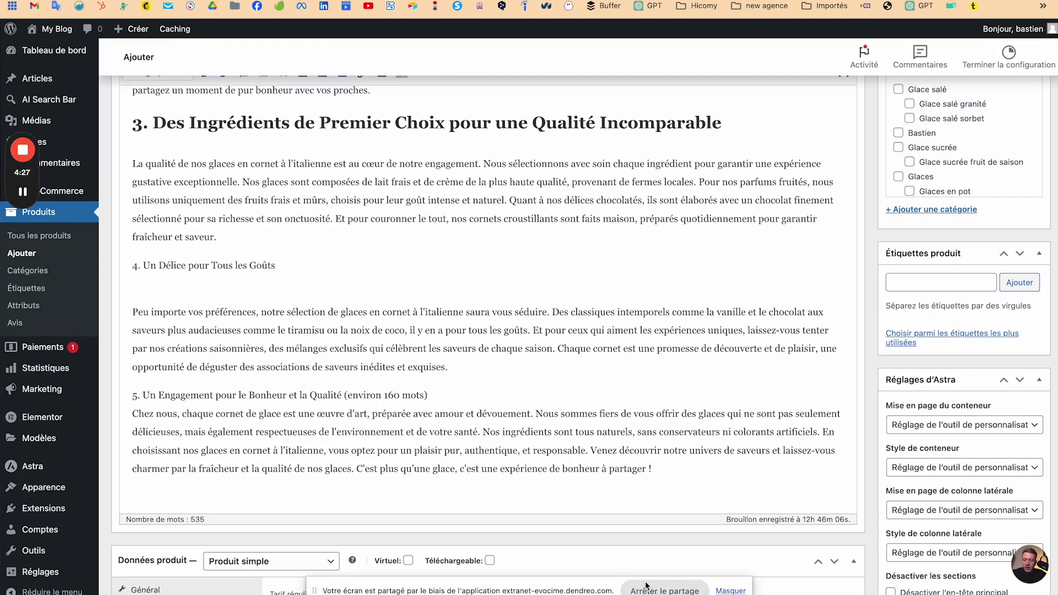
pyautogui.tripleClick(197, 265)
pyautogui.scroll(4, 196, 271)
pyautogui.scroll(5, 195, 271)
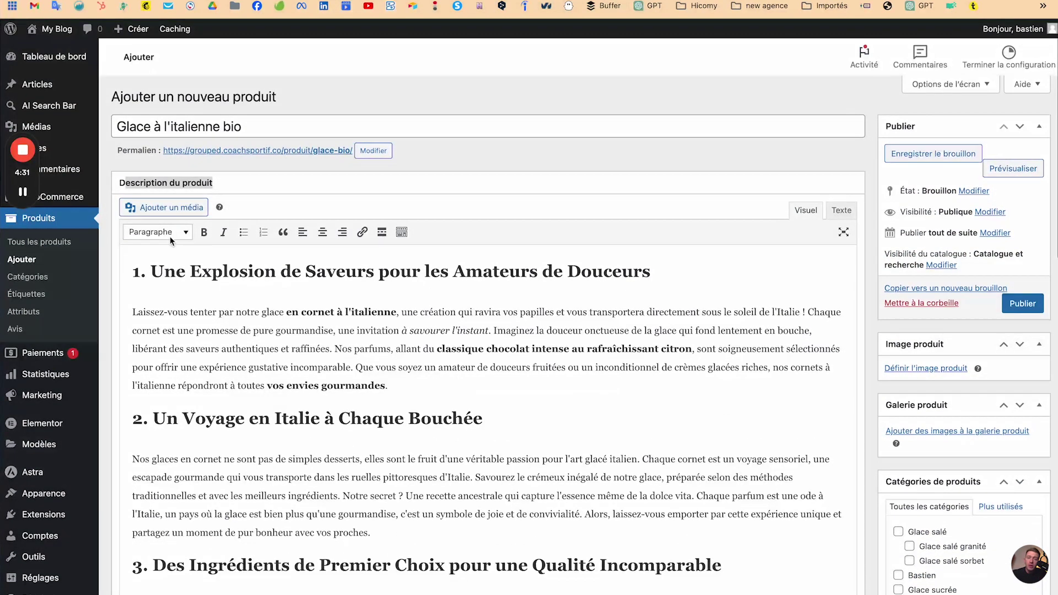
pyautogui.click(168, 231)
pyautogui.click(161, 303)
pyautogui.scroll(-7, 236, 375)
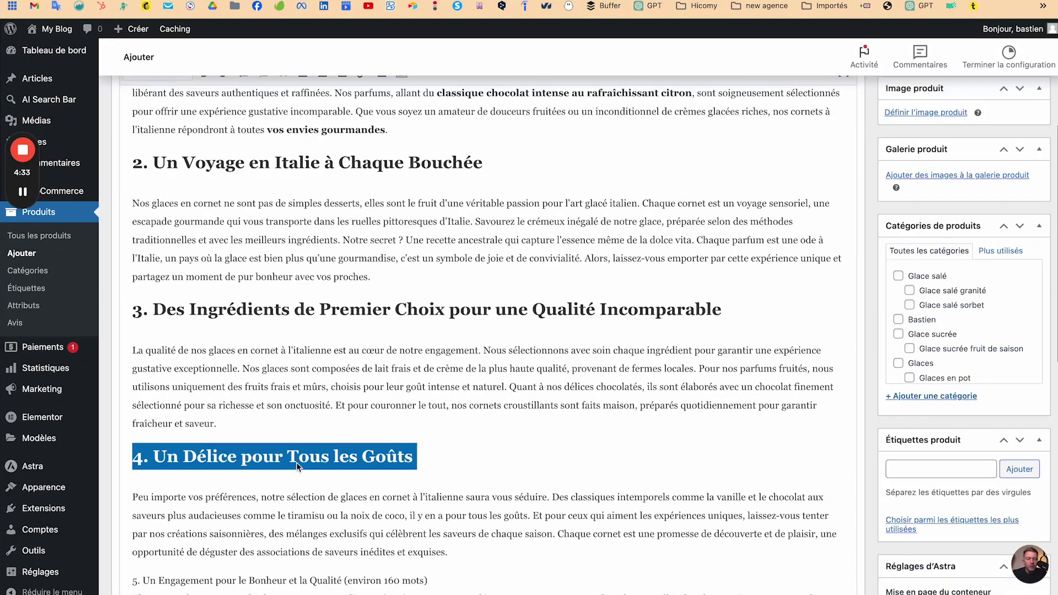
# Remove "(environ 160 mots)" from the heading "5. Un Engagement pour le Bonheur et la Qualité", add a line break after it and format it as Titre 2.
pyautogui.moveTo(142, 377); pyautogui.dragTo(468, 434)
pyautogui.click(467, 434)
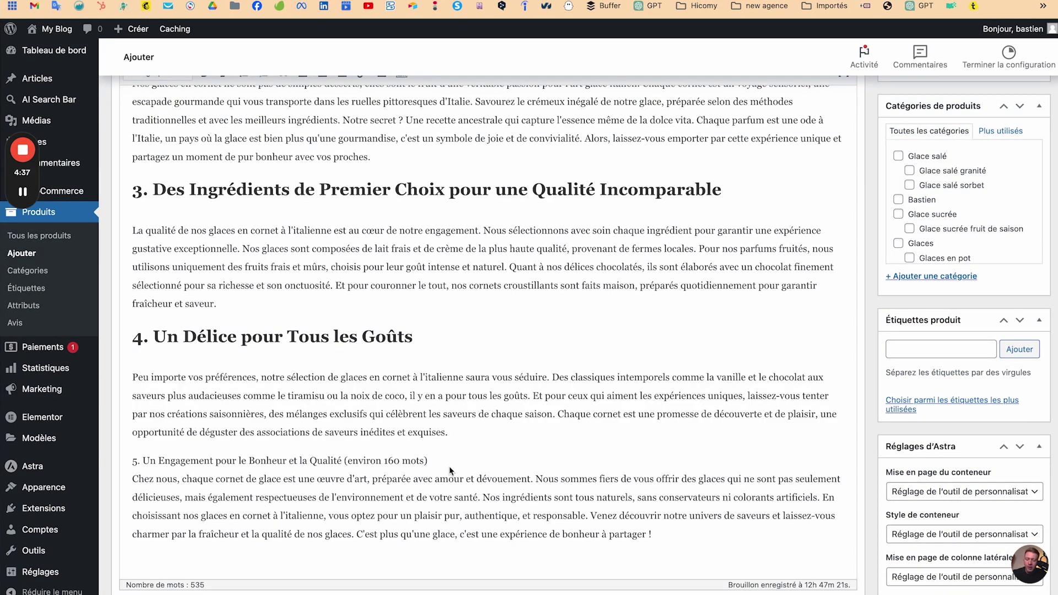
pyautogui.press('BackSpace')
pyautogui.press('Return')
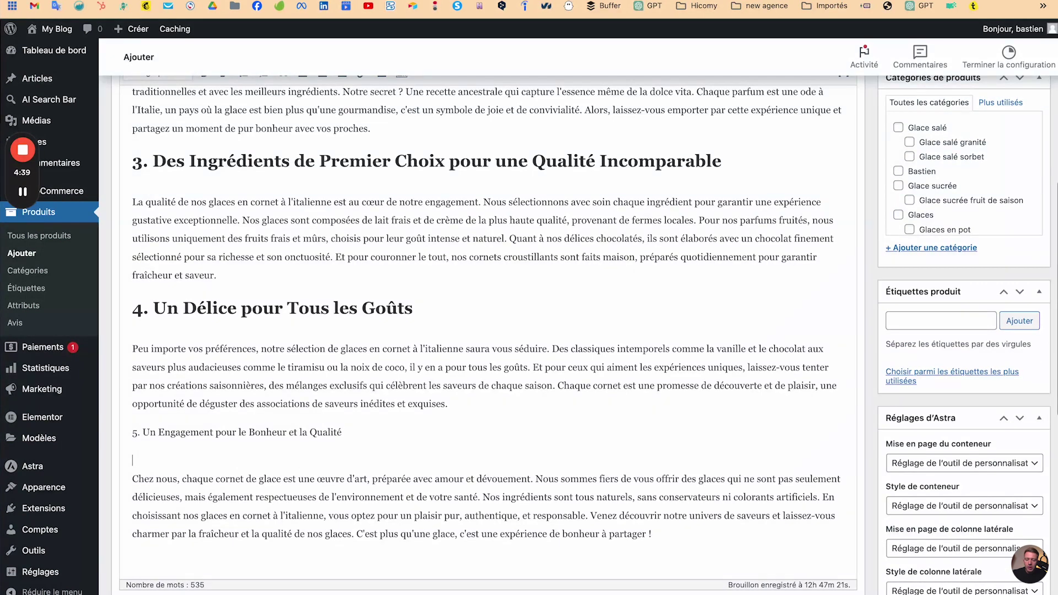
pyautogui.tripleClick(262, 437)
pyautogui.scroll(10, 262, 437)
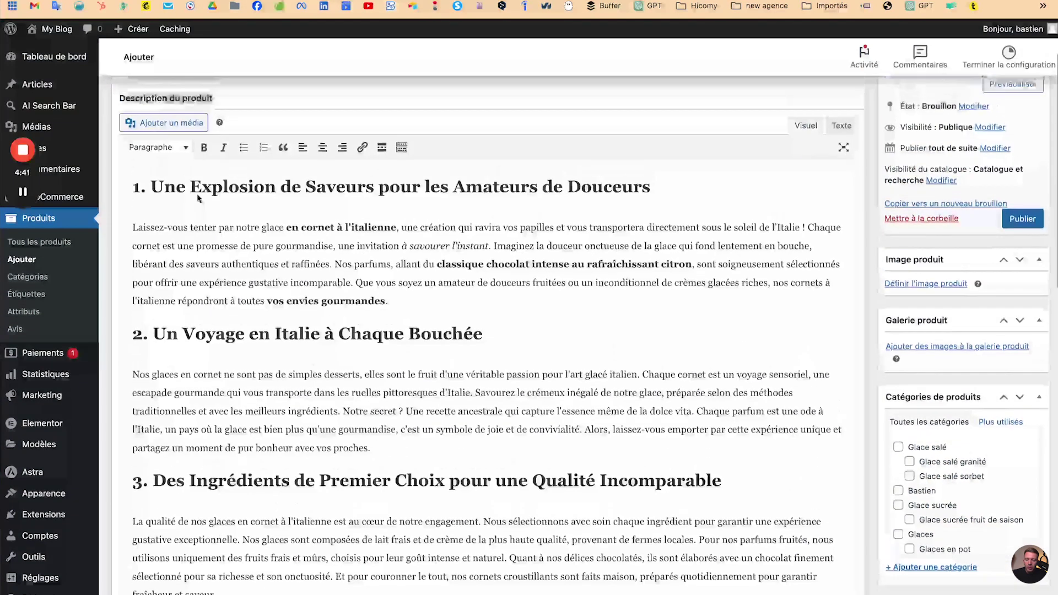
pyautogui.click(165, 191)
pyautogui.click(161, 264)
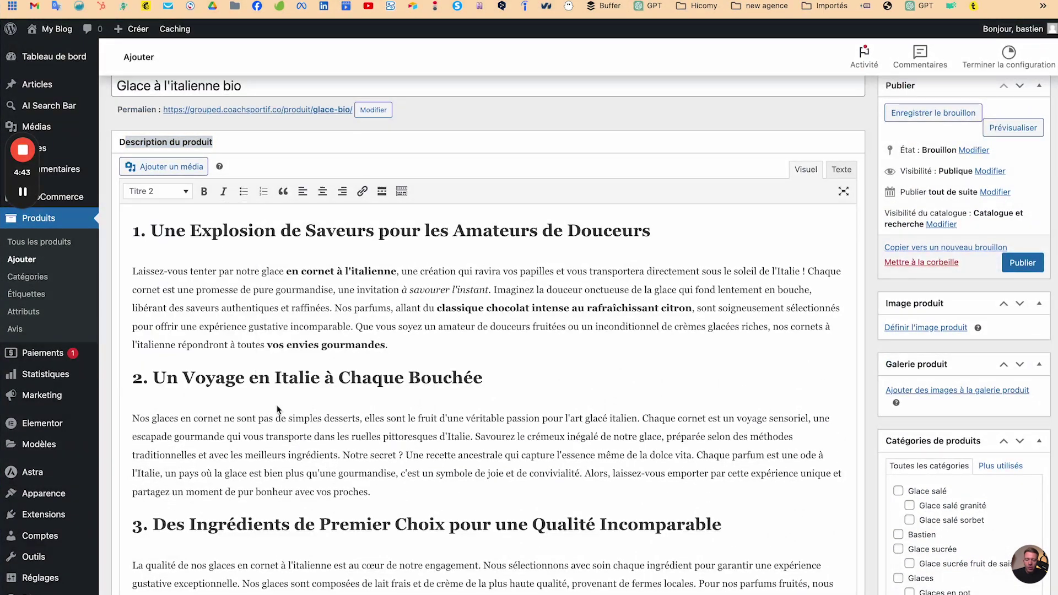
pyautogui.scroll(-10, 276, 406)
pyautogui.click(276, 354)
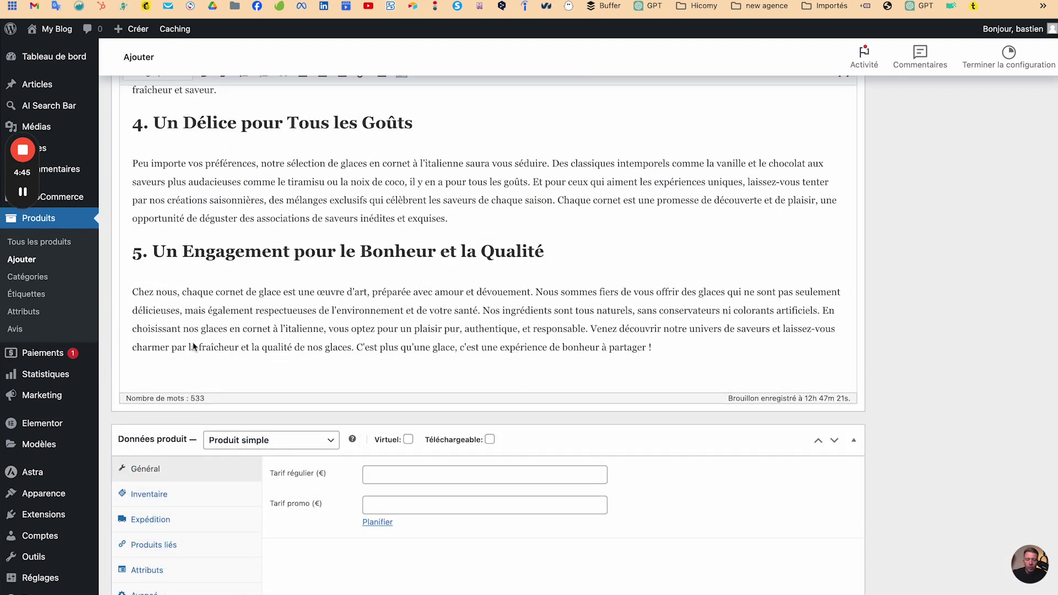
pyautogui.scroll(-3, 197, 333)
pyautogui.moveTo(27, 198)
pyautogui.click(22, 288)
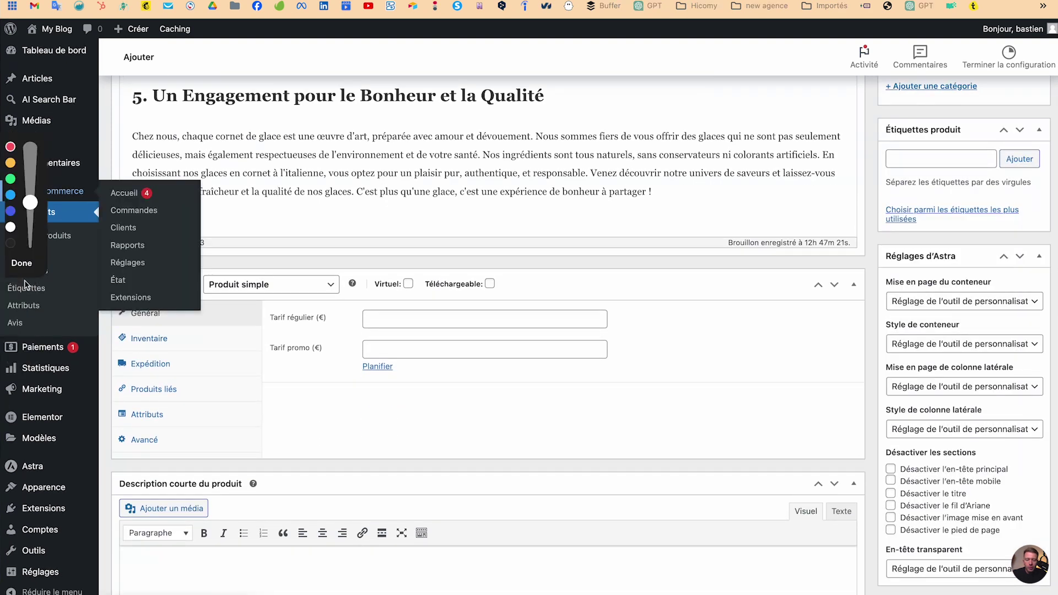
pyautogui.moveTo(116, 263)
pyautogui.mouseDown()
pyautogui.moveTo(98, 359)
pyautogui.moveTo(110, 473)
pyautogui.moveTo(194, 473)
pyautogui.mouseUp()
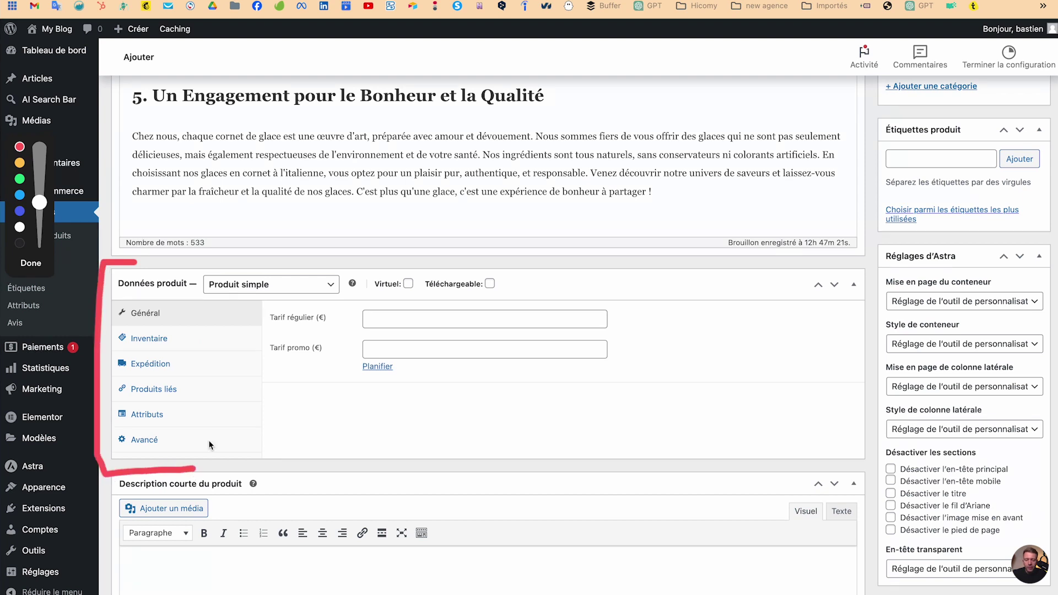
pyautogui.moveTo(195, 260)
pyautogui.mouseDown()
pyautogui.moveTo(248, 307)
pyautogui.moveTo(355, 306)
pyautogui.mouseUp()
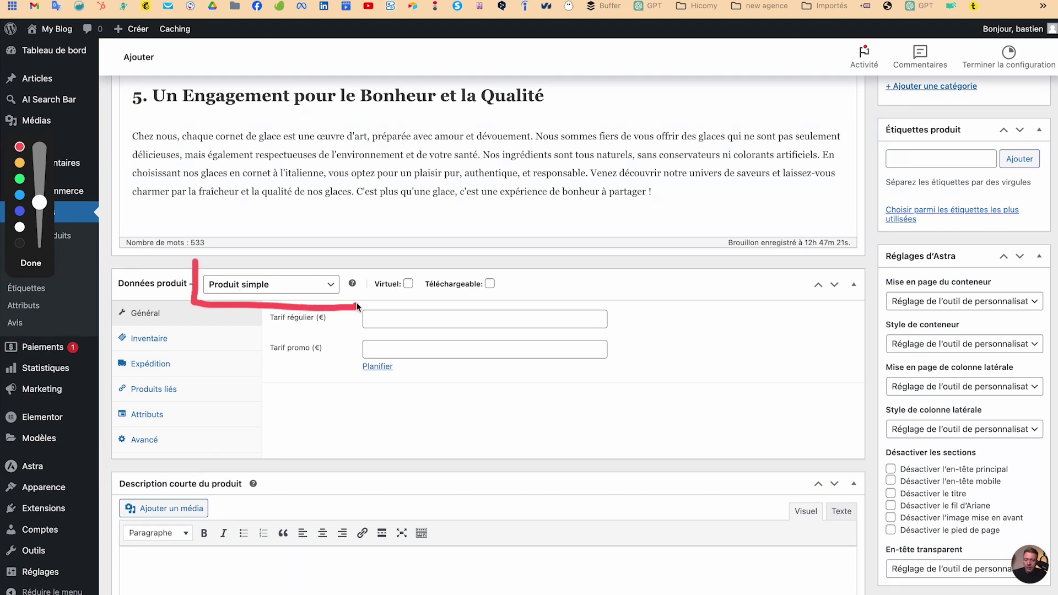
pyautogui.moveTo(333, 265)
pyautogui.mouseDown()
pyautogui.moveTo(205, 266)
pyautogui.moveTo(277, 293)
pyautogui.mouseUp()
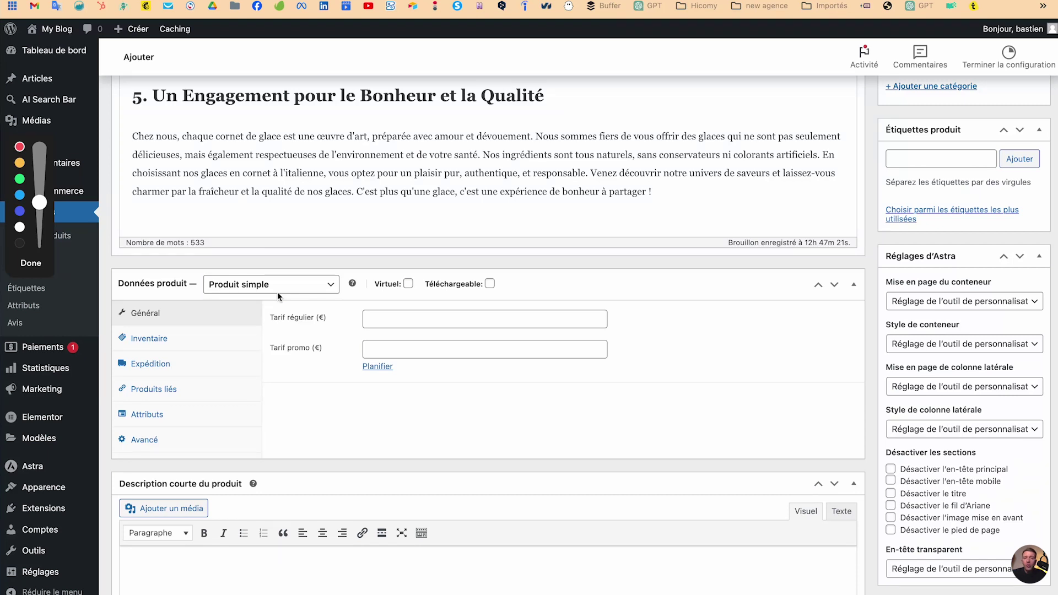
pyautogui.click(35, 264)
pyautogui.scroll(15, 223, 287)
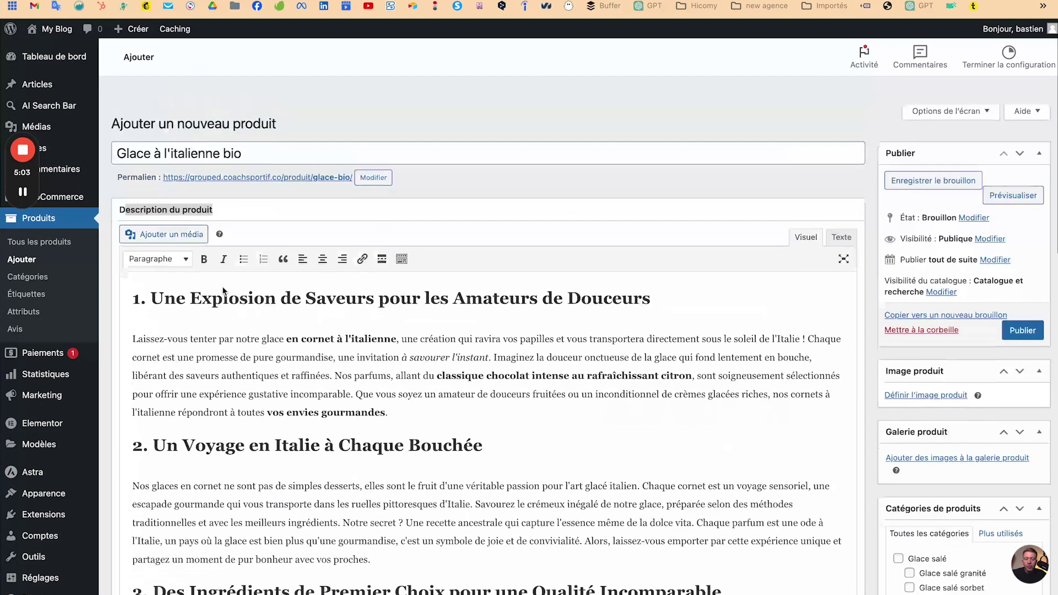
pyautogui.scroll(-1, 223, 286)
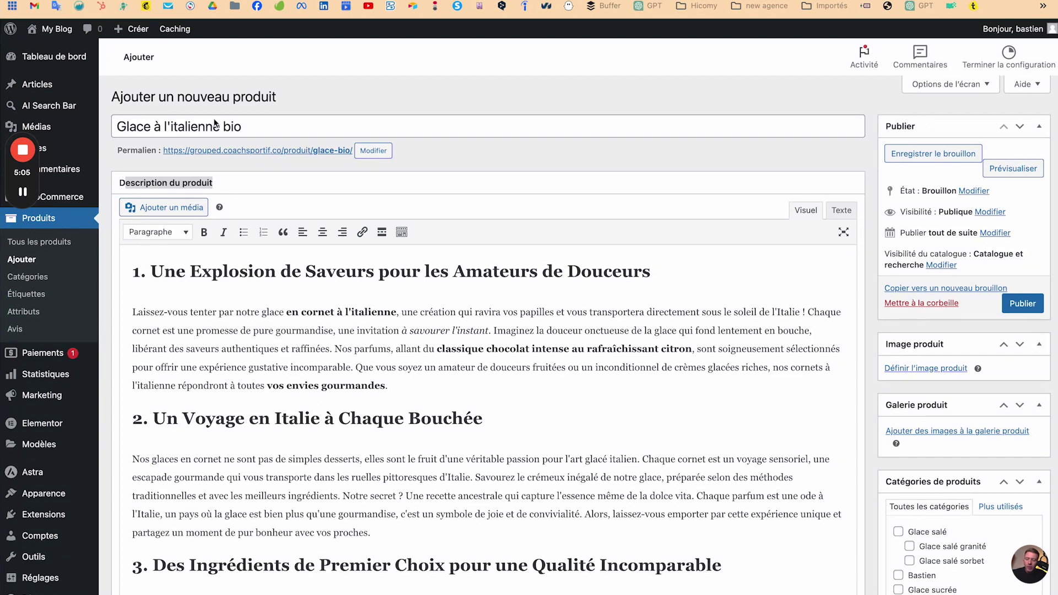
pyautogui.scroll(-18, 271, 411)
pyautogui.scroll(-5, 270, 411)
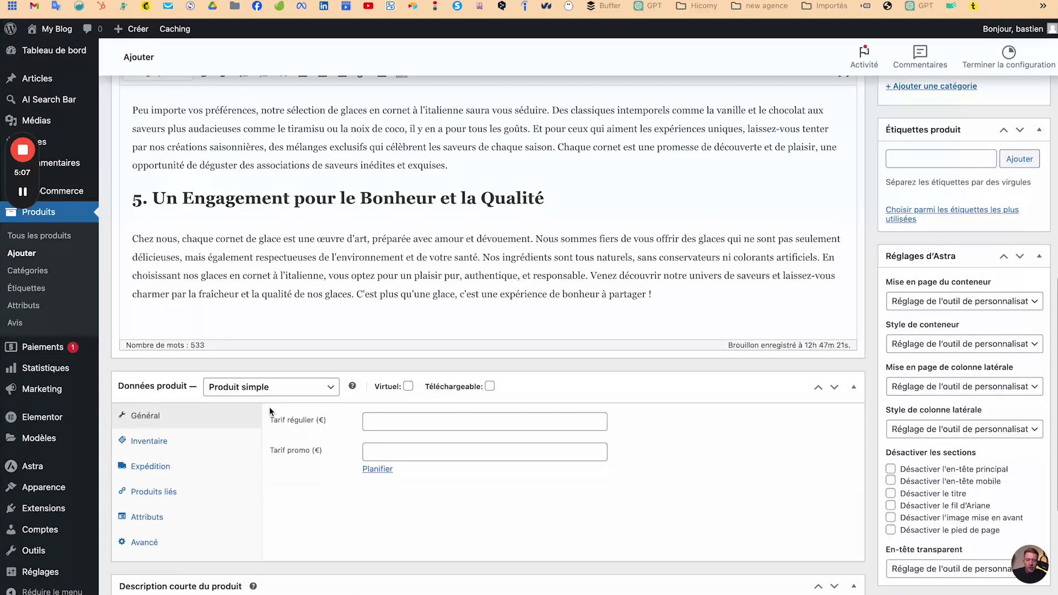
pyautogui.scroll(-3, 270, 411)
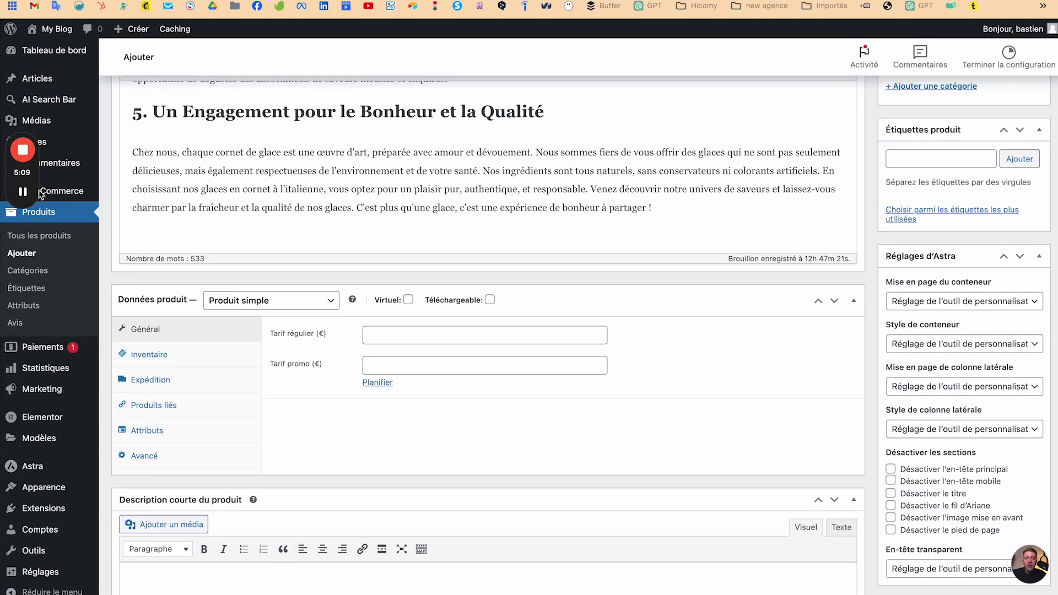
pyautogui.click(24, 286)
pyautogui.moveTo(185, 331); pyautogui.dragTo(244, 332)
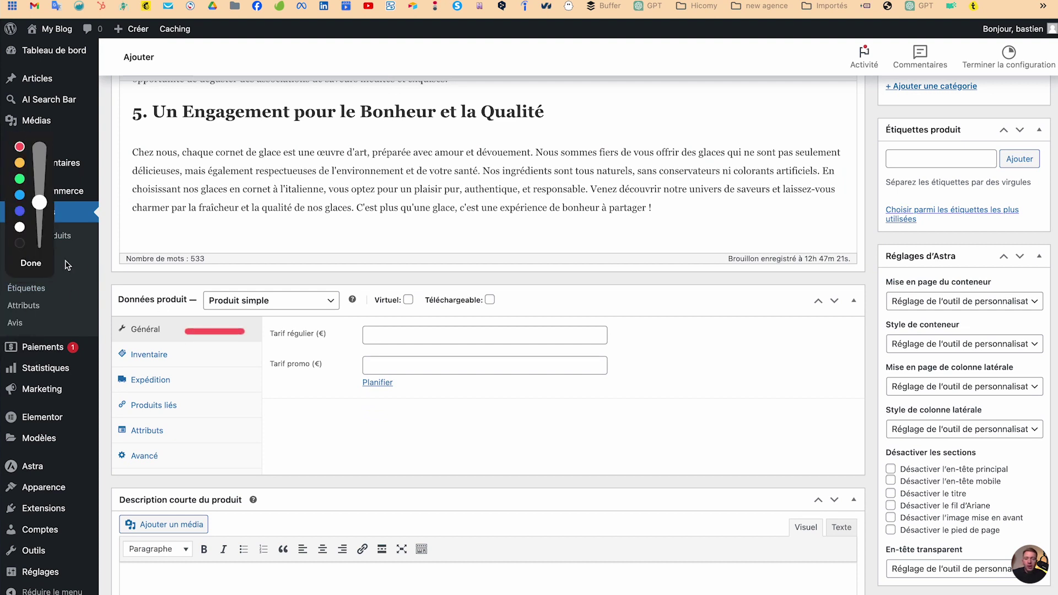
pyautogui.click(31, 263)
# Set the regular price (Tarif régulier) of the simple product to 5 €.
pyautogui.click(380, 335)
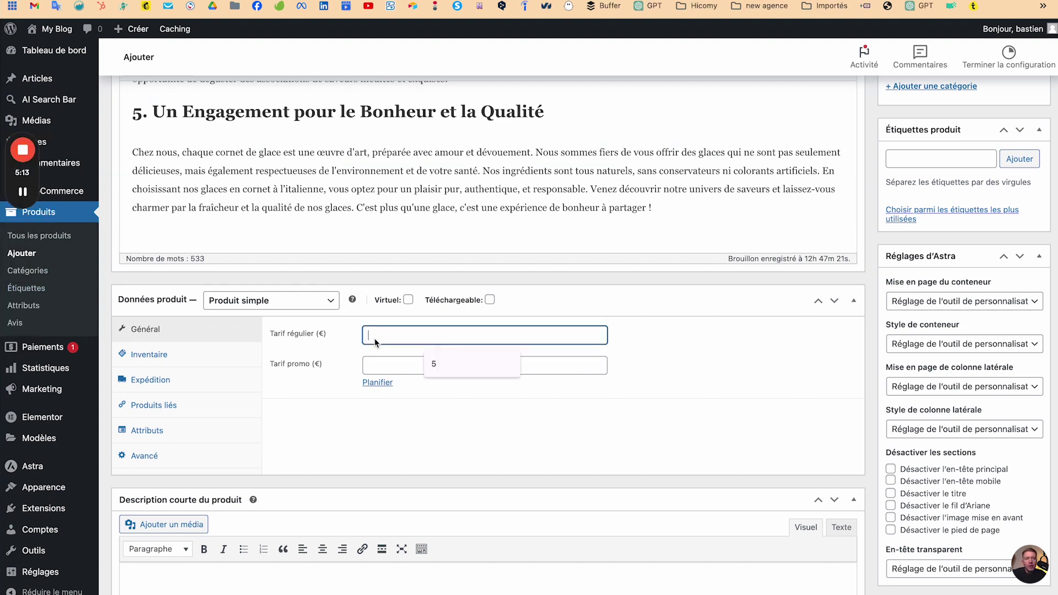
pyautogui.write('5')
pyautogui.click(298, 378)
# In the product's inventory data, set the UGS to GA123 and enable stock quantity tracking for this product.
pyautogui.click(206, 356)
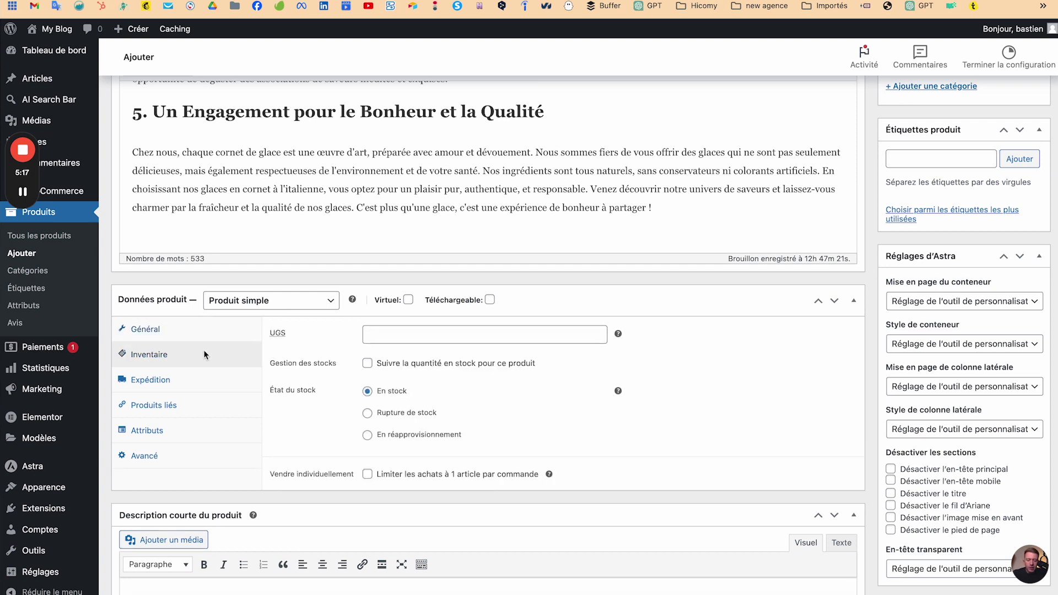
pyautogui.click(399, 335)
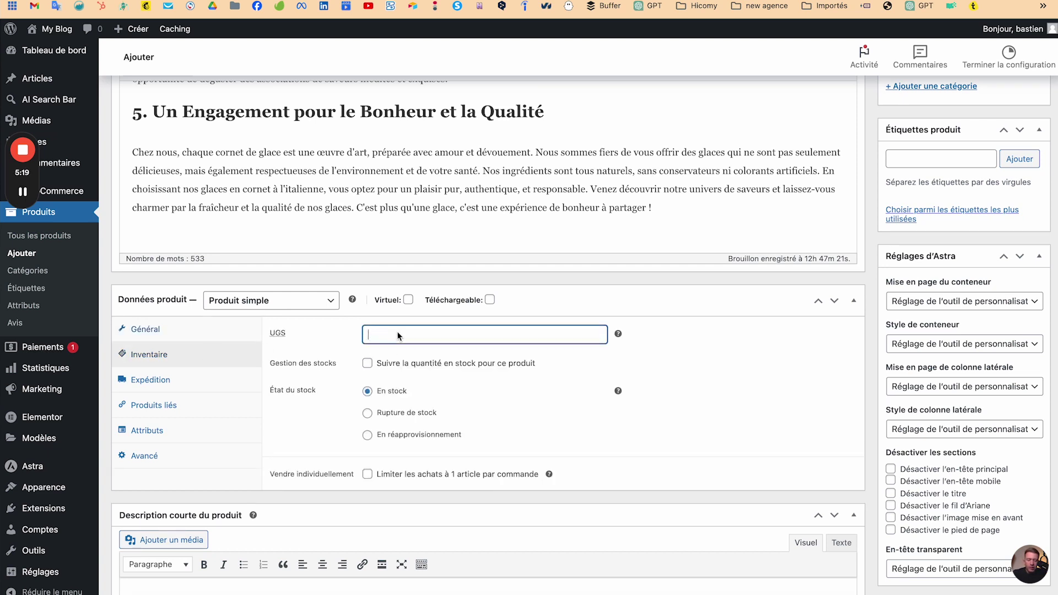
pyautogui.write('GA123')
pyautogui.click(316, 357)
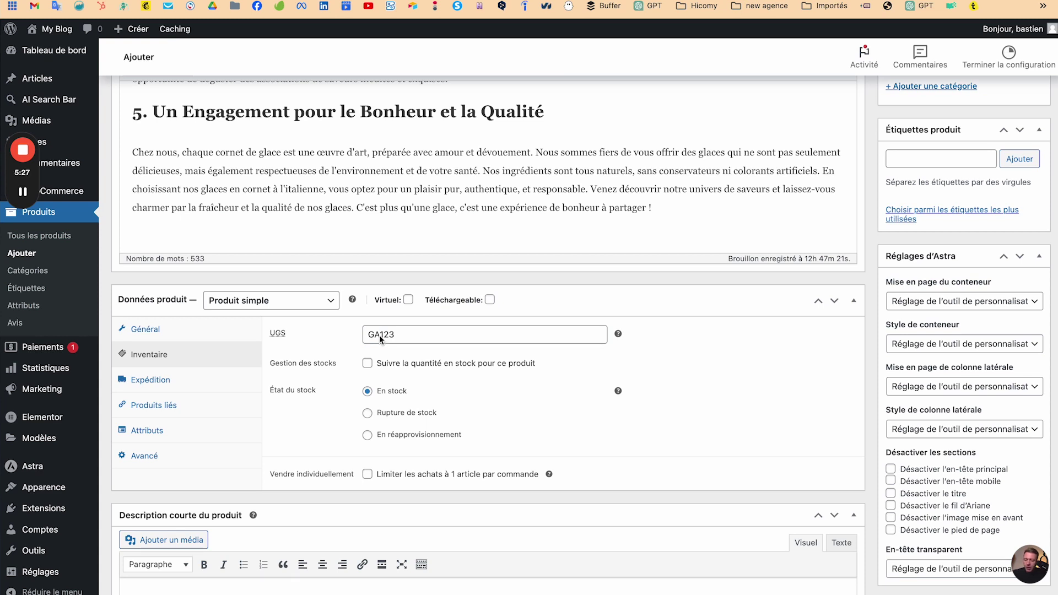
pyautogui.click(378, 366)
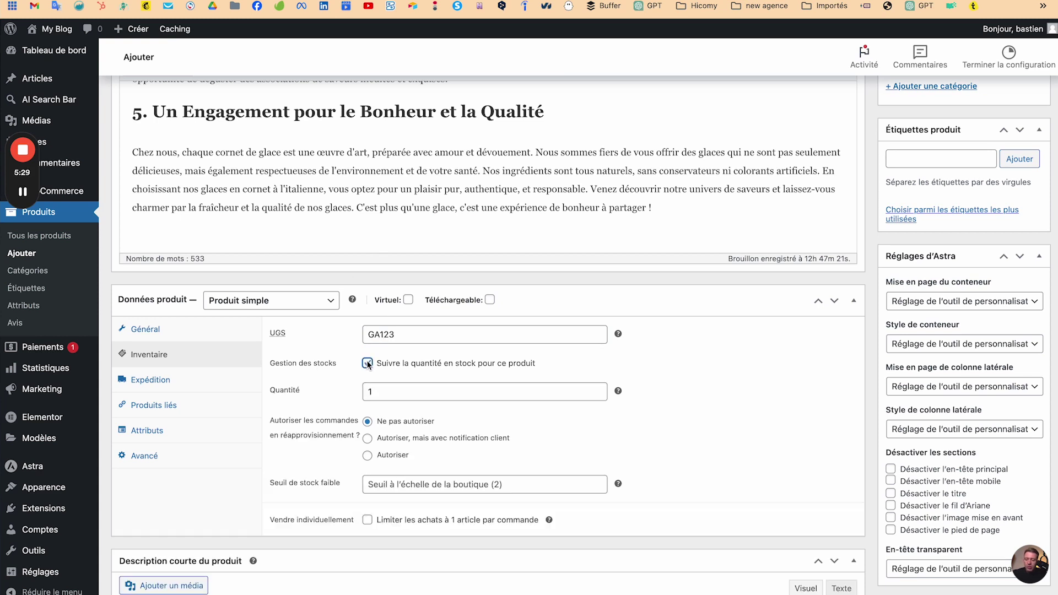
# Set the product's stock quantity (Quantité) to 100.
pyautogui.click(379, 392)
pyautogui.write('00')
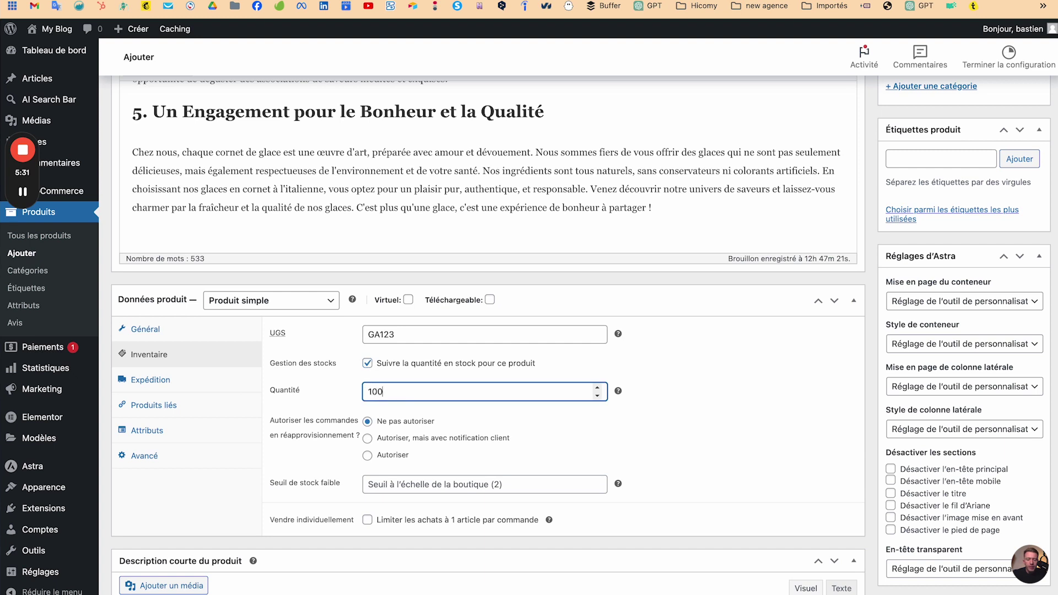
pyautogui.click(302, 468)
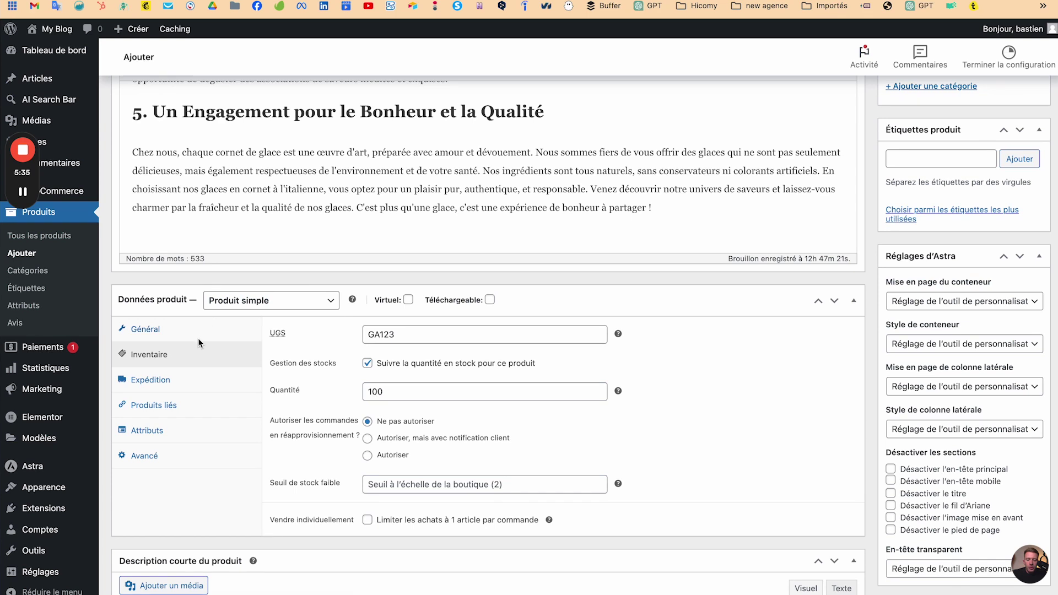
# In the product's shipping data (Expédition), set the weight to 0,200 kg.
pyautogui.click(184, 376)
pyautogui.click(391, 341)
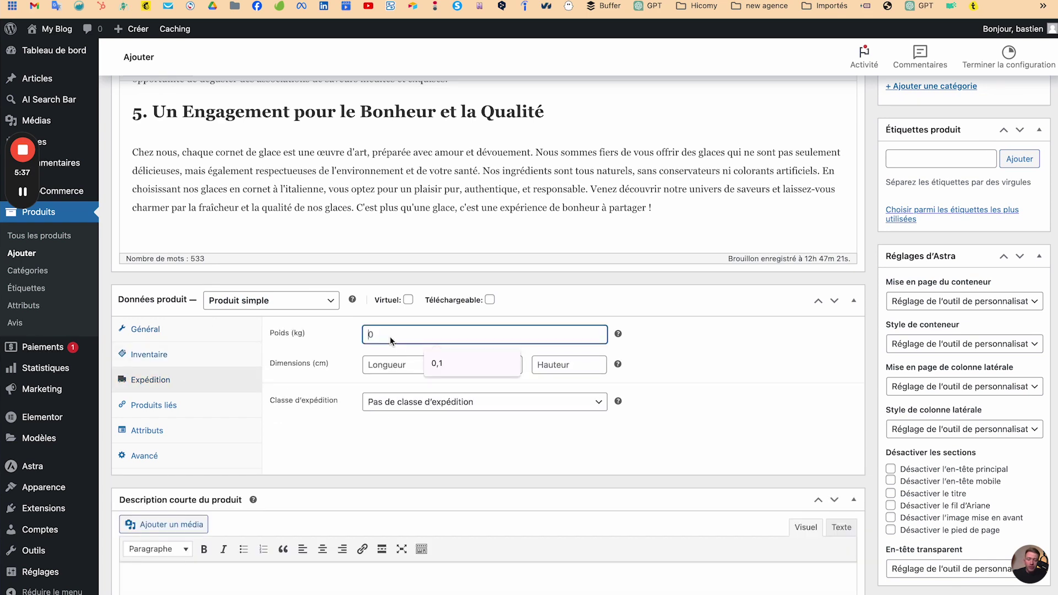
pyautogui.write('0,200')
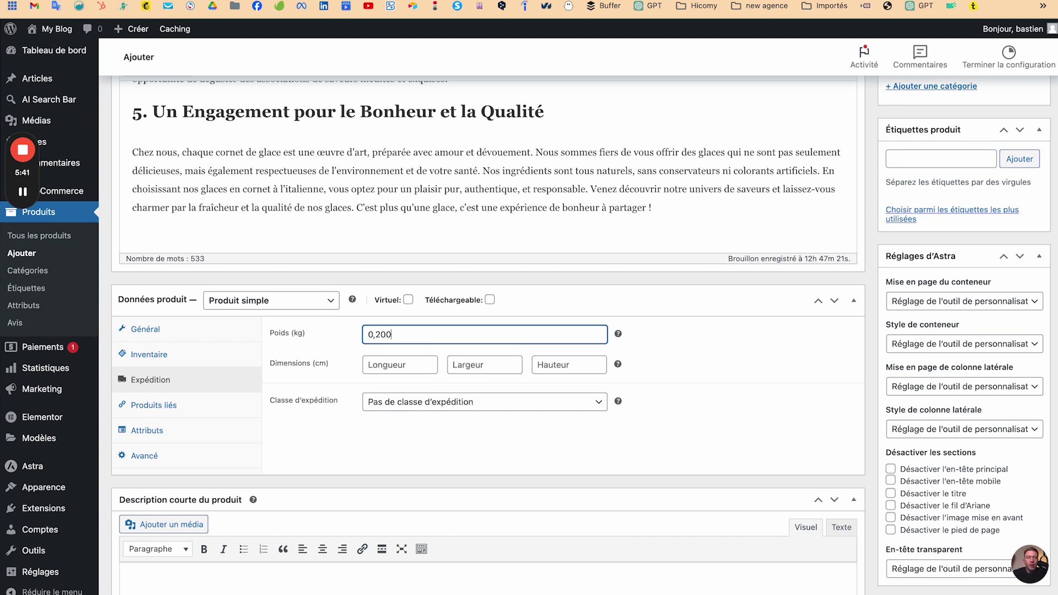
pyautogui.click(405, 452)
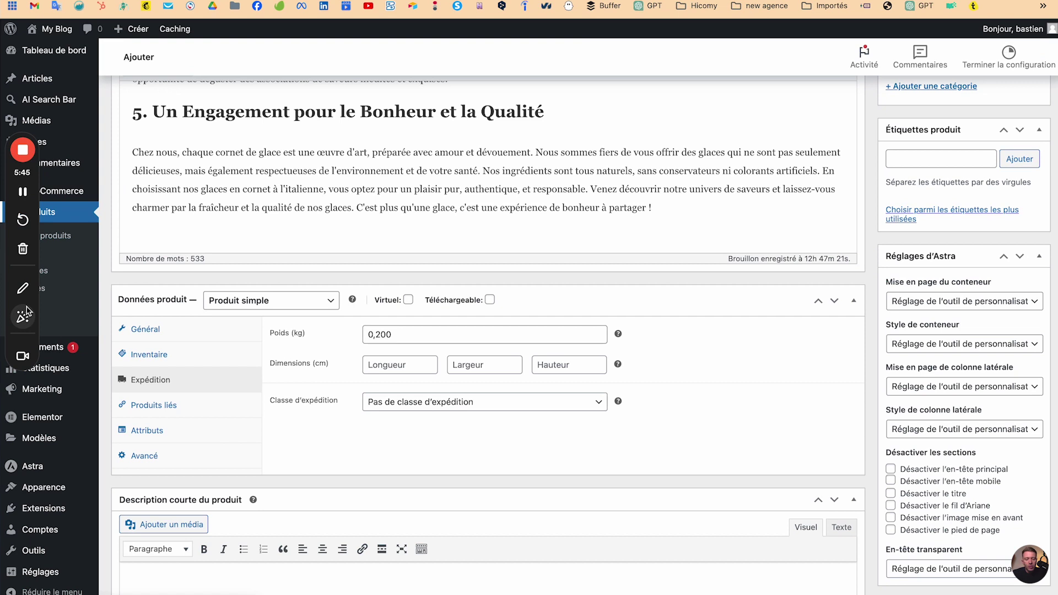
pyautogui.moveTo(143, 392)
pyautogui.mouseDown()
pyautogui.moveTo(185, 419)
pyautogui.moveTo(160, 415)
pyautogui.moveTo(204, 380)
pyautogui.mouseUp()
pyautogui.moveTo(177, 455)
pyautogui.mouseDown()
pyautogui.moveTo(243, 456)
pyautogui.moveTo(201, 444)
pyautogui.moveTo(165, 453)
pyautogui.moveTo(209, 463)
pyautogui.mouseUp()
pyautogui.click(32, 263)
# Open the product's advanced settings (Avancé) and examine the order note, menu order and reviews options.
pyautogui.click(152, 455)
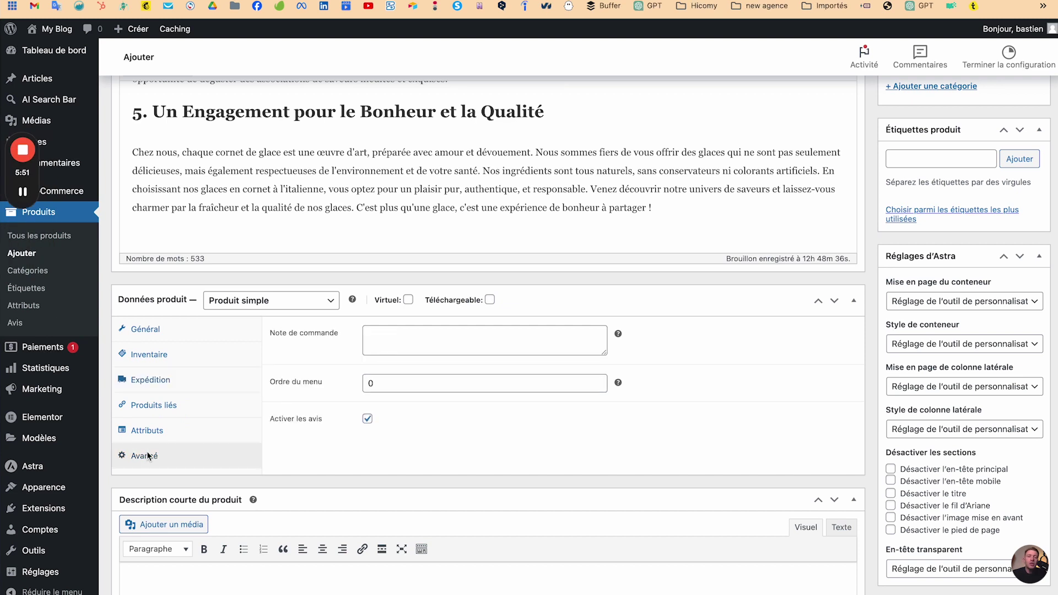
pyautogui.click(425, 336)
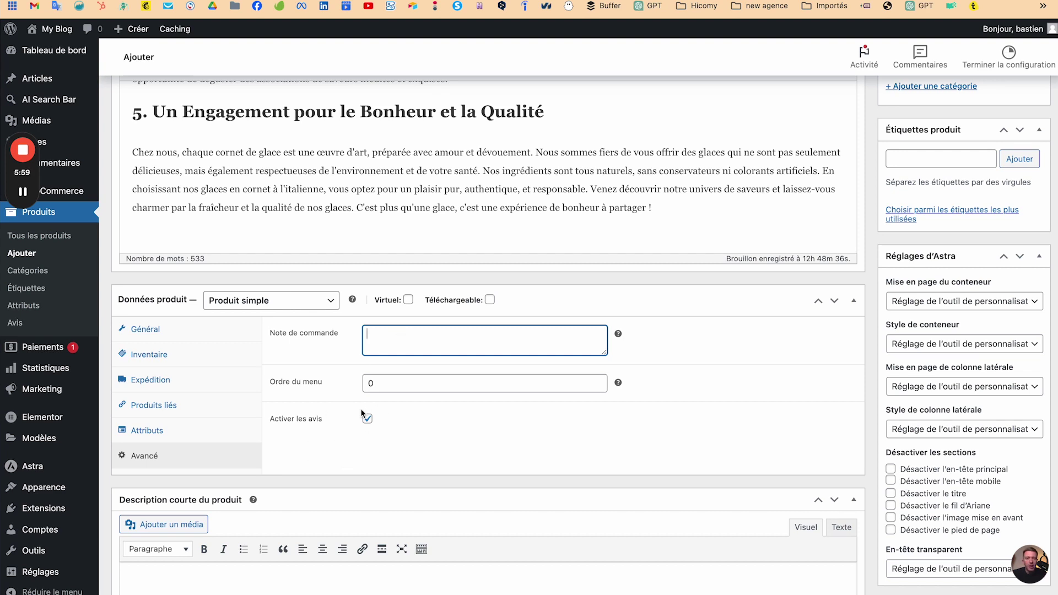
# Start the product's short description with a line made of the French flag emoji and "Fabrication Française", correcting the misspelled word.
pyautogui.scroll(-3, 362, 412)
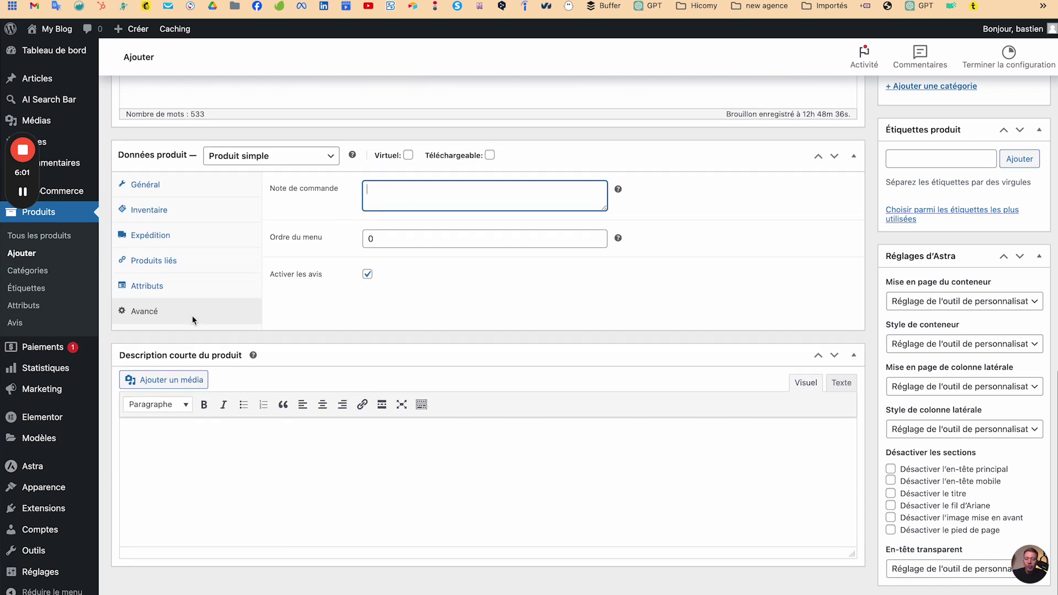
pyautogui.click(174, 450)
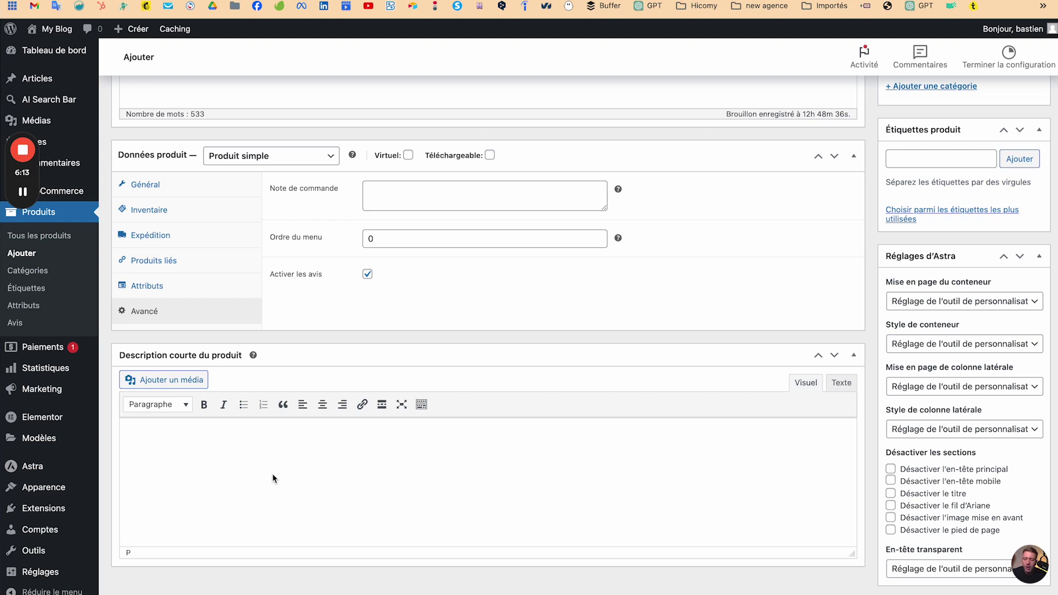
pyautogui.press('ctrl+super+space')
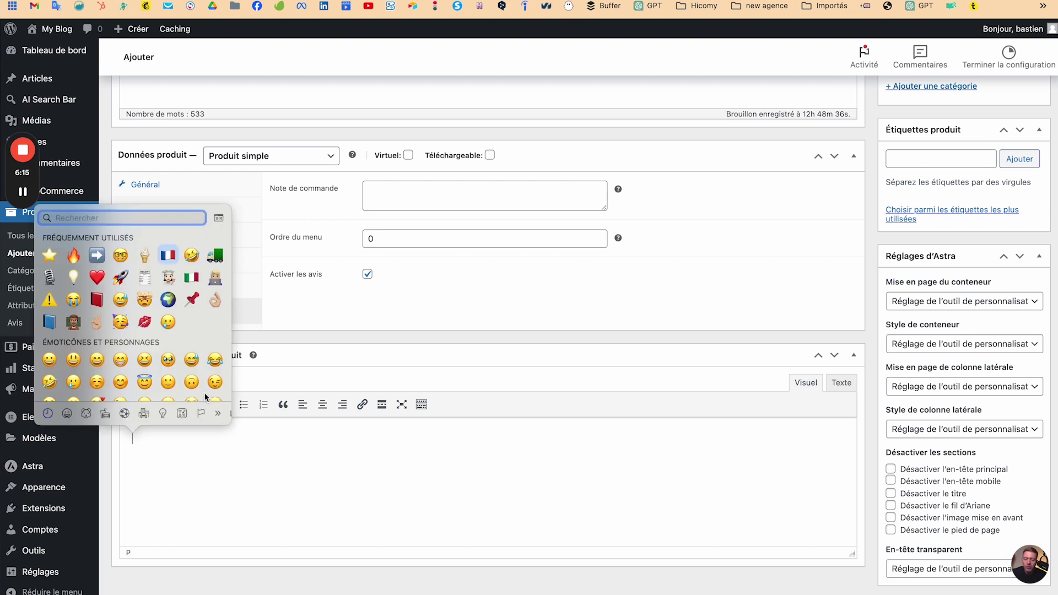
pyautogui.click(172, 255)
pyautogui.write('Frabrication')
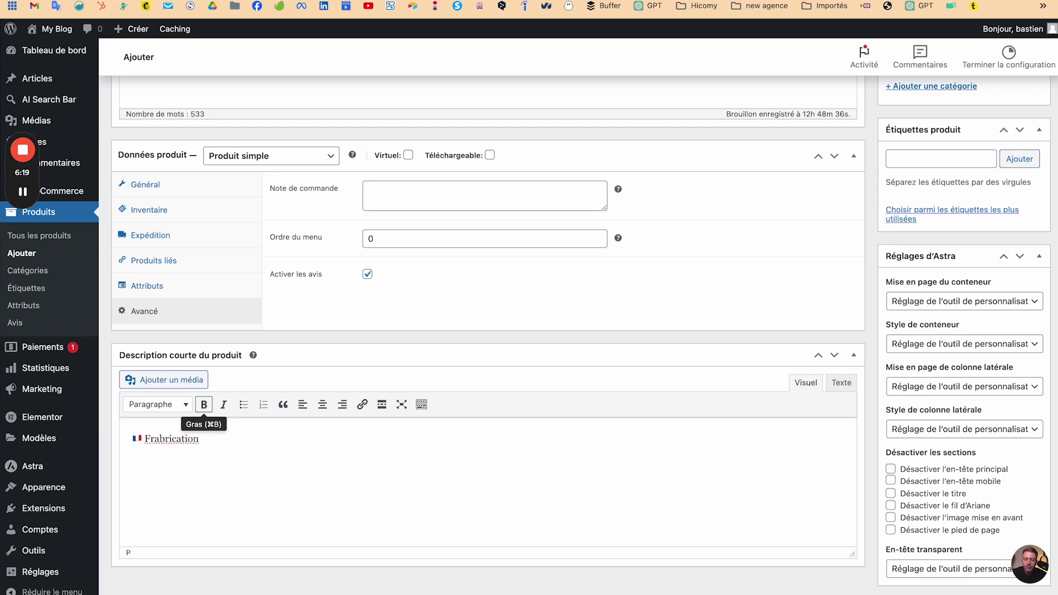
pyautogui.rightClick(172, 441)
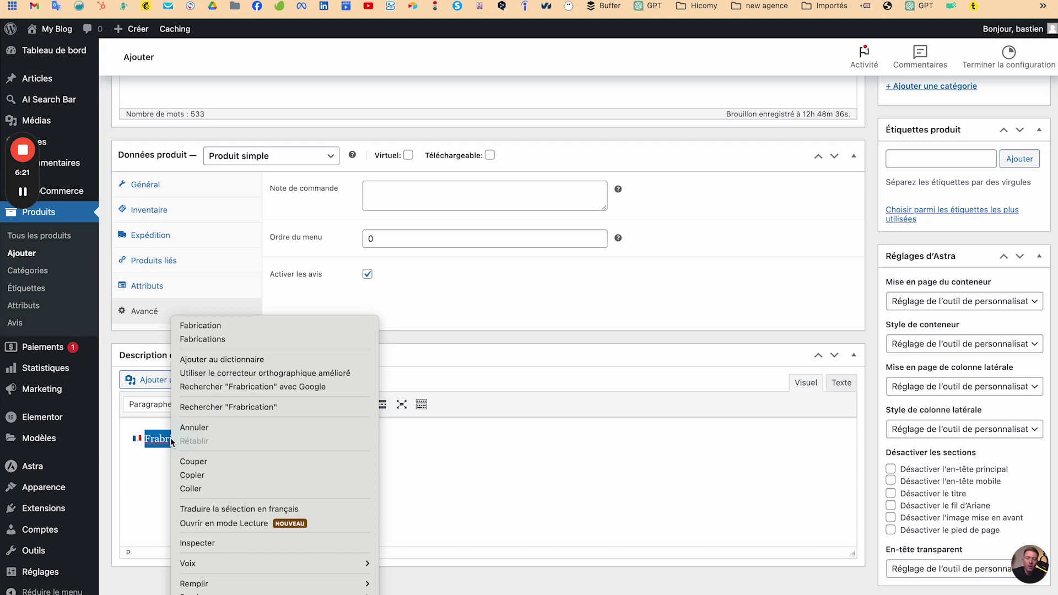
pyautogui.click(201, 326)
pyautogui.write('Française')
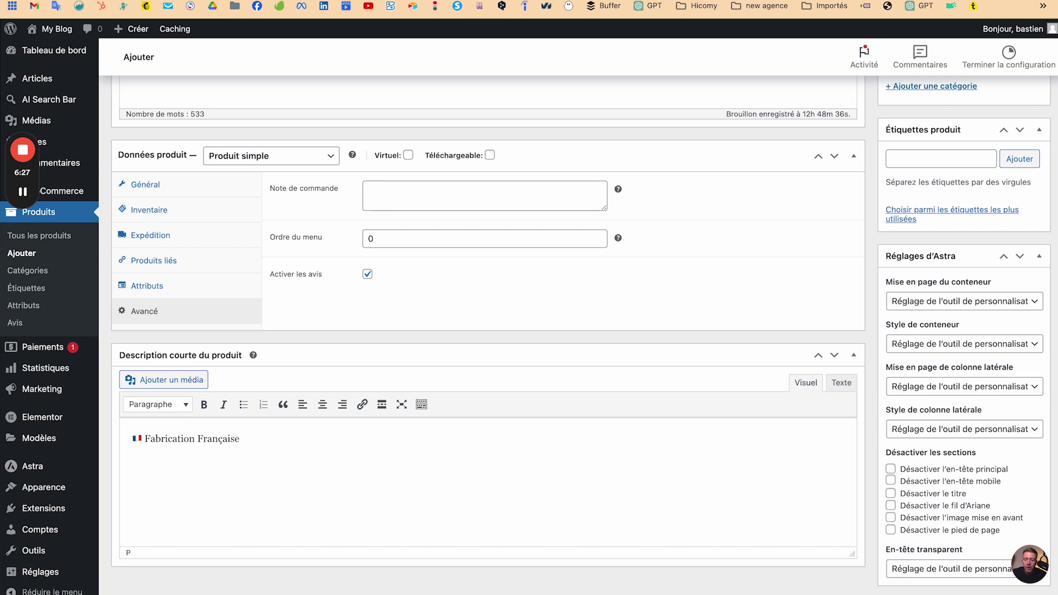
# Add a second line to the short description with the ice cream cone emoji and "Glace 100% BIO".
pyautogui.press('ctrl+super+space')
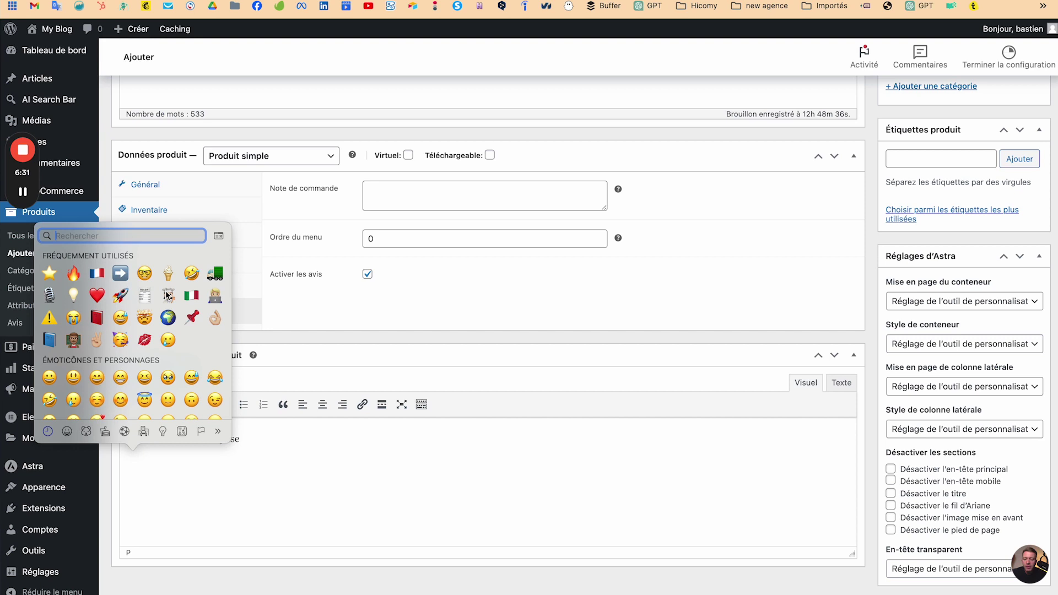
pyautogui.click(97, 273)
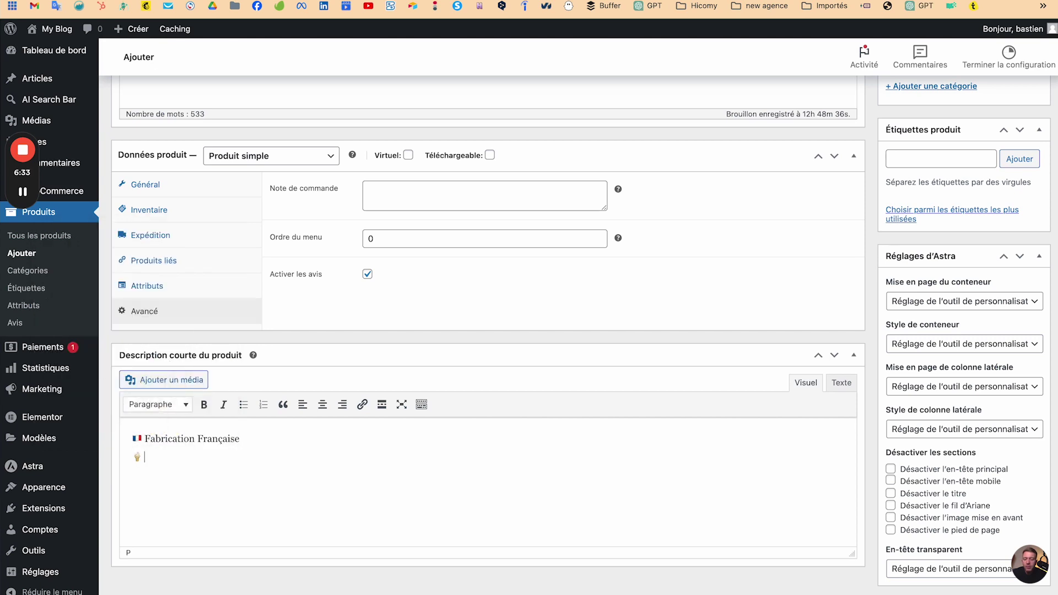
pyautogui.write('Glace 100% BIO')
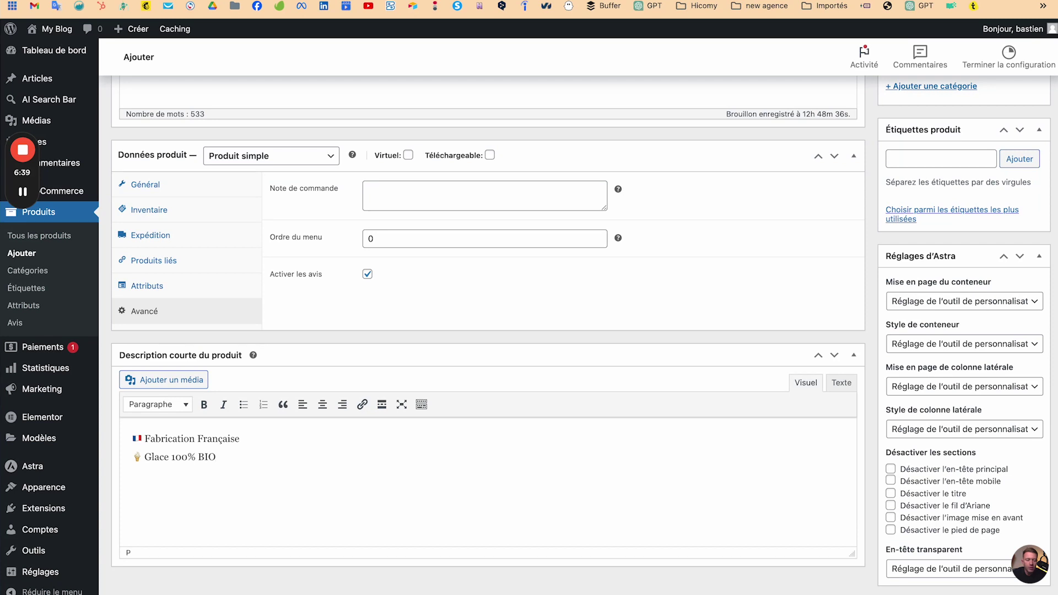
# Begin a third line in the short description with the cook emoji.
pyautogui.press('Return')
pyautogui.press('ctrl+super+space')
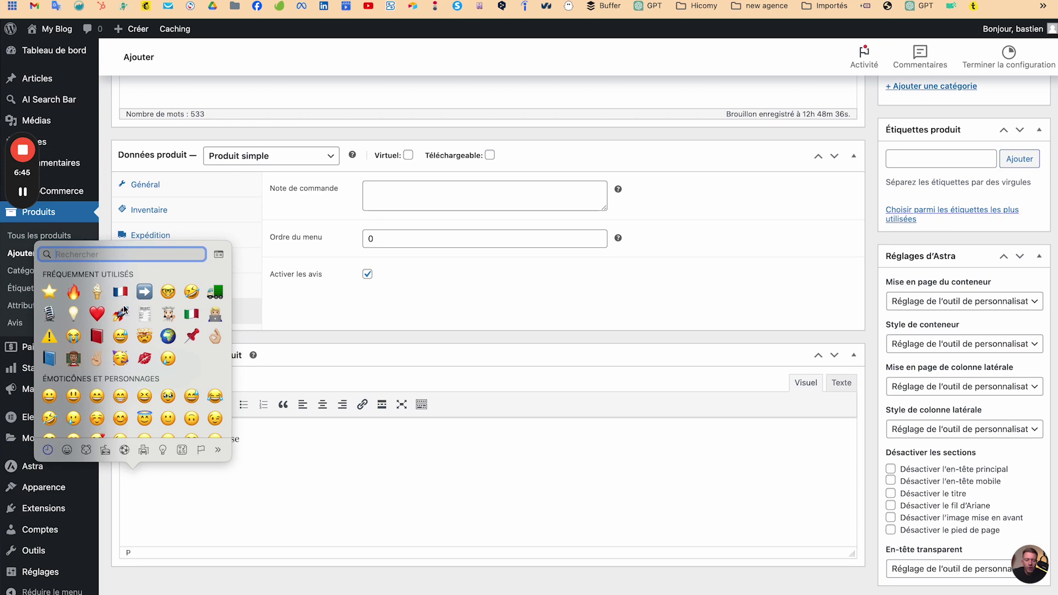
pyautogui.click(169, 313)
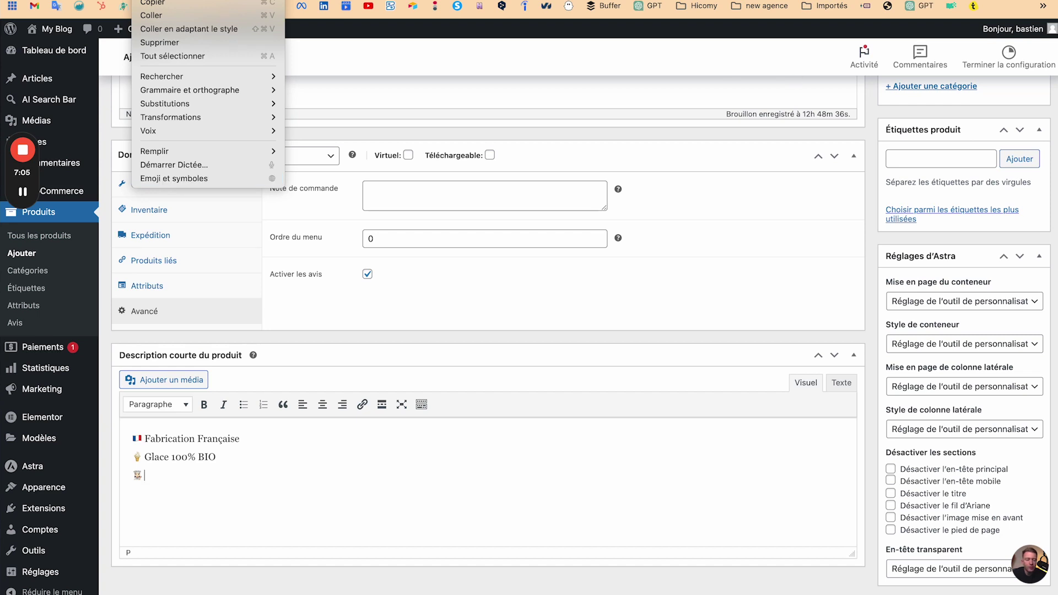
# Search the web for "emoji to copy" in a new tab, open the Get Emoji site and accept its privacy notice.
pyautogui.click(480, 117)
pyautogui.press('super+t')
pyautogui.write('im')
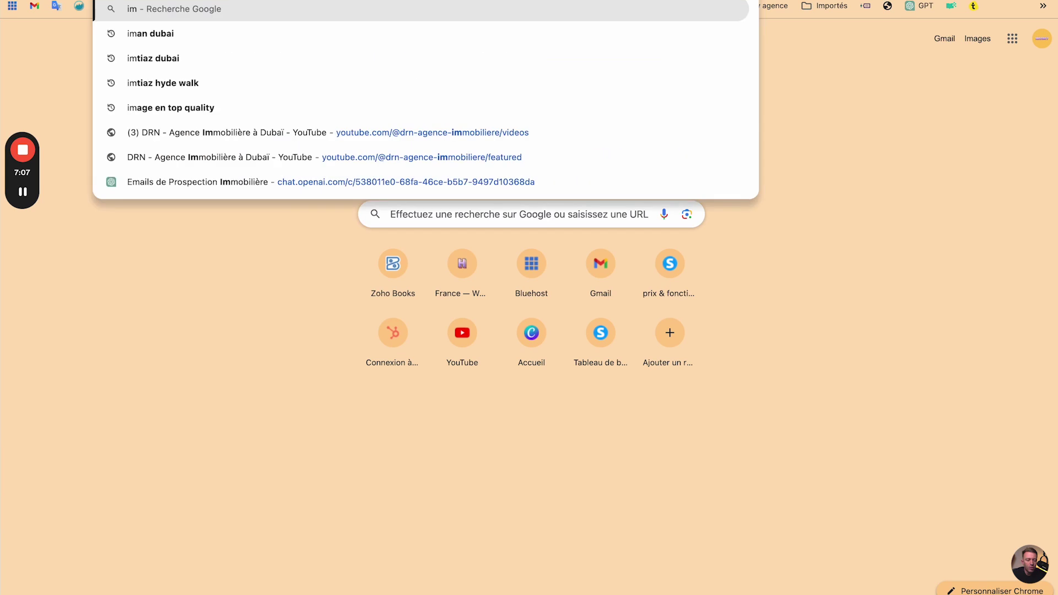
pyautogui.write('oji to')
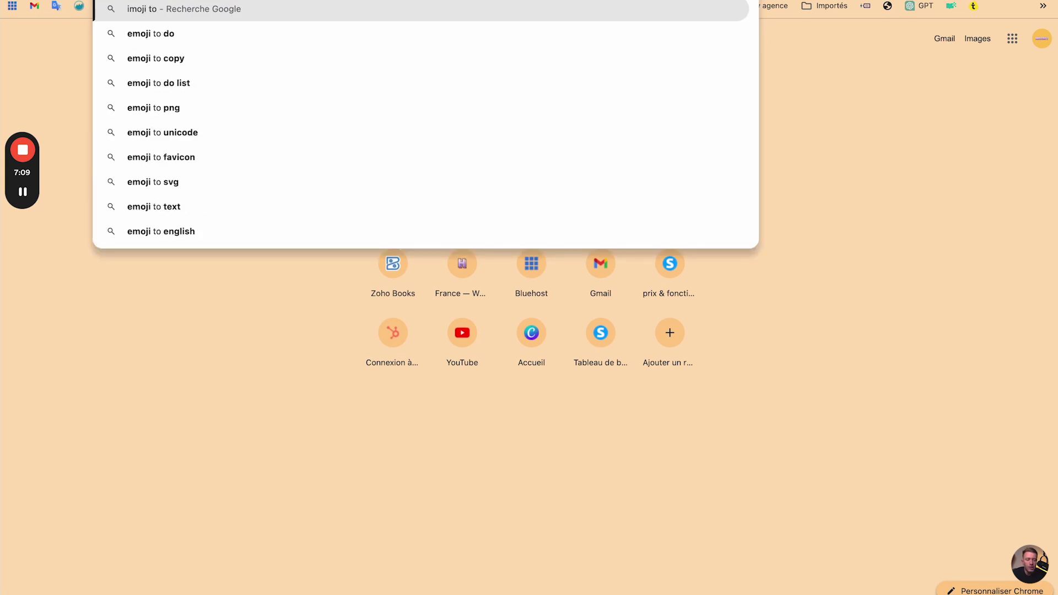
pyautogui.click(701, 58)
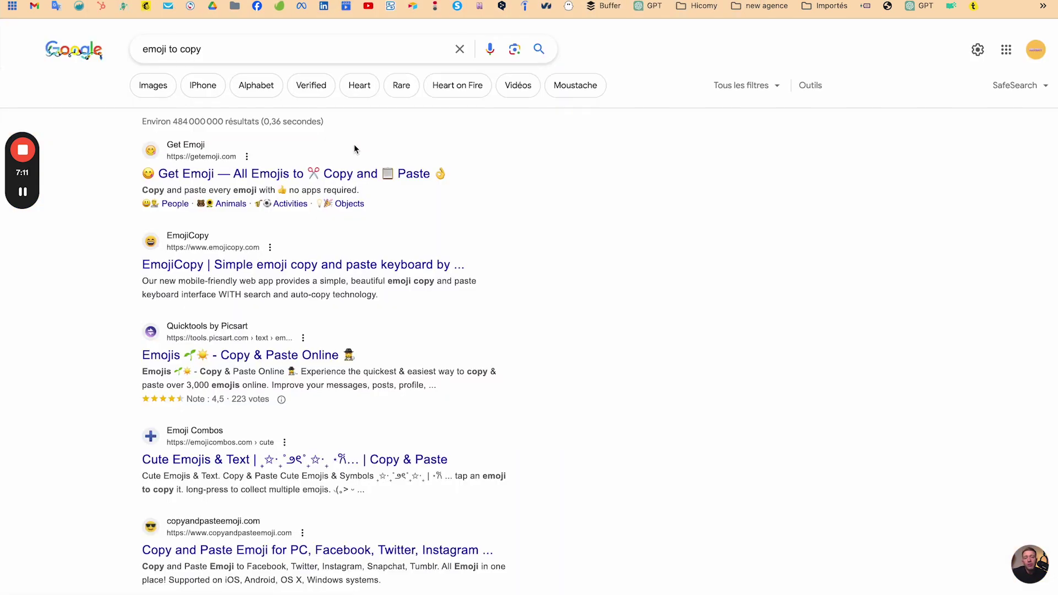
pyautogui.click(243, 175)
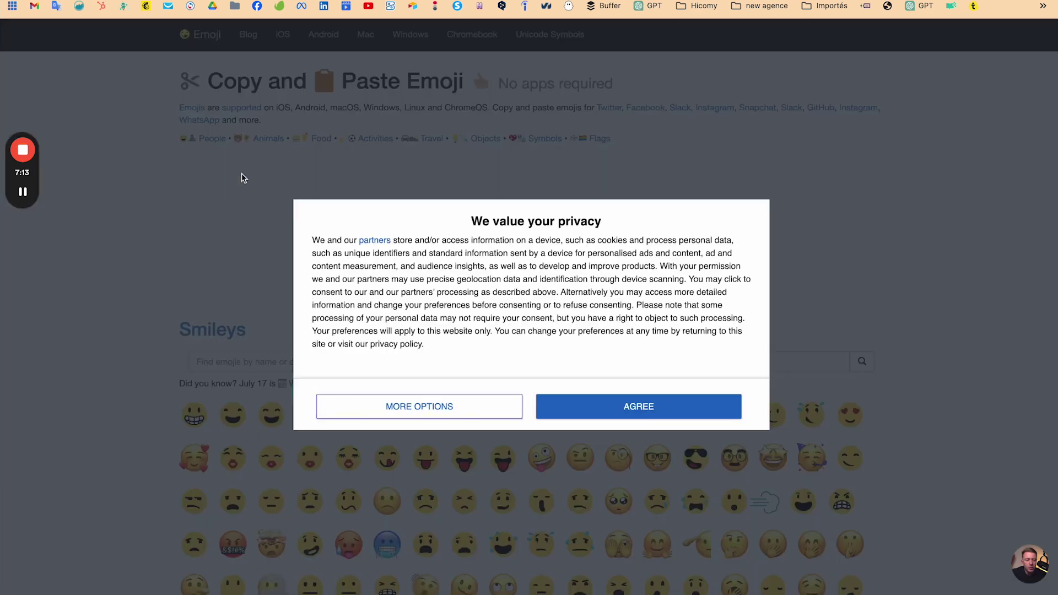
pyautogui.click(606, 406)
# Browse the Get Emoji smileys and gestures available for copying, and return to the product editor.
pyautogui.scroll(-15, 526, 442)
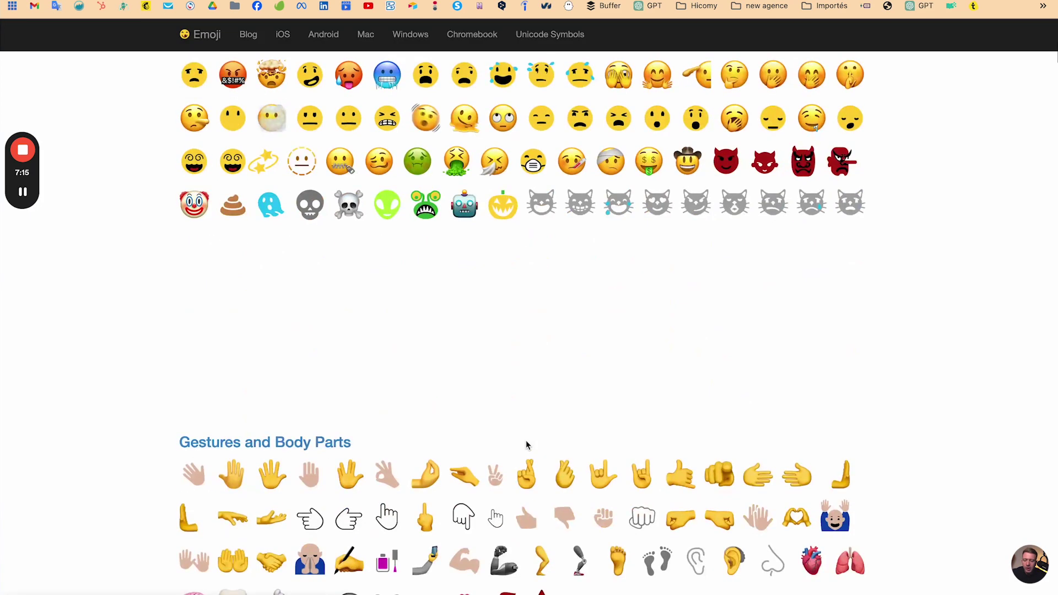
pyautogui.scroll(5, 526, 446)
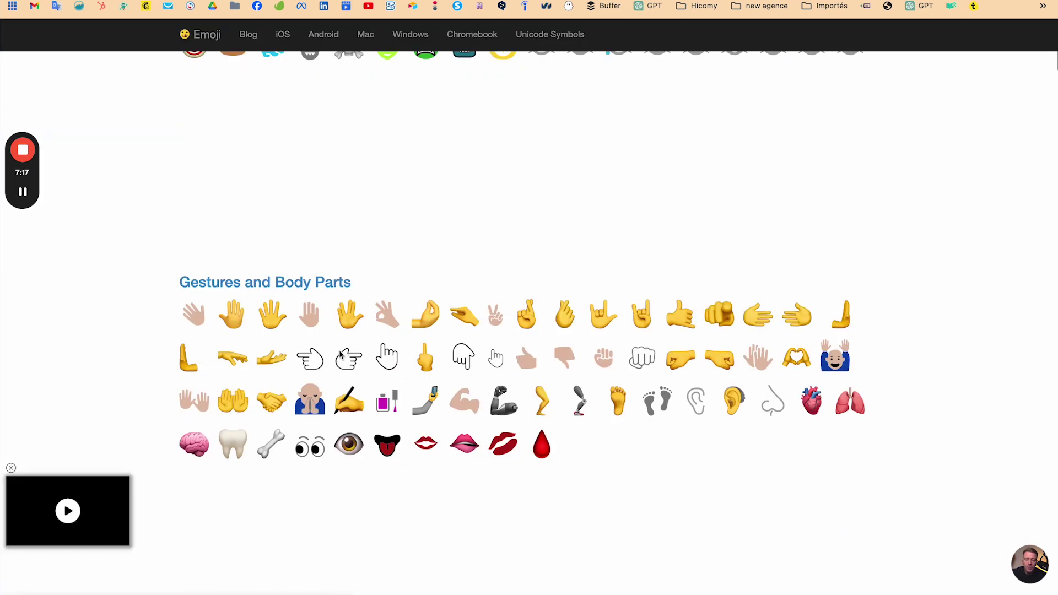
pyautogui.scroll(10, 342, 359)
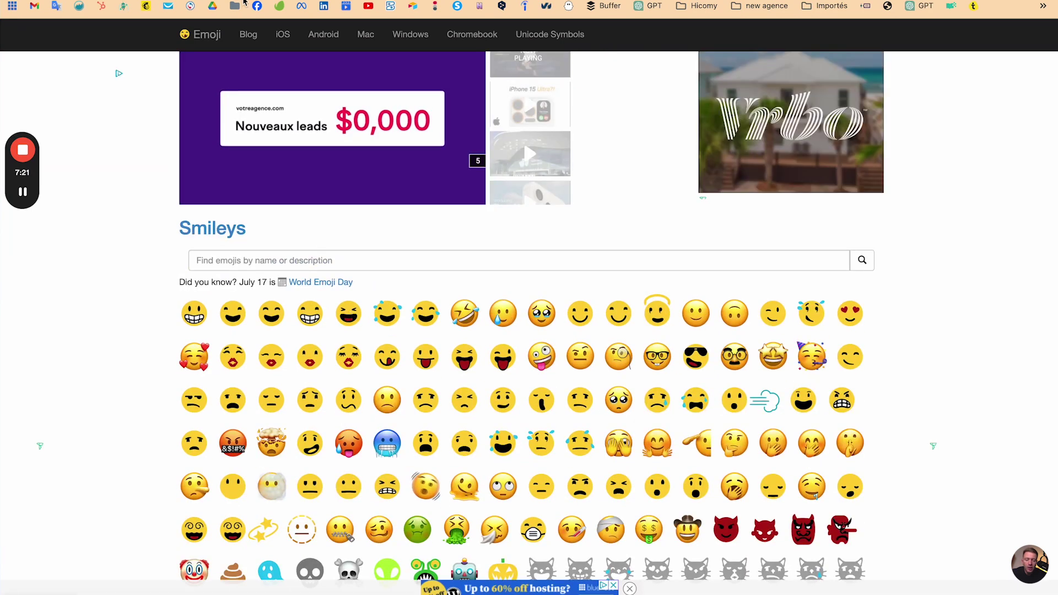
pyautogui.click(301, 0)
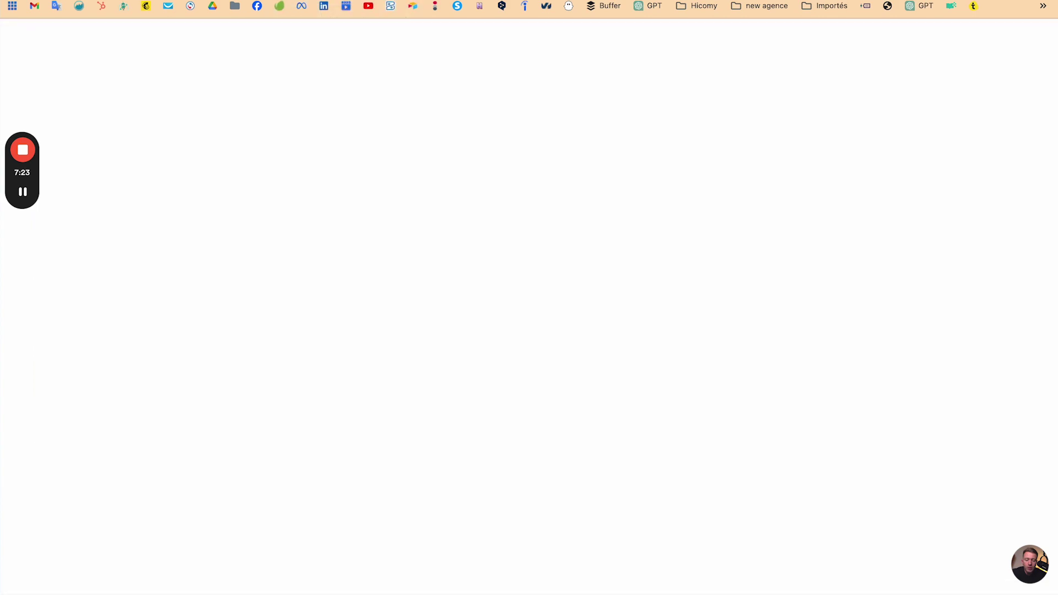
pyautogui.press('super+t')
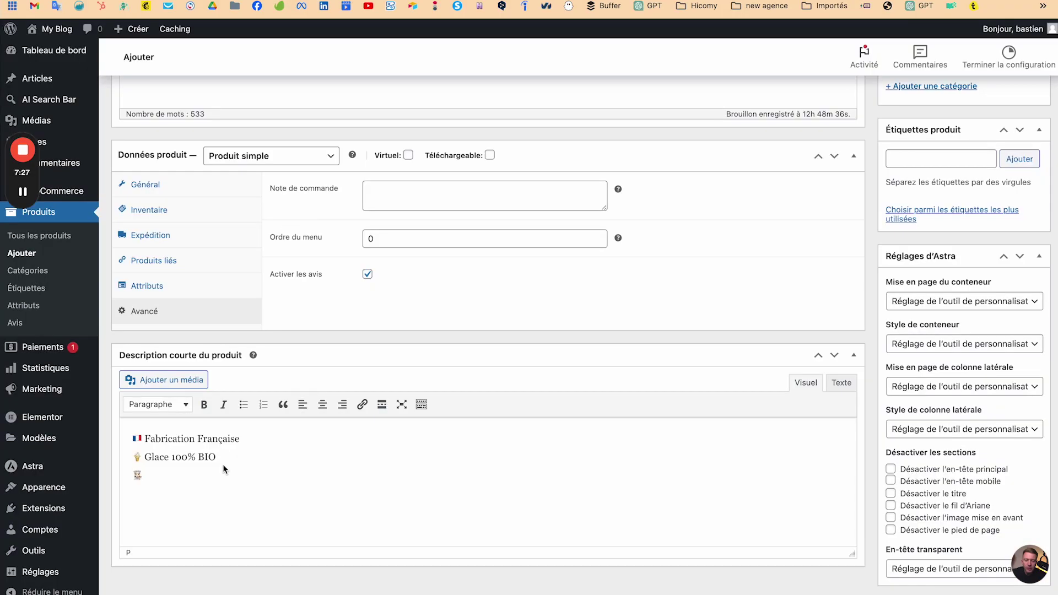
# Complete the third line with "Cuisinier Français" and add a fourth line with the truck emoji and "Livraison chez-vous en 24h".
pyautogui.write('Cuisinier Français')
pyautogui.press('ctrl+super+space')
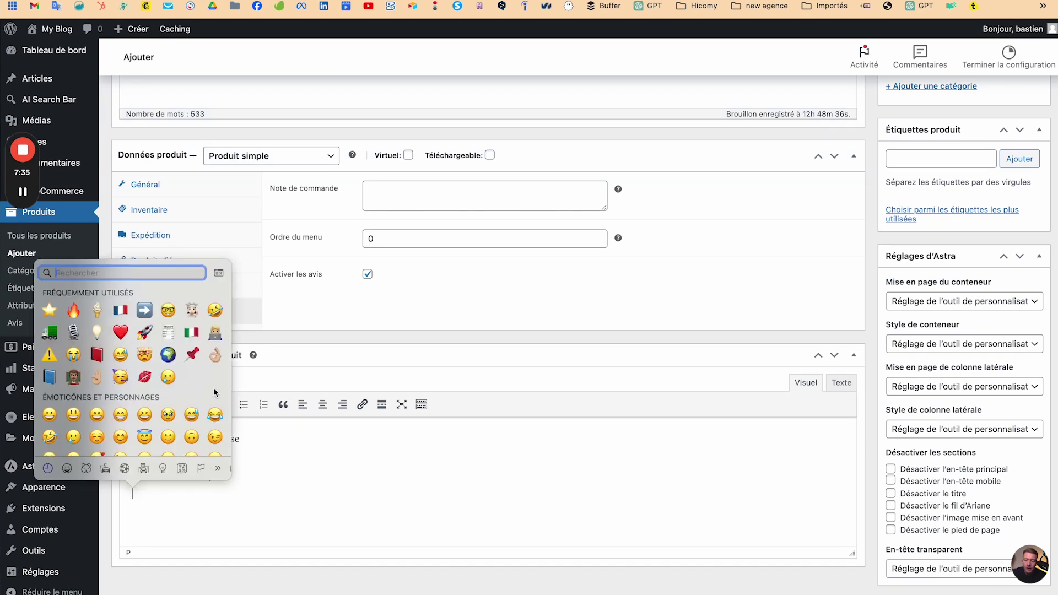
pyautogui.click(50, 332)
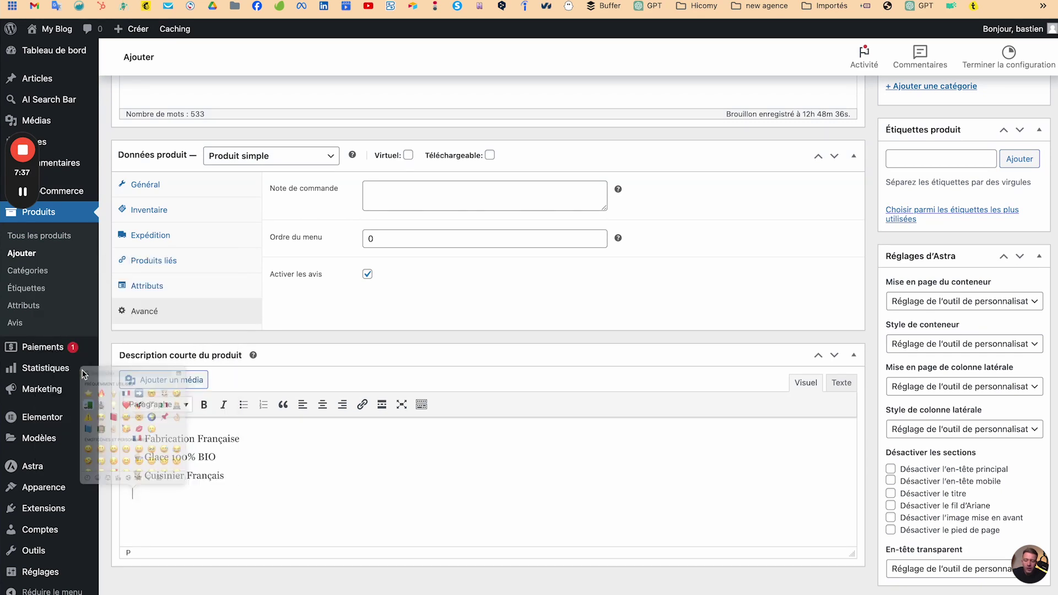
pyautogui.moveTo(44, 368)
pyautogui.write('Livraison chez-vous en 24h')
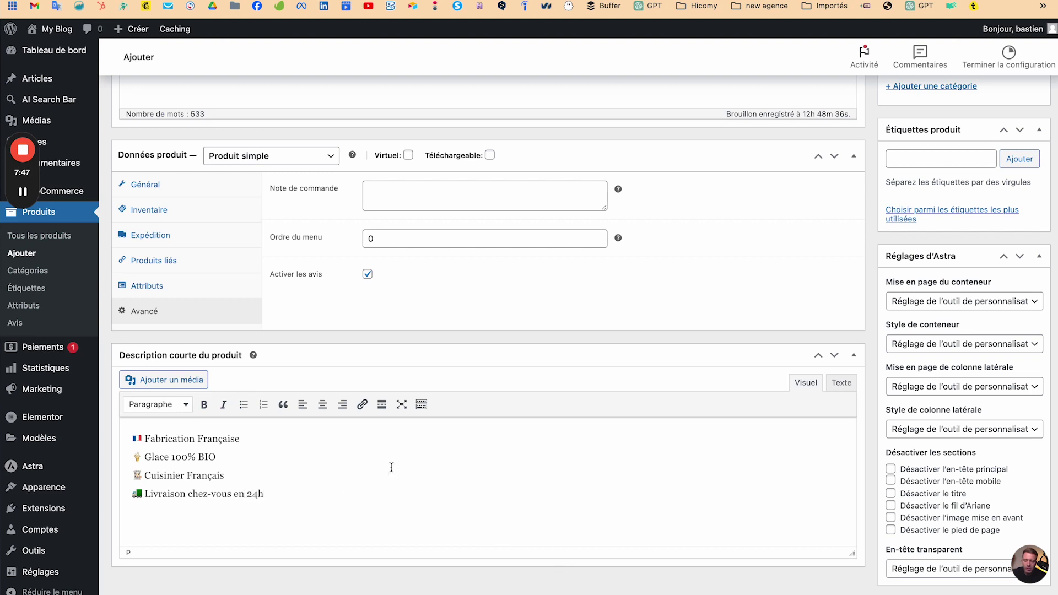
# Publish the product and open a preview of its shop page.
pyautogui.scroll(15, 385, 227)
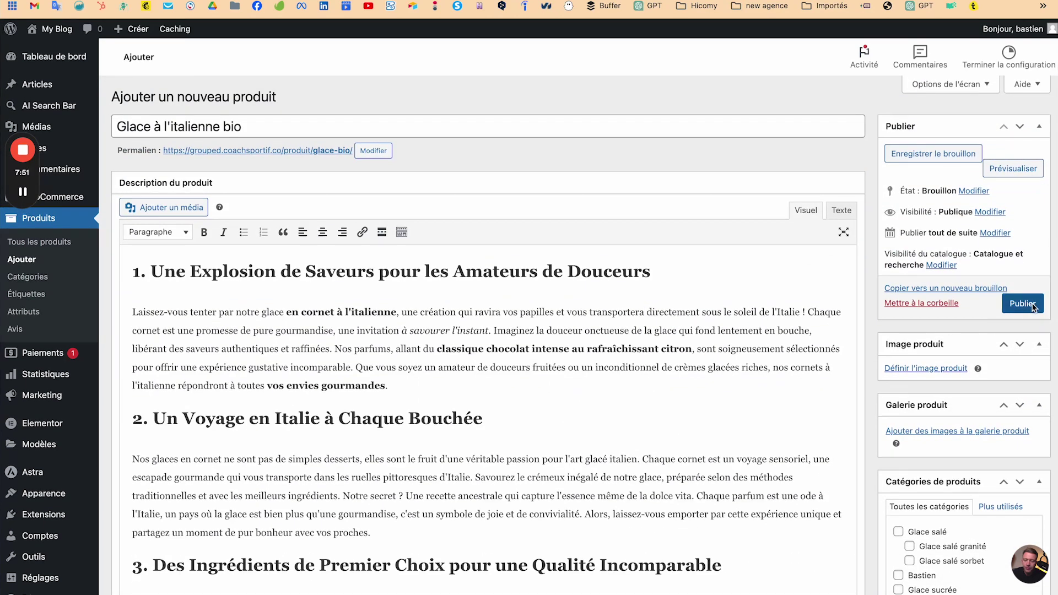
pyautogui.click(1027, 306)
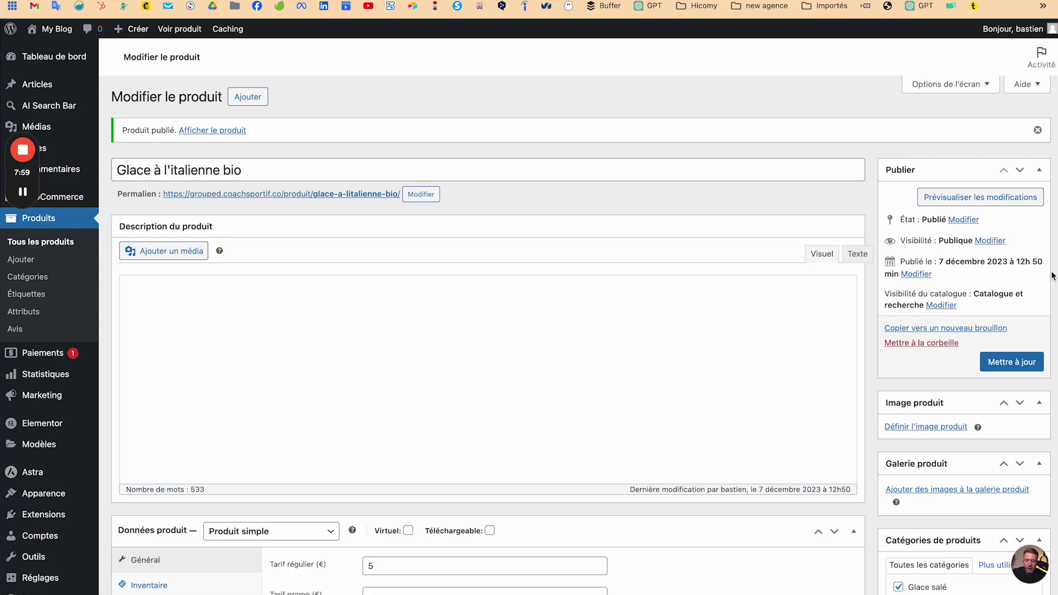
pyautogui.click(975, 197)
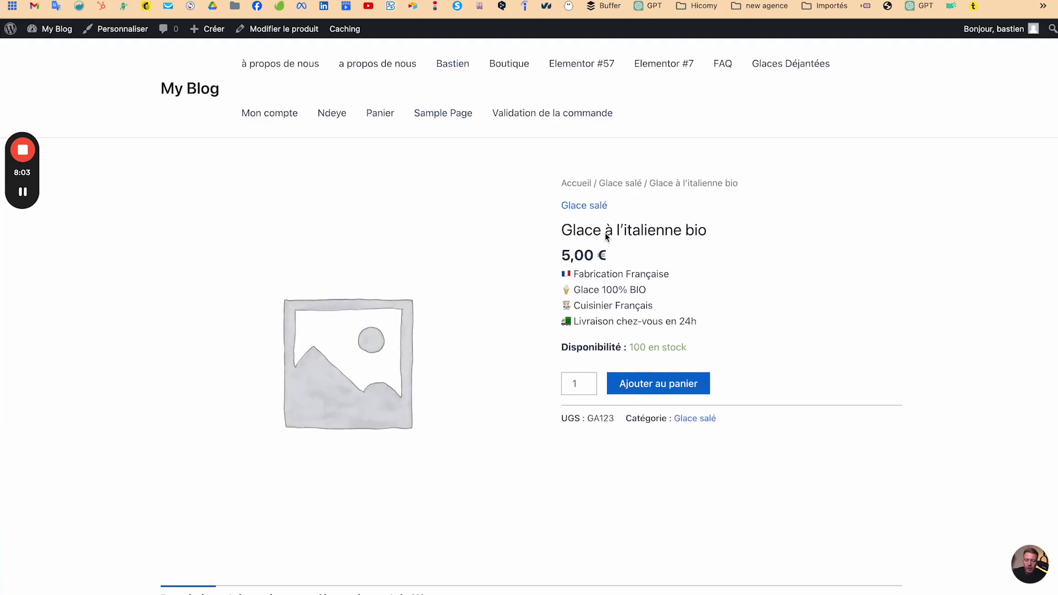
pyautogui.click(22, 286)
pyautogui.moveTo(533, 222)
pyautogui.mouseDown()
pyautogui.moveTo(565, 225)
pyautogui.moveTo(551, 236)
pyautogui.moveTo(627, 241)
pyautogui.moveTo(538, 273)
pyautogui.moveTo(586, 276)
pyautogui.moveTo(553, 327)
pyautogui.moveTo(678, 359)
pyautogui.mouseUp()
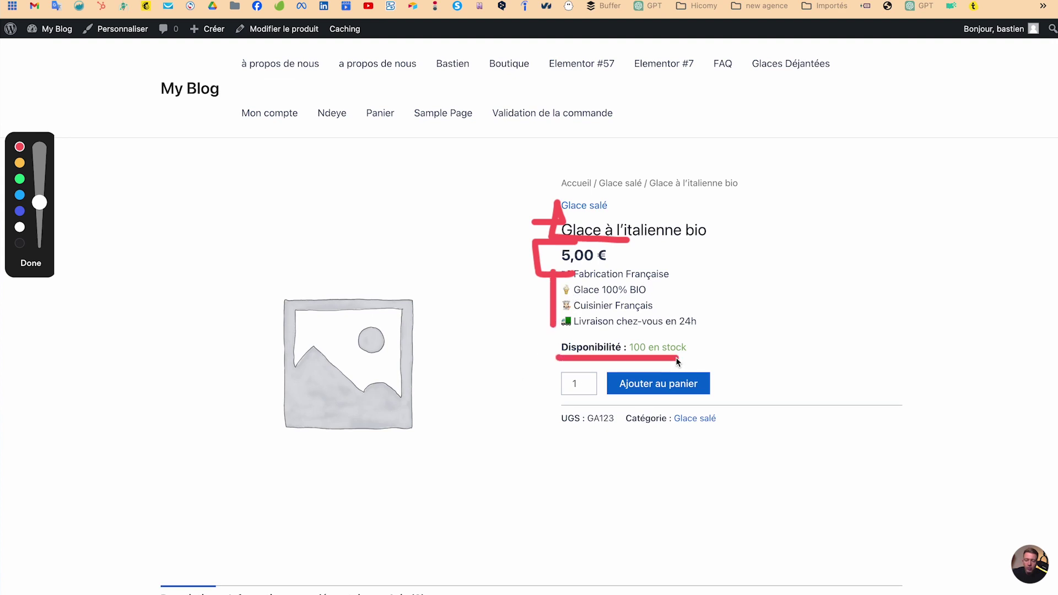
pyautogui.moveTo(603, 362)
pyautogui.mouseDown()
pyautogui.moveTo(601, 410)
pyautogui.moveTo(719, 415)
pyautogui.mouseUp()
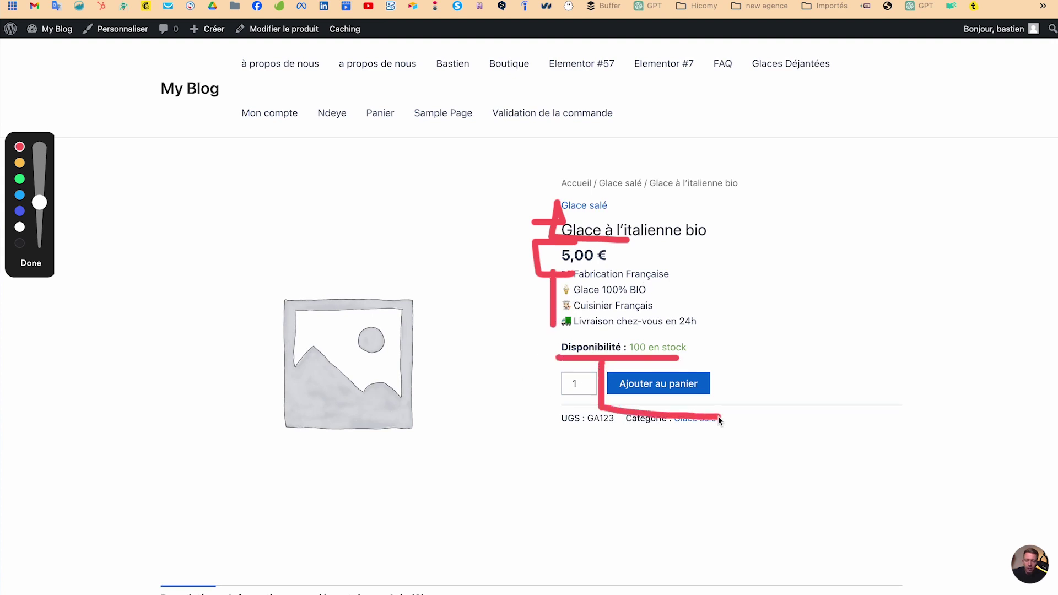
# Review the description and similar products on the product's shop page, and return to the product editor.
pyautogui.click(31, 263)
pyautogui.scroll(-8, 115, 382)
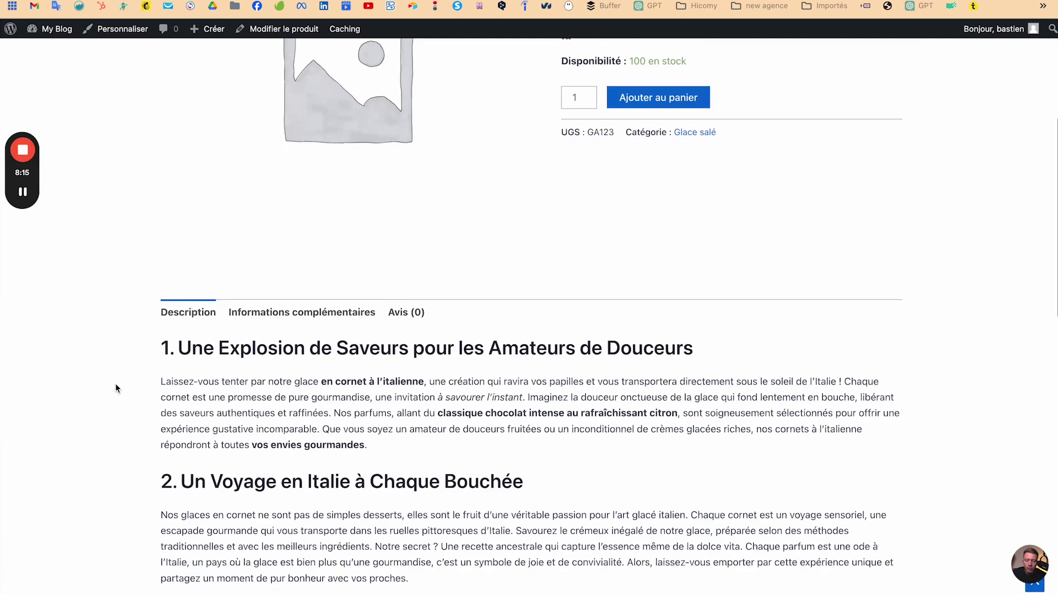
pyautogui.scroll(-10, 116, 388)
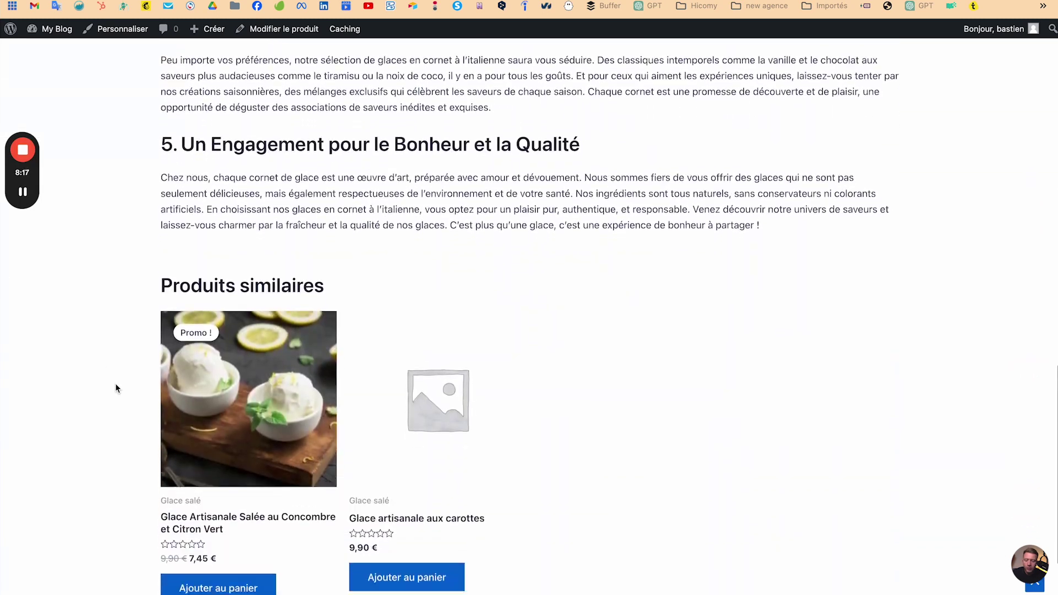
pyautogui.scroll(4, 116, 389)
pyautogui.scroll(12, 116, 388)
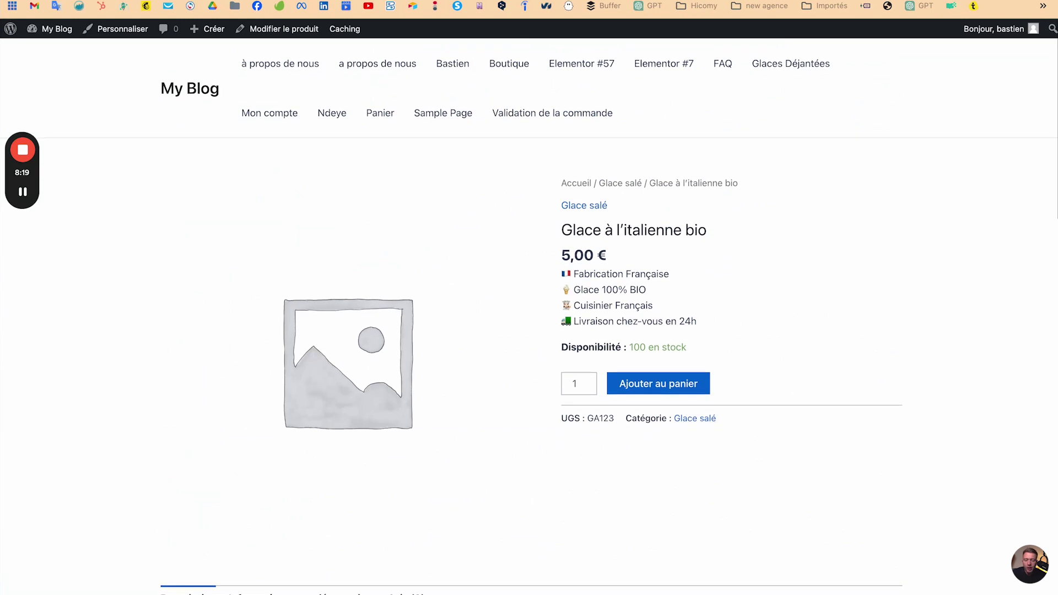
pyautogui.click(190, 1)
pyautogui.scroll(-2, 638, 157)
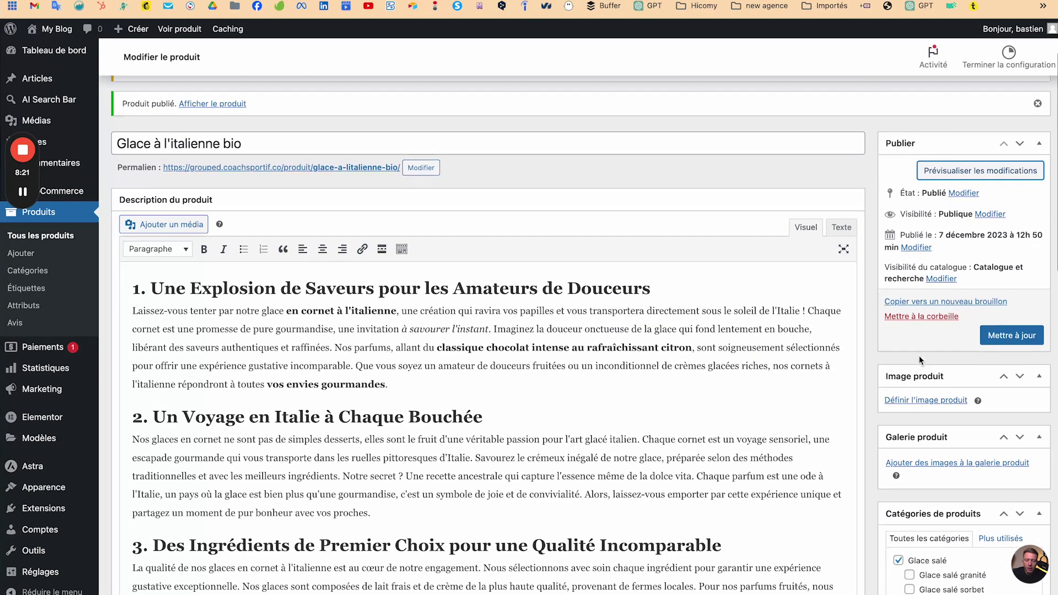
pyautogui.click(309, 1)
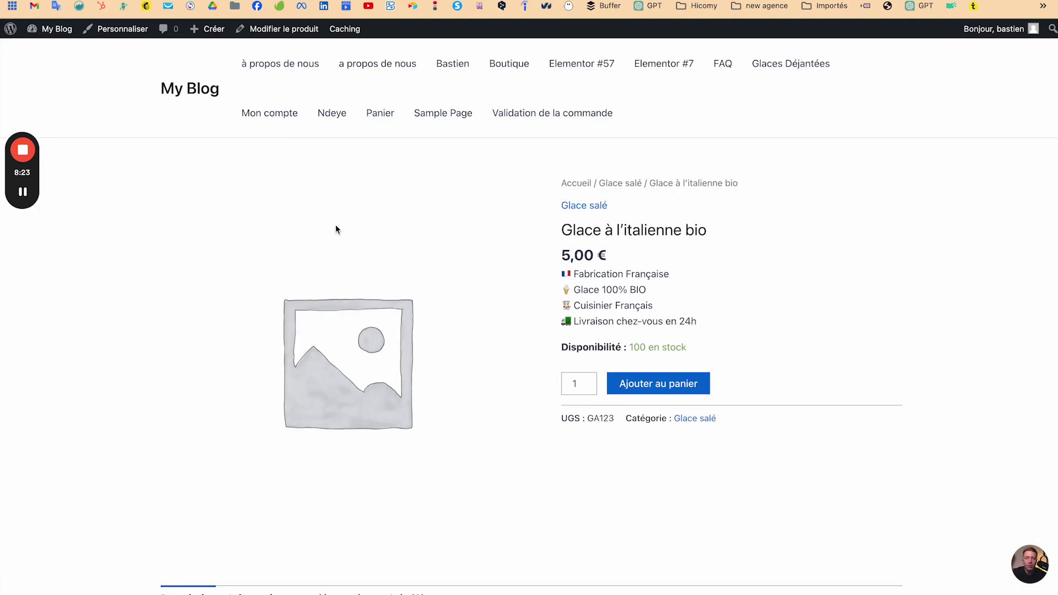
pyautogui.click(191, 1)
pyautogui.moveTo(23, 182)
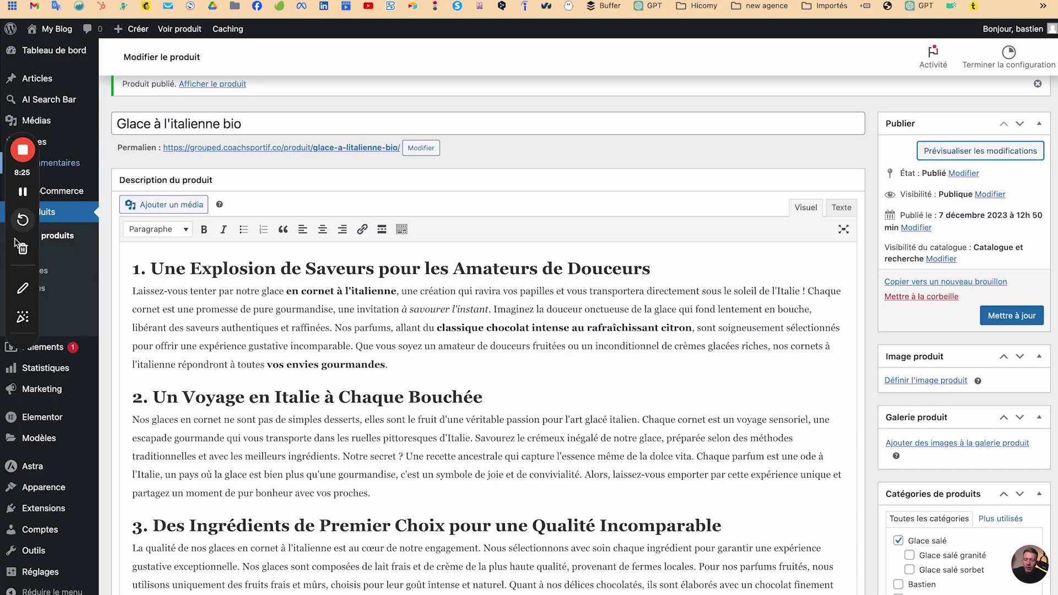
pyautogui.click(23, 293)
pyautogui.moveTo(514, 293)
pyautogui.mouseDown()
pyautogui.moveTo(912, 259)
pyautogui.moveTo(951, 295)
pyautogui.moveTo(871, 276)
pyautogui.mouseUp()
pyautogui.moveTo(874, 339)
pyautogui.mouseDown()
pyautogui.moveTo(872, 401)
pyautogui.moveTo(1020, 401)
pyautogui.moveTo(1057, 389)
pyautogui.moveTo(896, 329)
pyautogui.moveTo(1054, 389)
pyautogui.moveTo(1052, 416)
pyautogui.mouseUp()
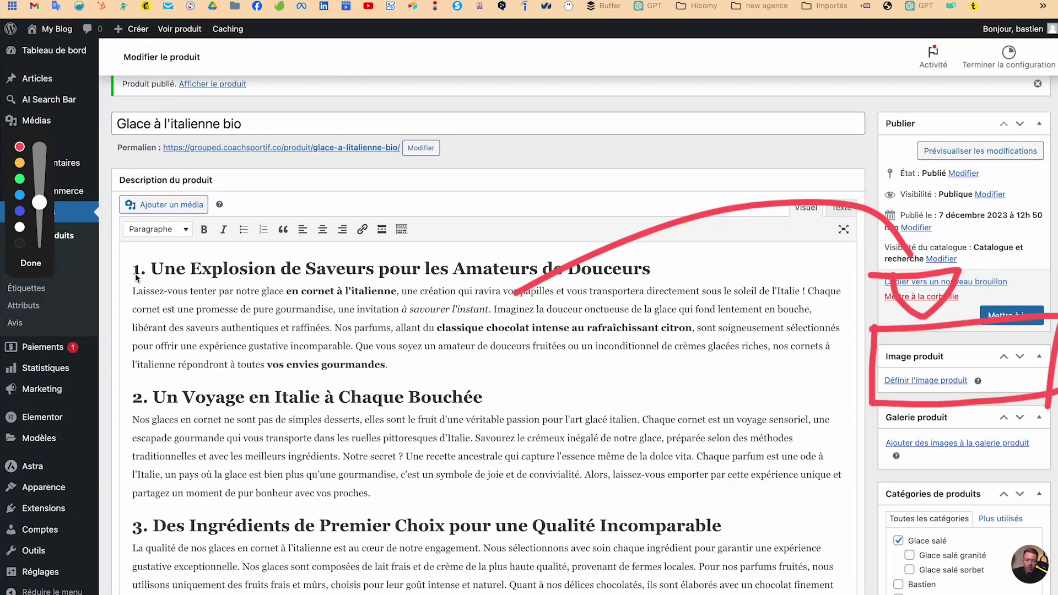
pyautogui.click(31, 263)
# For the product image, upload the DALL·E chocolate gelato PNG from Téléchargements and select the matching chocolate cone picture already in the media library.
pyautogui.click(924, 382)
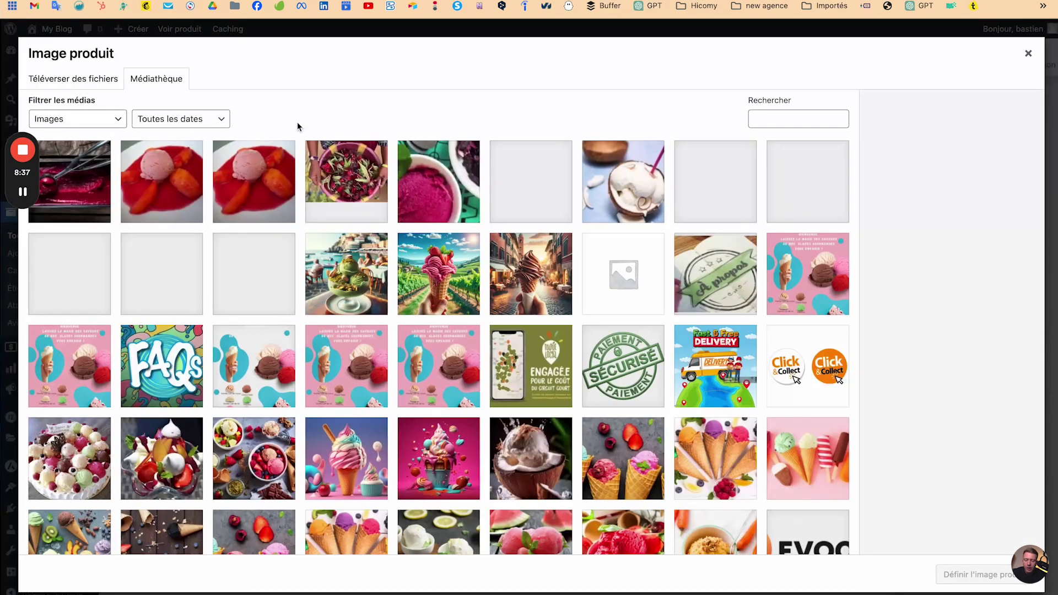
pyautogui.click(86, 77)
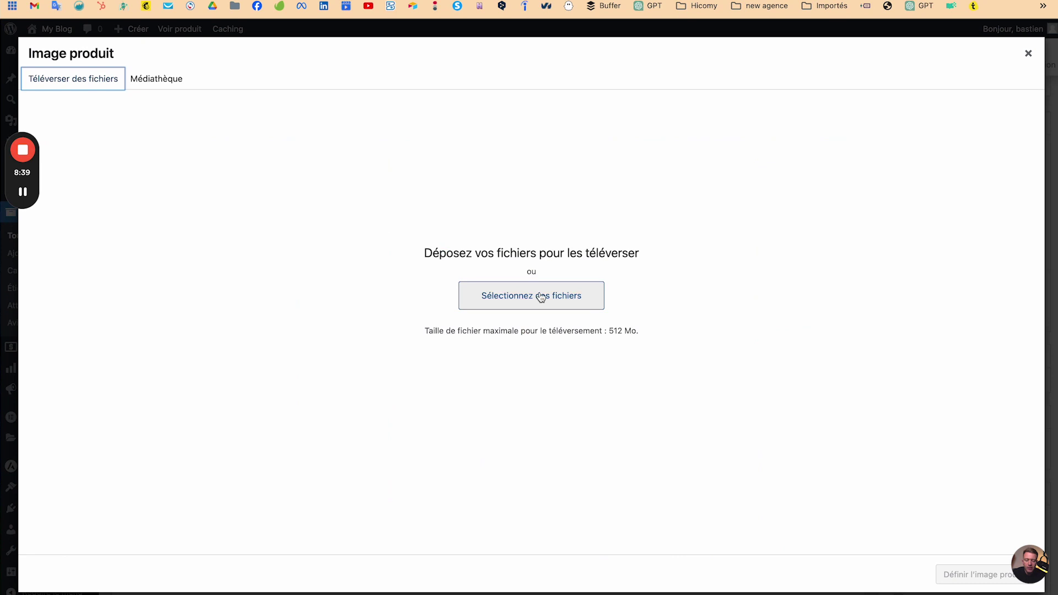
pyautogui.click(513, 292)
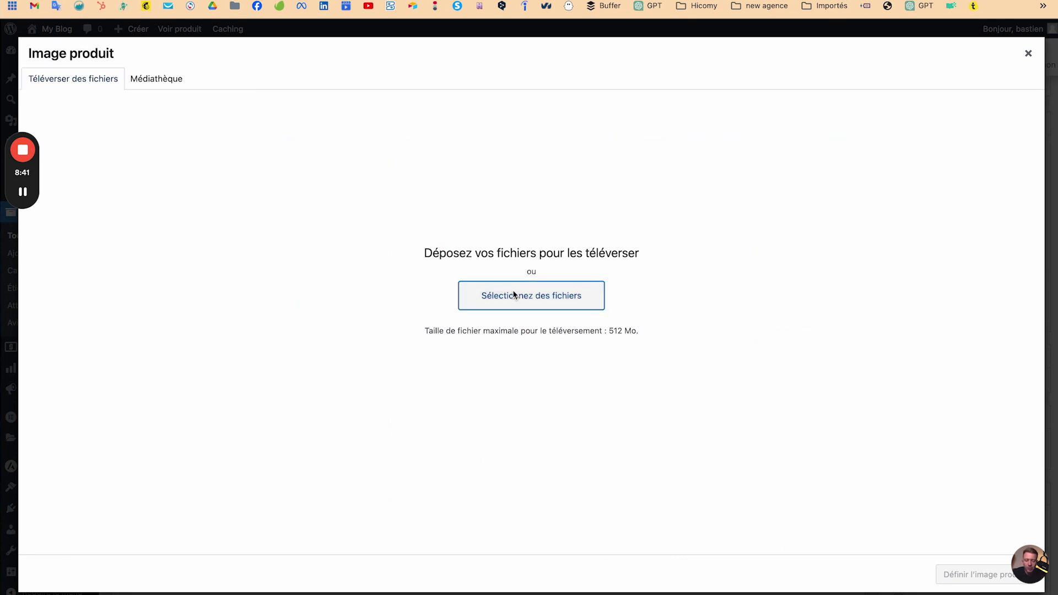
pyautogui.click(435, 205)
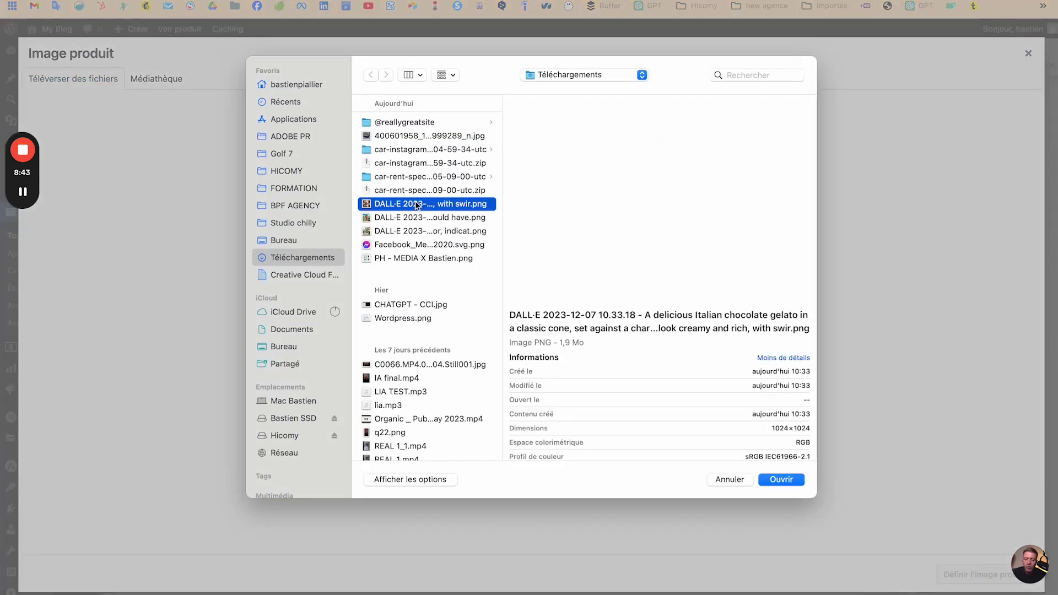
pyautogui.click(793, 480)
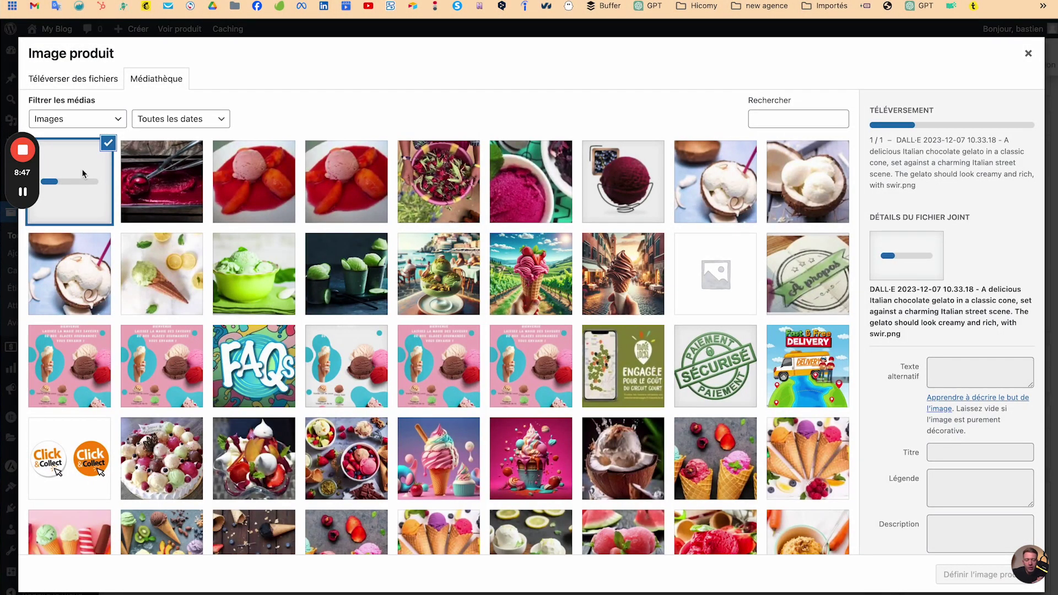
pyautogui.click(623, 264)
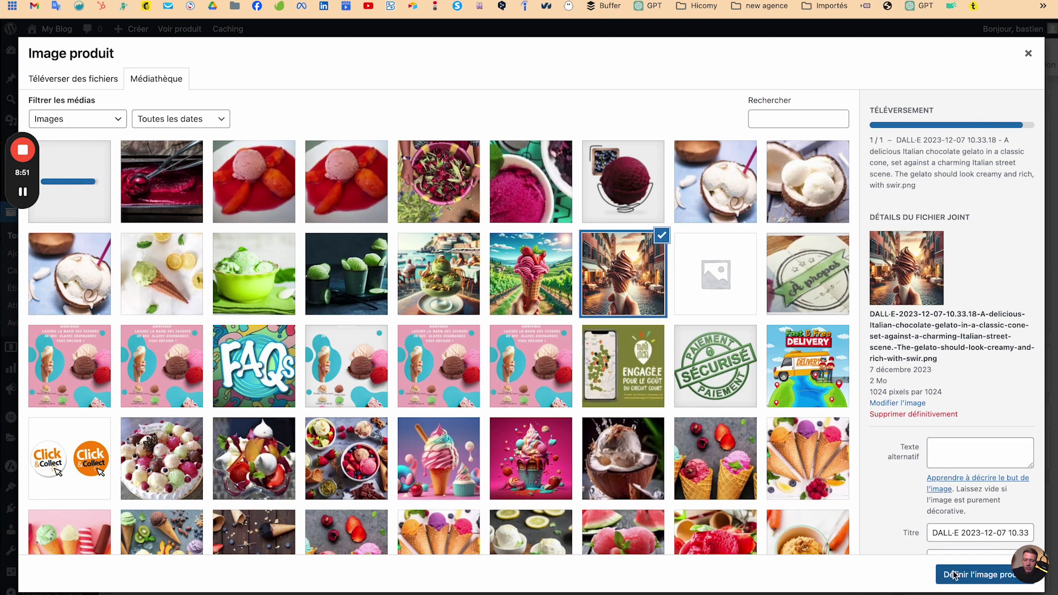
pyautogui.click(955, 575)
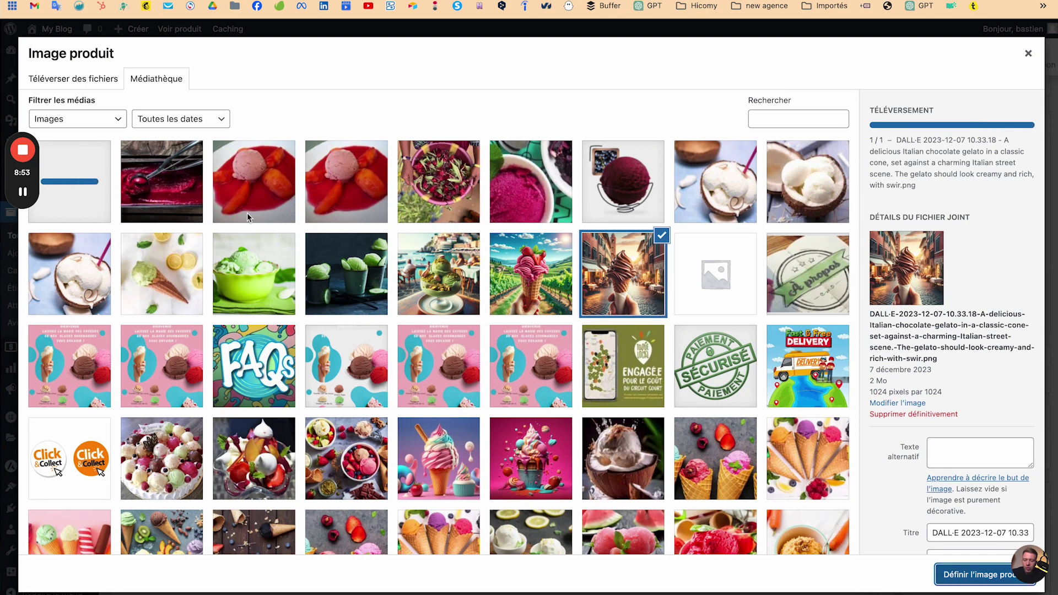
pyautogui.click(22, 289)
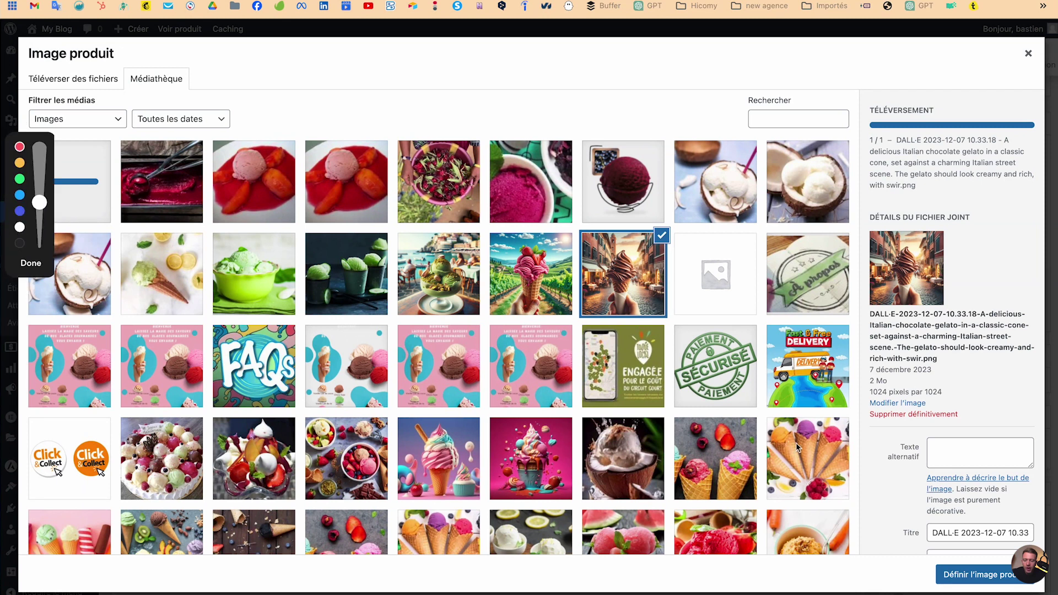
pyautogui.moveTo(747, 417); pyautogui.dragTo(960, 562)
pyautogui.moveTo(991, 522); pyautogui.dragTo(927, 532)
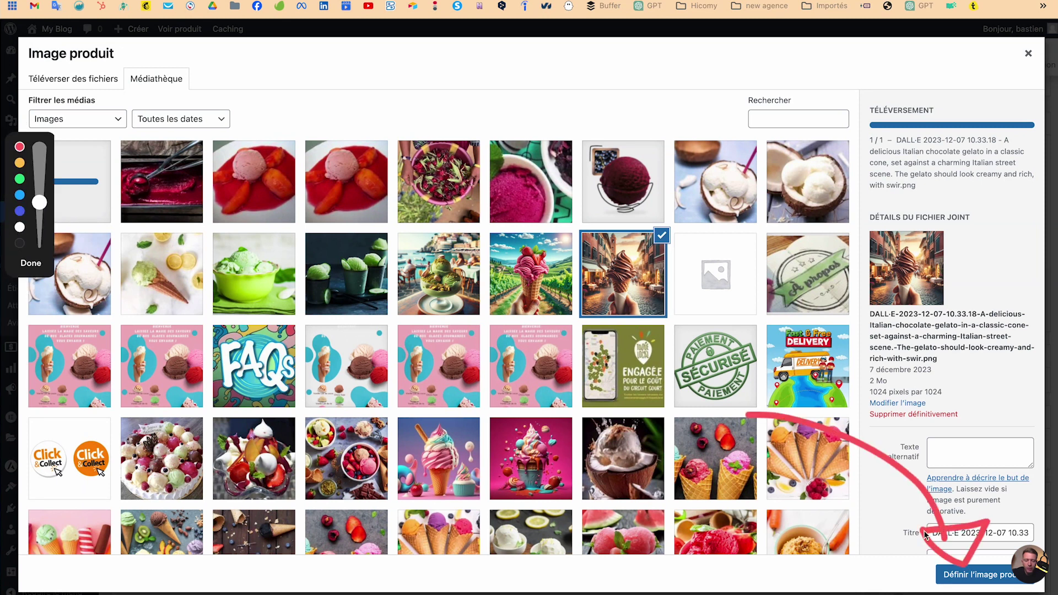
pyautogui.moveTo(865, 189)
pyautogui.mouseDown()
pyautogui.moveTo(867, 268)
pyautogui.moveTo(991, 271)
pyautogui.moveTo(1048, 254)
pyautogui.moveTo(1039, 188)
pyautogui.moveTo(849, 194)
pyautogui.mouseUp()
pyautogui.moveTo(949, 251); pyautogui.dragTo(1014, 251)
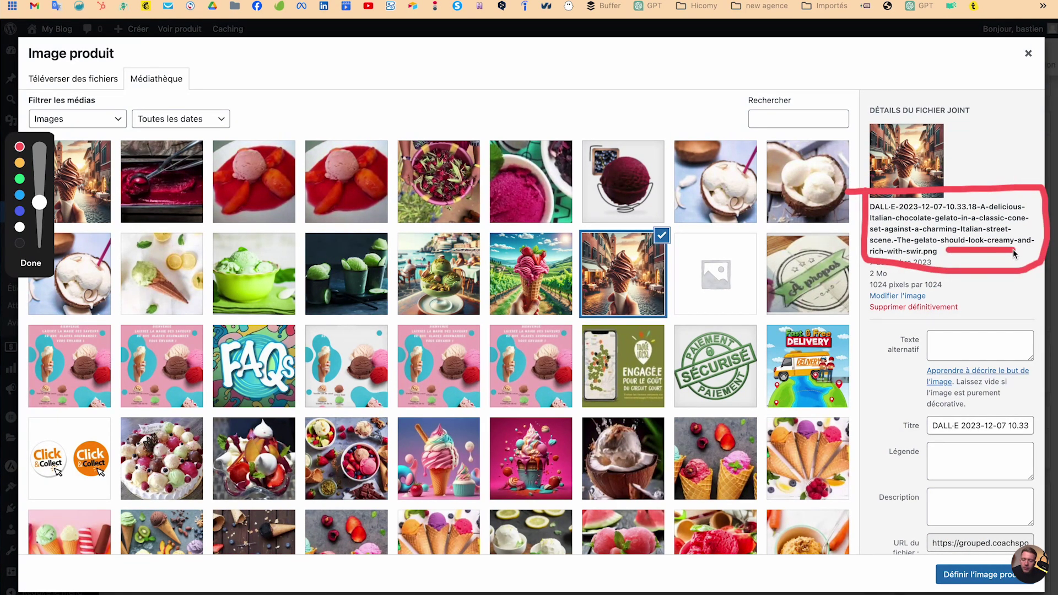
pyautogui.moveTo(890, 210); pyautogui.dragTo(1012, 212)
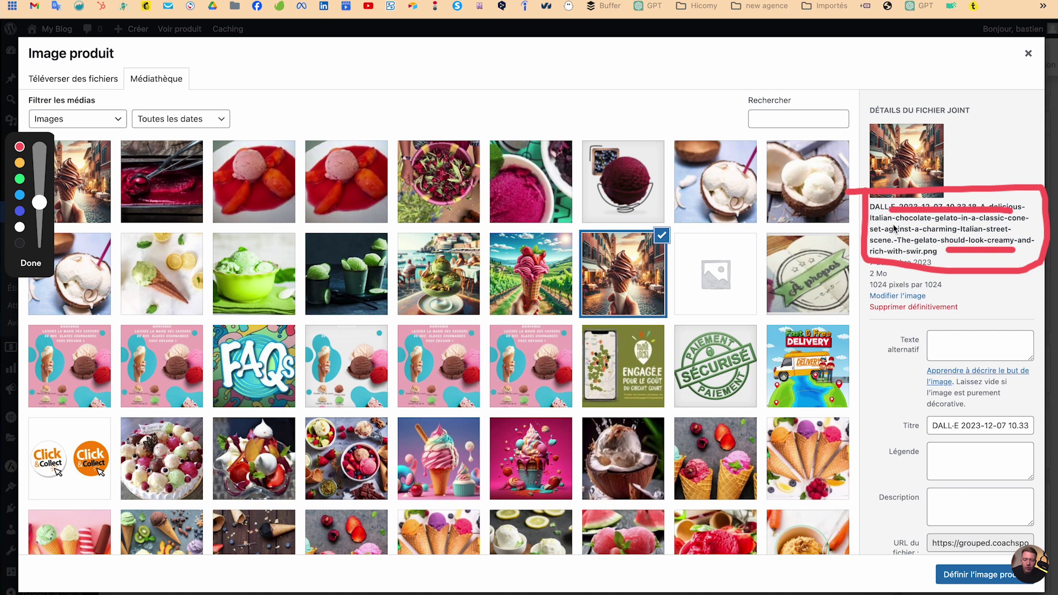
pyautogui.moveTo(898, 224); pyautogui.dragTo(1045, 224)
pyautogui.moveTo(876, 243); pyautogui.dragTo(1027, 242)
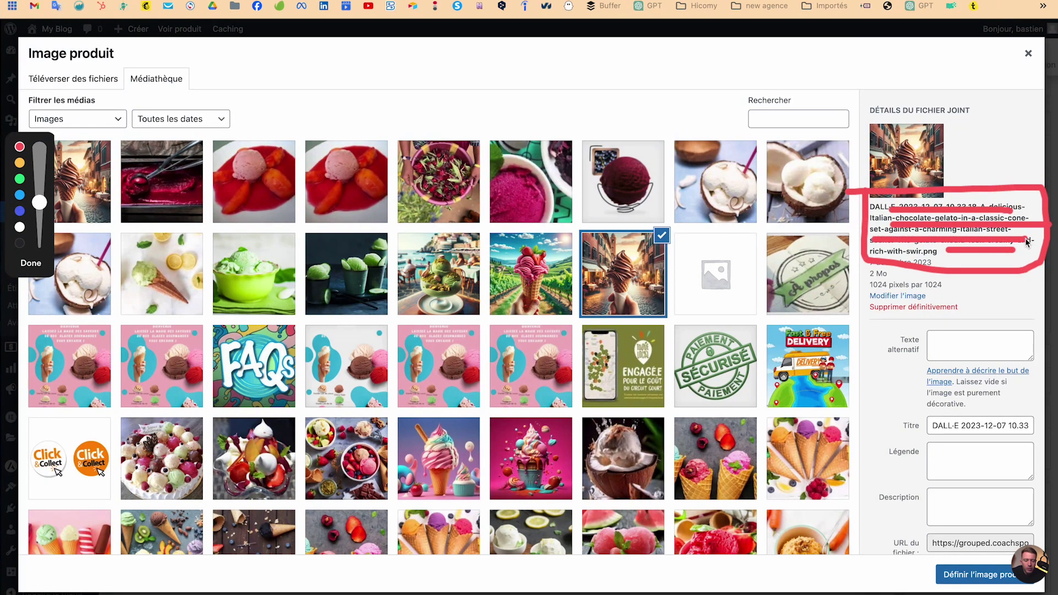
pyautogui.click(31, 263)
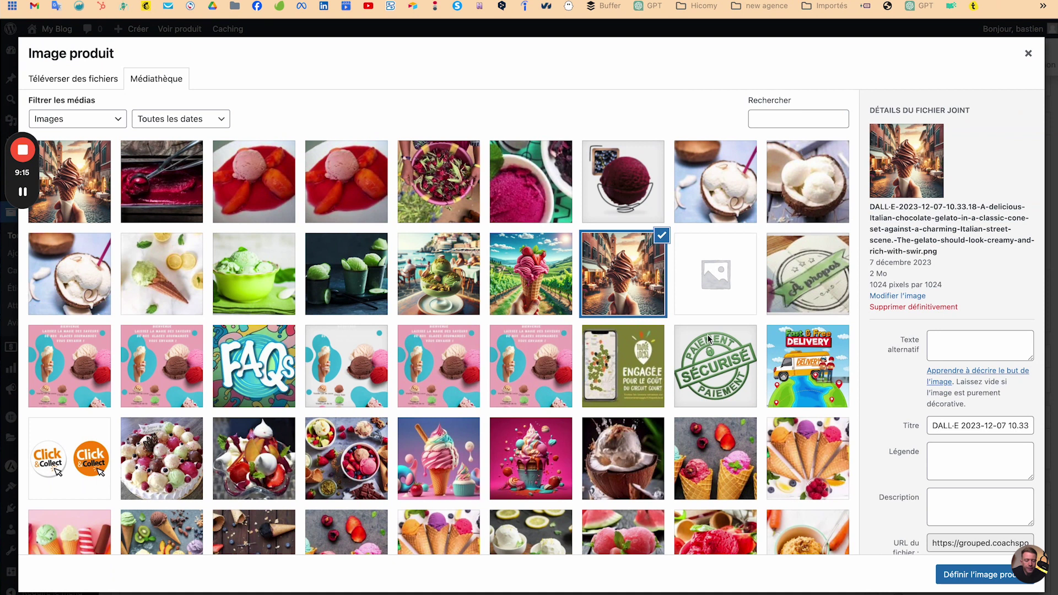
# Set the selected chocolate gelato cone picture as the product image and update the product.
pyautogui.click(959, 577)
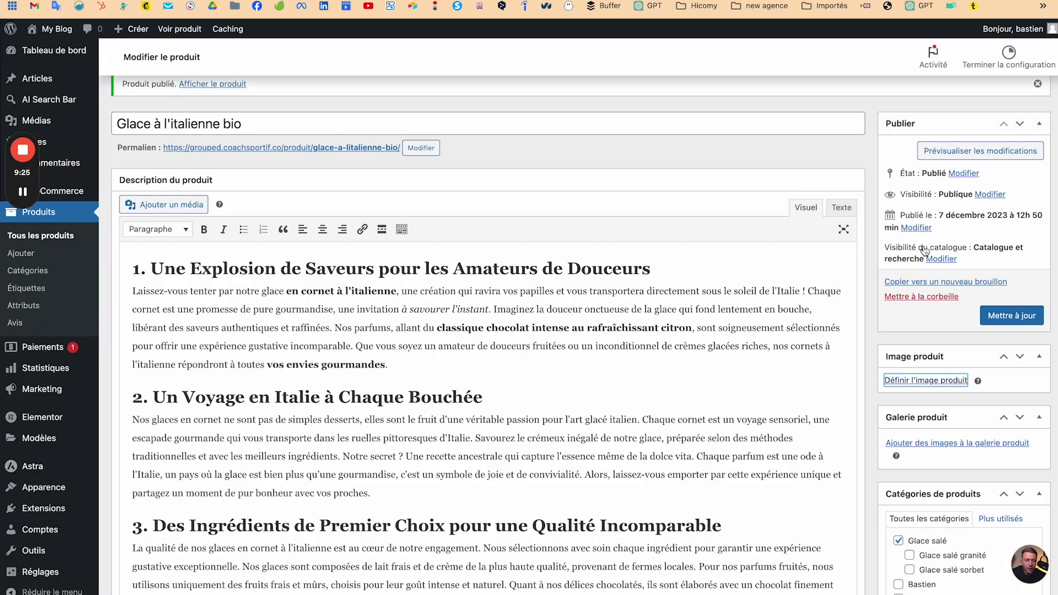
pyautogui.click(1004, 314)
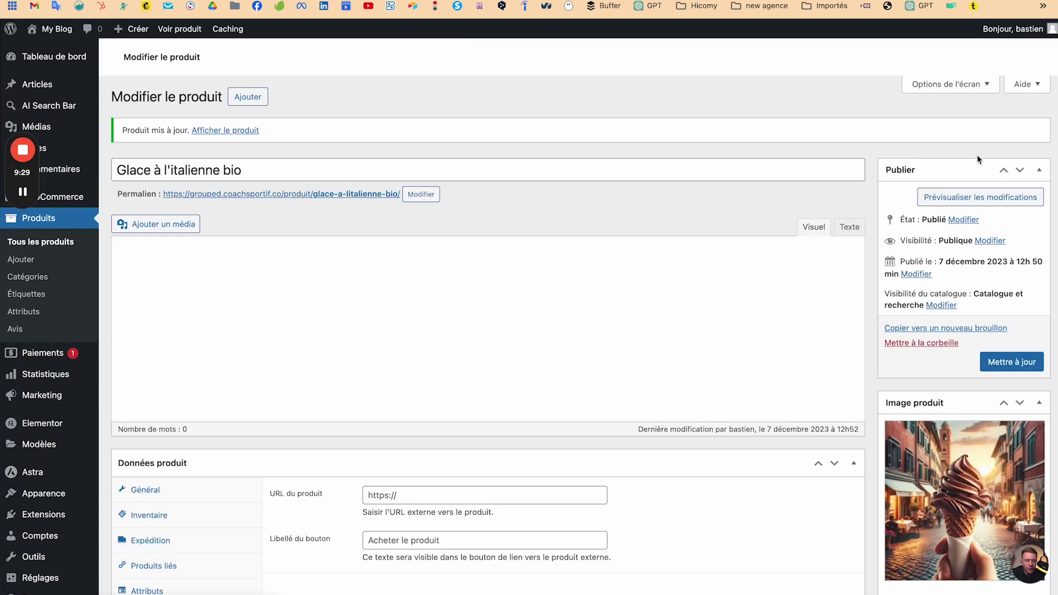
# Preview the product's shop page to check the main image, and return to the product editor.
pyautogui.click(967, 197)
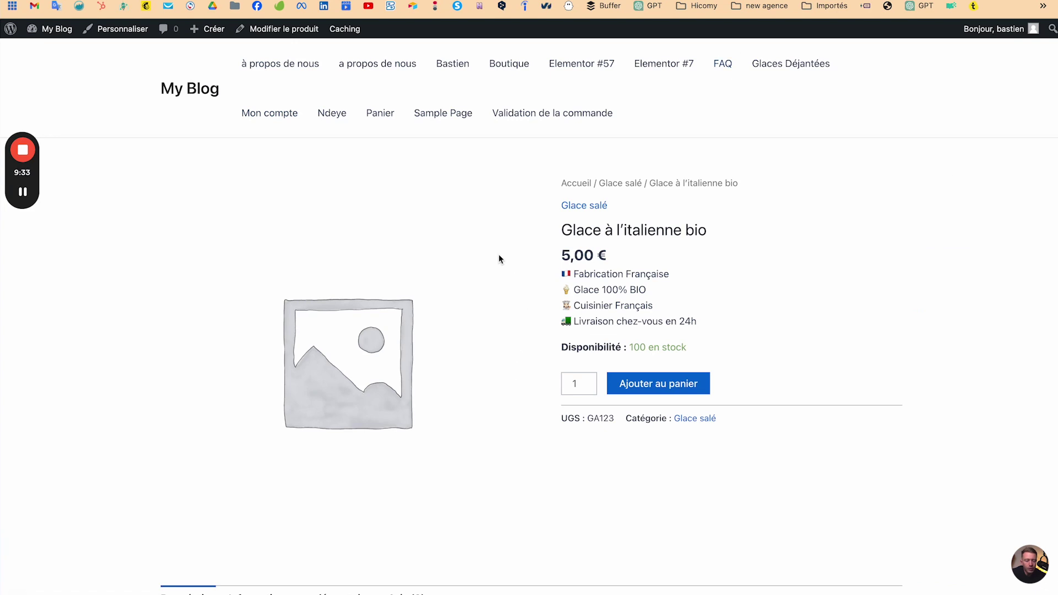
pyautogui.moveTo(22, 221)
pyautogui.click(23, 291)
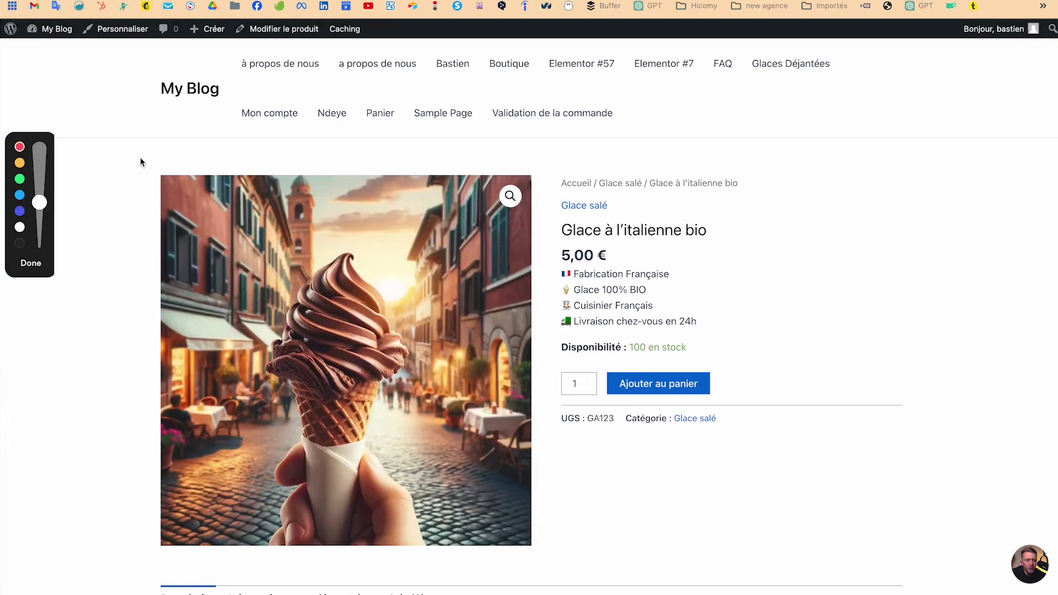
pyautogui.moveTo(140, 157); pyautogui.dragTo(118, 492)
pyautogui.moveTo(125, 556)
pyautogui.mouseDown()
pyautogui.moveTo(381, 571)
pyautogui.moveTo(561, 551)
pyautogui.moveTo(582, 149)
pyautogui.moveTo(155, 129)
pyautogui.mouseUp()
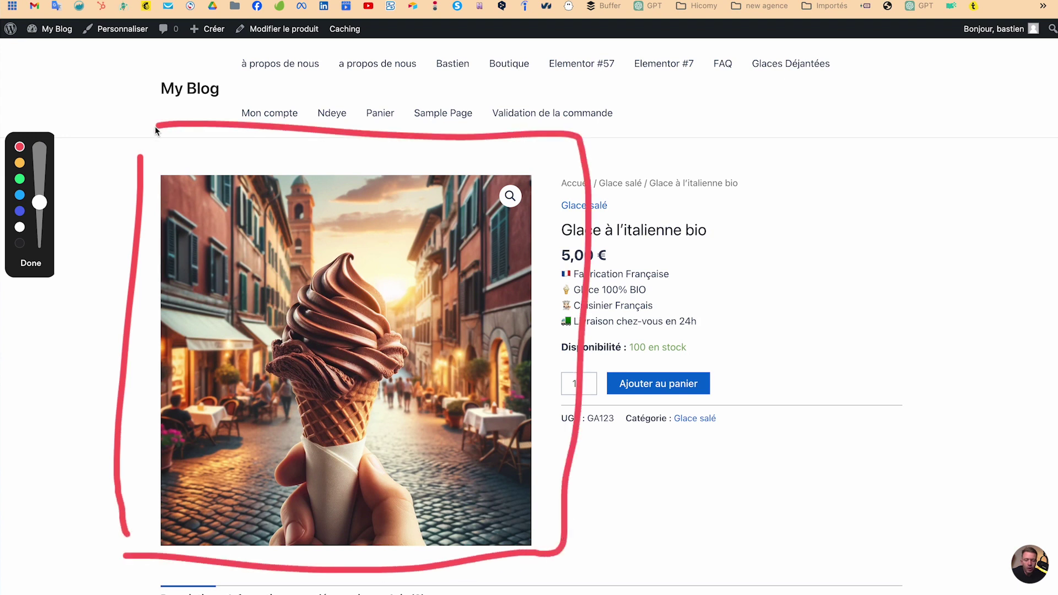
pyautogui.click(31, 263)
pyautogui.hotkey('ctrl', 'shift', 'Tab')
# Add the newly uploaded chocolate gelato cone picture from the media library to the product gallery.
pyautogui.scroll(-5, 912, 445)
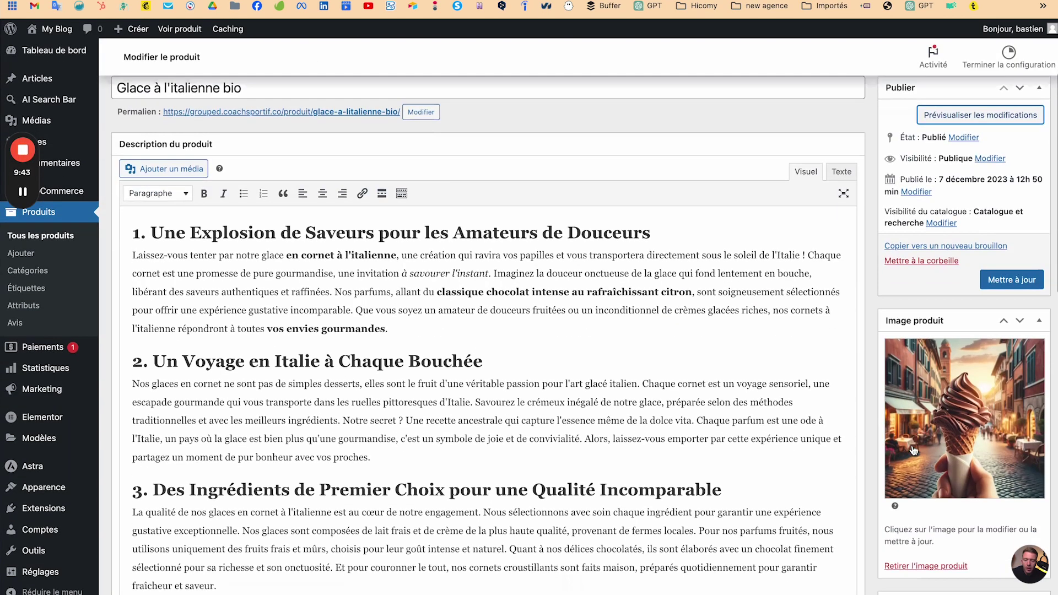
pyautogui.scroll(-5, 912, 445)
pyautogui.scroll(-3, 912, 445)
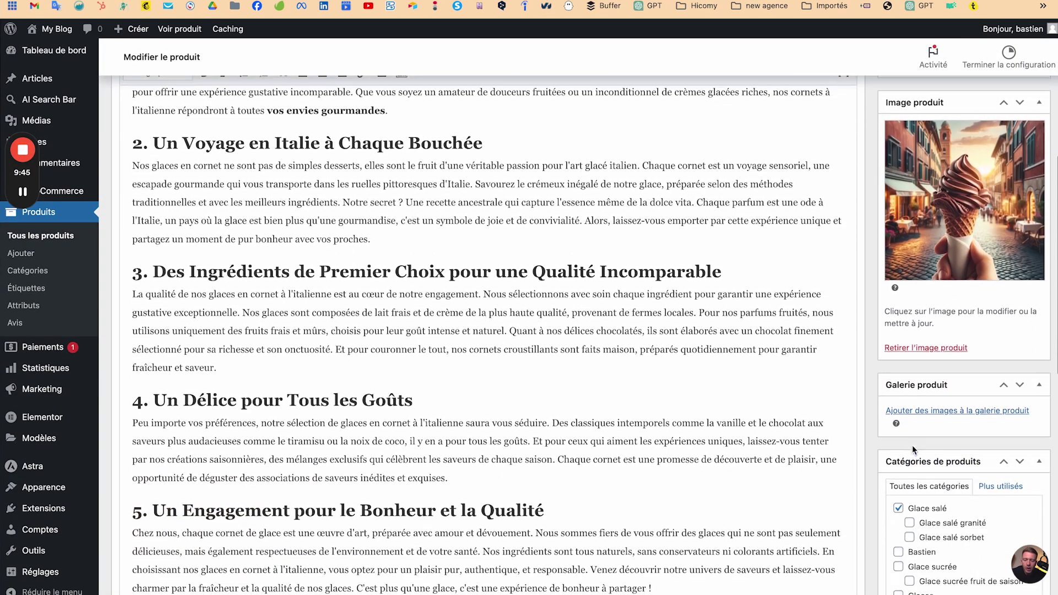
pyautogui.click(925, 409)
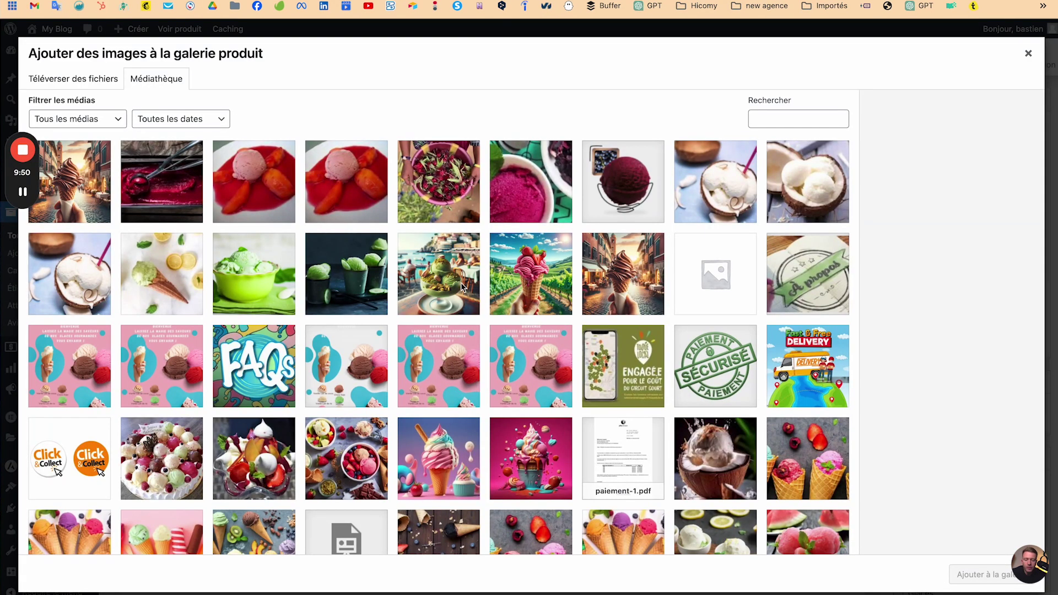
pyautogui.click(462, 287)
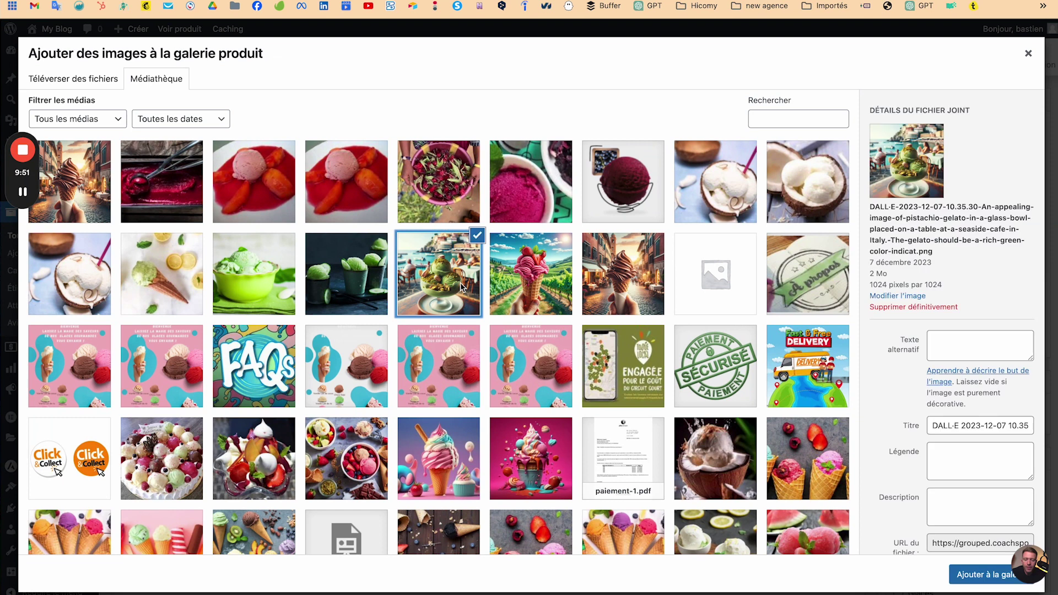
pyautogui.click(529, 281)
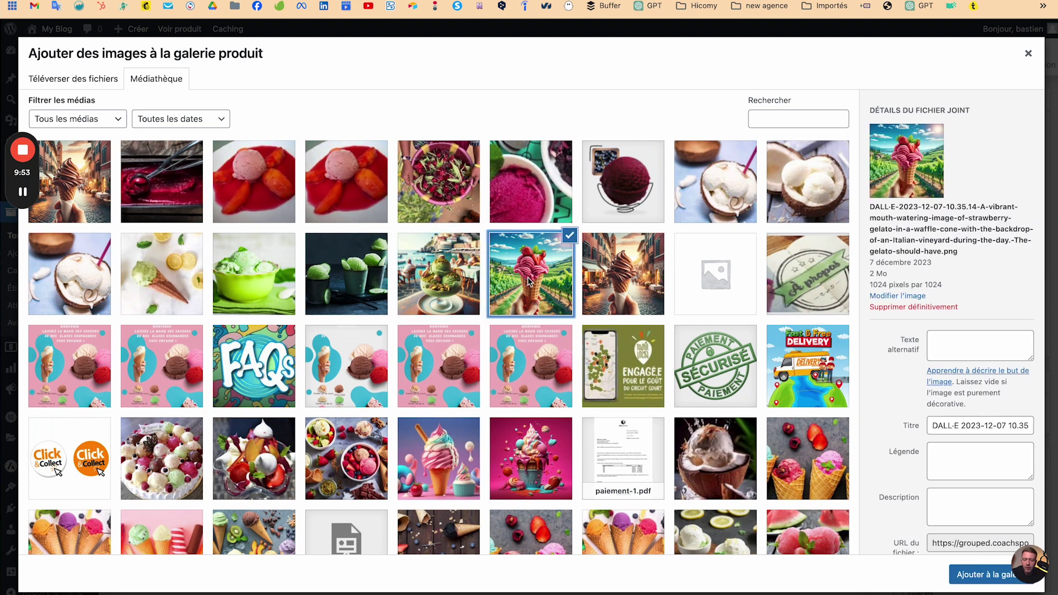
pyautogui.click(101, 204)
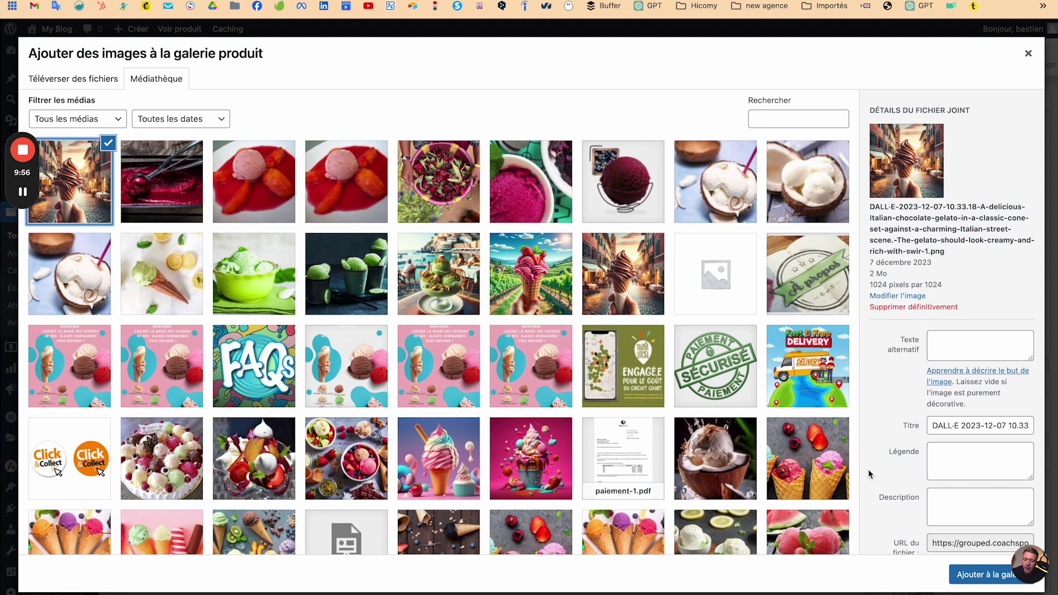
pyautogui.click(974, 576)
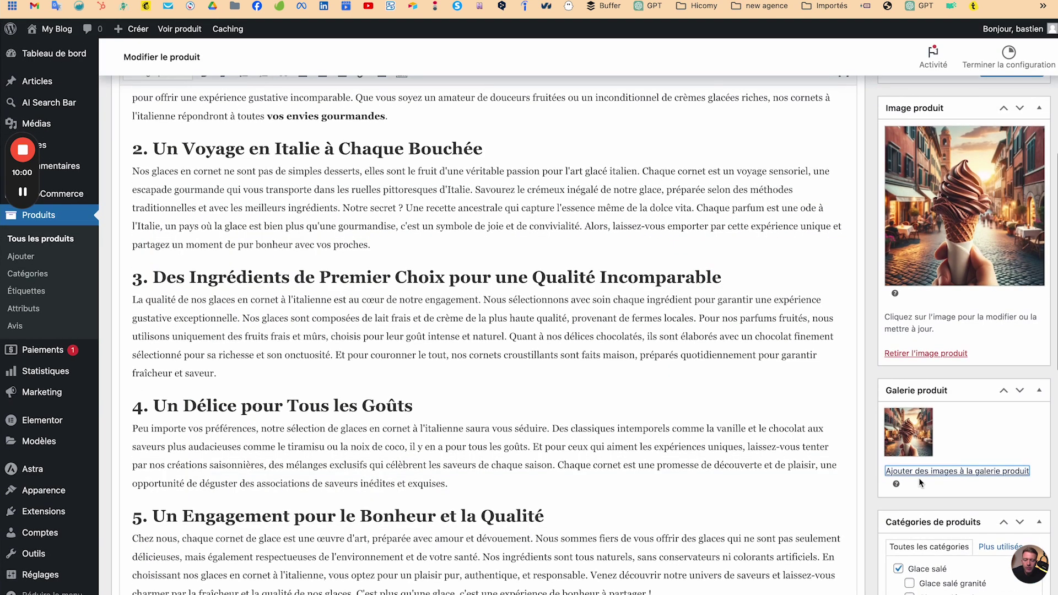
# Add the pistachio gelato picture with the seaside café to the product gallery.
pyautogui.click(941, 471)
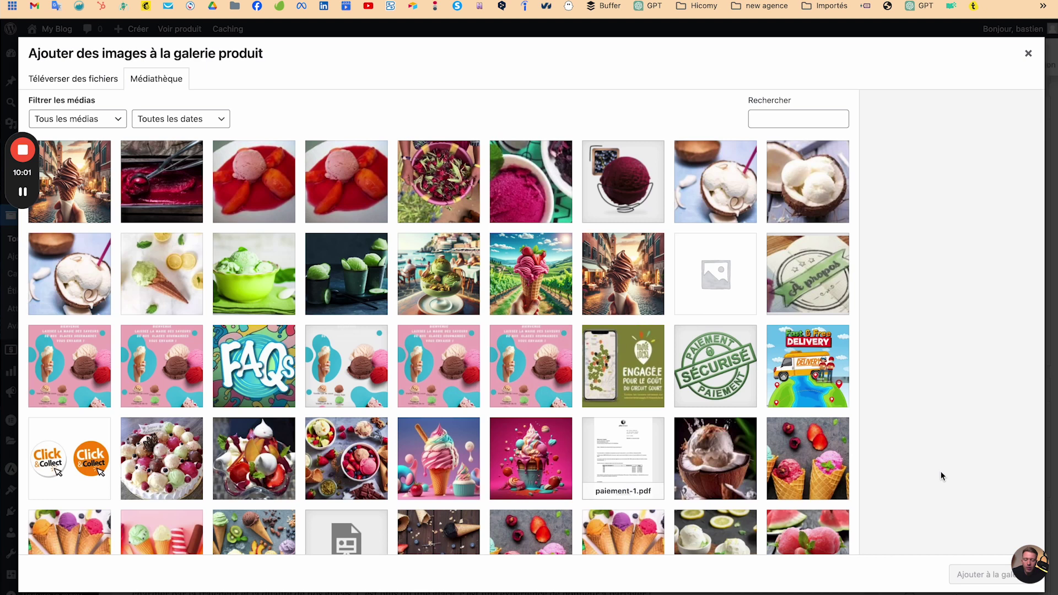
pyautogui.click(439, 279)
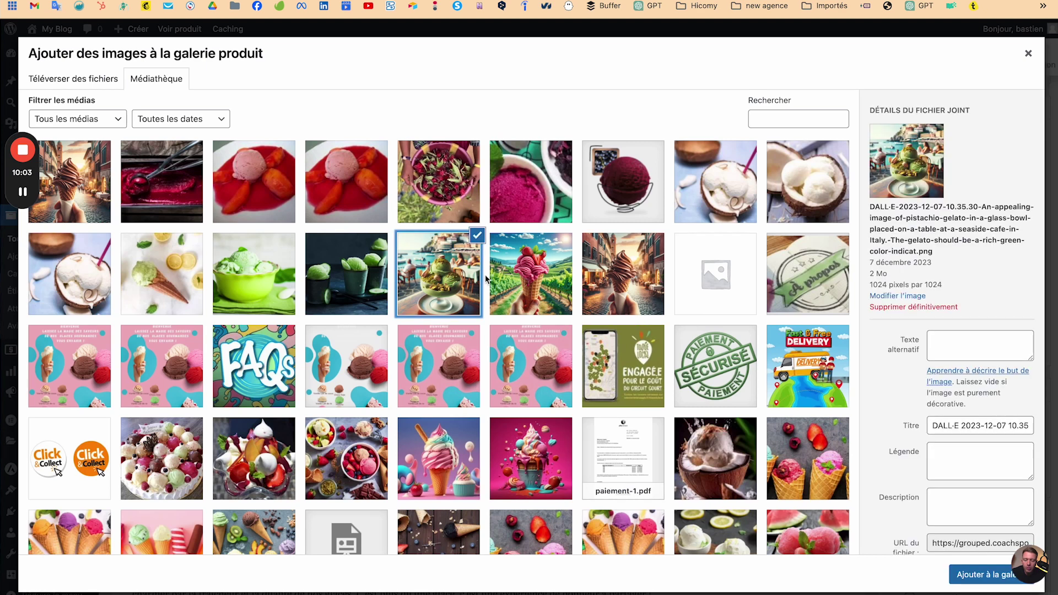
pyautogui.click(989, 577)
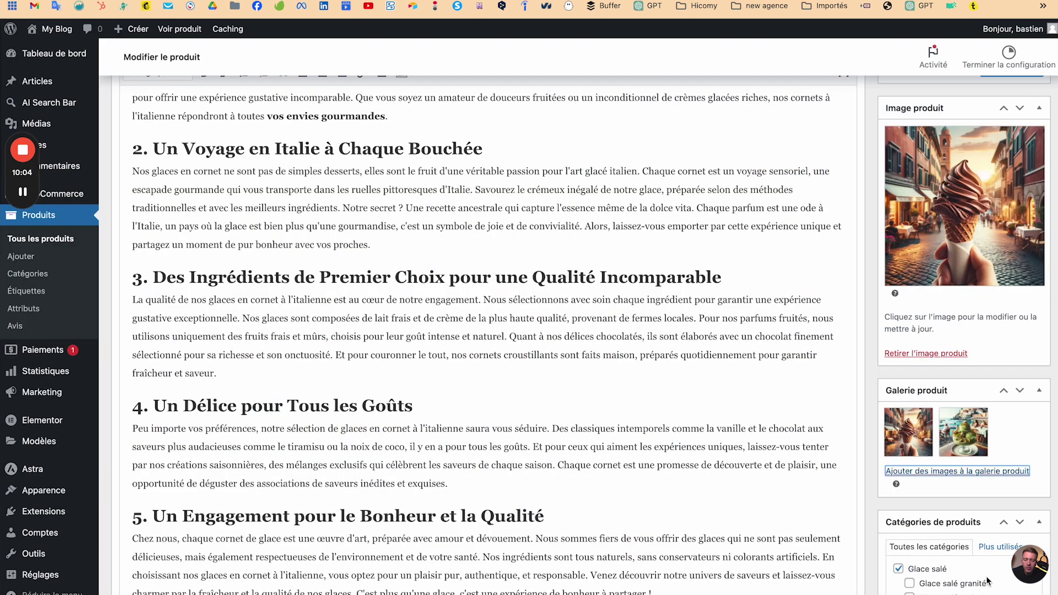
# Add the strawberry gelato cone picture with the vineyard to the product gallery and update the product.
pyautogui.click(975, 468)
pyautogui.click(568, 290)
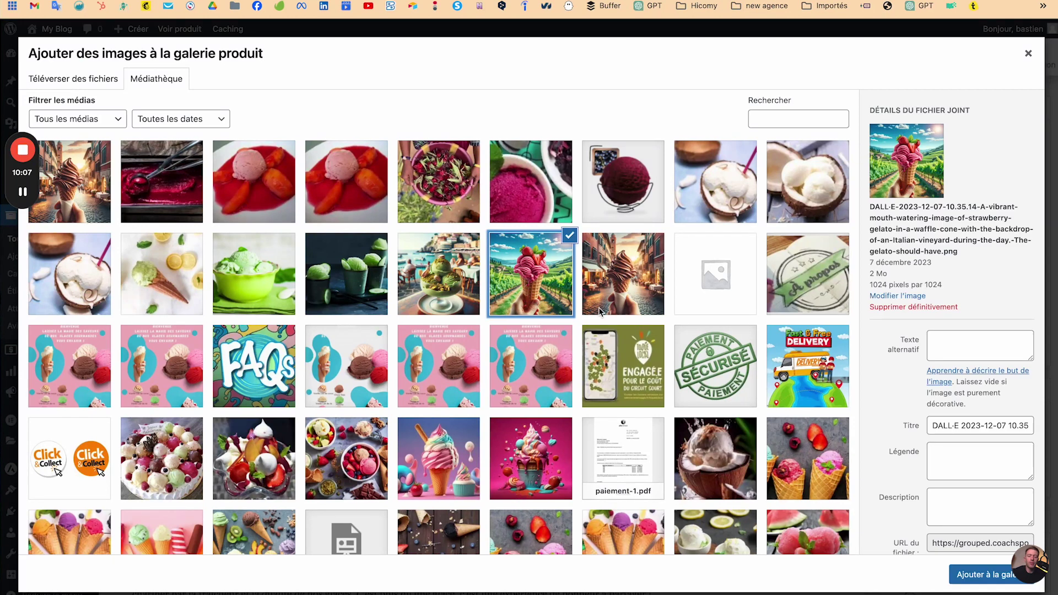
pyautogui.click(984, 575)
pyautogui.scroll(3, 919, 408)
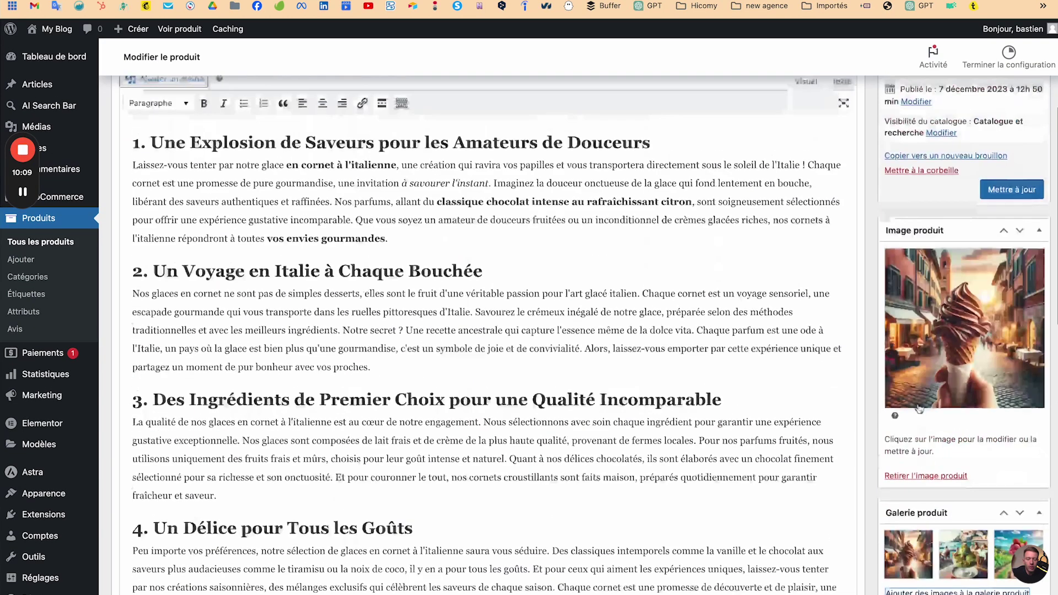
pyautogui.scroll(3, 919, 408)
pyautogui.click(1011, 267)
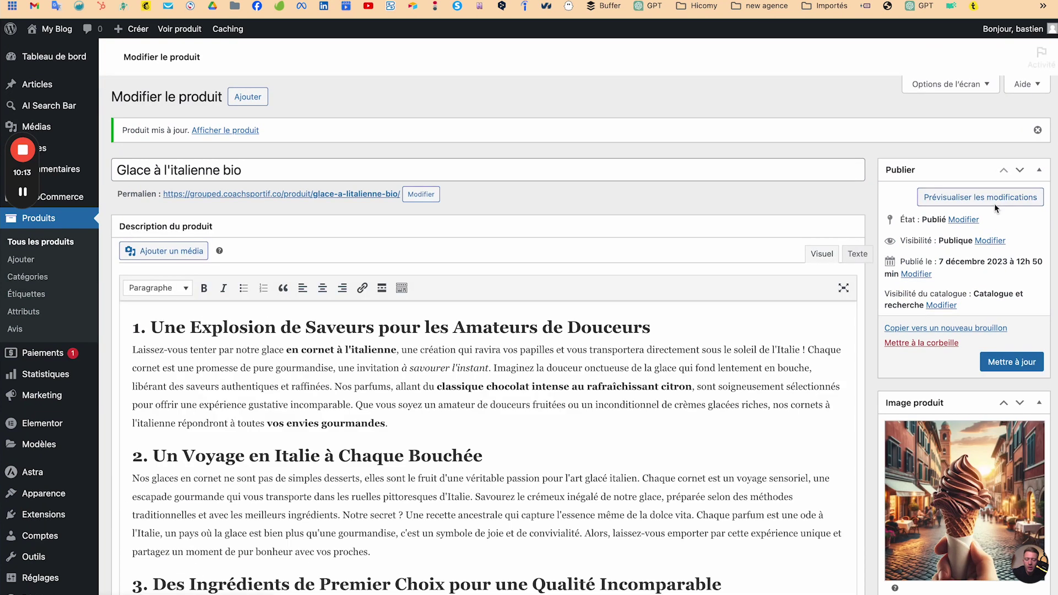
# Preview the product's shop page, view each gallery image in turn, and return to the product editor.
pyautogui.click(994, 203)
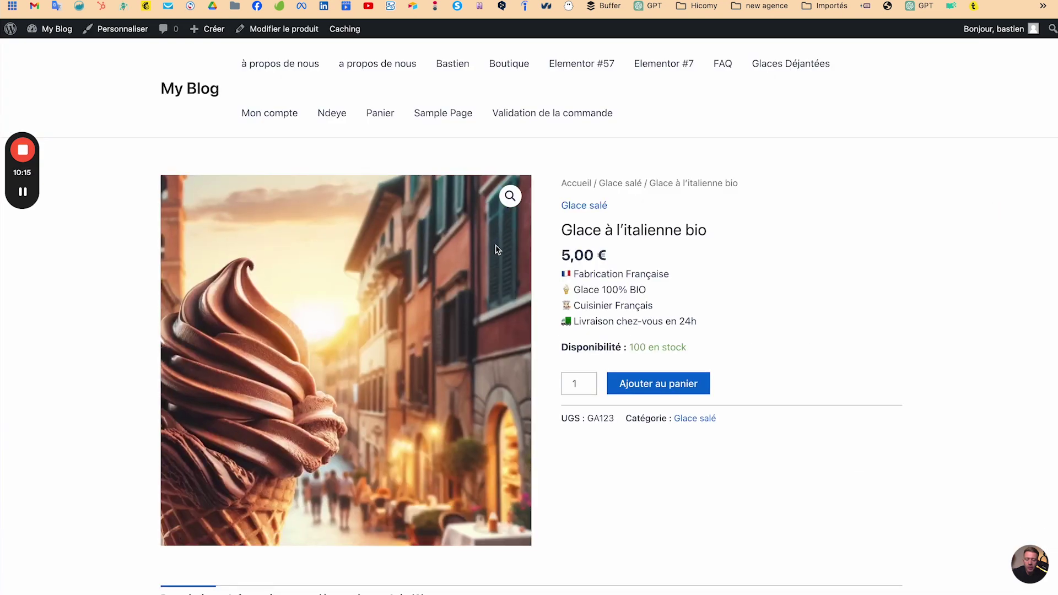
pyautogui.scroll(-3, 495, 249)
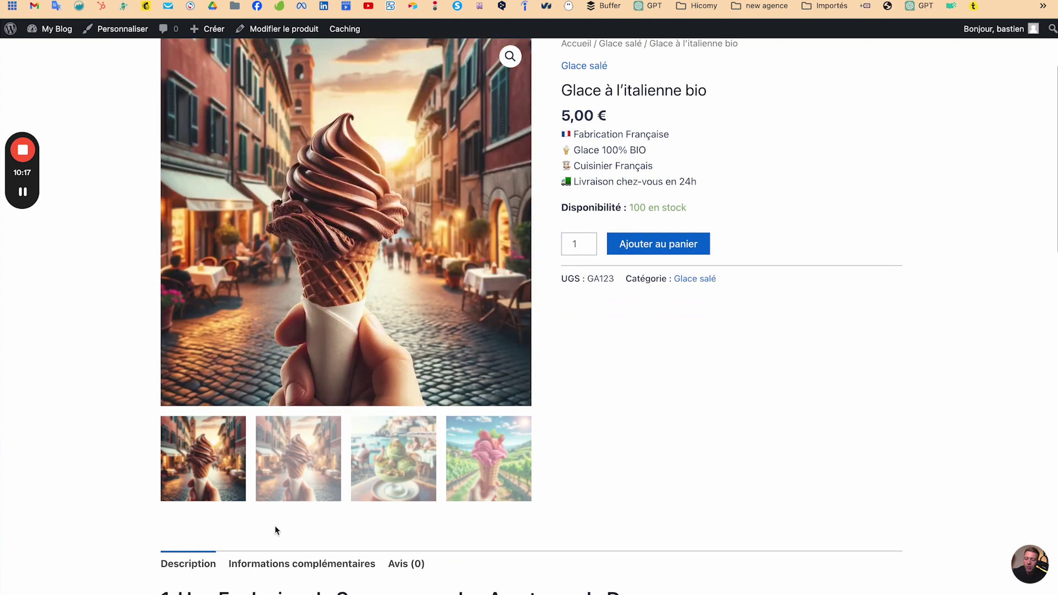
pyautogui.click(282, 478)
pyautogui.click(359, 478)
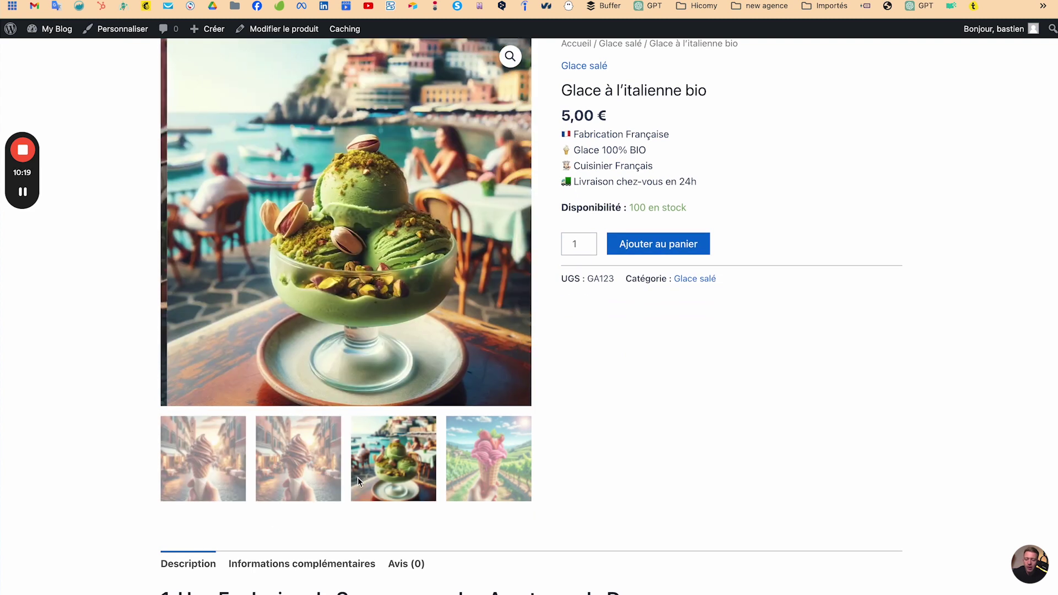
pyautogui.click(514, 471)
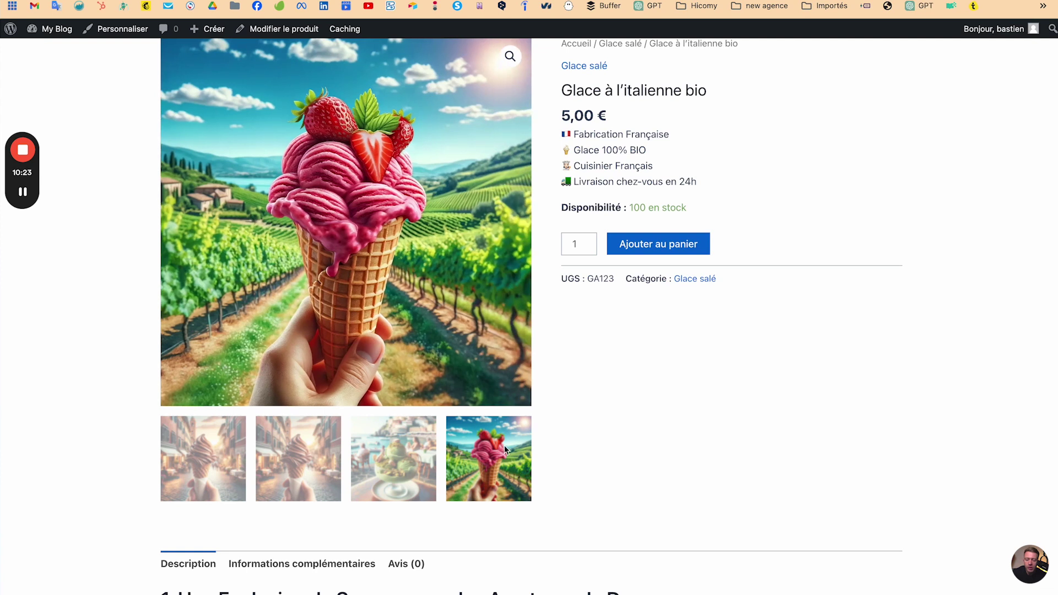
pyautogui.click(284, 29)
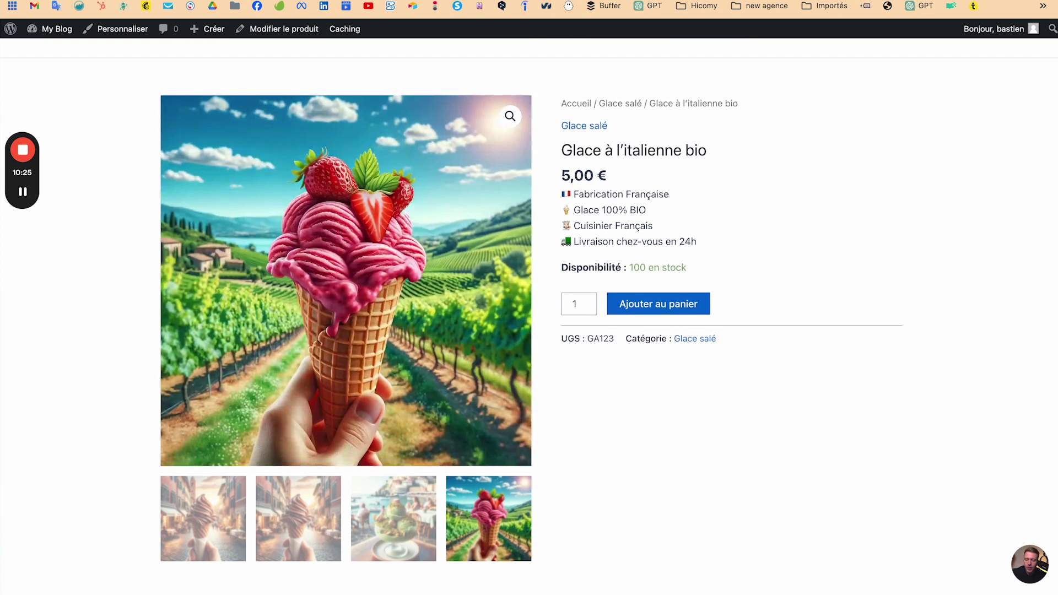
# Remove the product from the Glace salé category, and select and clear Glace sucrée and Glace sucrée fruit de saison.
pyautogui.scroll(-10, 759, 551)
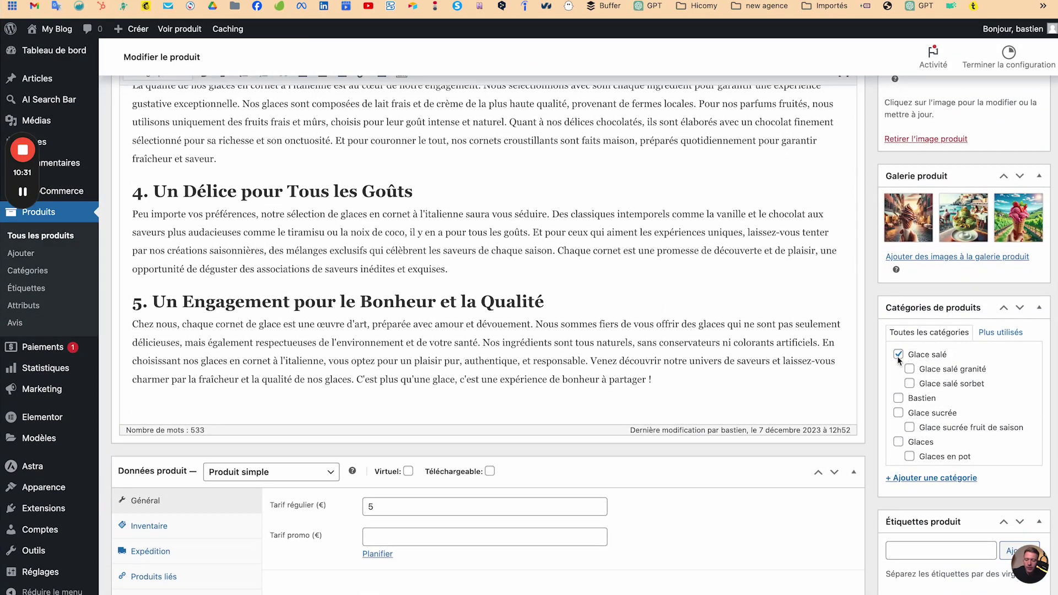
pyautogui.scroll(-2, 913, 399)
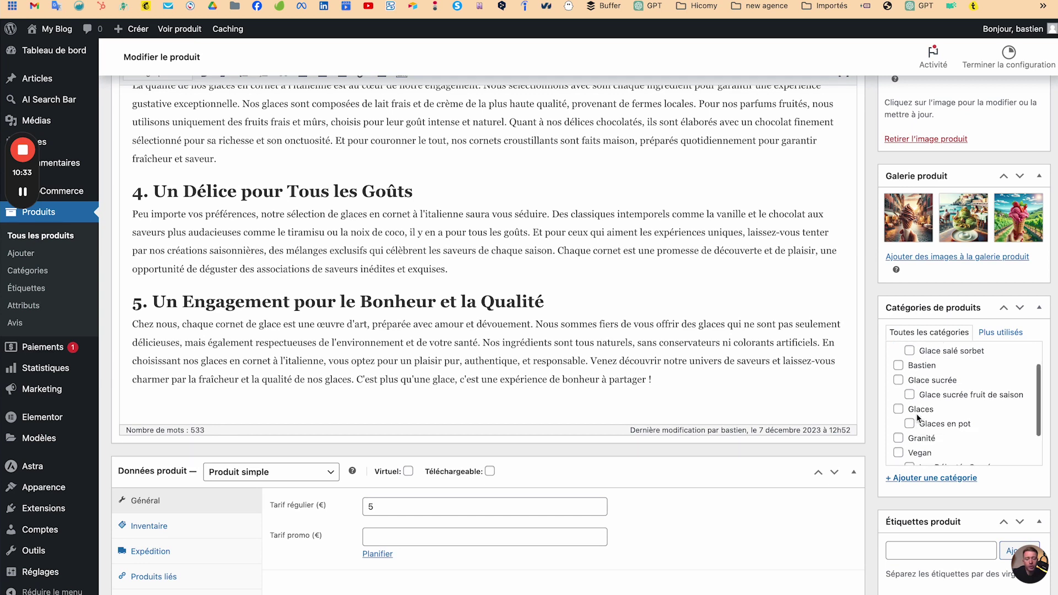
pyautogui.click(899, 351)
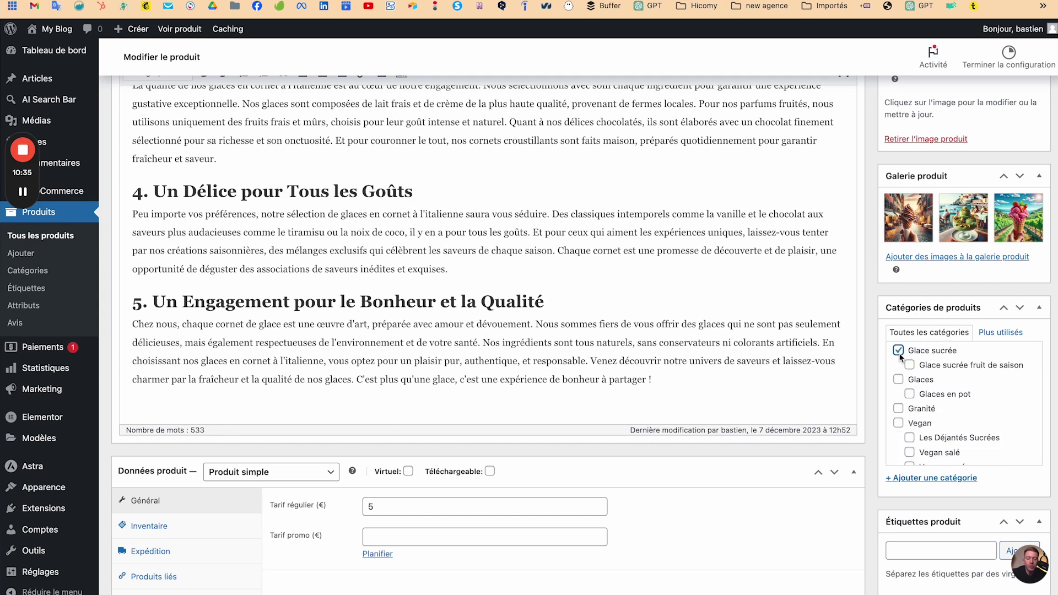
pyautogui.click(910, 366)
pyautogui.click(899, 351)
pyautogui.click(23, 279)
pyautogui.moveTo(80, 274); pyautogui.dragTo(133, 274)
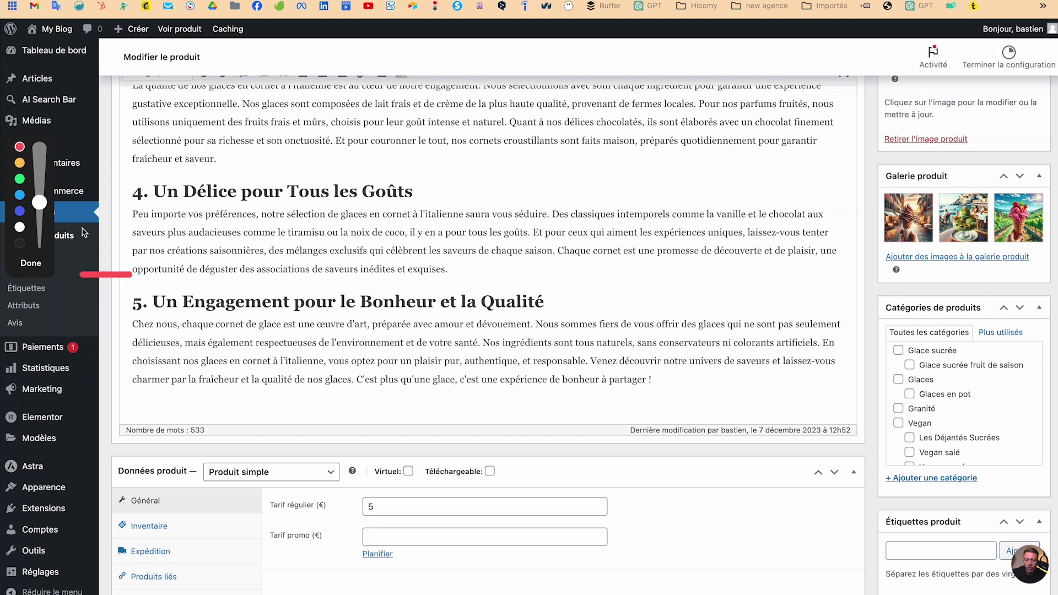
pyautogui.click(30, 262)
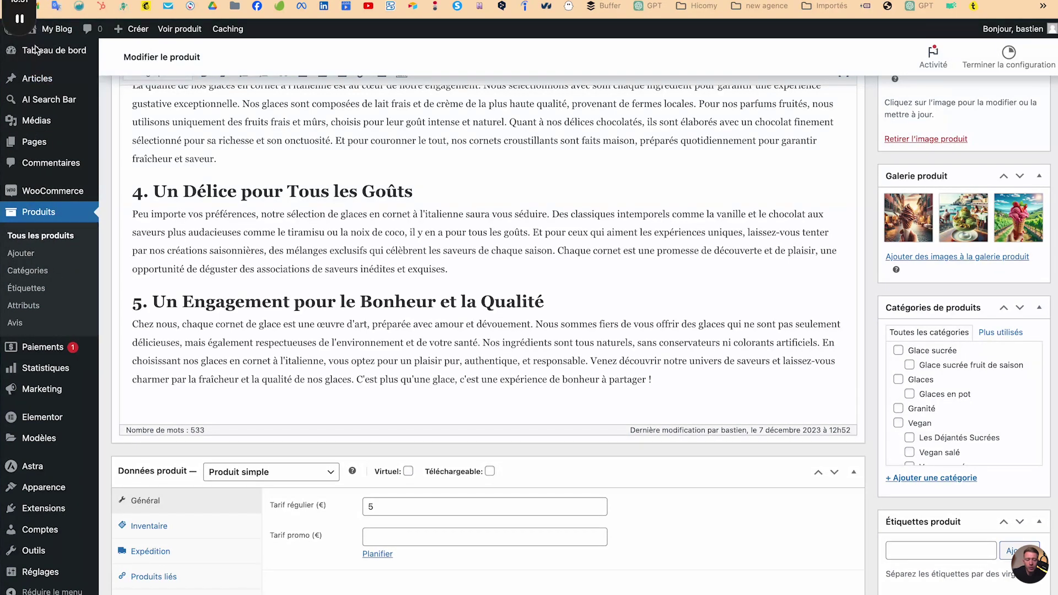
pyautogui.moveTo(21, 114)
pyautogui.moveTo(62, 272)
pyautogui.mouseDown()
pyautogui.moveTo(105, 272)
pyautogui.moveTo(47, 276)
pyautogui.moveTo(72, 296)
pyautogui.mouseUp()
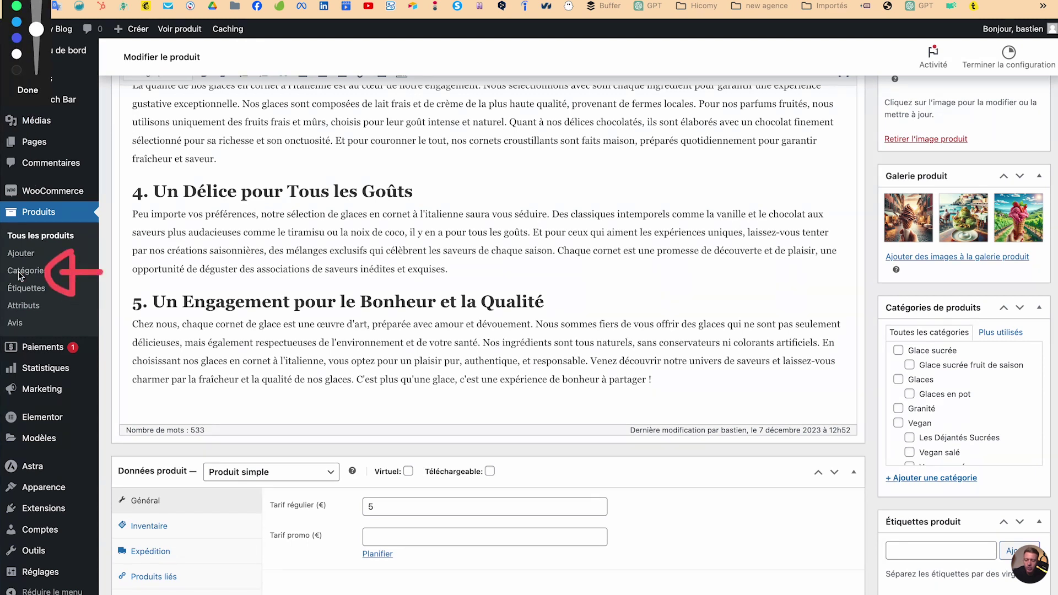
pyautogui.moveTo(983, 466)
pyautogui.mouseDown()
pyautogui.moveTo(873, 531)
pyautogui.moveTo(894, 450)
pyautogui.moveTo(946, 563)
pyautogui.moveTo(906, 441)
pyautogui.moveTo(996, 571)
pyautogui.moveTo(1014, 501)
pyautogui.mouseUp()
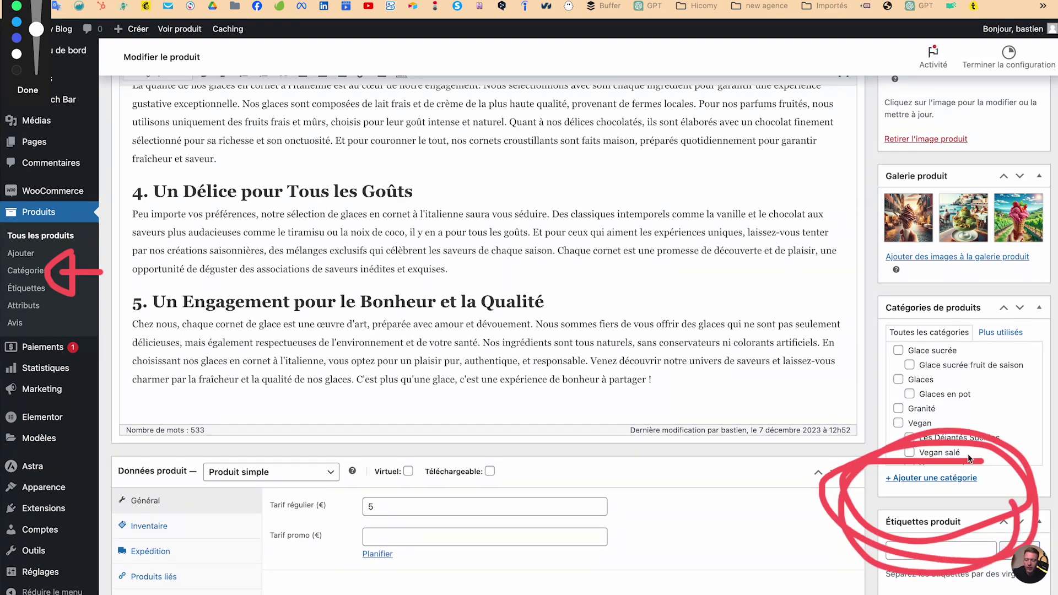
pyautogui.click(27, 90)
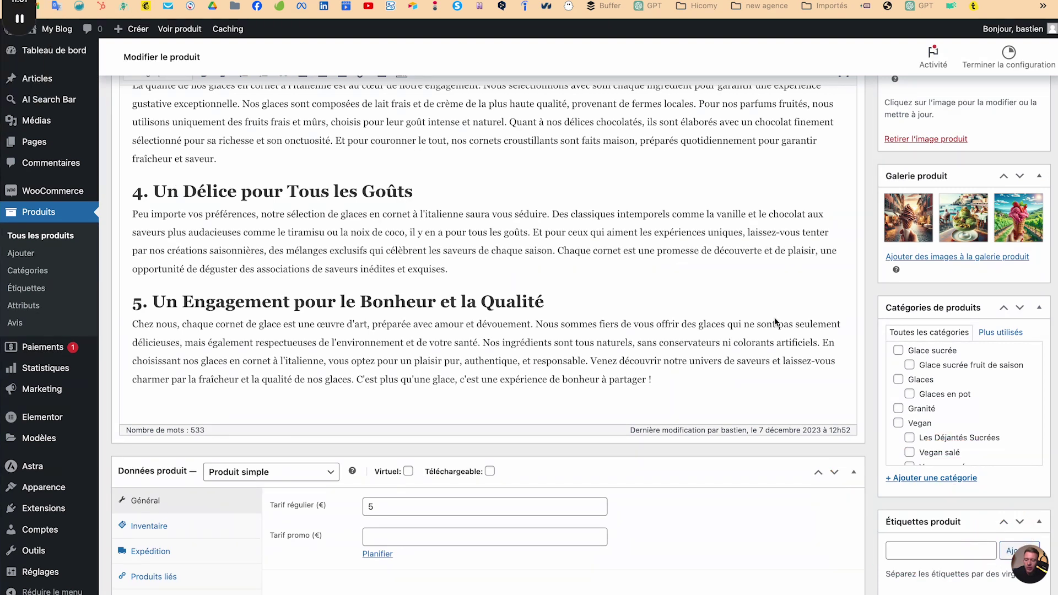
# Create the product category "Glace à l'italienne" with Glaces as its parent category.
pyautogui.click(955, 479)
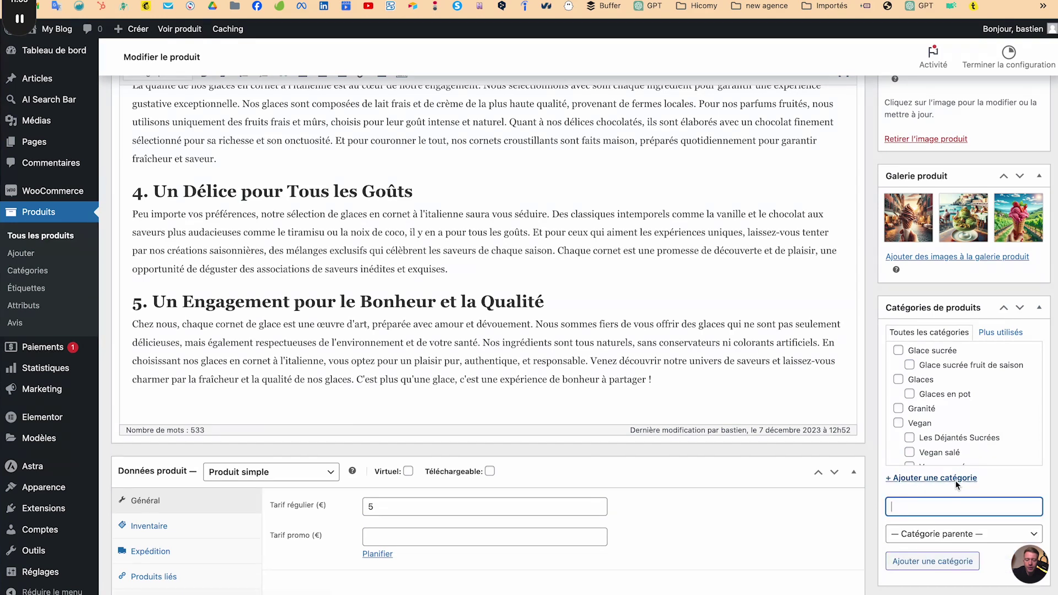
pyautogui.write("Glace à l'italienne")
pyautogui.click(910, 533)
pyautogui.scroll(-3, 912, 538)
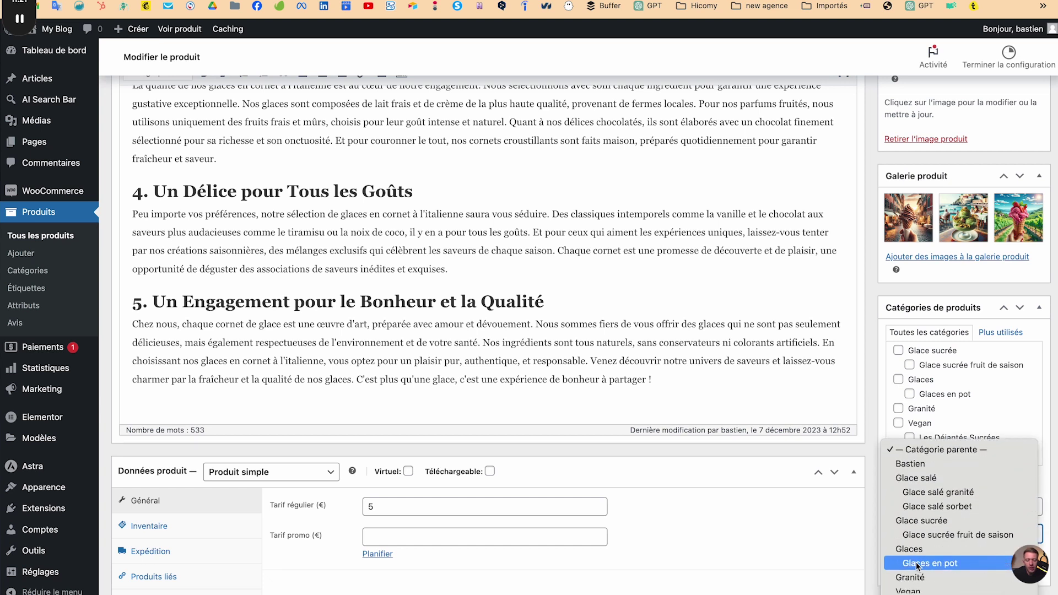
pyautogui.click(919, 549)
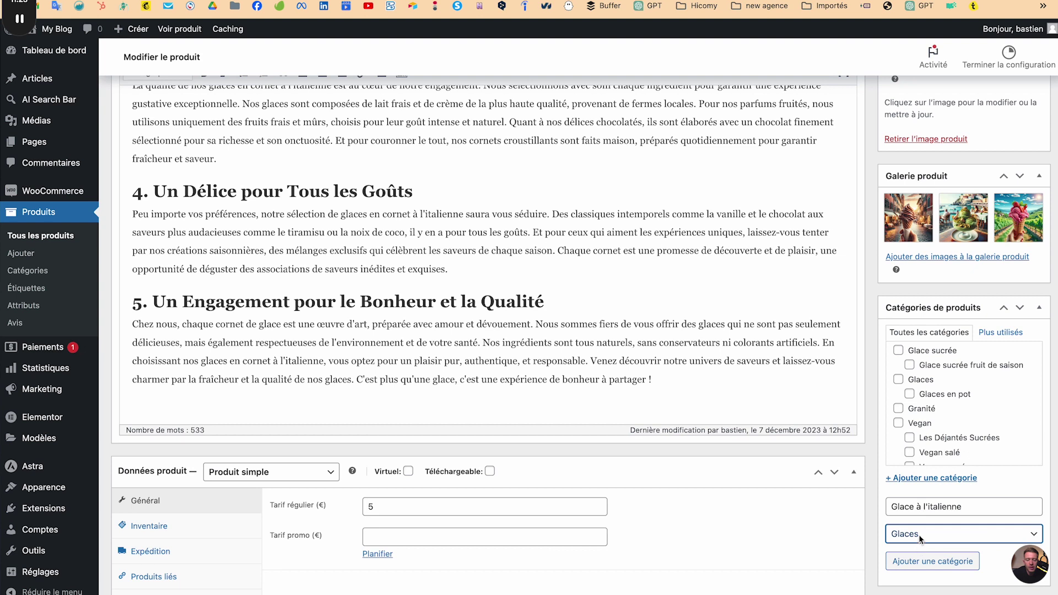
pyautogui.click(911, 560)
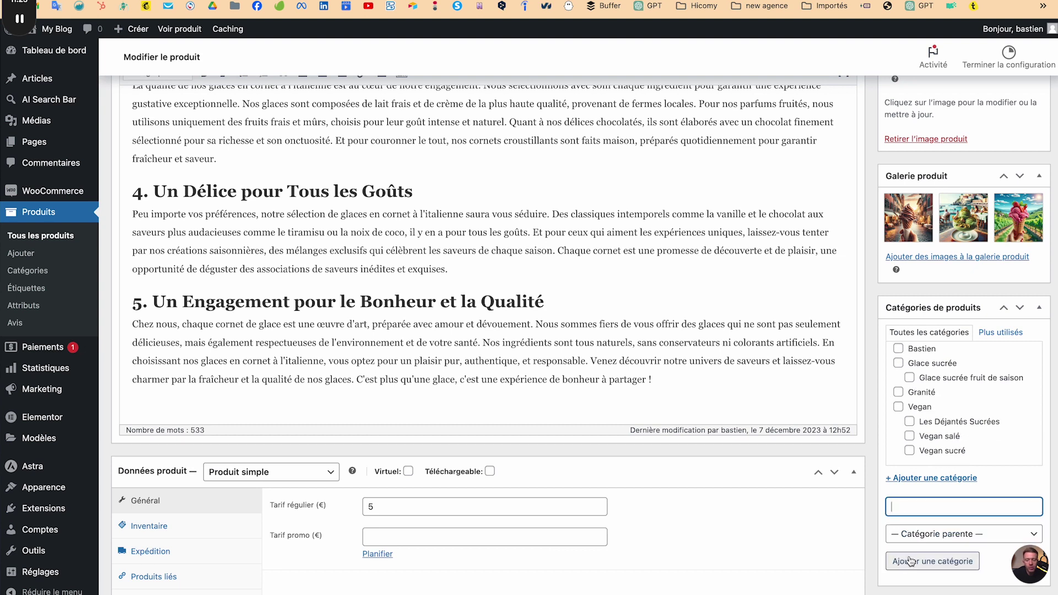
# Assign the product to the parent category Glaces as well as Glace à l'italienne.
pyautogui.scroll(4, 927, 375)
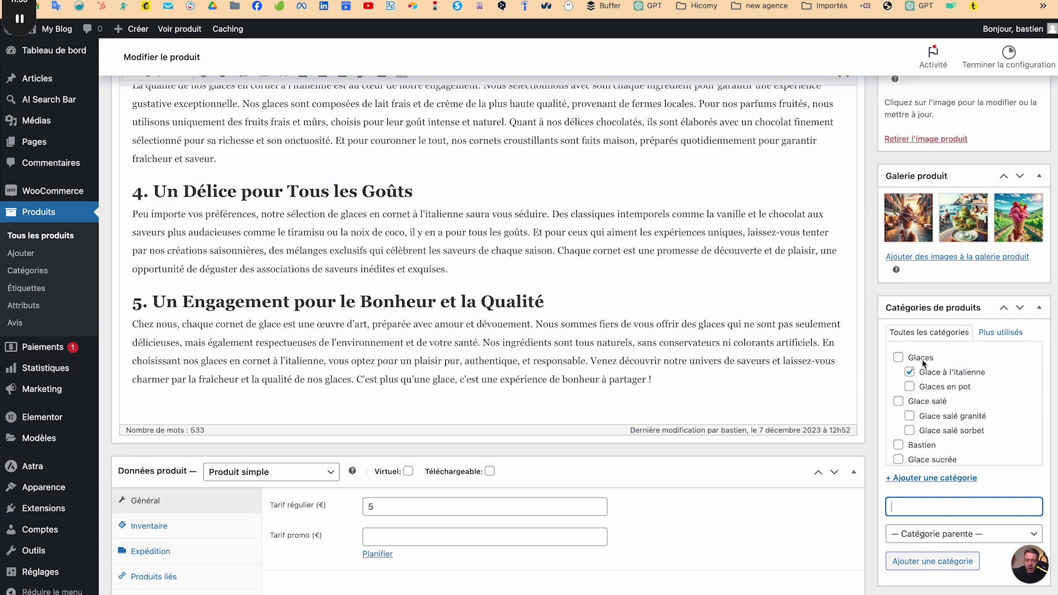
pyautogui.click(898, 357)
pyautogui.click(909, 371)
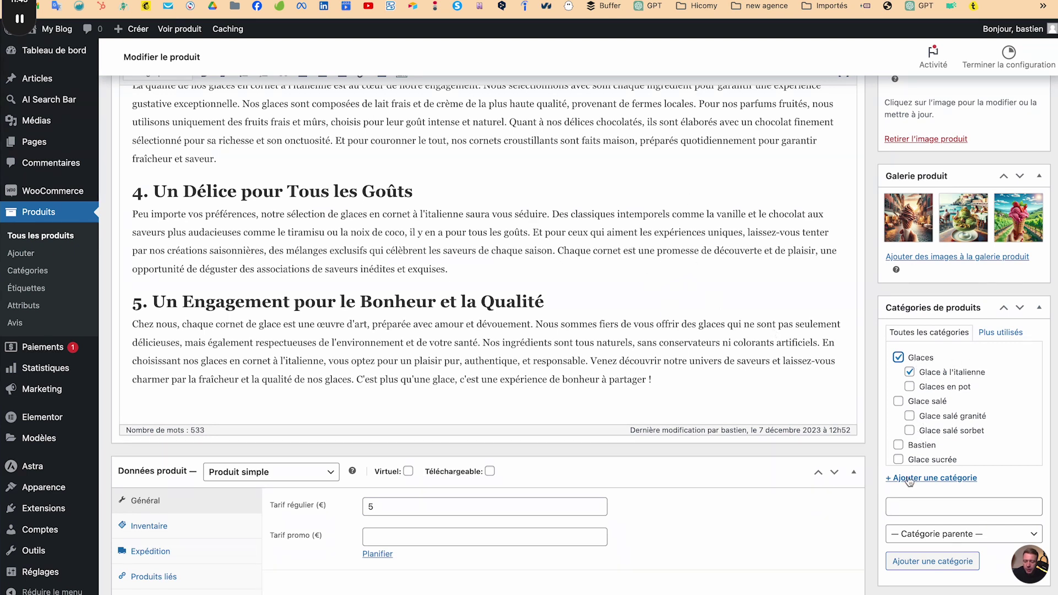
# Create a product category named "BIO" without a parent category.
pyautogui.click(898, 508)
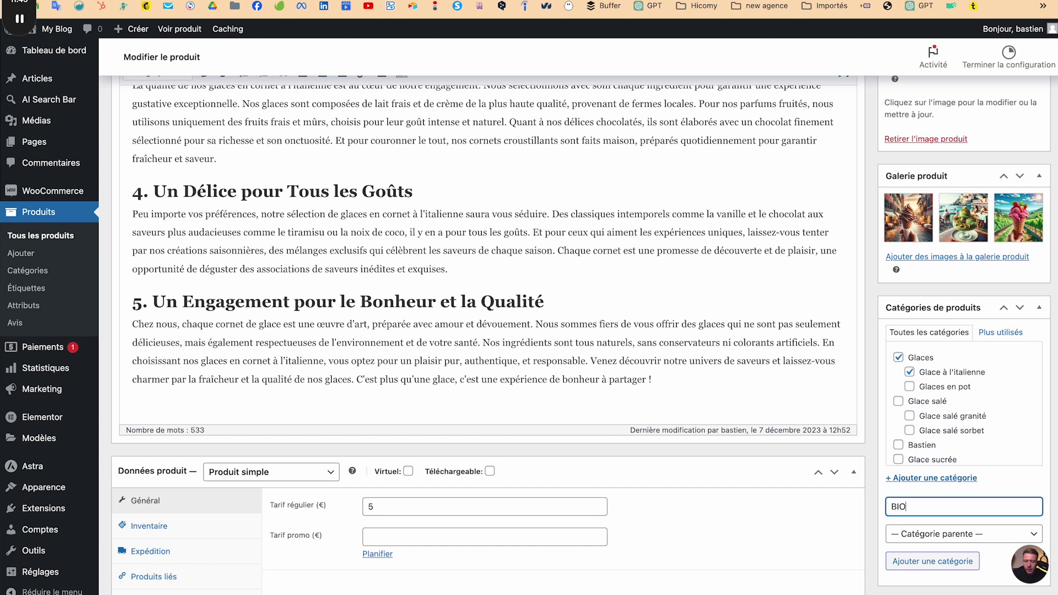
pyautogui.write('BIO')
pyautogui.click(901, 558)
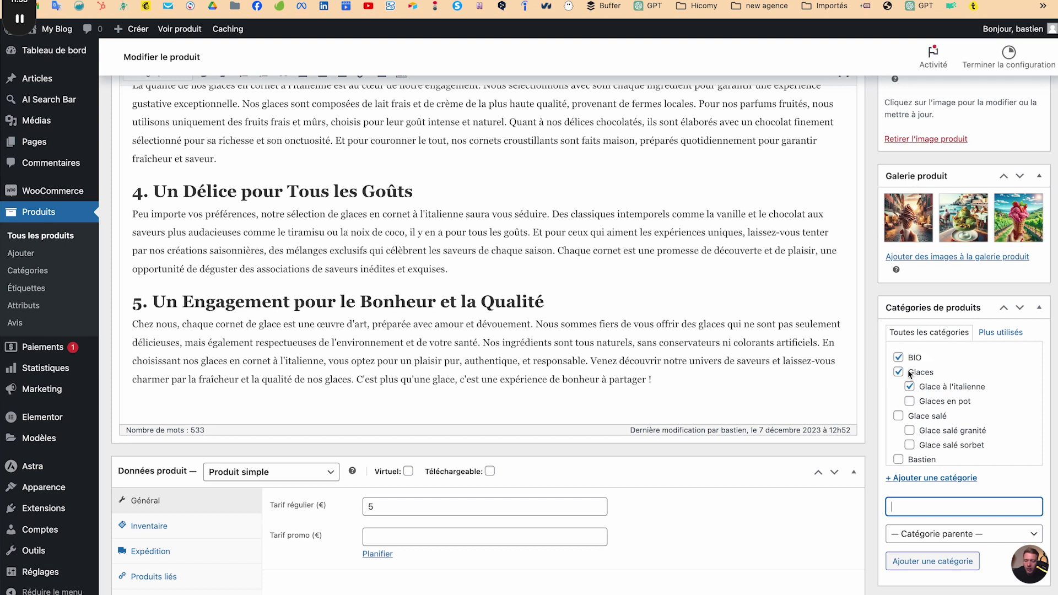
# Assign the product to the Vegan category and update the product.
pyautogui.scroll(-5, 973, 383)
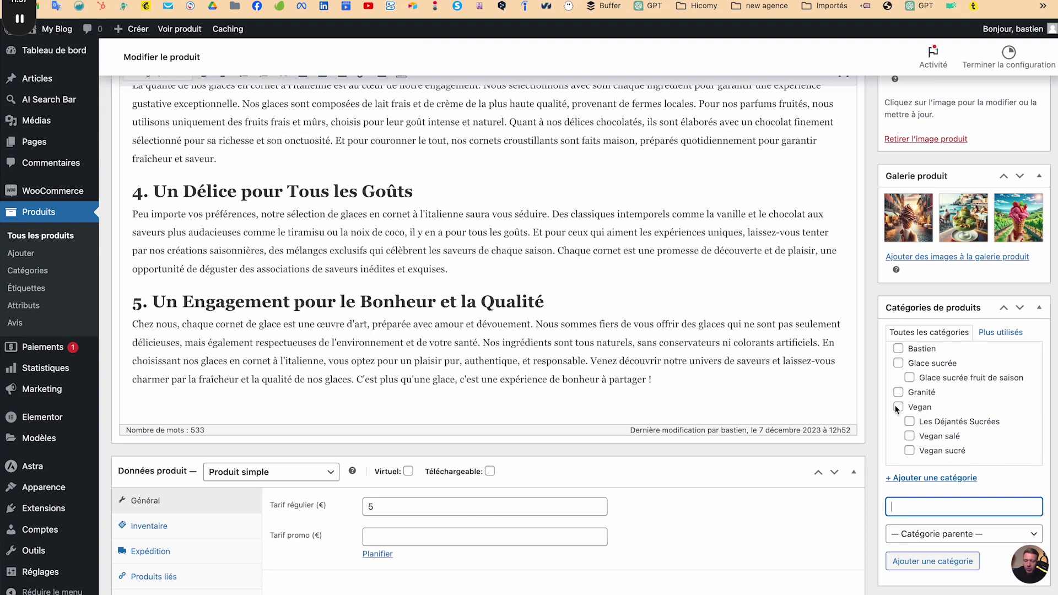
pyautogui.click(899, 408)
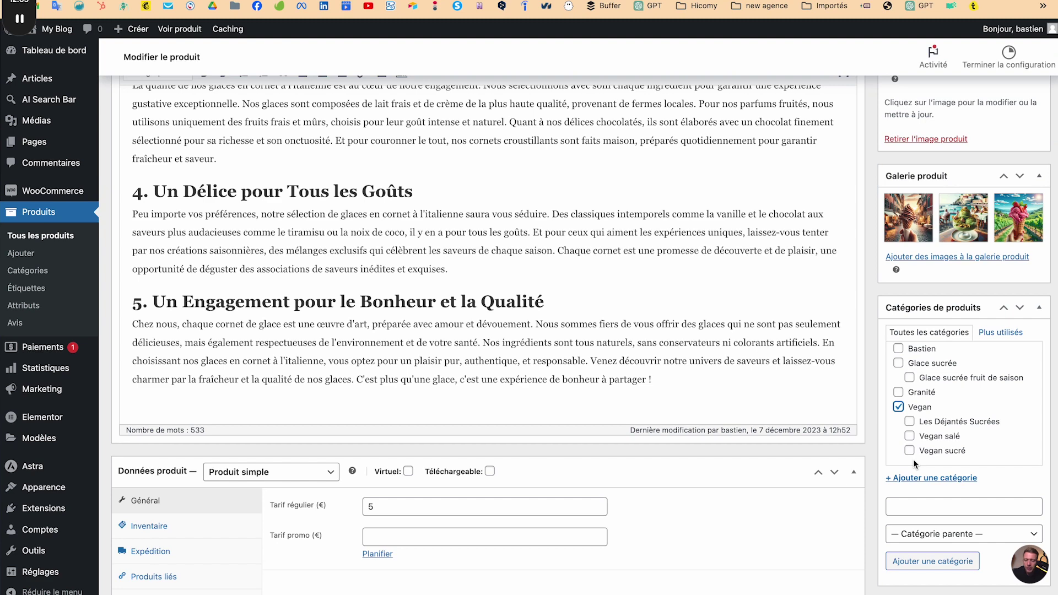
pyautogui.scroll(10, 981, 352)
pyautogui.click(1006, 293)
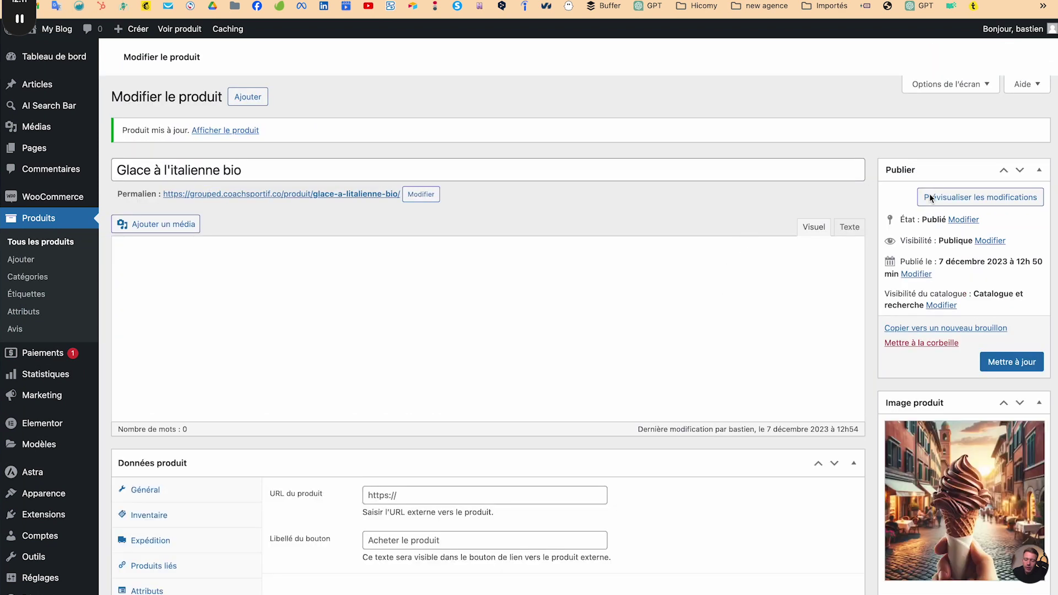
# Preview the product's shop page to check its categories, description and similar products, and return to the product editor.
pyautogui.click(931, 198)
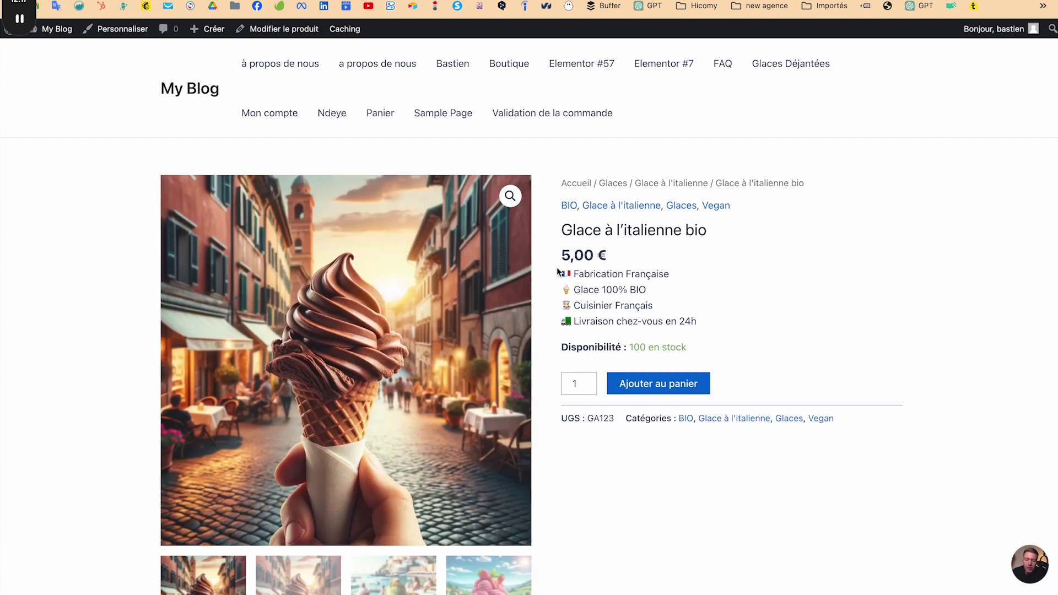
pyautogui.scroll(-6, 624, 333)
pyautogui.scroll(-8, 625, 335)
pyautogui.scroll(-7, 626, 335)
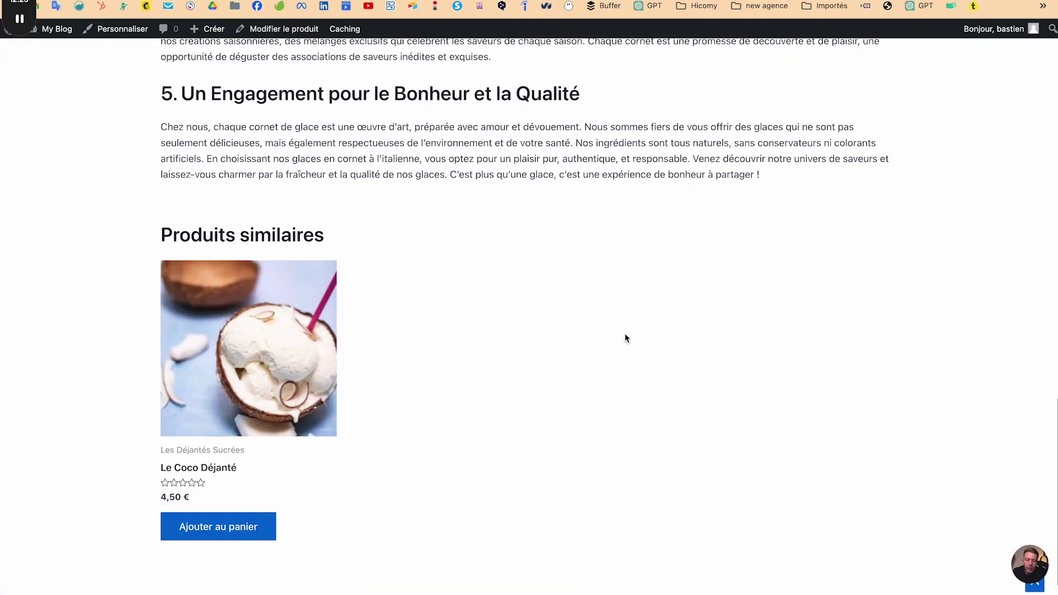
pyautogui.scroll(20, 624, 334)
pyautogui.click(284, 29)
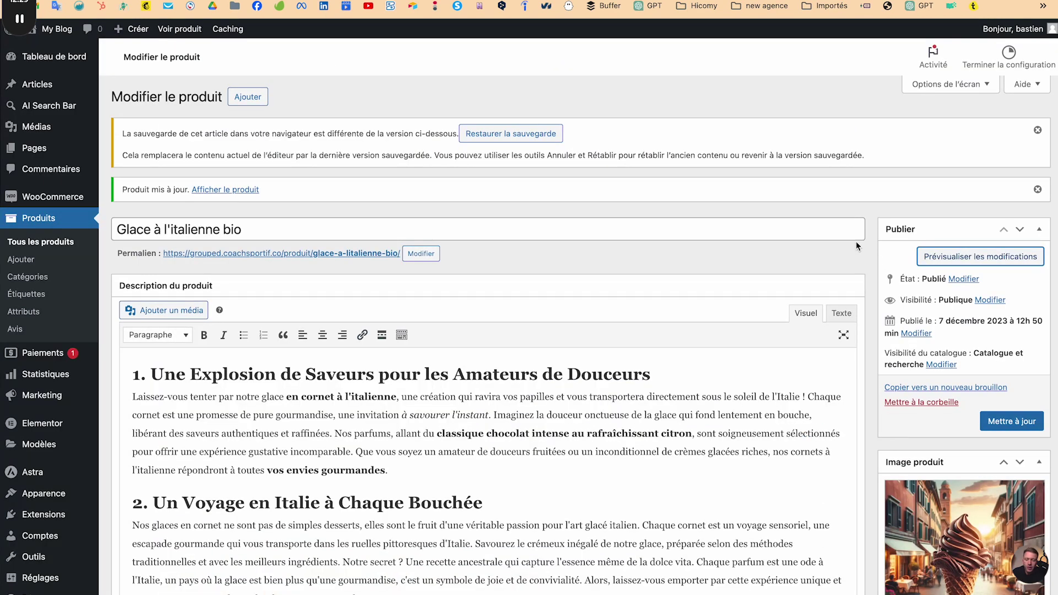
pyautogui.scroll(-3, 339, 442)
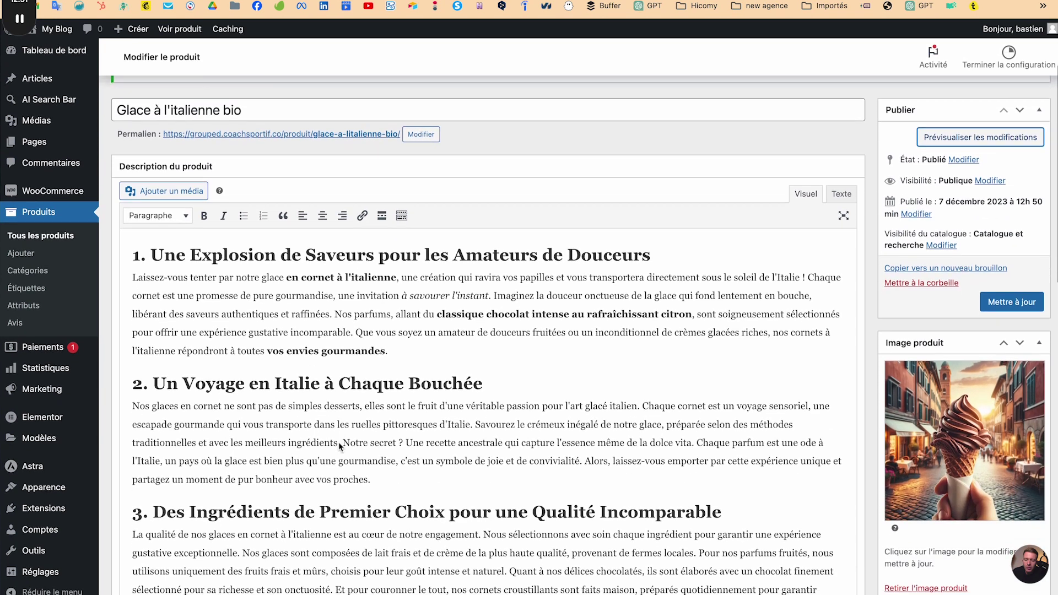
pyautogui.scroll(-3, 339, 442)
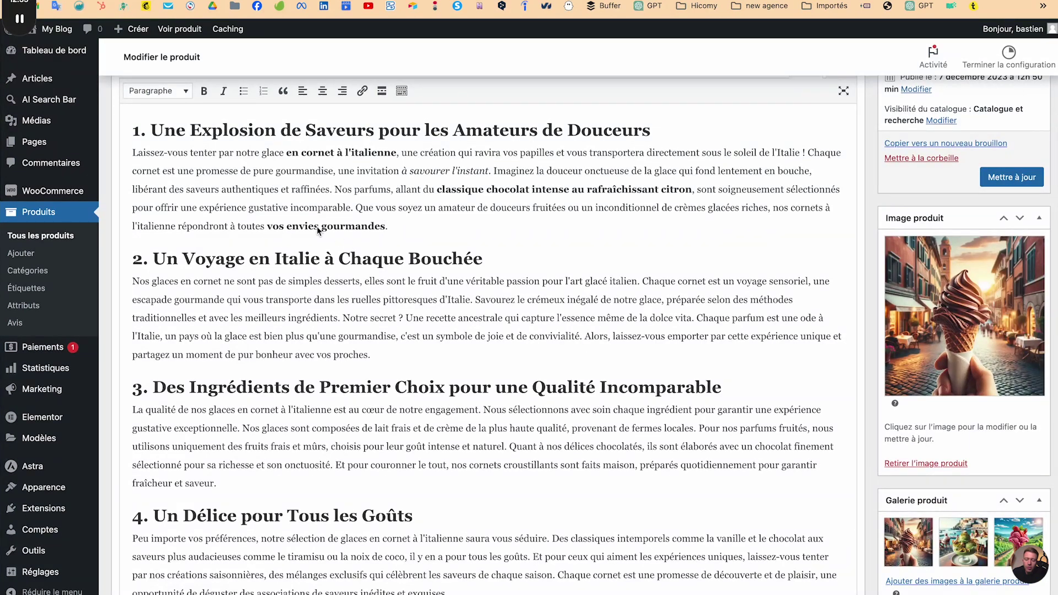
pyautogui.scroll(2, 399, 226)
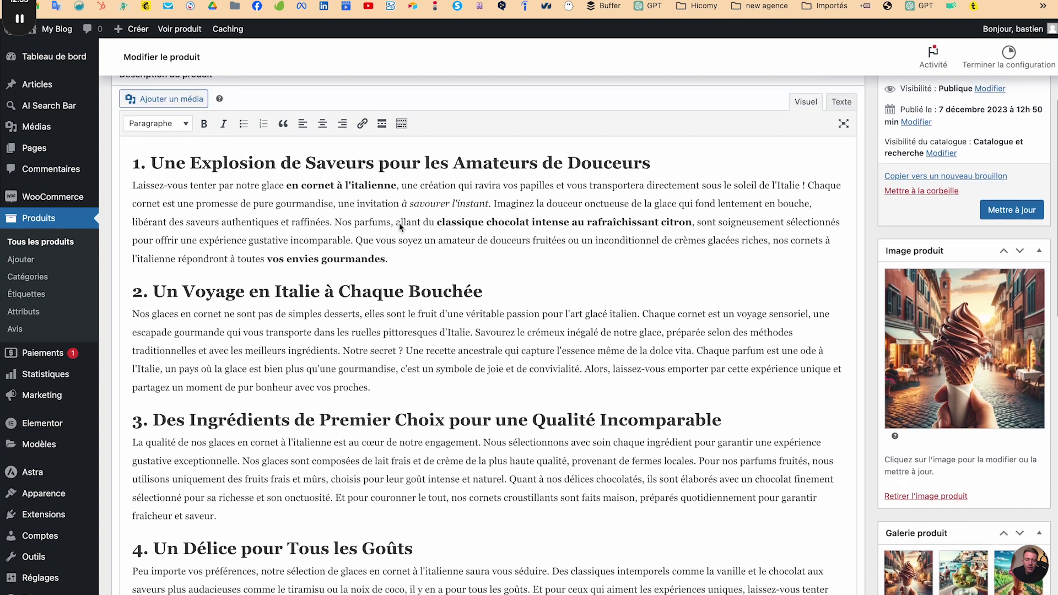
pyautogui.scroll(1, 238, 140)
pyautogui.click(343, 296)
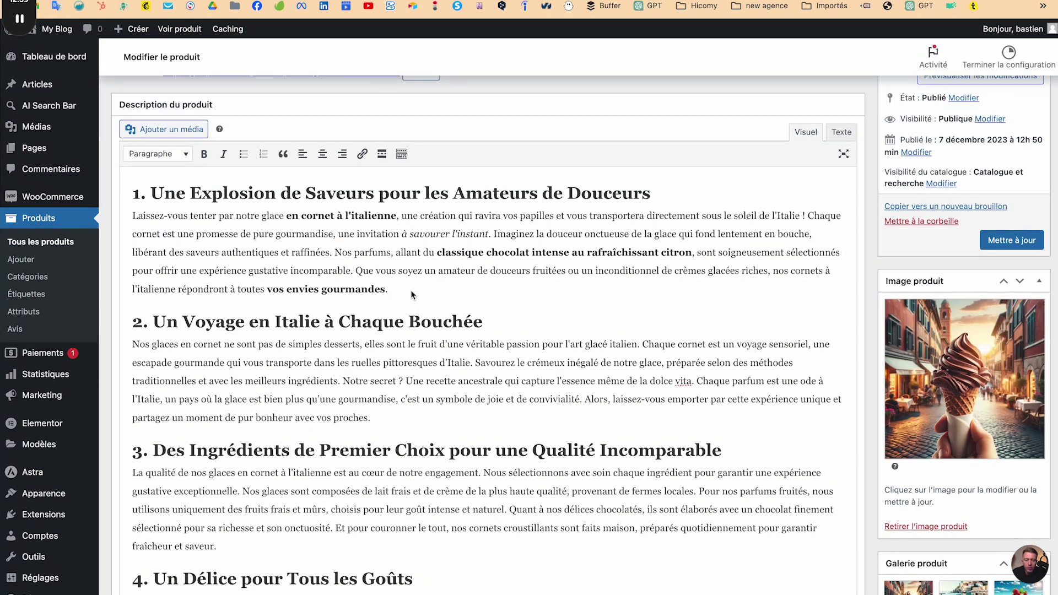
pyautogui.press('Return')
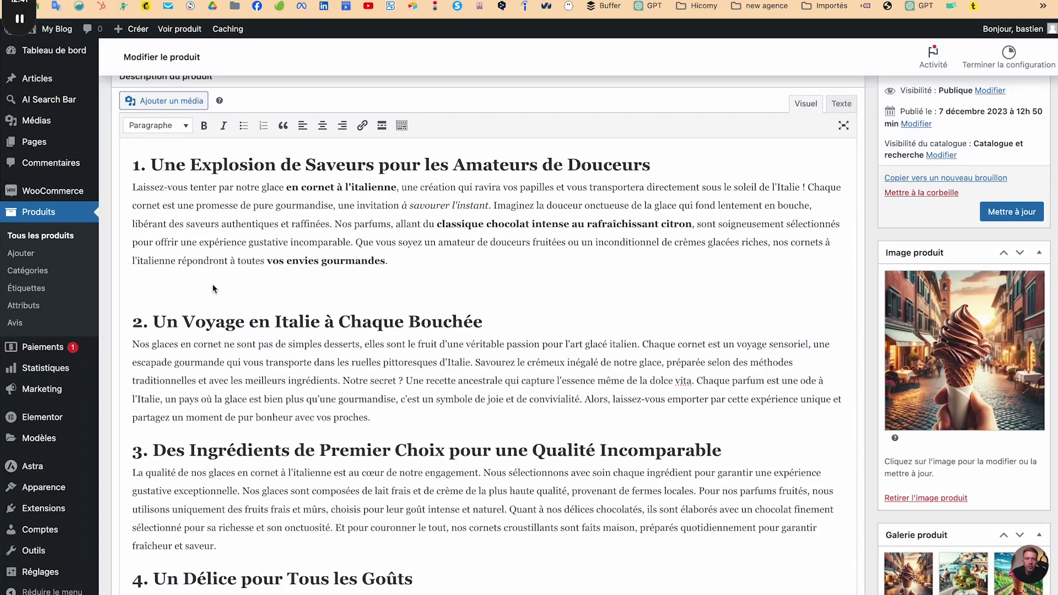
pyautogui.click(171, 100)
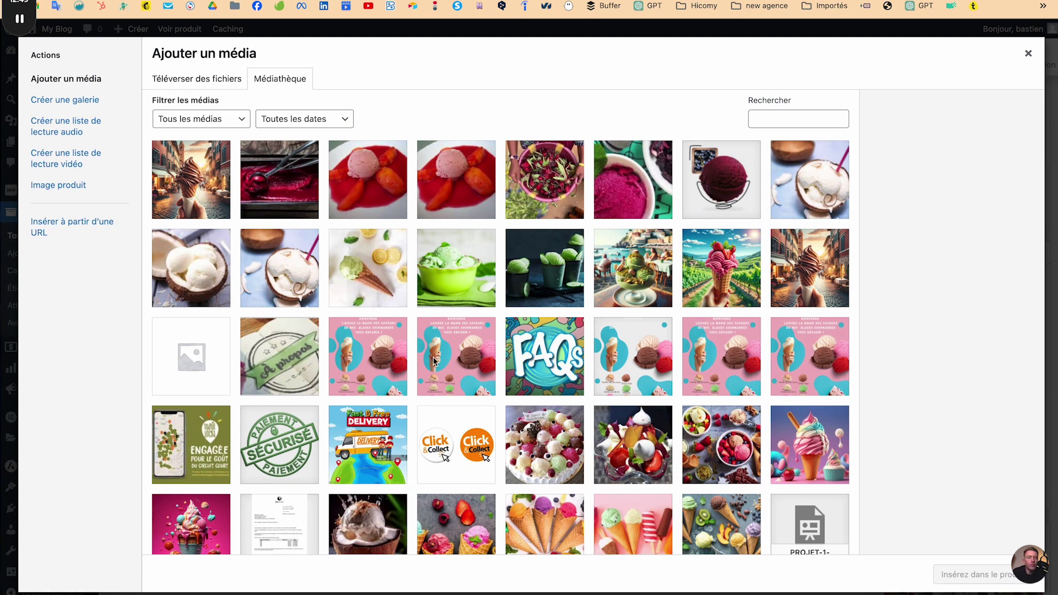
pyautogui.scroll(-1, 480, 371)
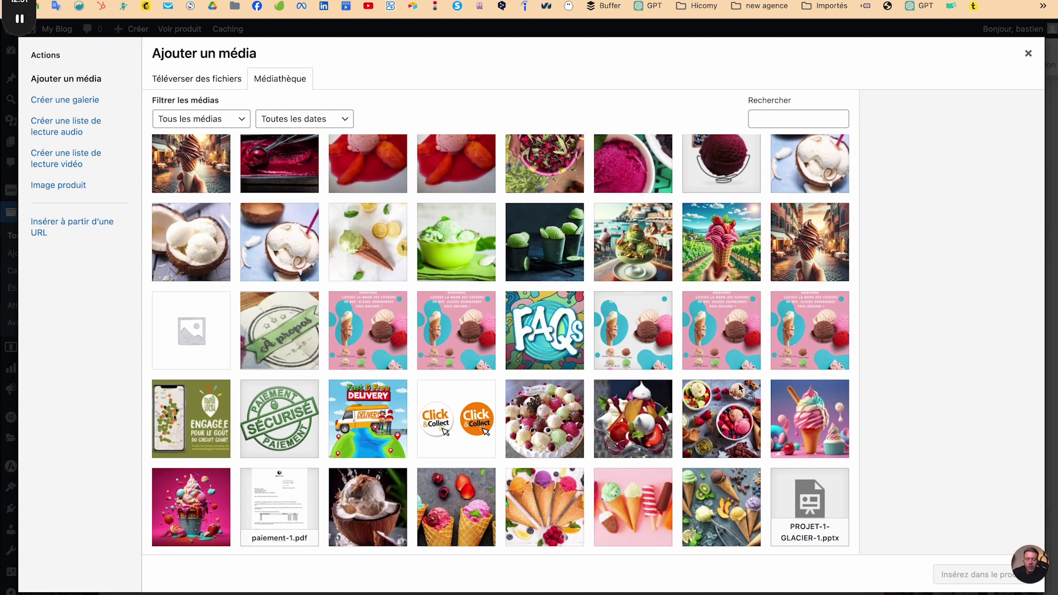
pyautogui.click(813, 429)
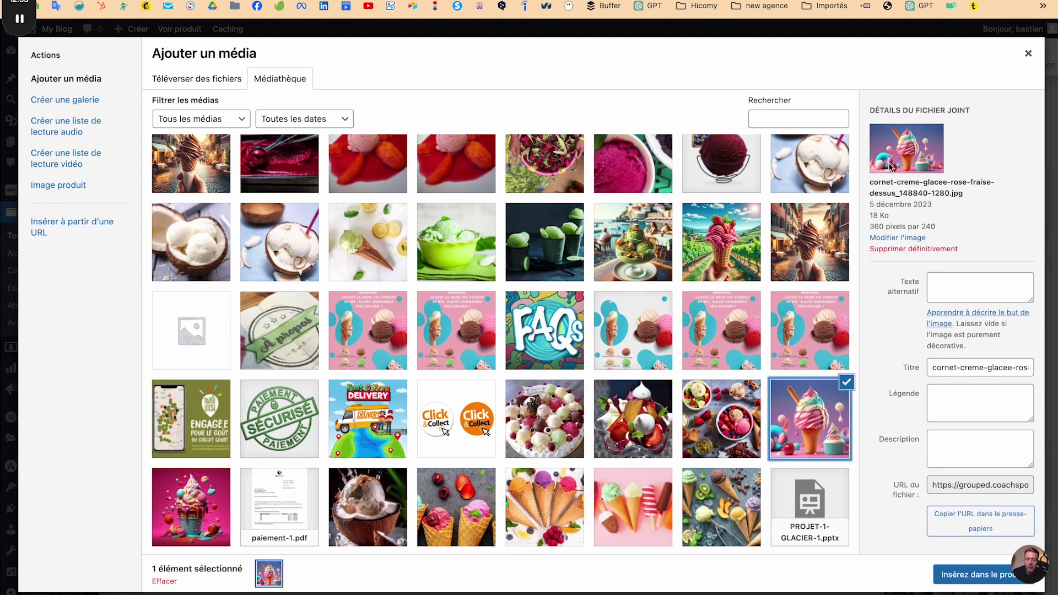
pyautogui.click(739, 435)
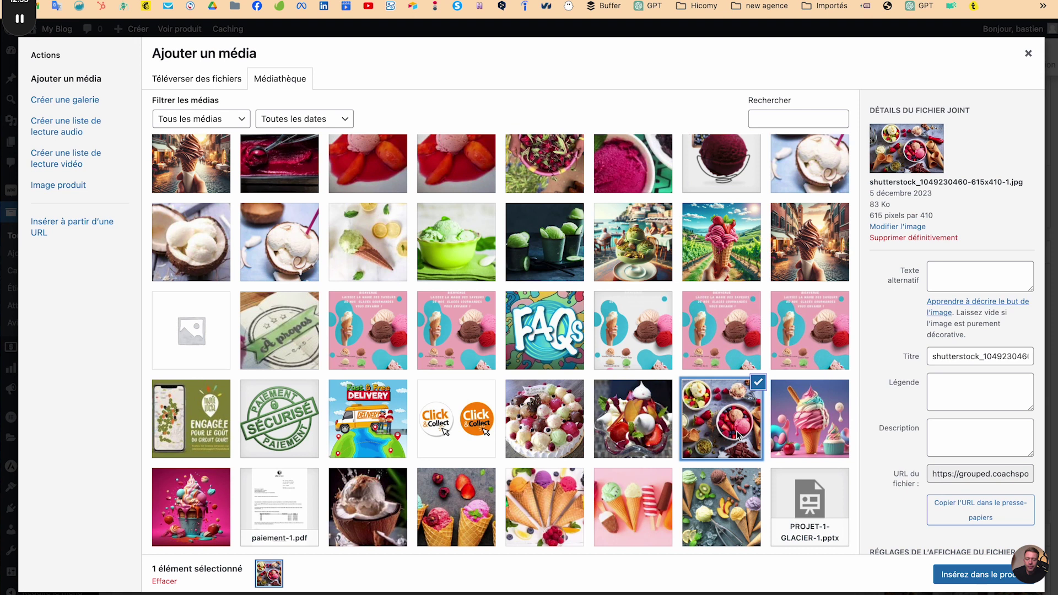
pyautogui.click(948, 584)
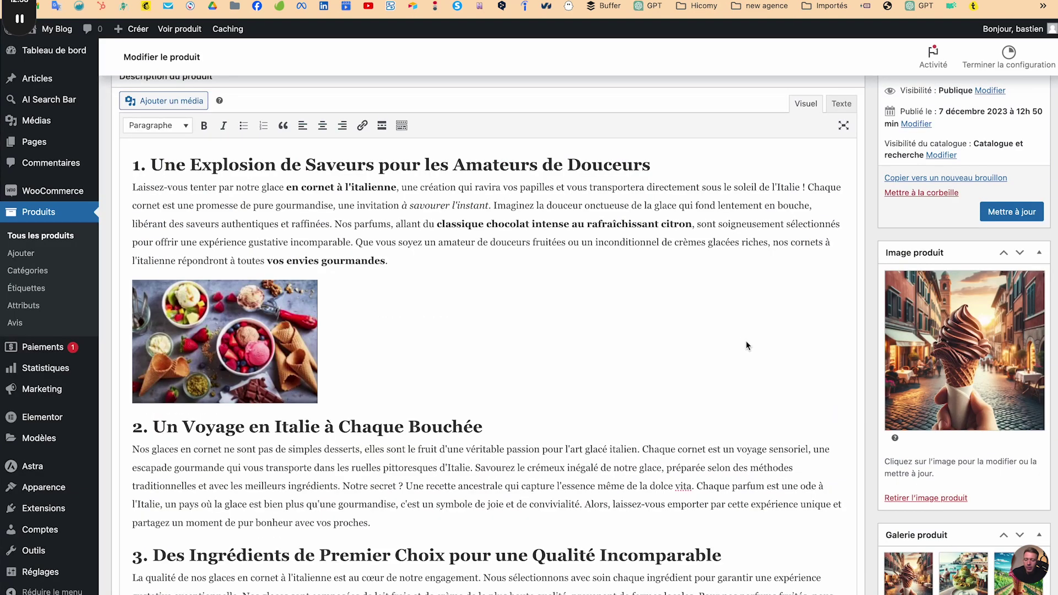
# Enlarge the inserted description image, set it to no alignment after trying centre and right, and update the product.
pyautogui.click(274, 324)
pyautogui.moveTo(318, 404); pyautogui.dragTo(393, 463)
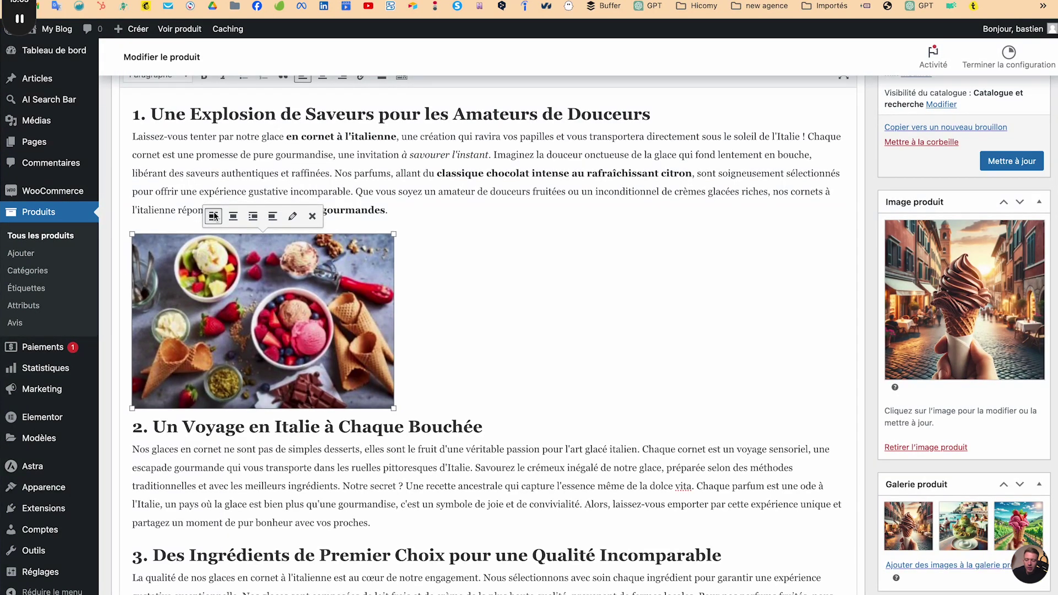
pyautogui.click(234, 212)
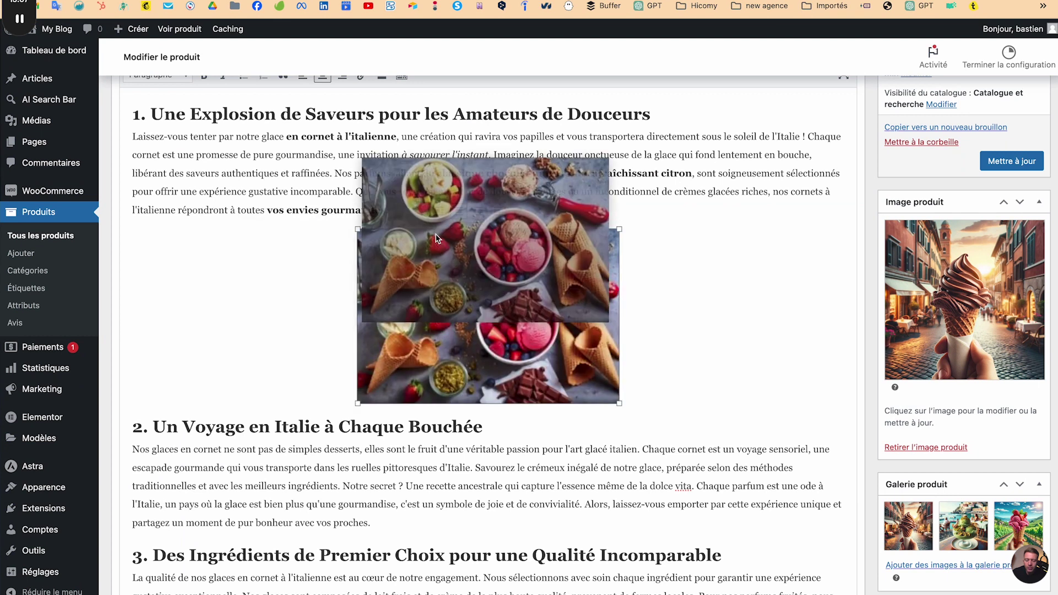
pyautogui.click(478, 212)
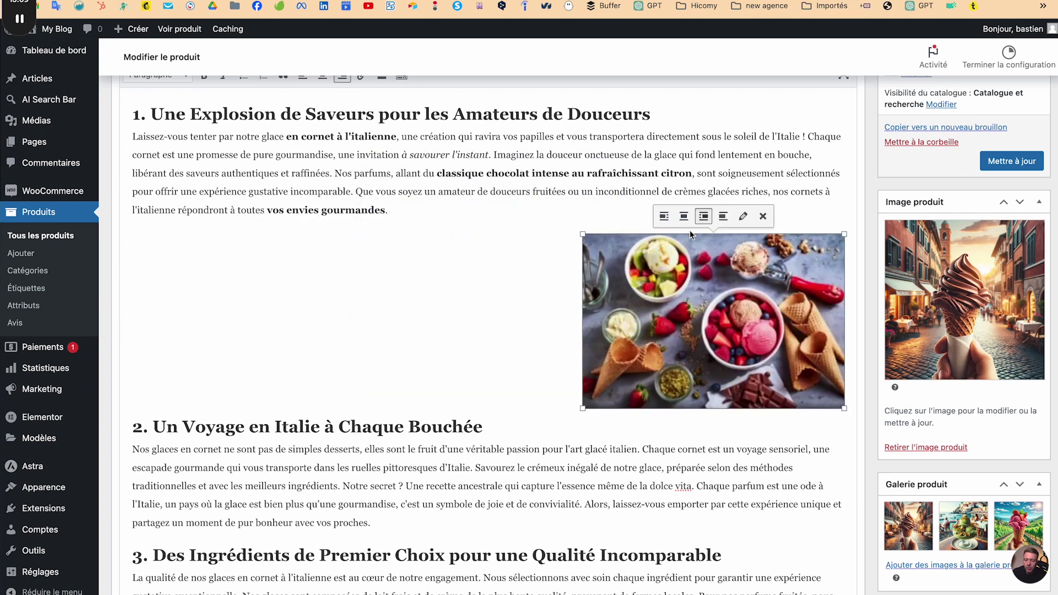
pyautogui.click(724, 216)
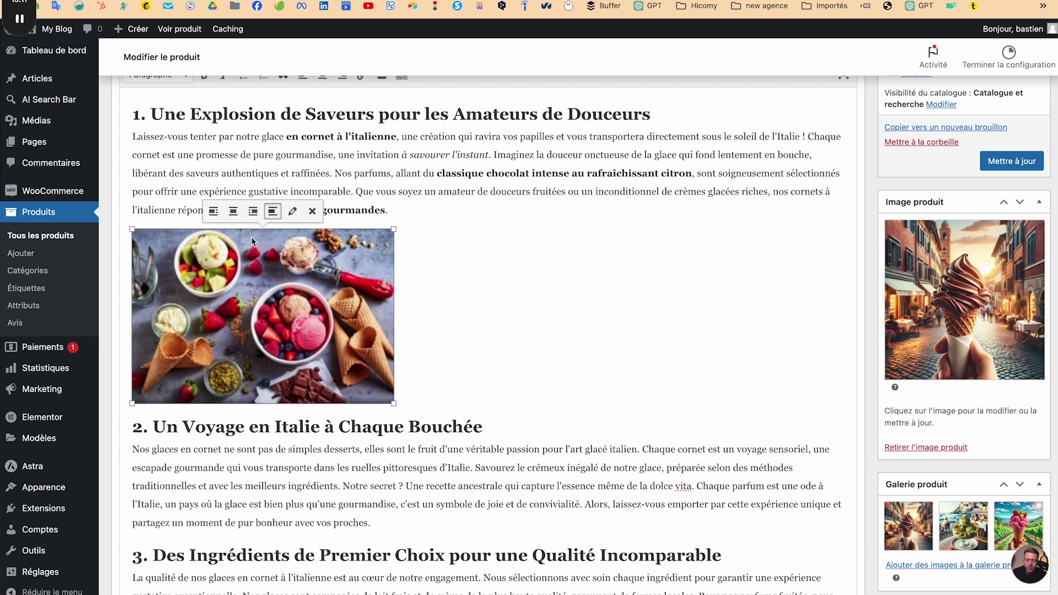
pyautogui.click(996, 161)
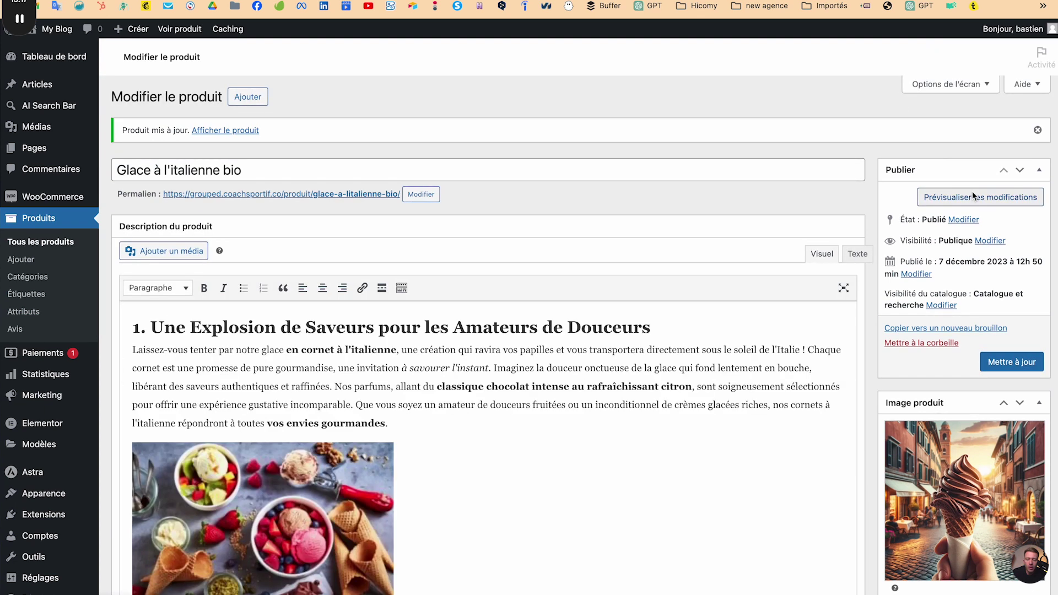
# Preview the product's shop page and check how the image fits between the description's sections.
pyautogui.click(973, 191)
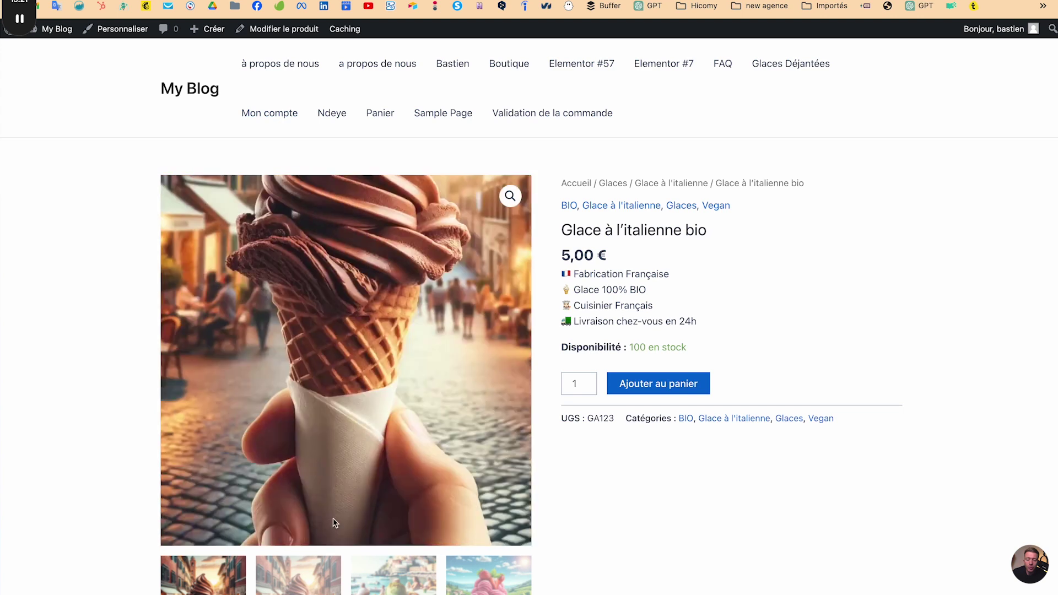
pyautogui.scroll(-5, 342, 512)
pyautogui.scroll(-5, 348, 511)
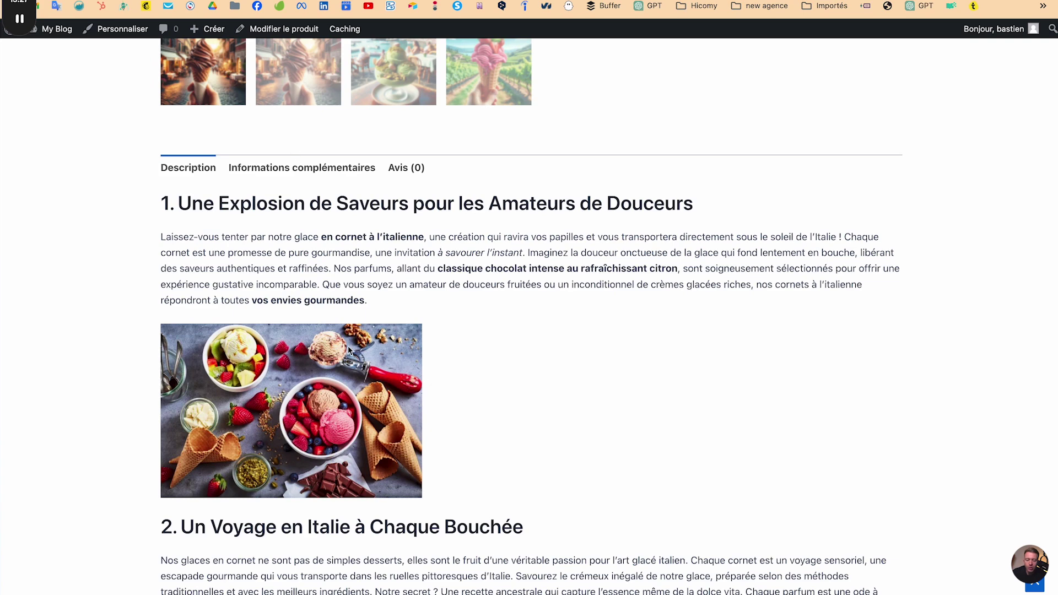
pyautogui.scroll(6, 324, 292)
pyautogui.scroll(-11, 323, 289)
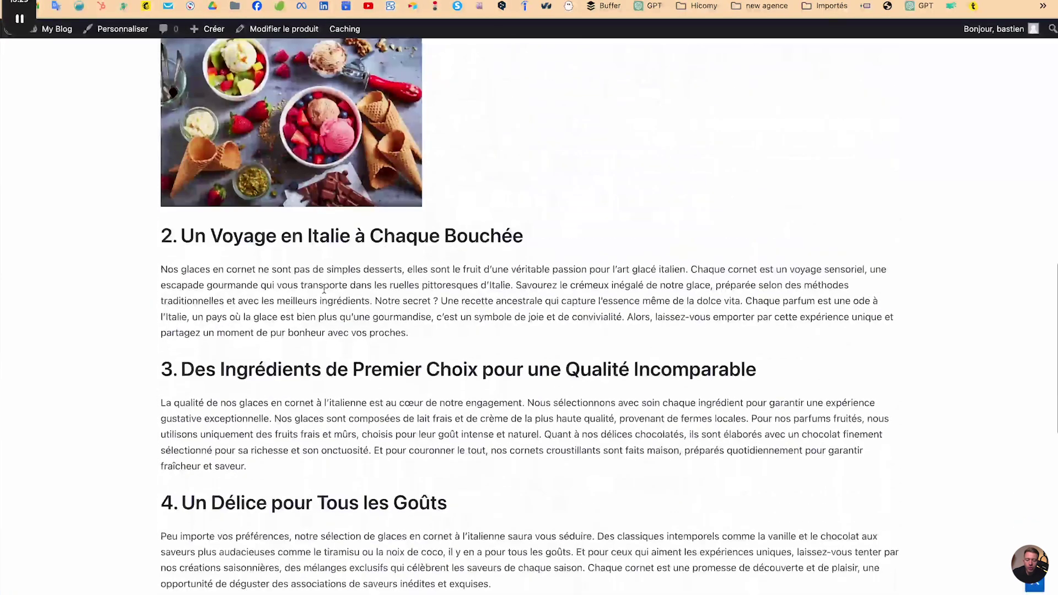
pyautogui.scroll(6, 745, 265)
# Inspect the product page in the browser's responsive mobile view, reviewing the gallery, price, description text and inserted image.
pyautogui.rightClick(747, 265)
pyautogui.click(797, 458)
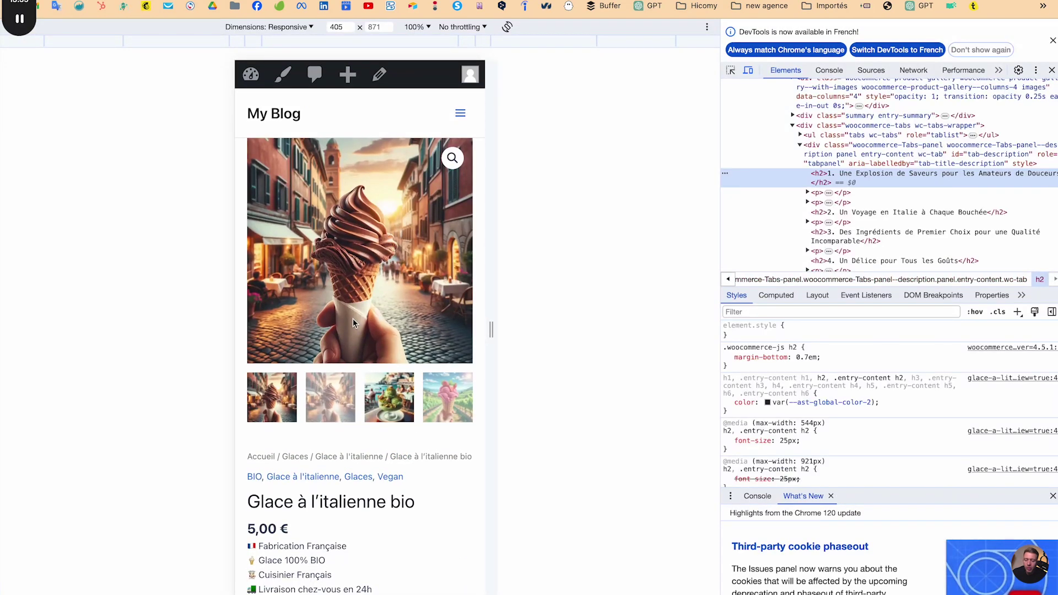
pyautogui.scroll(-2, 332, 385)
pyautogui.scroll(-10, 332, 385)
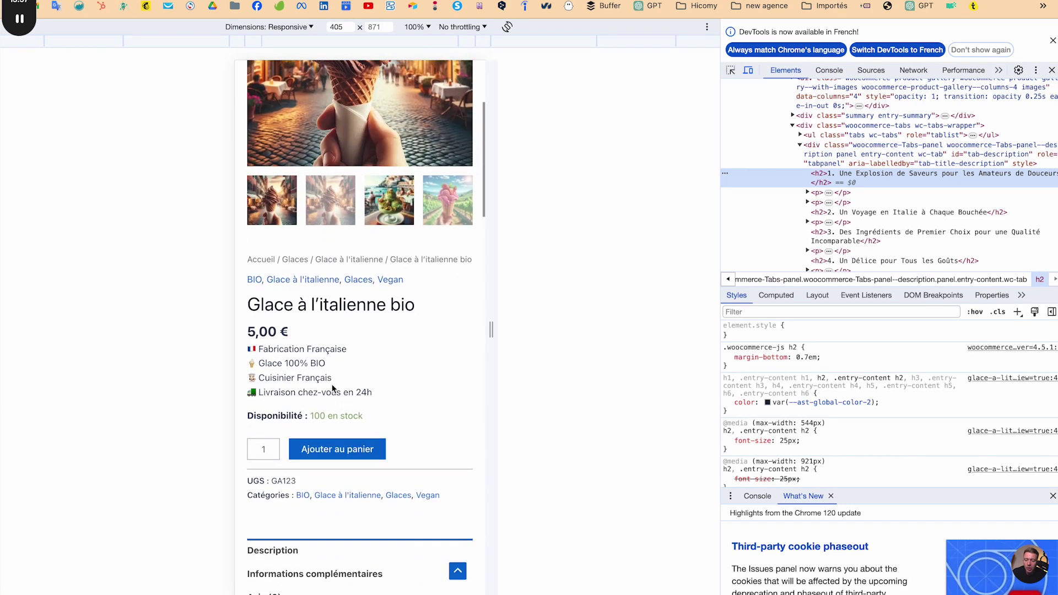
pyautogui.scroll(-1, 332, 385)
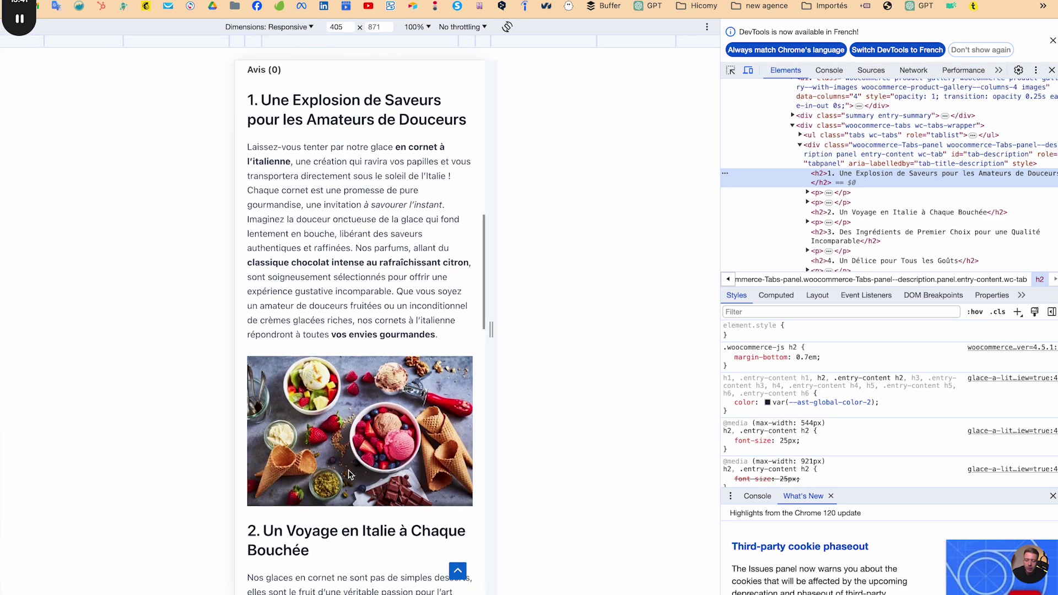
pyautogui.scroll(-7, 349, 472)
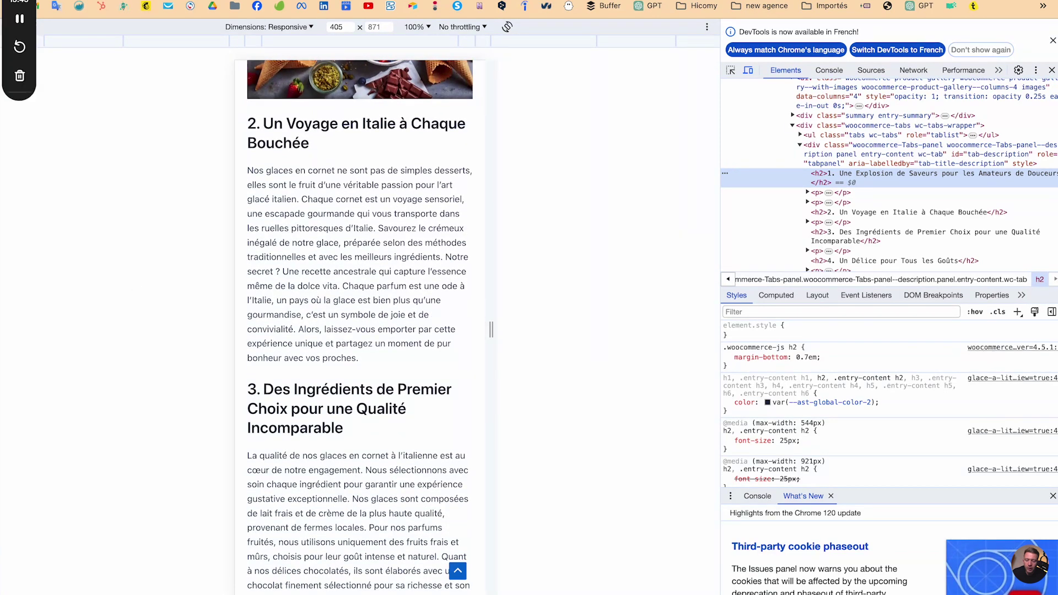
pyautogui.click(21, 115)
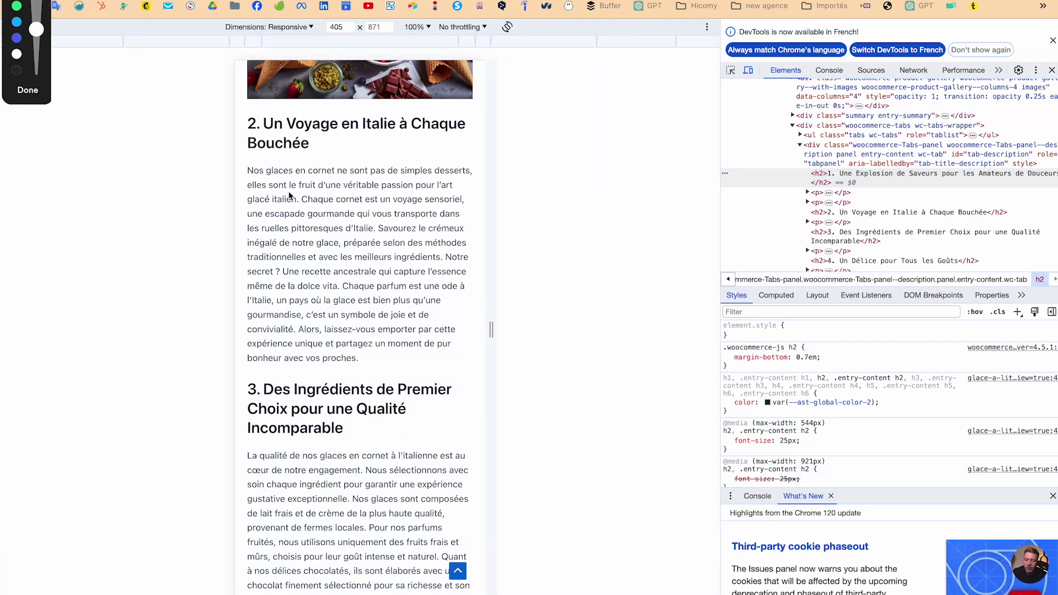
pyautogui.moveTo(277, 179)
pyautogui.mouseDown()
pyautogui.moveTo(306, 266)
pyautogui.moveTo(405, 238)
pyautogui.moveTo(385, 218)
pyautogui.mouseUp()
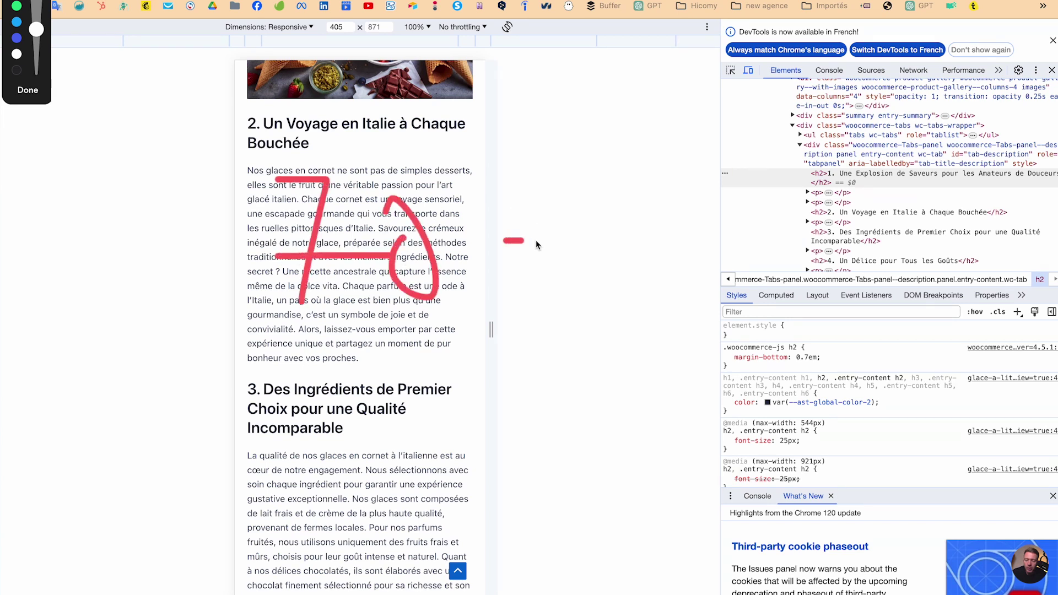
pyautogui.moveTo(626, 175)
pyautogui.mouseDown()
pyautogui.moveTo(634, 166)
pyautogui.moveTo(621, 168)
pyautogui.mouseUp()
pyautogui.moveTo(668, 152); pyautogui.dragTo(670, 256)
pyautogui.moveTo(779, 146); pyautogui.dragTo(738, 266)
pyautogui.moveTo(787, 194)
pyautogui.mouseDown()
pyautogui.moveTo(782, 205)
pyautogui.moveTo(785, 197)
pyautogui.mouseUp()
pyautogui.moveTo(579, 425); pyautogui.dragTo(476, 402)
pyautogui.moveTo(484, 457)
pyautogui.mouseDown()
pyautogui.moveTo(441, 369)
pyautogui.moveTo(485, 455)
pyautogui.mouseUp()
pyautogui.moveTo(606, 385)
pyautogui.mouseDown()
pyautogui.moveTo(588, 386)
pyautogui.moveTo(650, 515)
pyautogui.mouseUp()
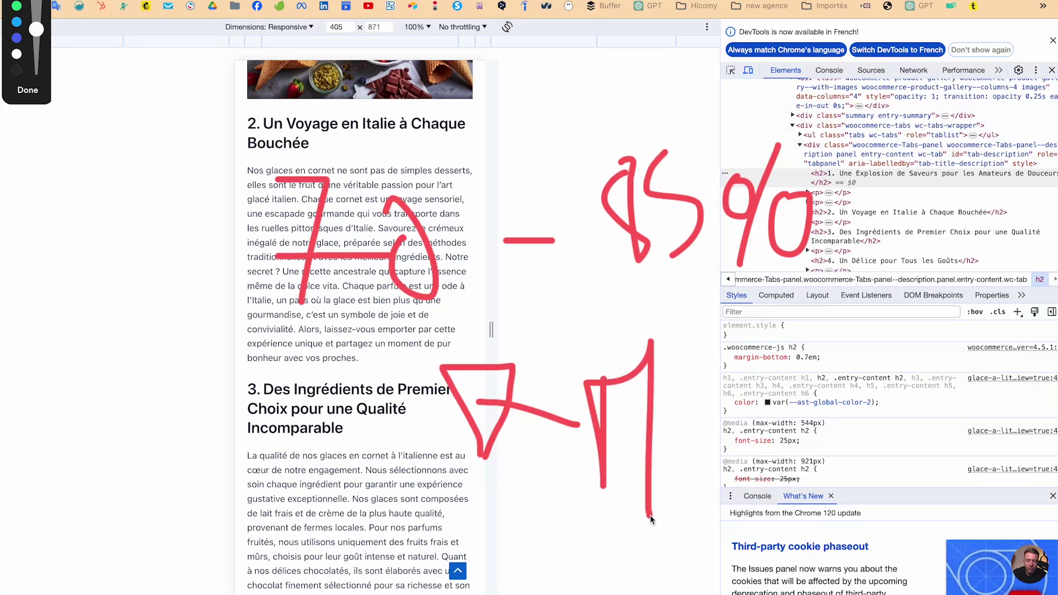
pyautogui.click(31, 91)
# Close the mobile view and developer tools, and go back to the product data section of the product editor.
pyautogui.scroll(10, 236, 198)
pyautogui.scroll(5, 282, 154)
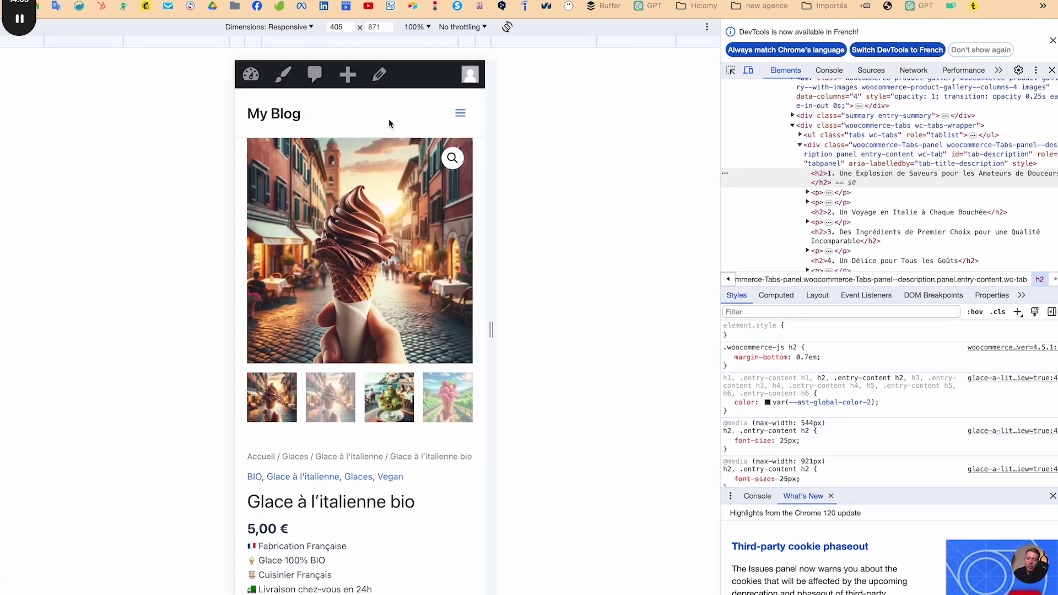
pyautogui.click(1053, 41)
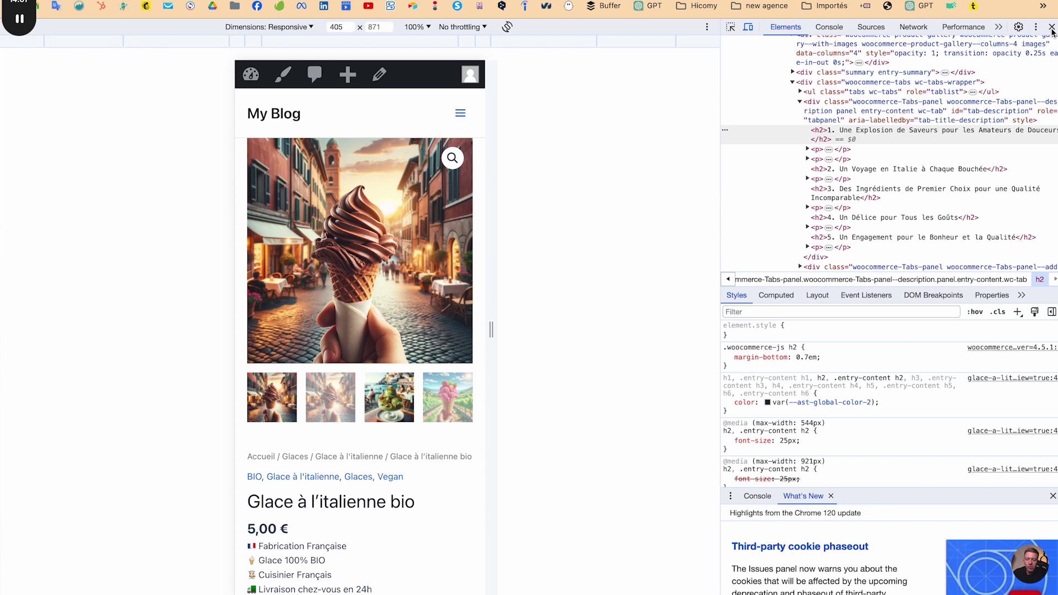
pyautogui.click(1051, 31)
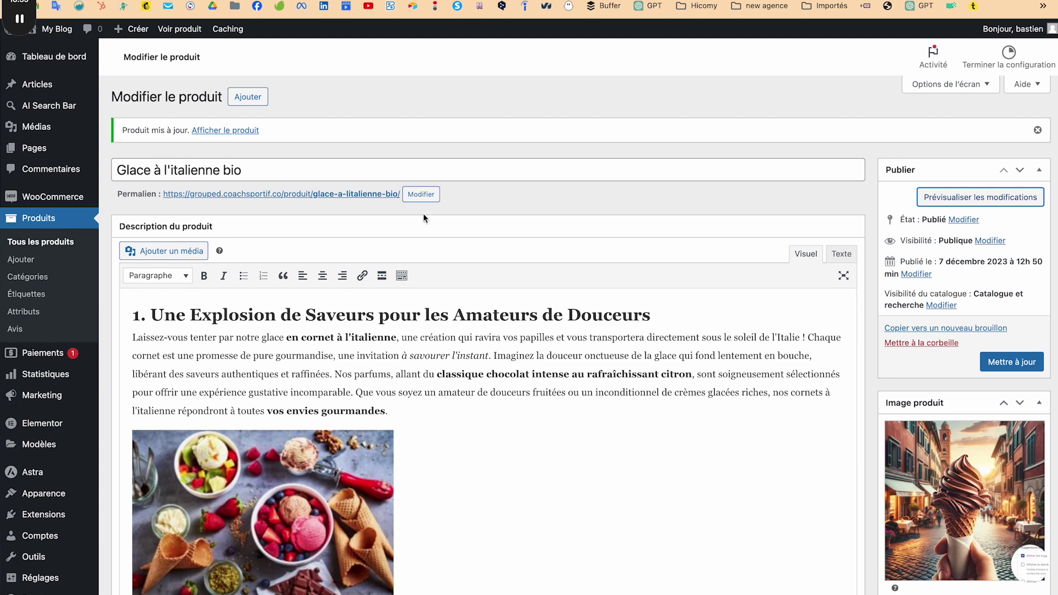
pyautogui.scroll(-15, 372, 379)
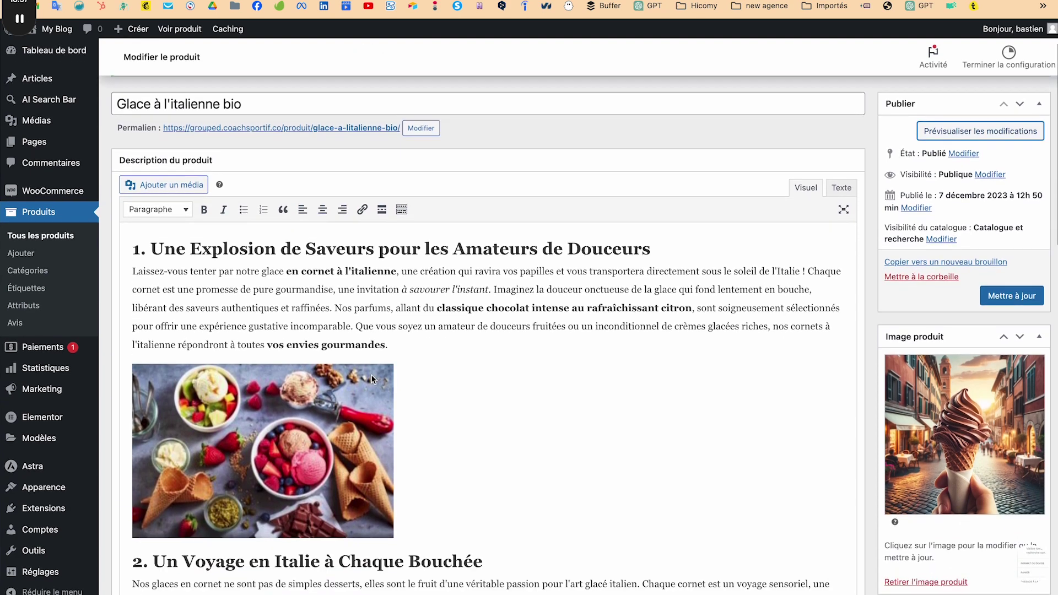
pyautogui.scroll(-4, 372, 376)
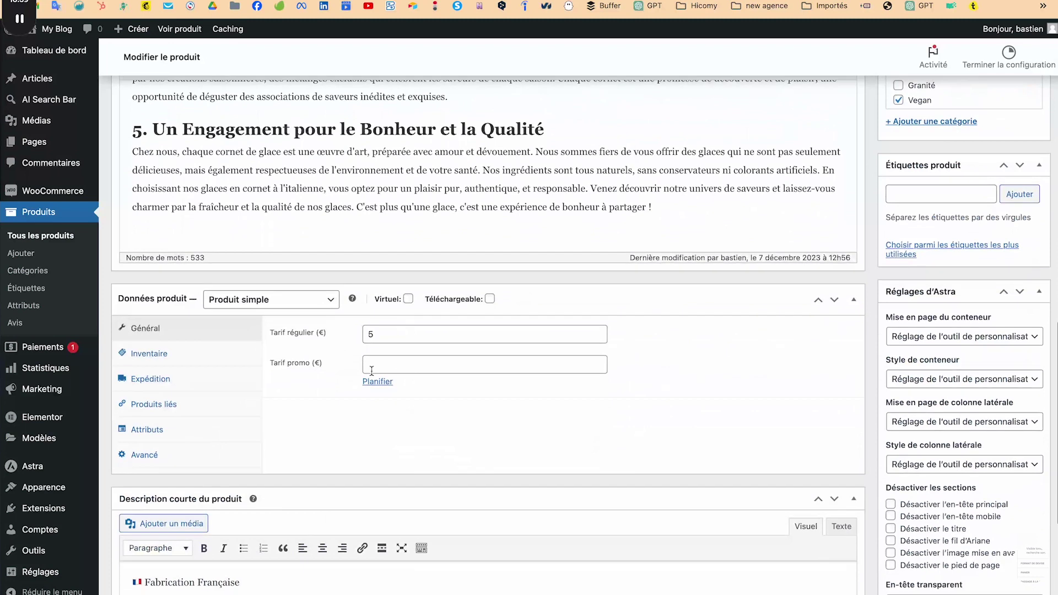
pyautogui.click(25, 108)
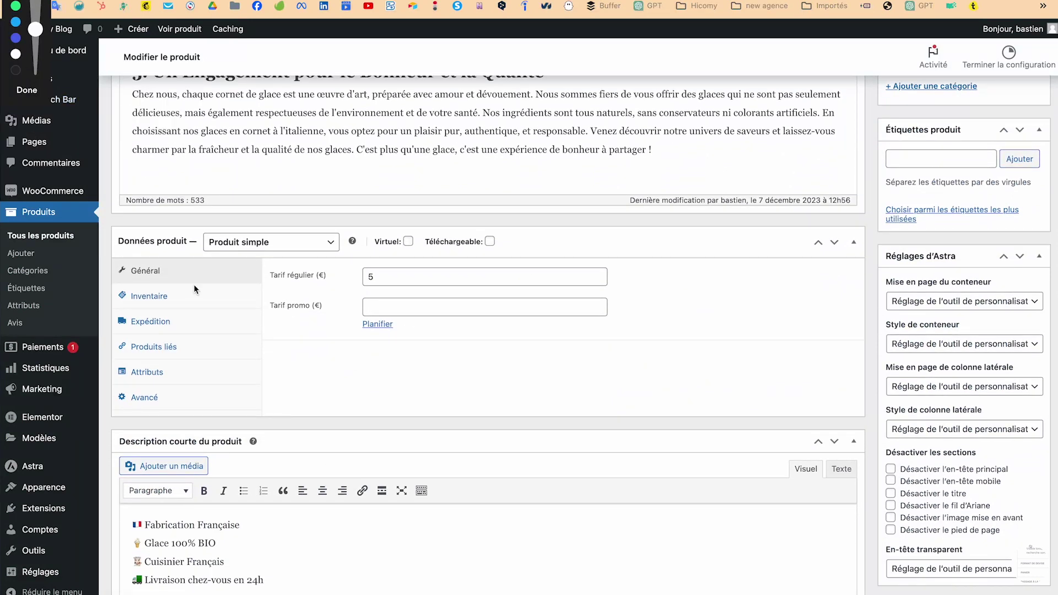
pyautogui.moveTo(175, 219)
pyautogui.mouseDown()
pyautogui.moveTo(94, 220)
pyautogui.moveTo(103, 441)
pyautogui.moveTo(222, 444)
pyautogui.mouseUp()
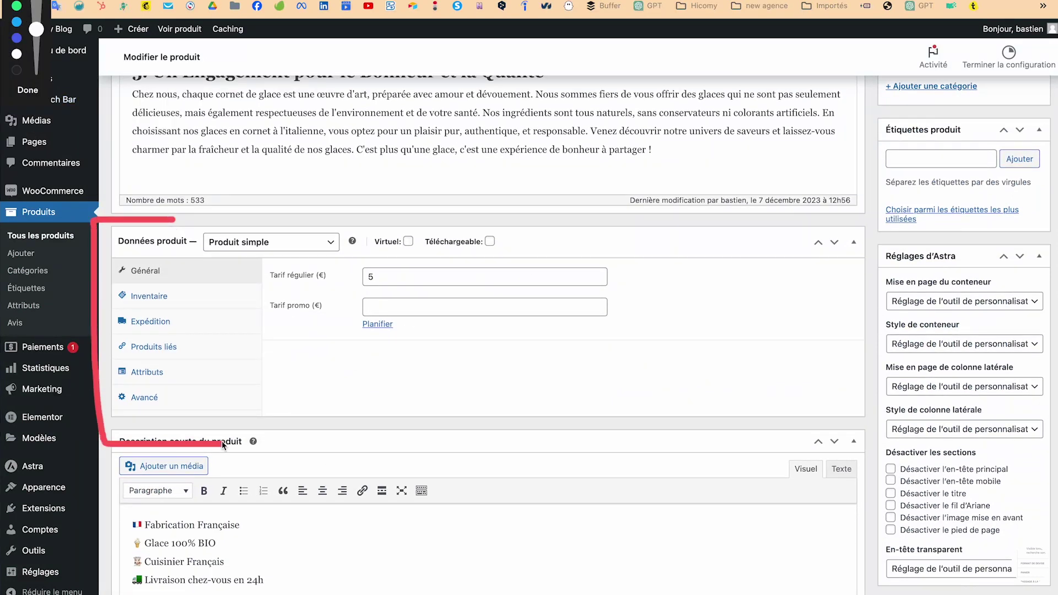
pyautogui.moveTo(799, 212)
pyautogui.mouseDown()
pyautogui.moveTo(897, 211)
pyautogui.moveTo(889, 438)
pyautogui.moveTo(782, 447)
pyautogui.mouseUp()
pyautogui.moveTo(183, 212); pyautogui.dragTo(419, 221)
pyautogui.moveTo(195, 252); pyautogui.dragTo(363, 278)
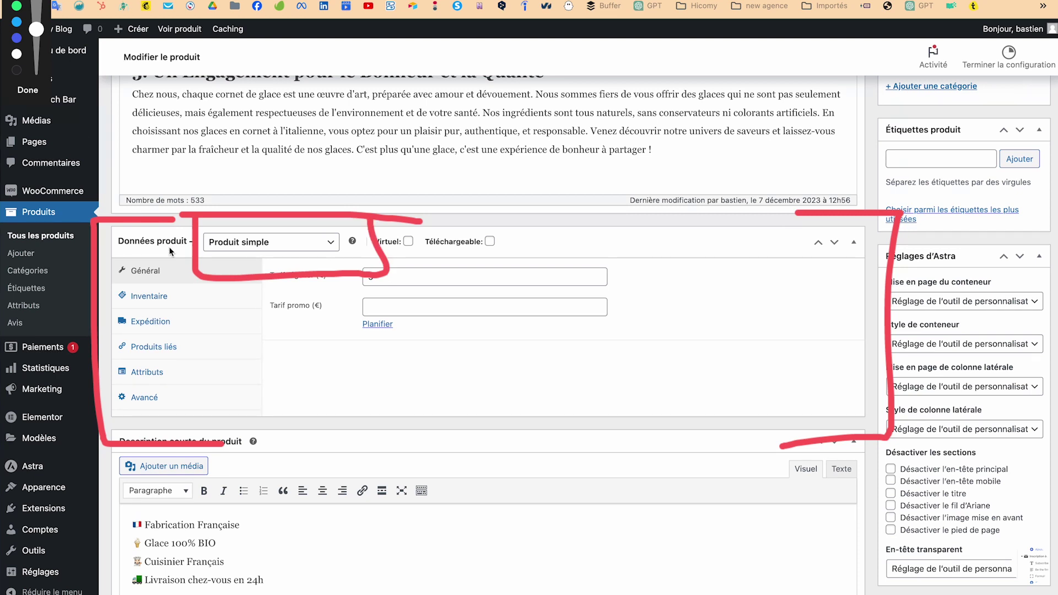
pyautogui.moveTo(194, 214)
pyautogui.mouseDown()
pyautogui.moveTo(195, 273)
pyautogui.moveTo(191, 246)
pyautogui.mouseUp()
pyautogui.click(27, 90)
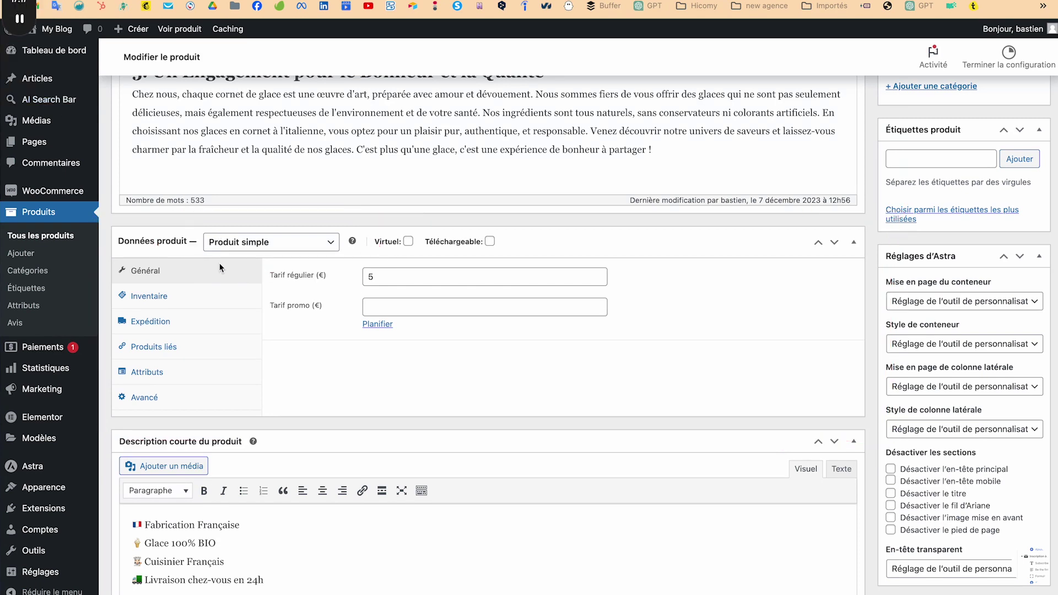
# Review the product types available for the product in its product data section.
pyautogui.click(260, 246)
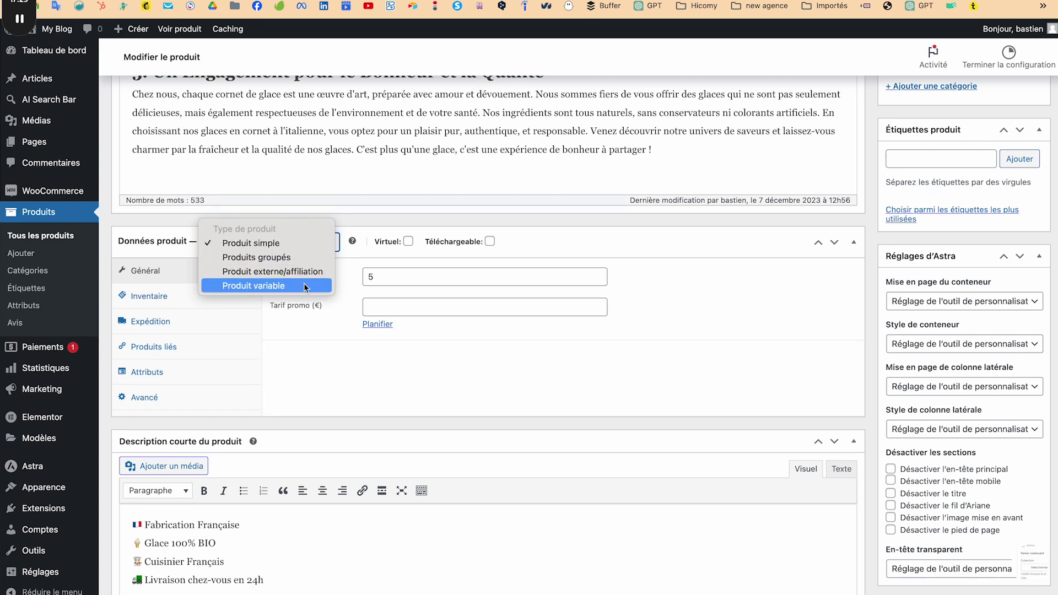
pyautogui.click(349, 241)
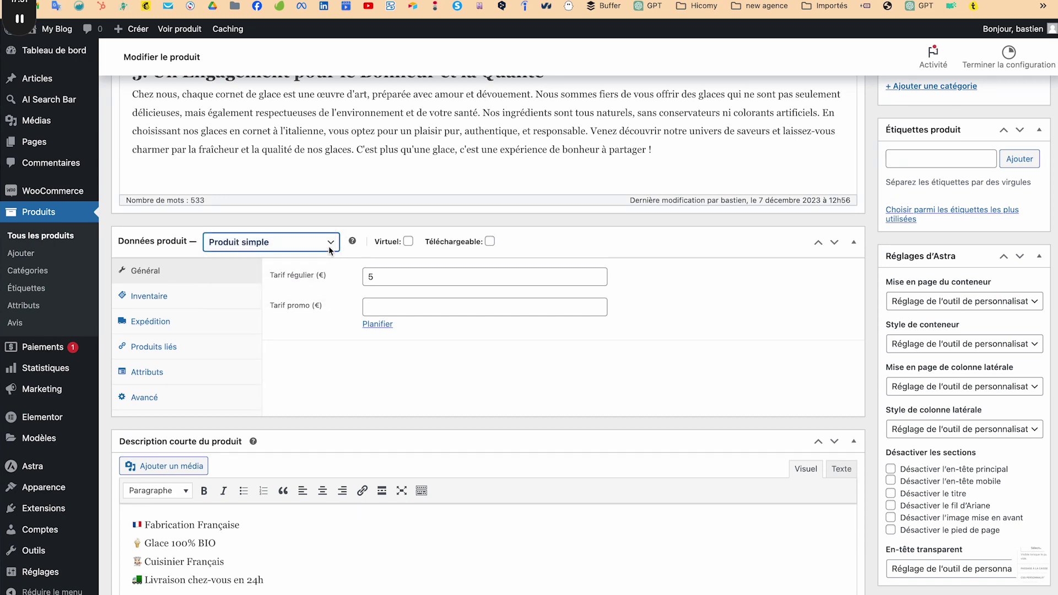
pyautogui.click(331, 250)
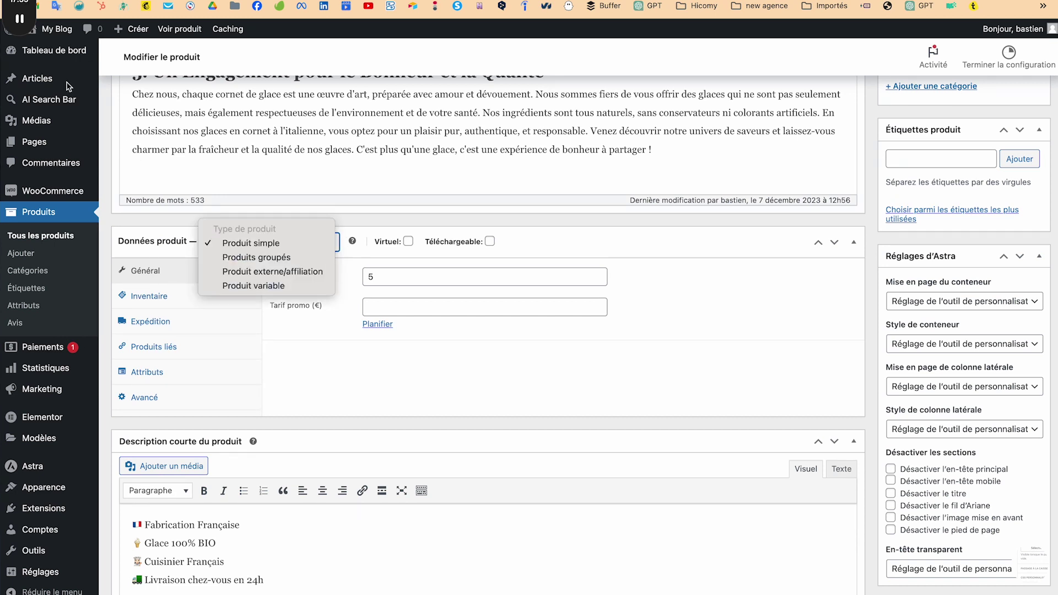
pyautogui.moveTo(16, 136)
pyautogui.click(19, 116)
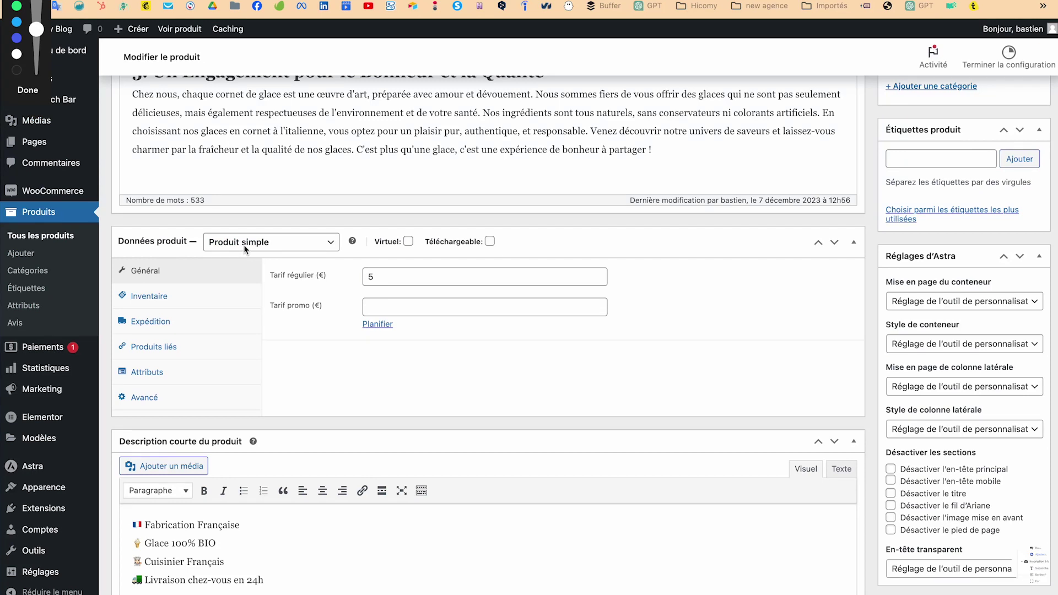
pyautogui.click(28, 89)
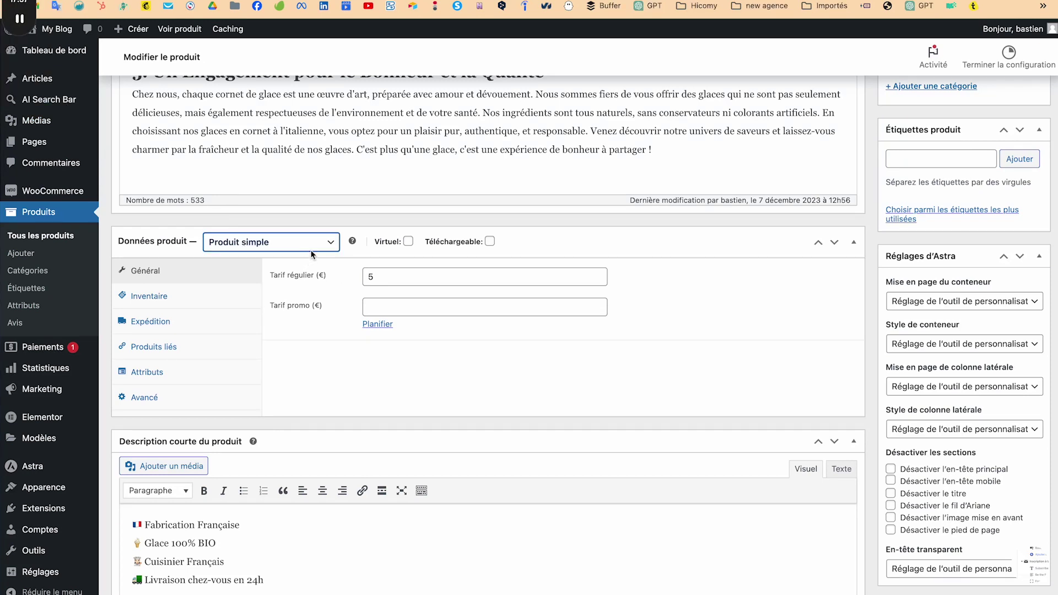
pyautogui.click(276, 242)
pyautogui.click(310, 339)
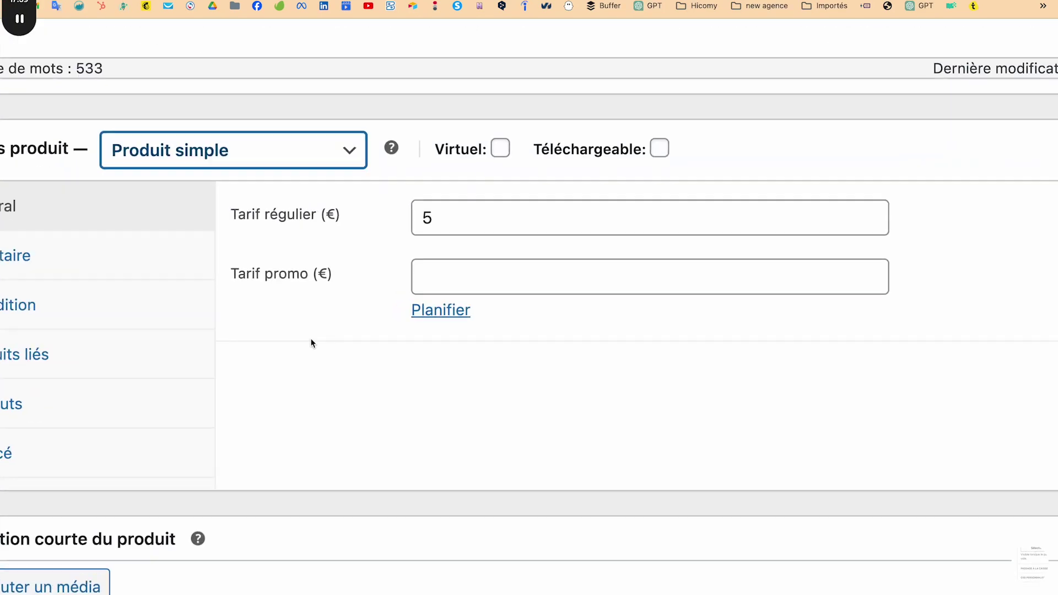
# Try the Produit variable type, dismissing the attributes tip, and switch the product back to Produit simple.
pyautogui.click(409, 146)
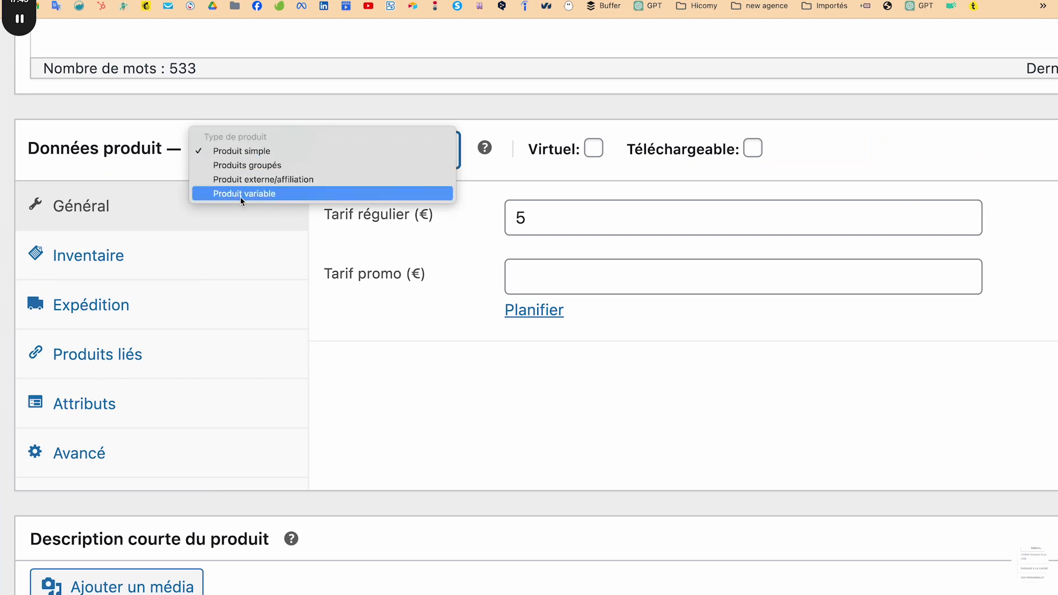
pyautogui.click(259, 196)
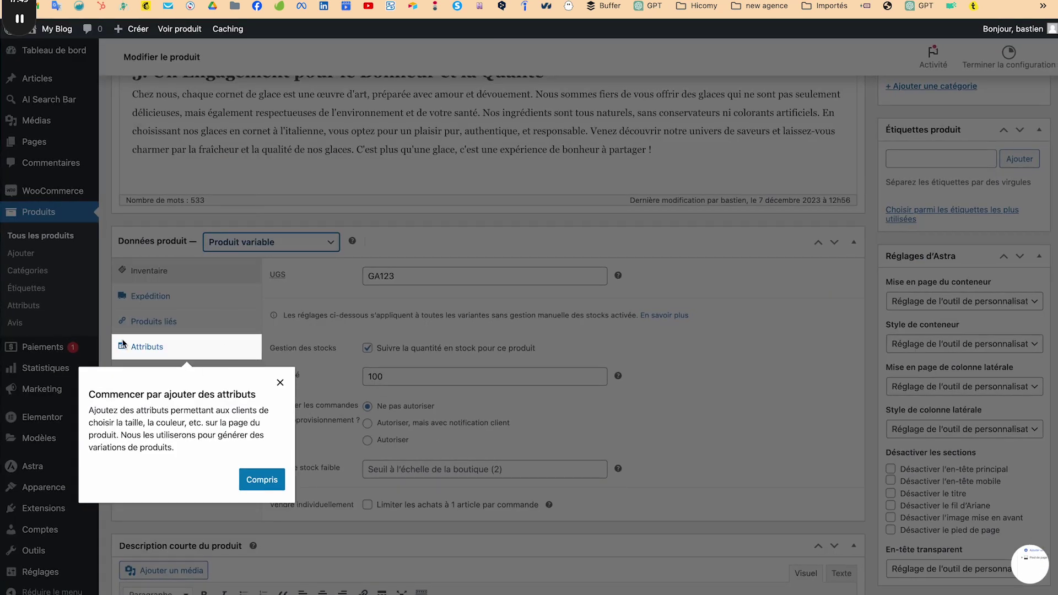
pyautogui.click(256, 484)
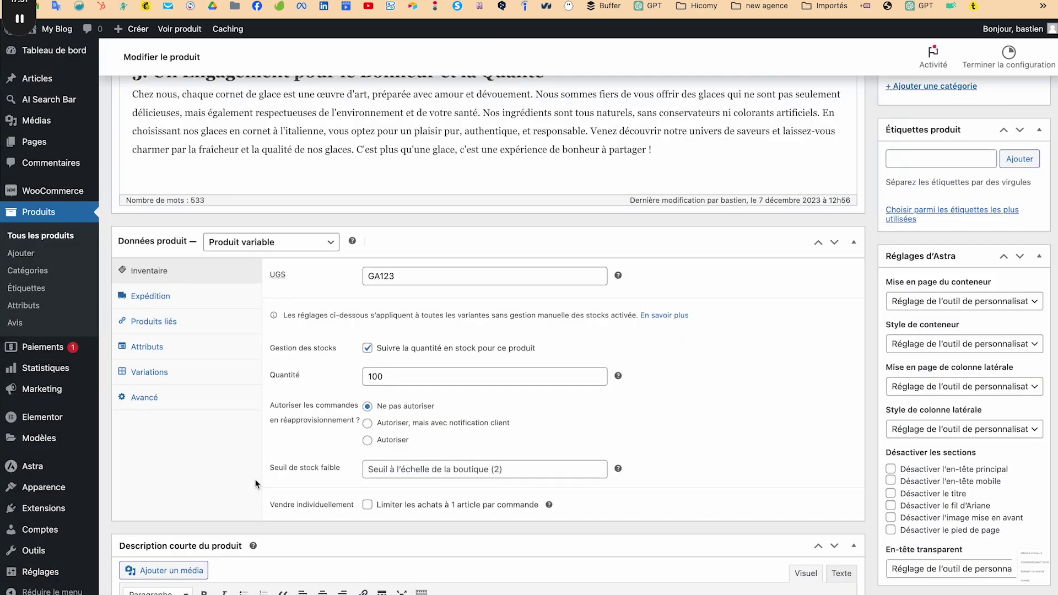
pyautogui.click(290, 245)
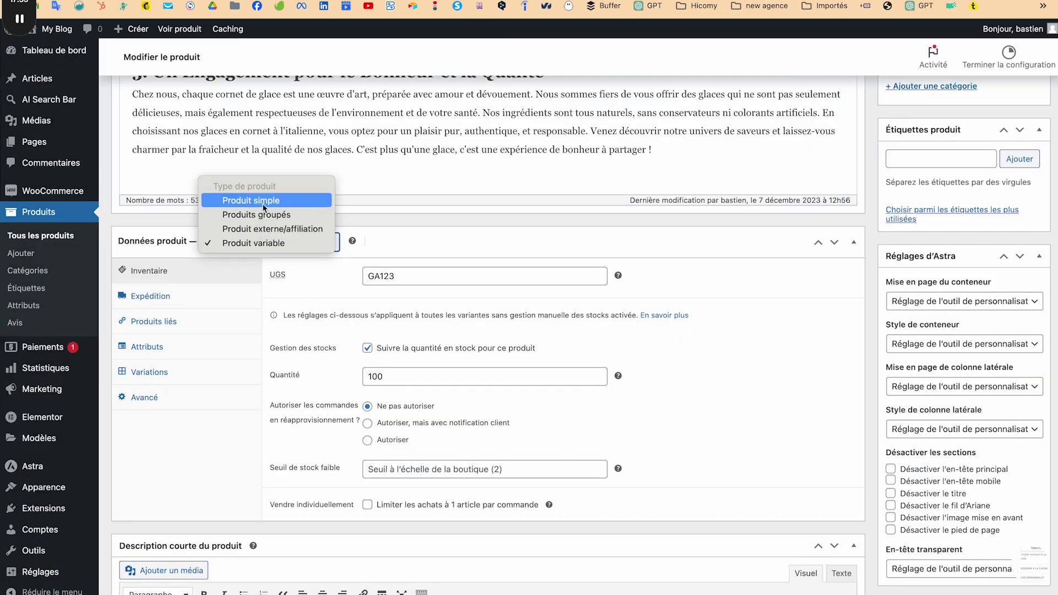
pyautogui.click(262, 204)
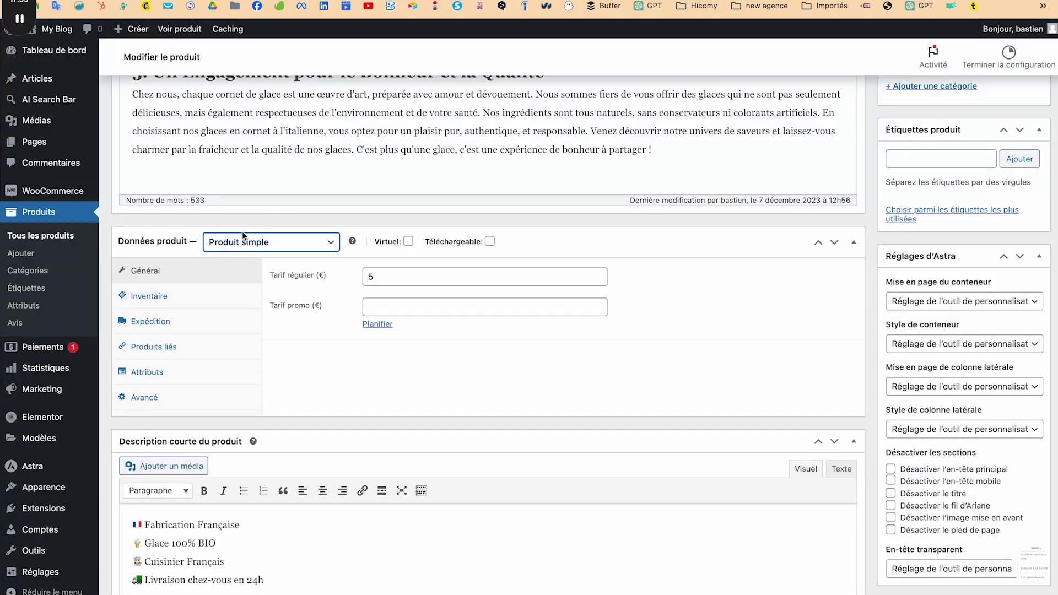
pyautogui.click(19, 115)
pyautogui.moveTo(156, 222)
pyautogui.mouseDown()
pyautogui.moveTo(101, 227)
pyautogui.moveTo(87, 312)
pyautogui.moveTo(181, 457)
pyautogui.mouseUp()
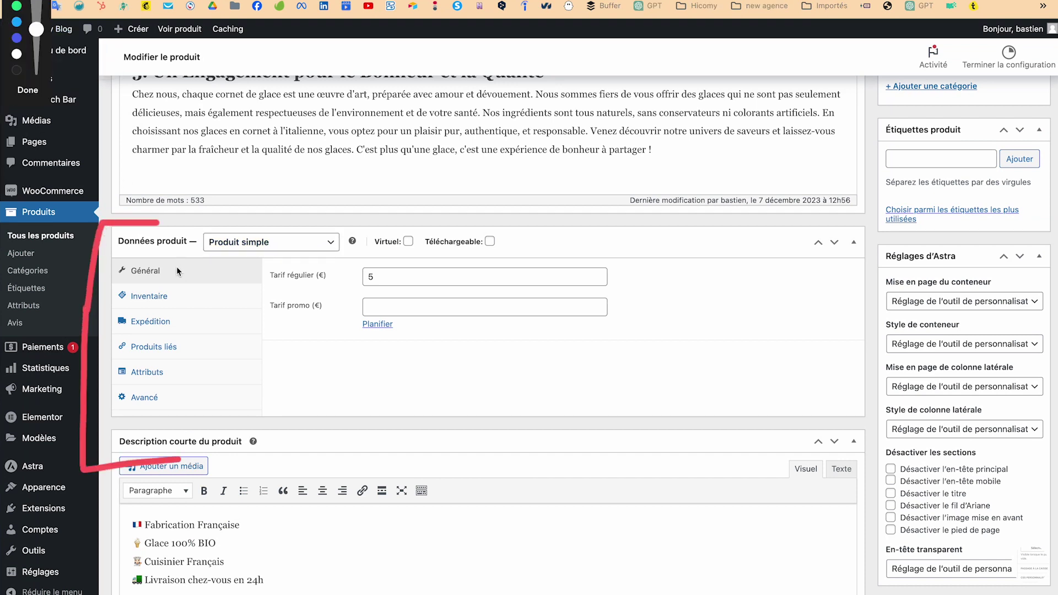
pyautogui.moveTo(182, 311); pyautogui.dragTo(201, 311)
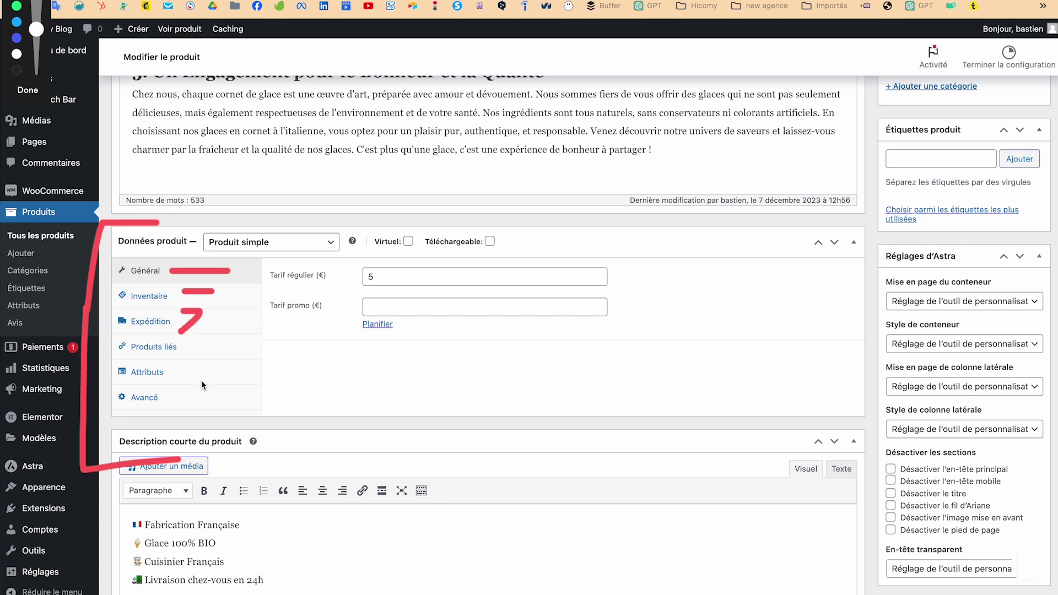
pyautogui.click(28, 90)
# Set the product type to Produit variable.
pyautogui.click(265, 248)
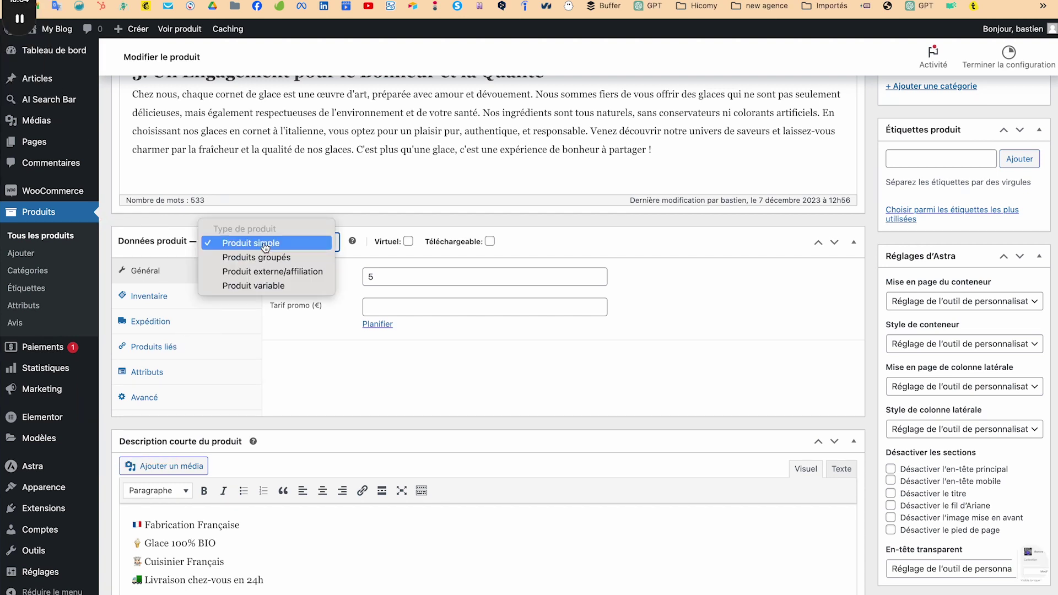
pyautogui.click(253, 286)
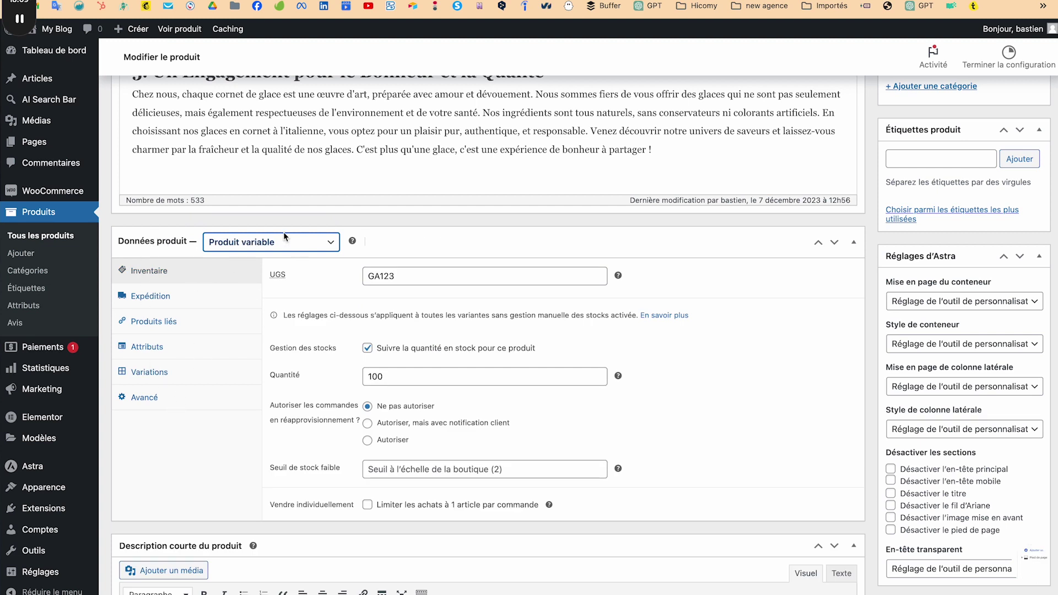
pyautogui.moveTo(20, 28)
pyautogui.click(20, 116)
pyautogui.moveTo(194, 209)
pyautogui.mouseDown()
pyautogui.moveTo(196, 235)
pyautogui.moveTo(361, 284)
pyautogui.moveTo(357, 197)
pyautogui.moveTo(188, 215)
pyautogui.mouseUp()
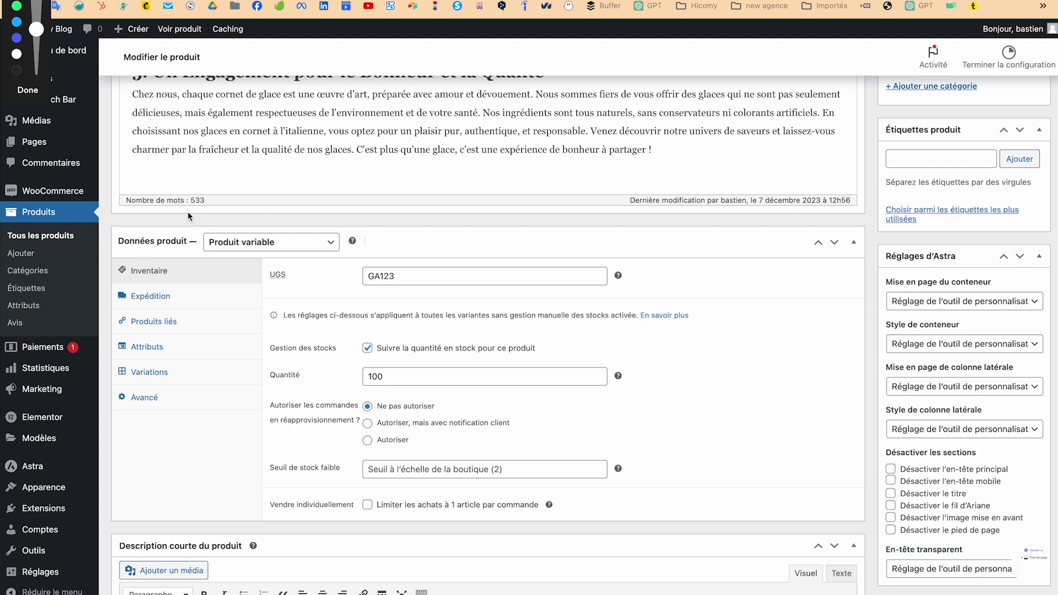
pyautogui.click(28, 90)
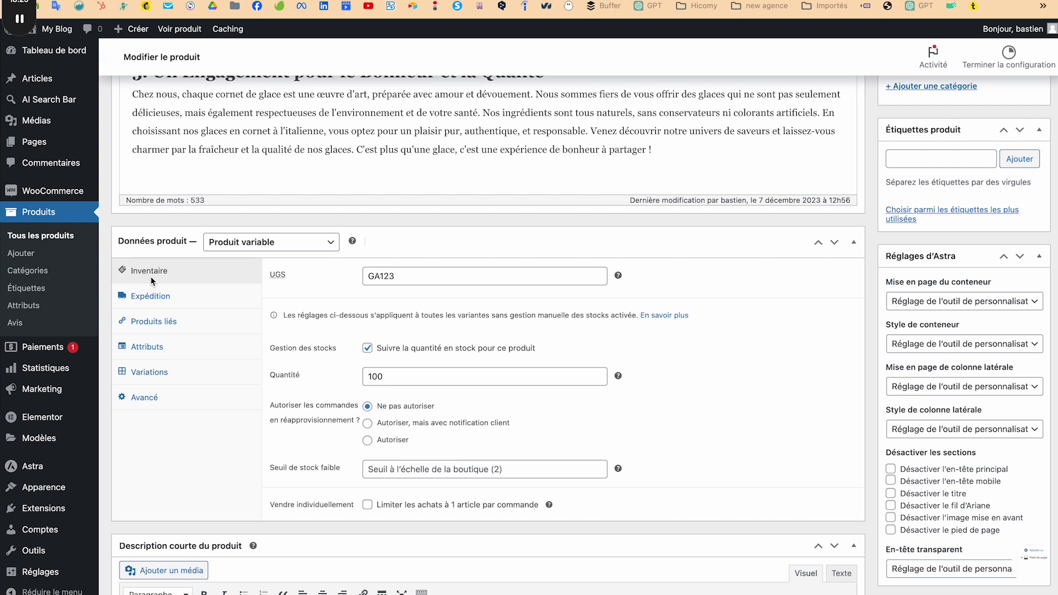
# Go to the product's attributes and name the new attribute "Saveur".
pyautogui.click(162, 347)
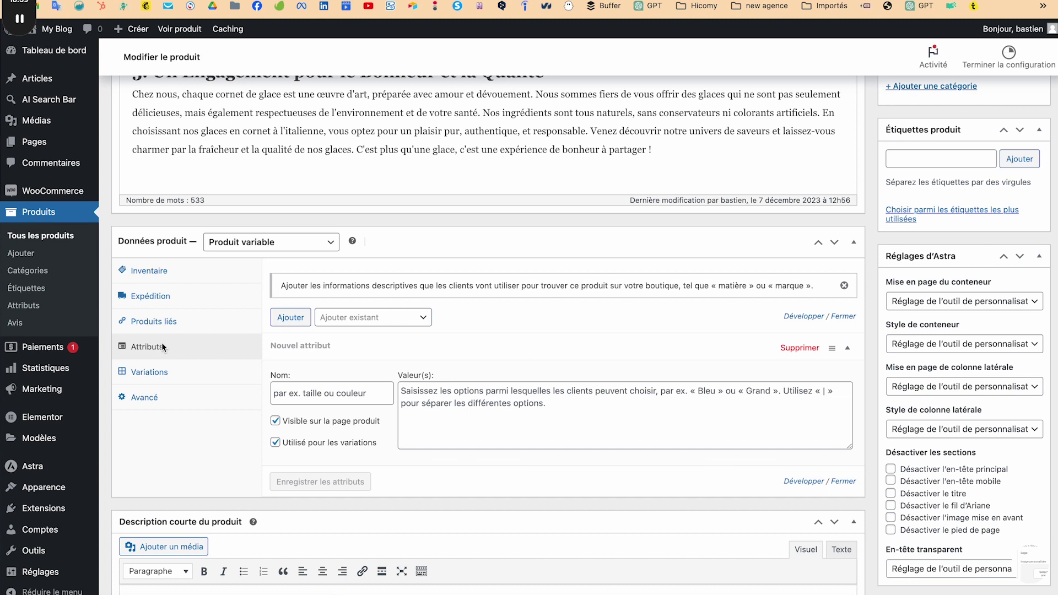
pyautogui.click(310, 391)
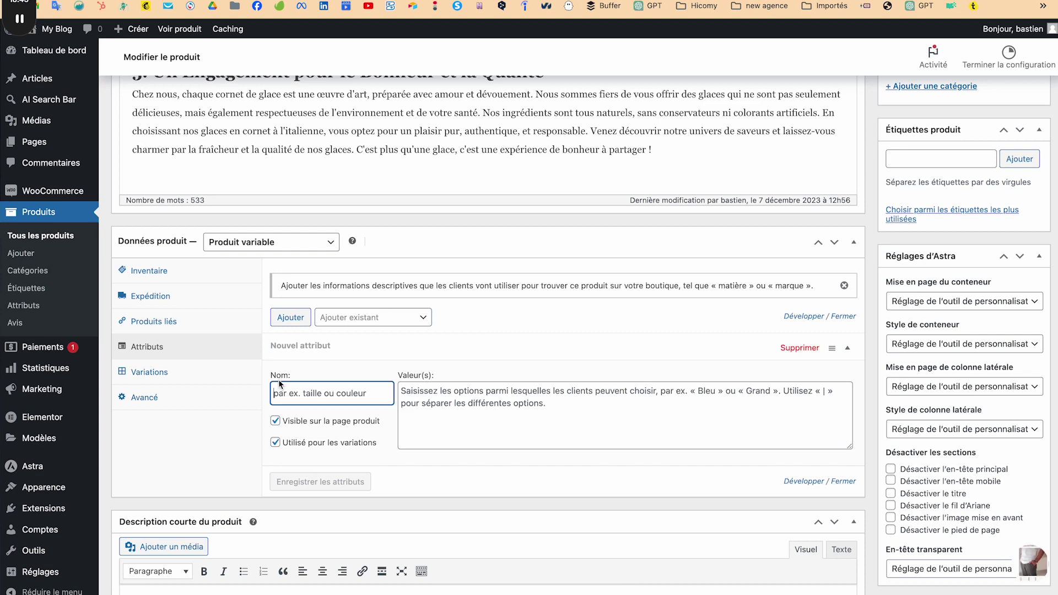
pyautogui.write('Saveur')
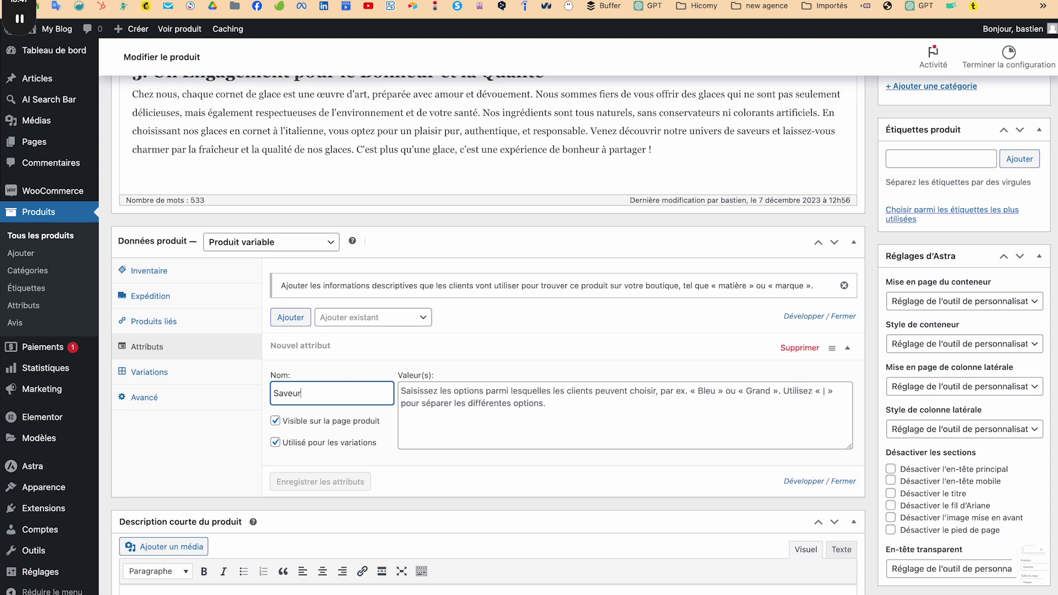
pyautogui.moveTo(20, 19)
pyautogui.click(20, 114)
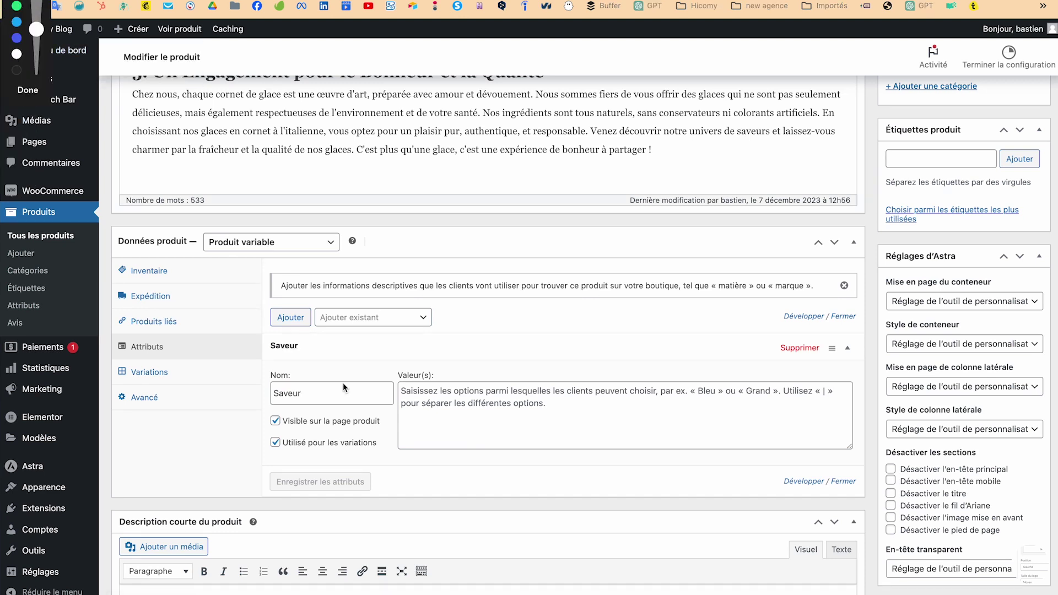
pyautogui.moveTo(339, 369)
pyautogui.mouseDown()
pyautogui.moveTo(257, 381)
pyautogui.moveTo(330, 422)
pyautogui.moveTo(342, 367)
pyautogui.mouseUp()
pyautogui.moveTo(430, 395); pyautogui.dragTo(487, 396)
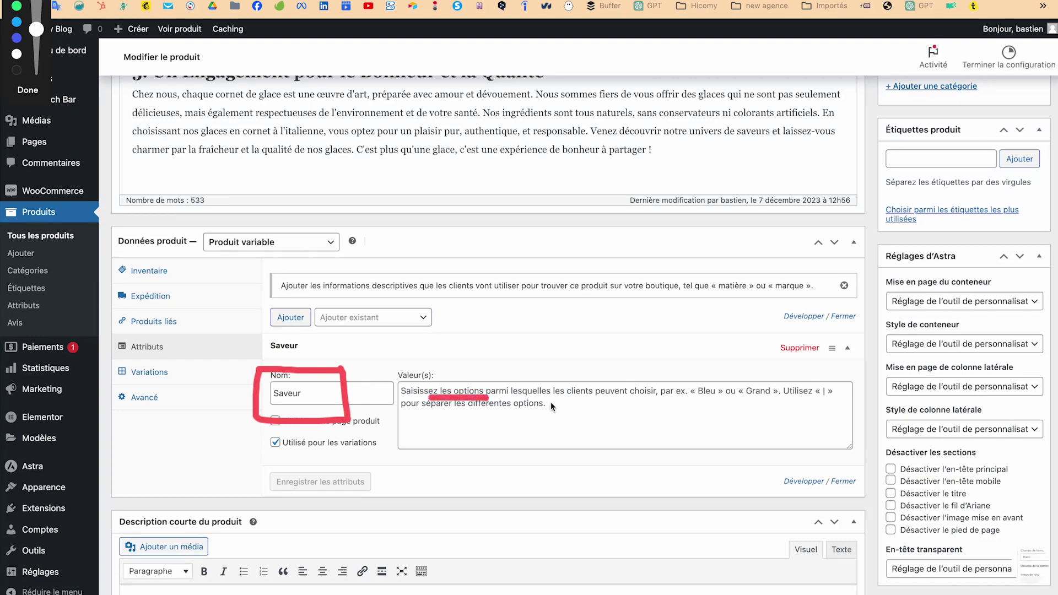
pyautogui.moveTo(653, 402); pyautogui.dragTo(780, 404)
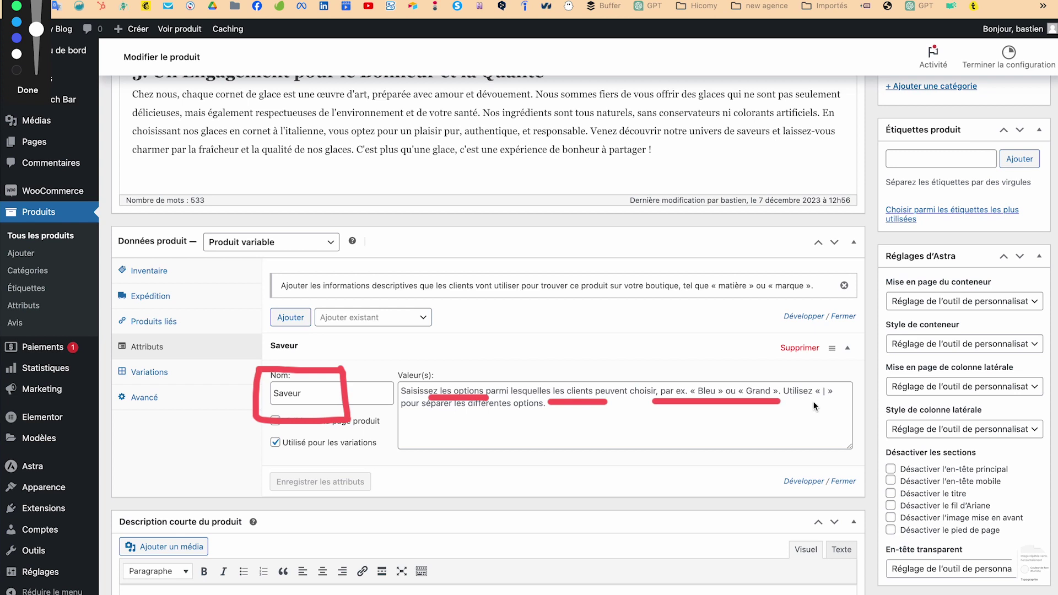
pyautogui.moveTo(394, 391); pyautogui.dragTo(529, 433)
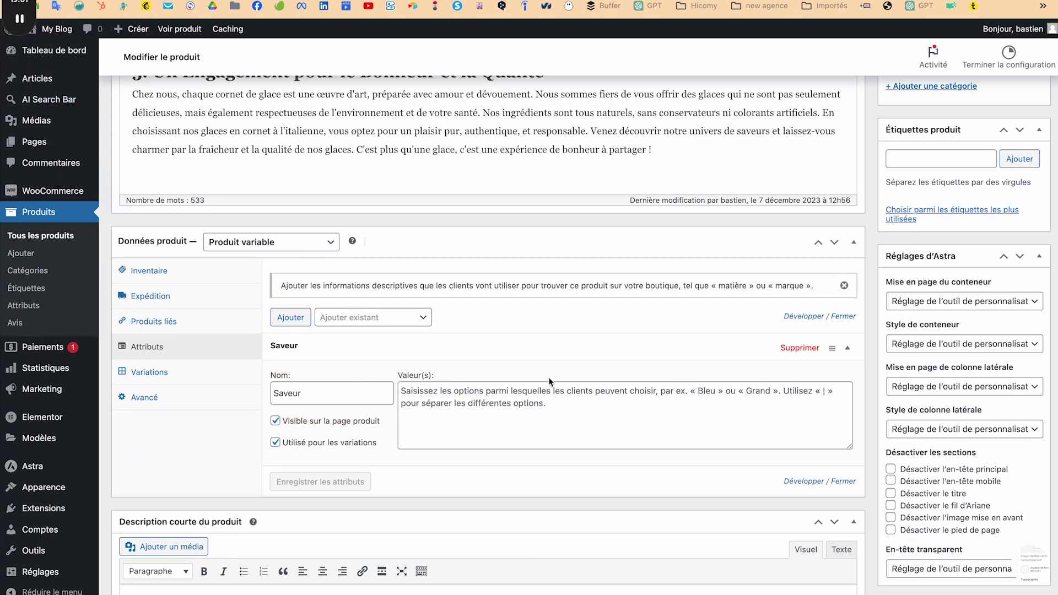
# Enter Chocolat, Fraise and Pistache, separated by "|", as the Saveur attribute's values, save the attributes and expand the saved entry.
pyautogui.hscroll(3, 548, 376)
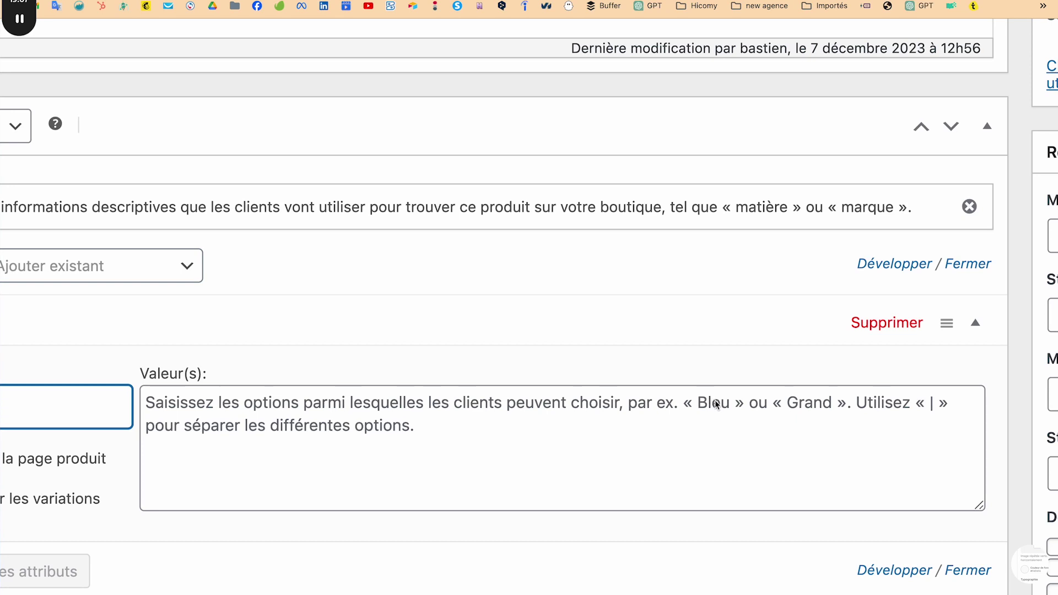
pyautogui.click(933, 407)
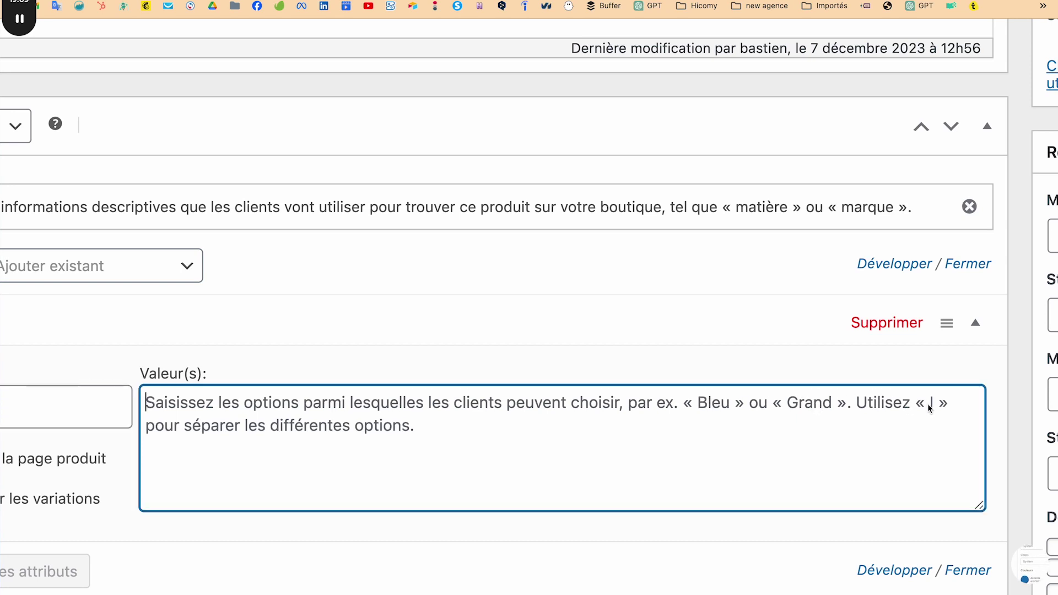
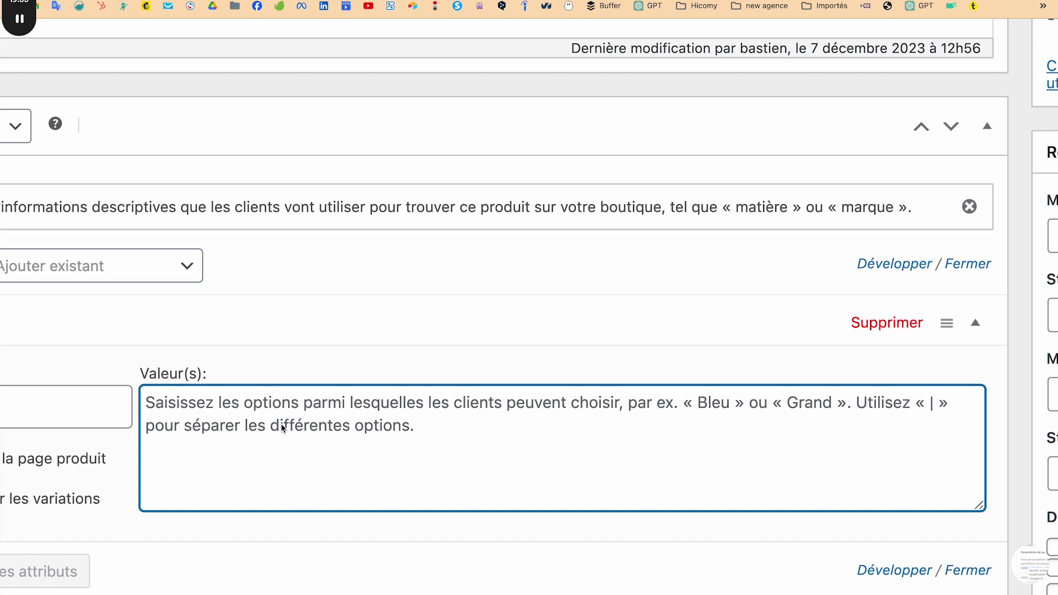
pyautogui.write('Chocolat')
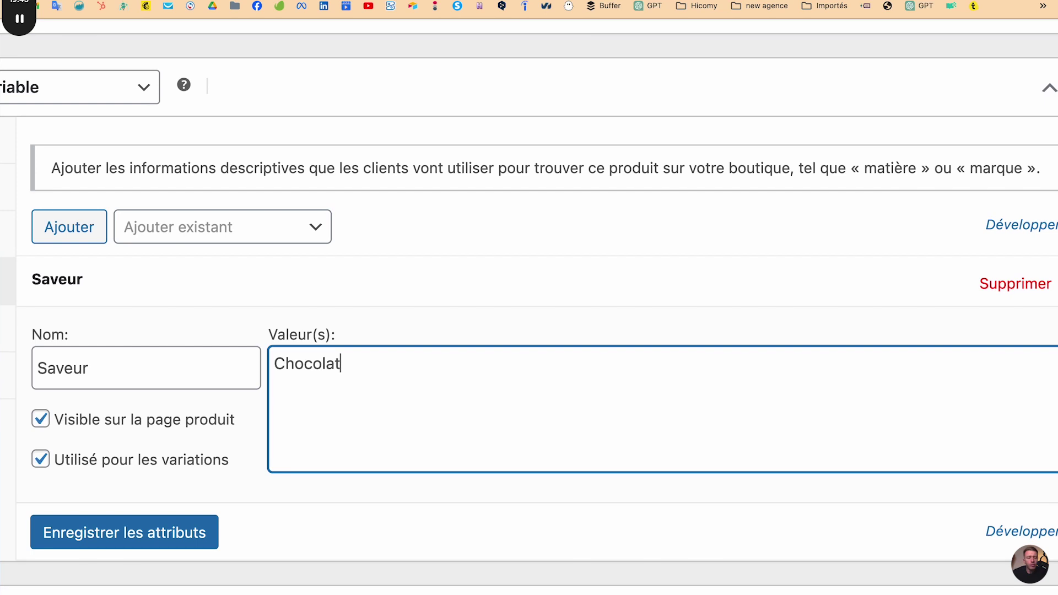
pyautogui.write('|Fraise')
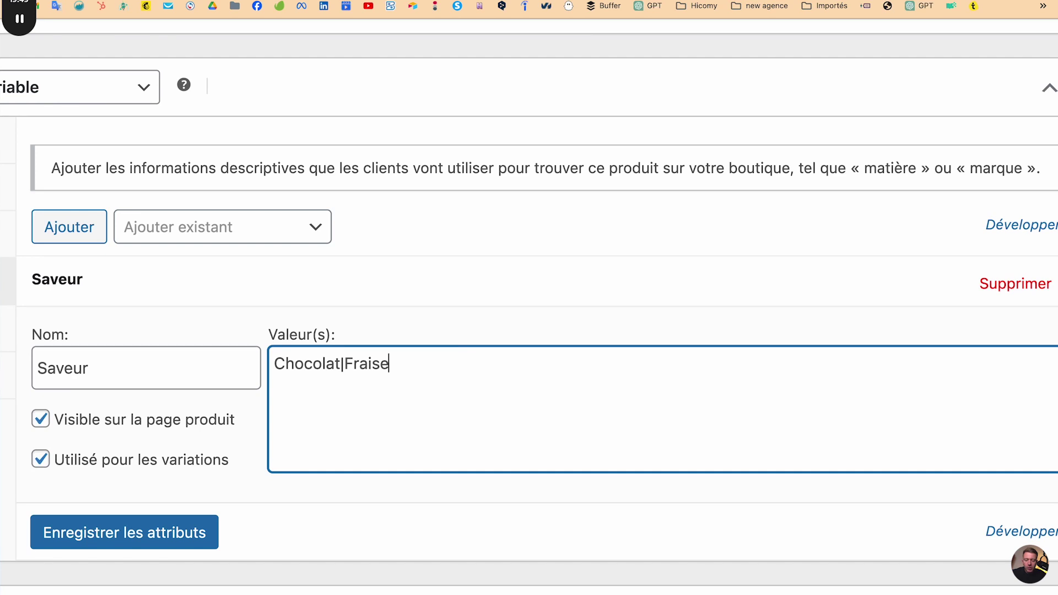
pyautogui.write('|Pistache')
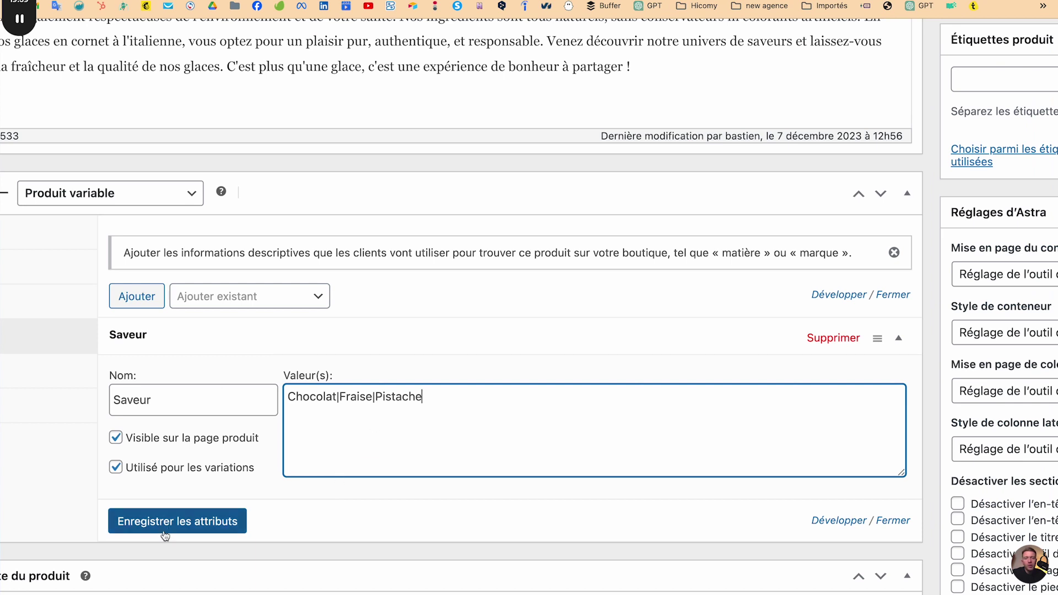
pyautogui.click(182, 522)
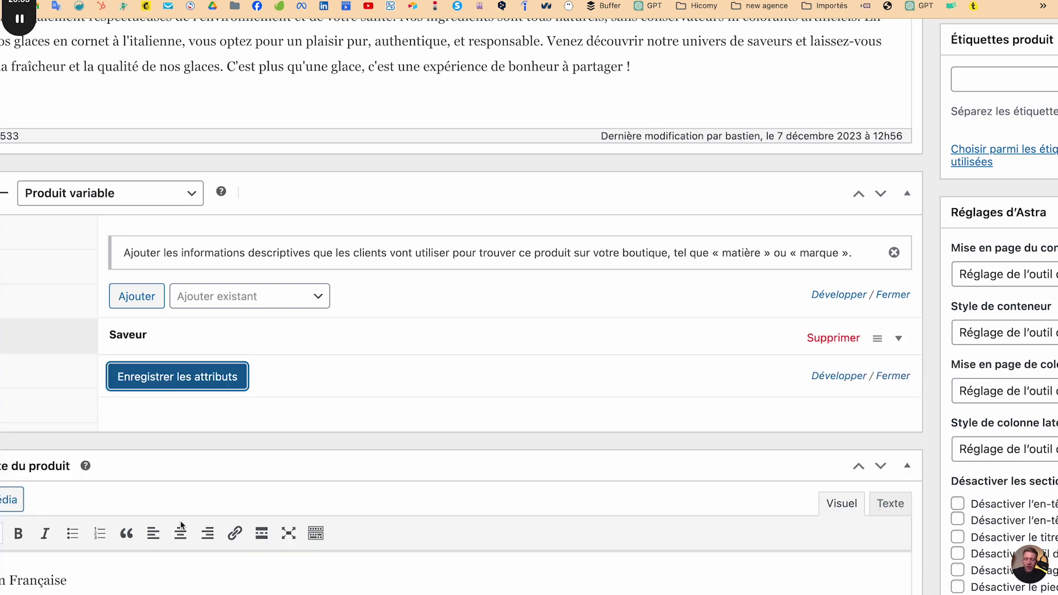
pyautogui.click(142, 334)
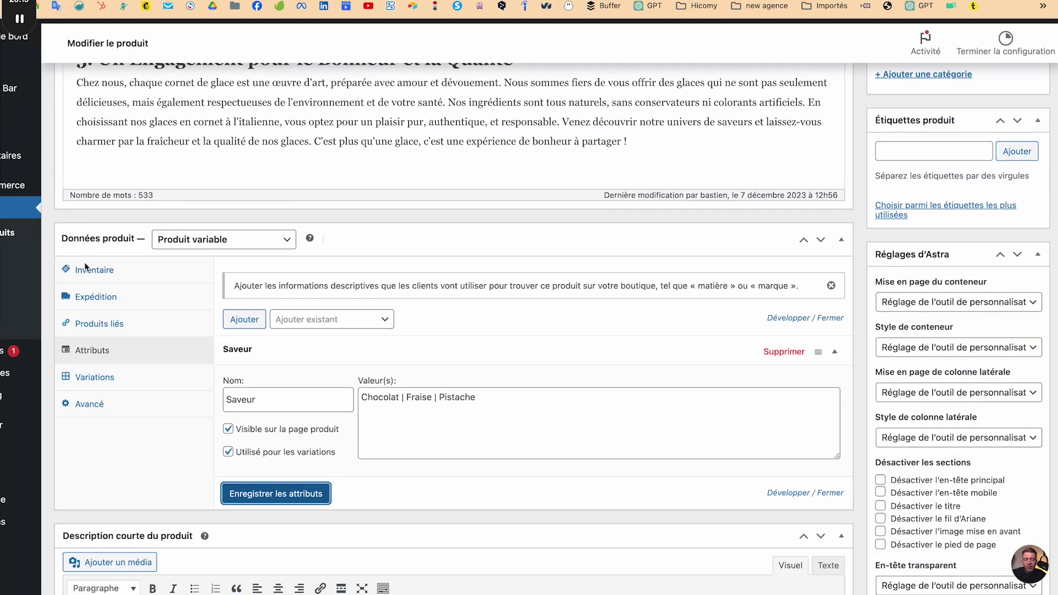
pyautogui.moveTo(18, 119)
pyautogui.moveTo(189, 278)
pyautogui.mouseDown()
pyautogui.moveTo(359, 108)
pyautogui.moveTo(351, 312)
pyautogui.mouseUp()
pyautogui.moveTo(398, 228); pyautogui.dragTo(472, 228)
pyautogui.click(549, 89)
pyautogui.moveTo(550, 101)
pyautogui.mouseDown()
pyautogui.moveTo(586, 33)
pyautogui.moveTo(637, 331)
pyautogui.mouseUp()
pyautogui.moveTo(530, 208); pyautogui.dragTo(703, 190)
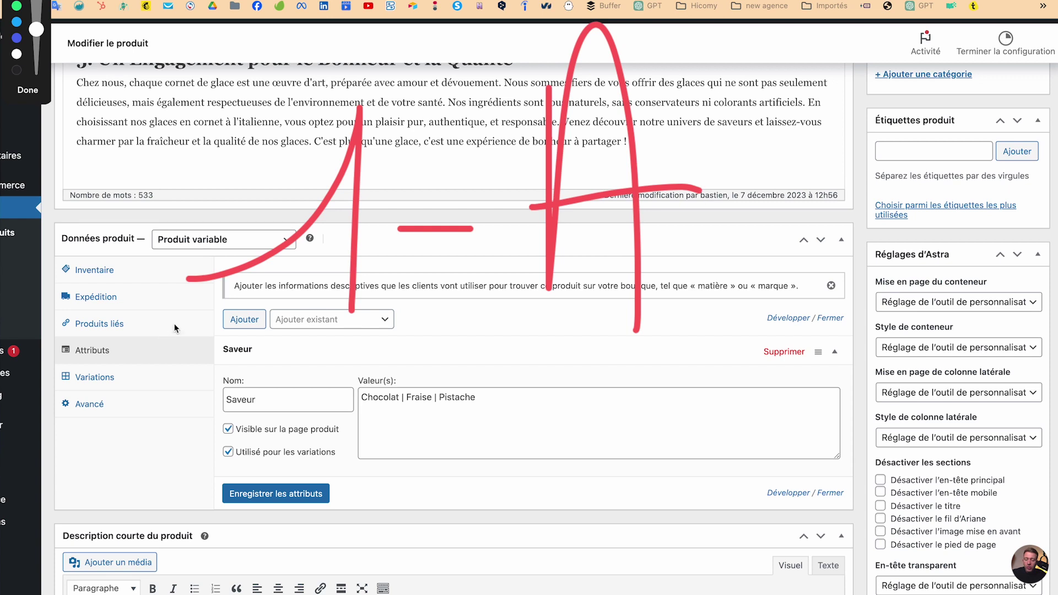
pyautogui.moveTo(163, 327)
pyautogui.mouseDown()
pyautogui.moveTo(40, 329)
pyautogui.moveTo(242, 387)
pyautogui.moveTo(155, 313)
pyautogui.moveTo(108, 251)
pyautogui.moveTo(163, 251)
pyautogui.moveTo(94, 205)
pyautogui.moveTo(57, 265)
pyautogui.mouseUp()
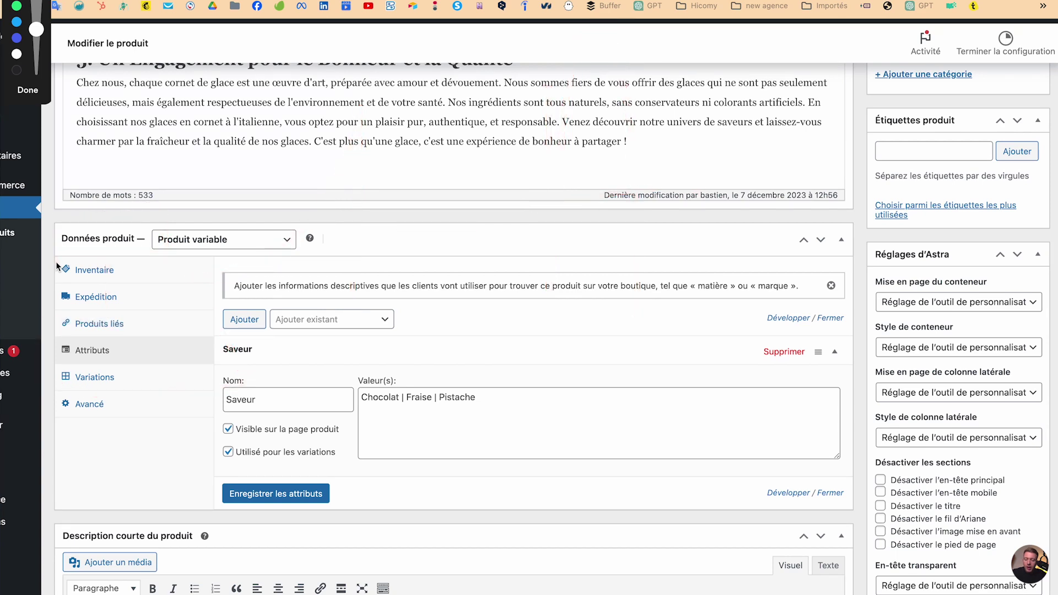
pyautogui.click(119, 344)
pyautogui.moveTo(111, 358)
pyautogui.mouseDown()
pyautogui.moveTo(127, 346)
pyautogui.moveTo(120, 349)
pyautogui.mouseUp()
pyautogui.moveTo(150, 350)
pyautogui.mouseDown()
pyautogui.moveTo(206, 359)
pyautogui.moveTo(140, 385)
pyautogui.mouseUp()
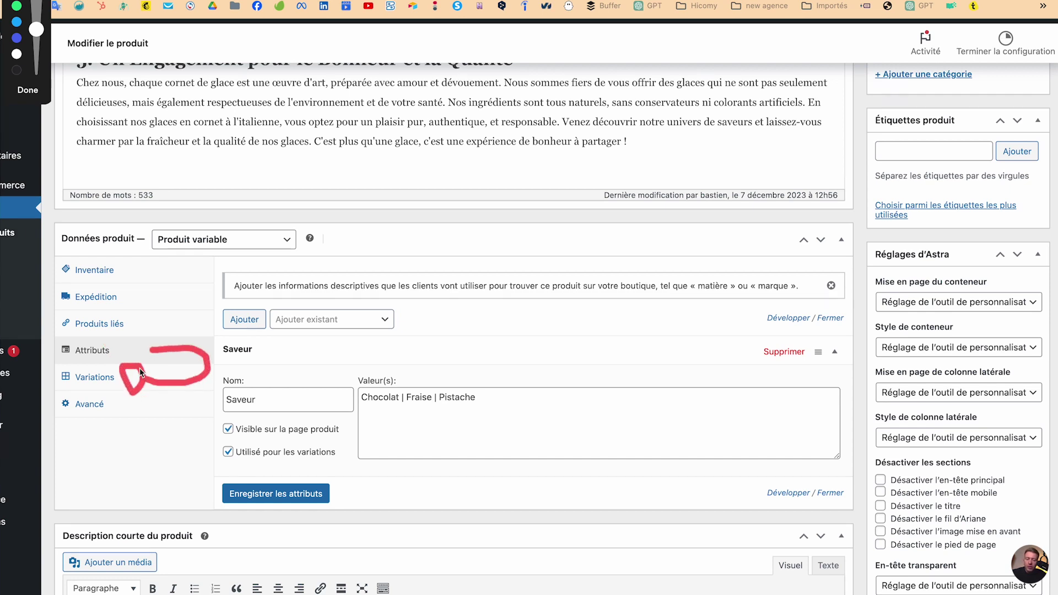
pyautogui.moveTo(103, 372); pyautogui.dragTo(103, 364)
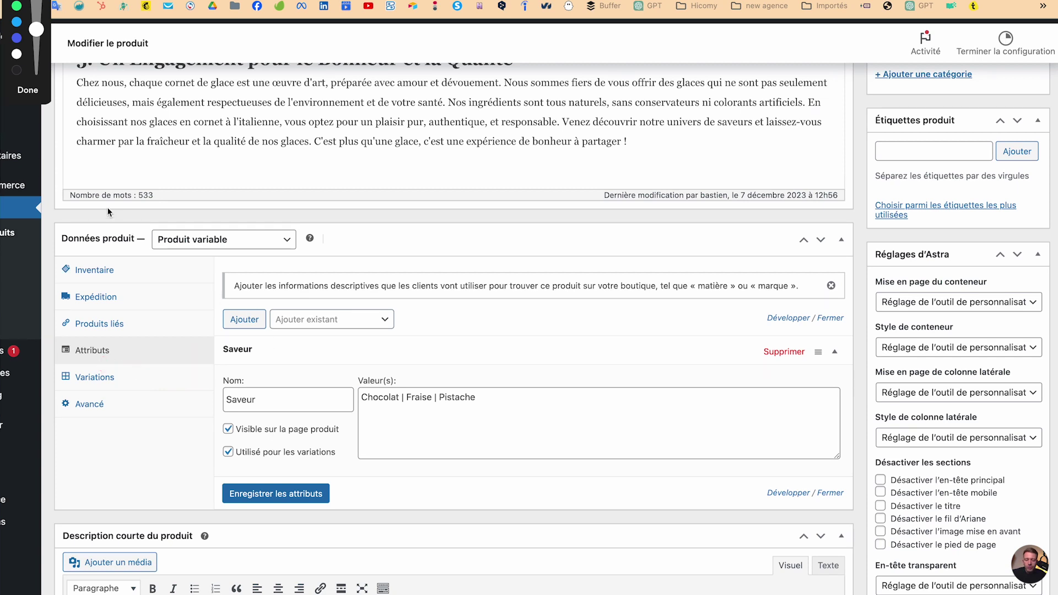
pyautogui.click(27, 90)
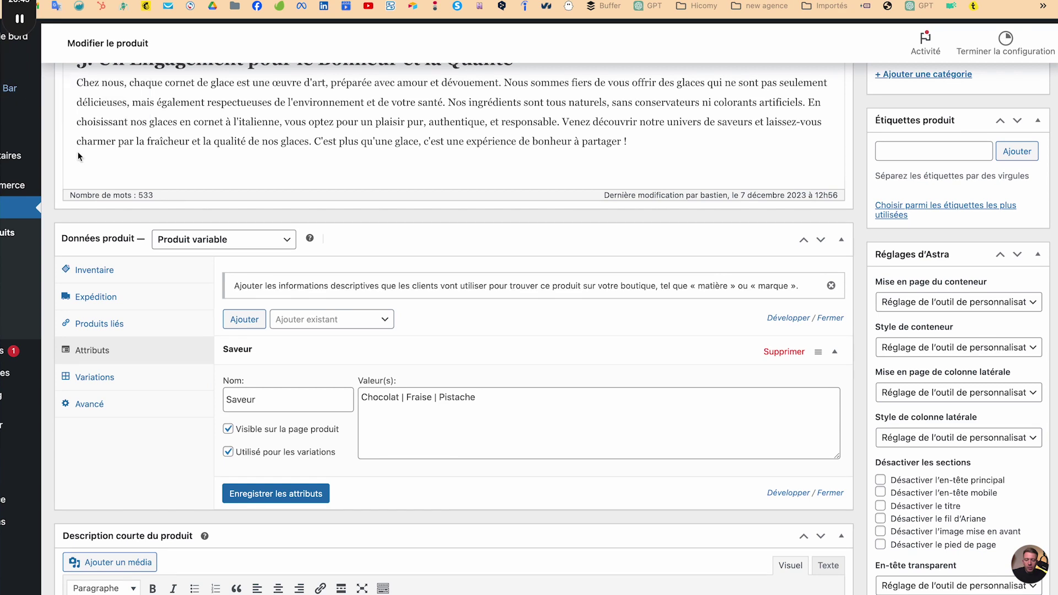
# Go to the product's variations and generate all variations from the Saveur attribute, accepting the confirmation.
pyautogui.click(109, 378)
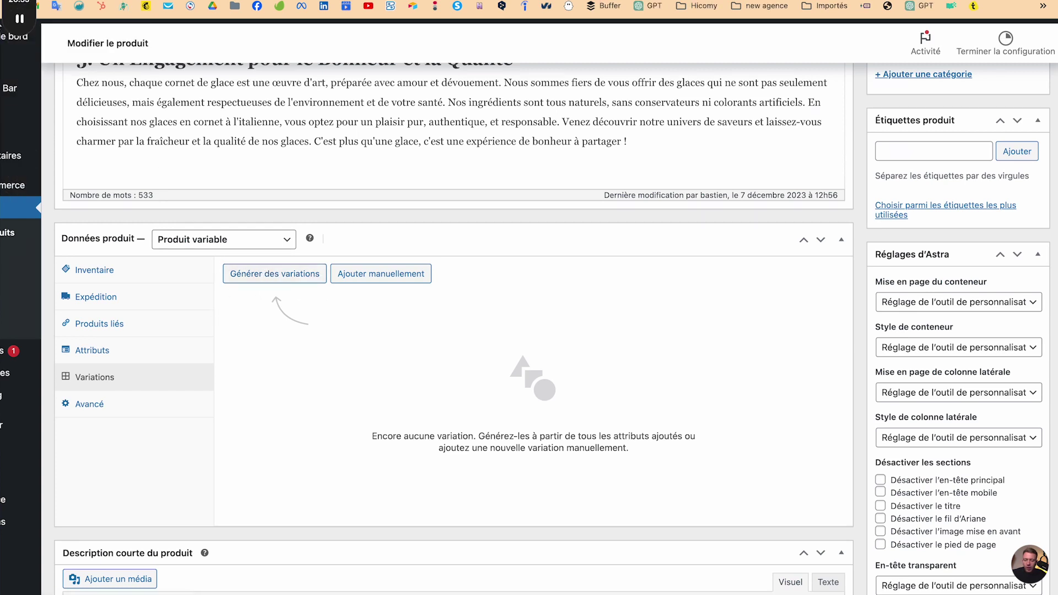
pyautogui.moveTo(19, 20)
pyautogui.click(20, 114)
pyautogui.moveTo(204, 211)
pyautogui.mouseDown()
pyautogui.moveTo(312, 332)
pyautogui.moveTo(325, 240)
pyautogui.moveTo(219, 225)
pyautogui.mouseUp()
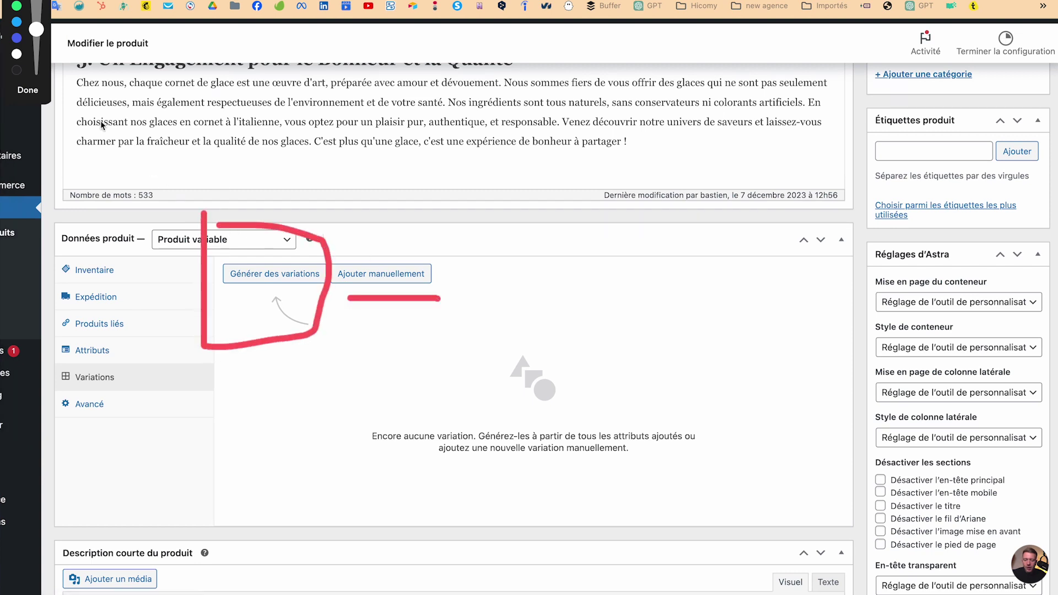
pyautogui.click(27, 90)
pyautogui.click(241, 275)
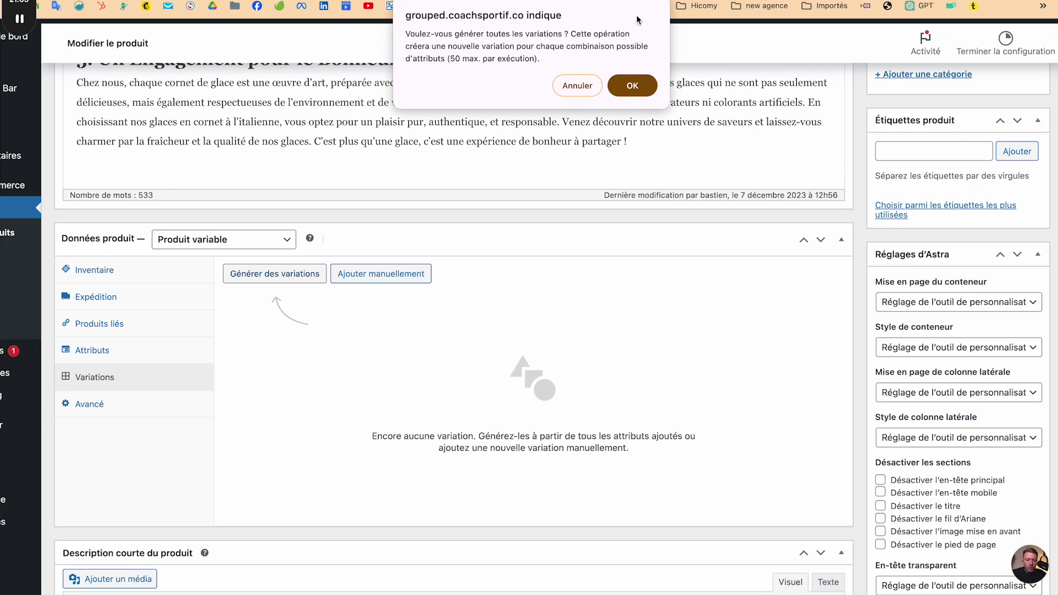
pyautogui.click(636, 91)
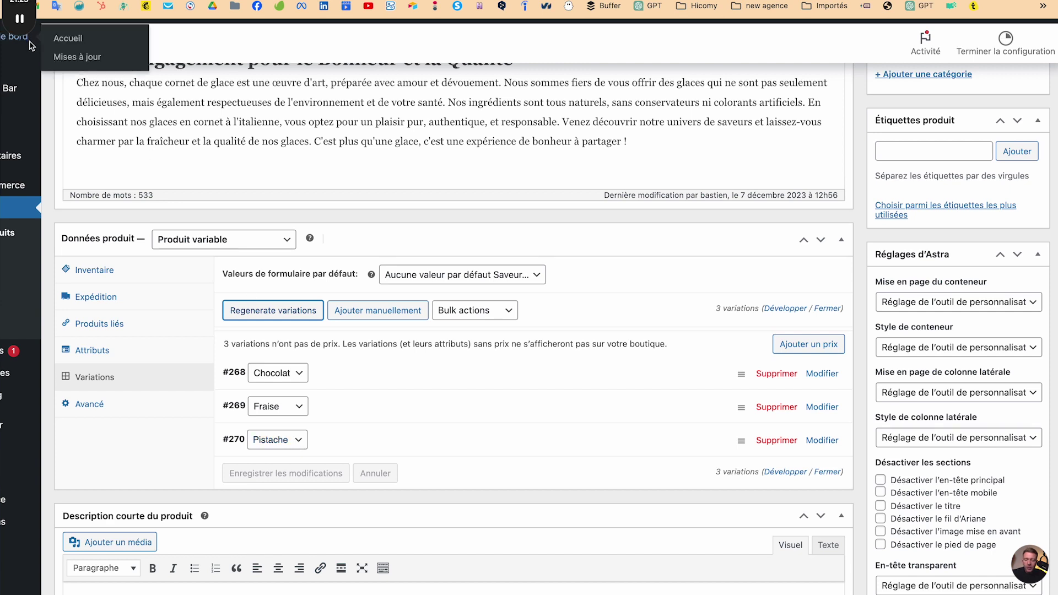
pyautogui.click(16, 110)
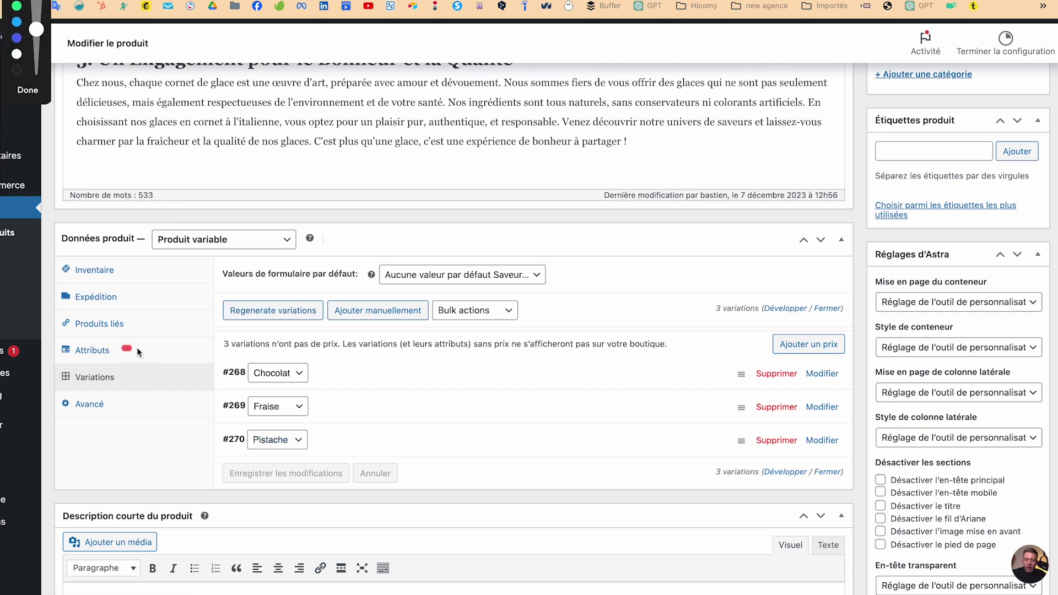
pyautogui.moveTo(141, 329)
pyautogui.mouseDown()
pyautogui.moveTo(120, 346)
pyautogui.moveTo(144, 333)
pyautogui.mouseUp()
pyautogui.moveTo(143, 365); pyautogui.dragTo(150, 370)
pyautogui.moveTo(323, 352)
pyautogui.mouseDown()
pyautogui.moveTo(329, 455)
pyautogui.moveTo(253, 472)
pyautogui.moveTo(223, 352)
pyautogui.mouseUp()
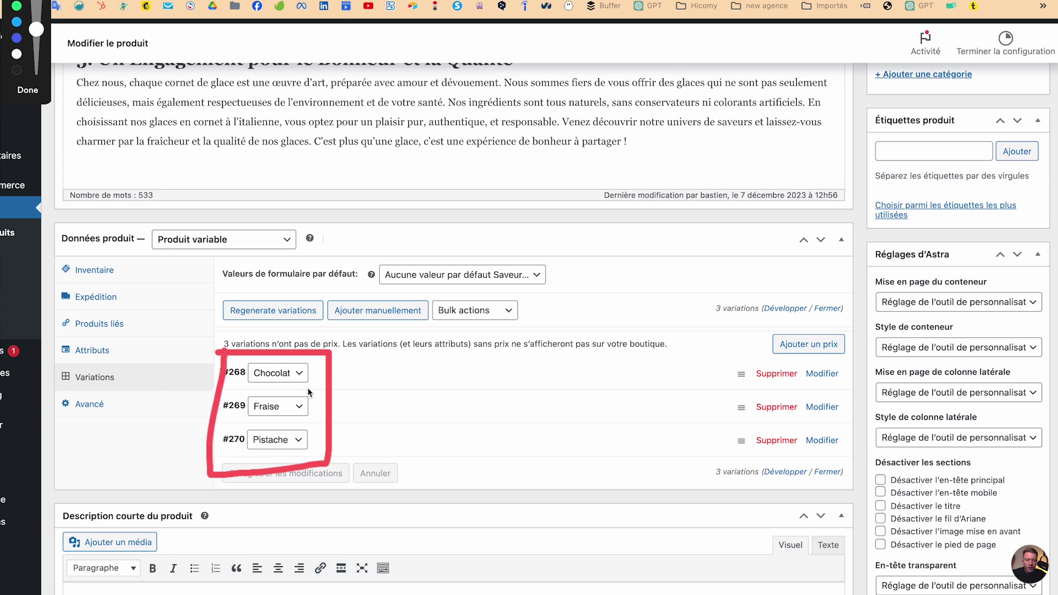
pyautogui.moveTo(330, 370); pyautogui.dragTo(378, 371)
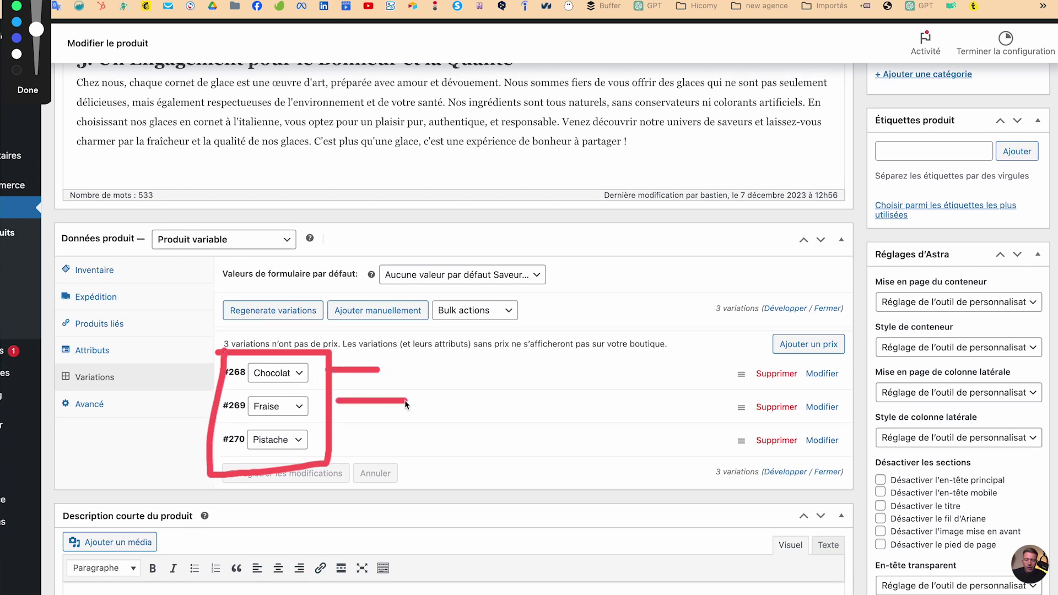
pyautogui.moveTo(334, 431); pyautogui.dragTo(444, 432)
pyautogui.moveTo(453, 356); pyautogui.dragTo(453, 445)
pyautogui.moveTo(455, 364)
pyautogui.mouseDown()
pyautogui.moveTo(468, 349)
pyautogui.moveTo(500, 474)
pyautogui.mouseUp()
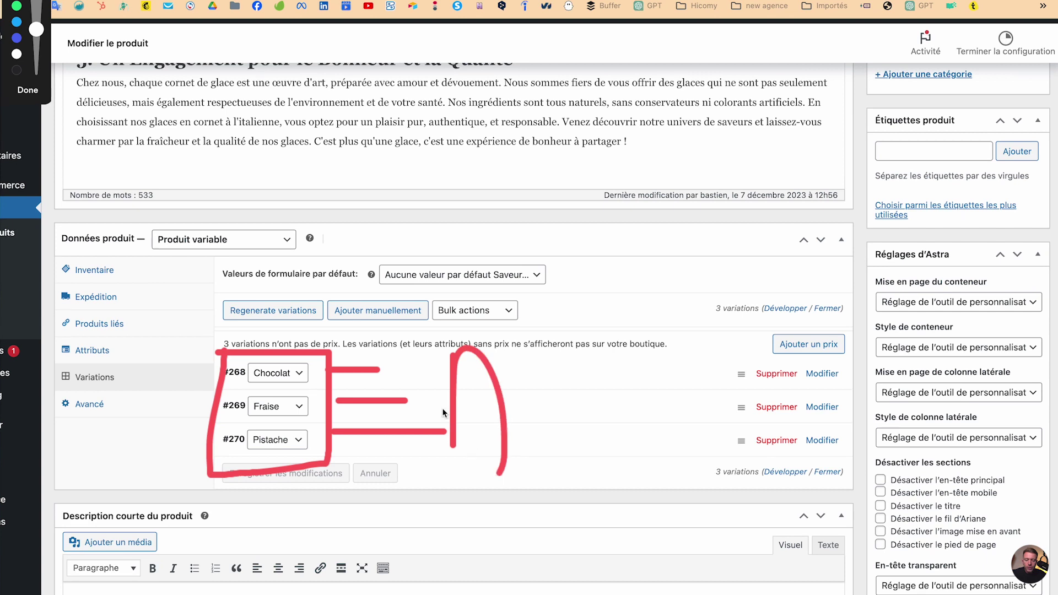
pyautogui.moveTo(434, 401); pyautogui.dragTo(519, 403)
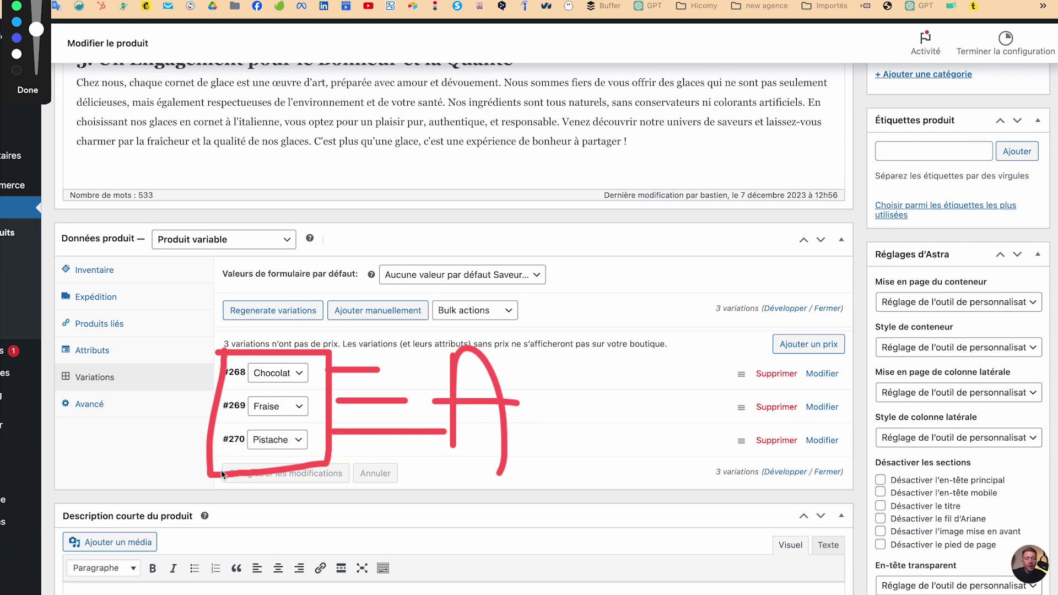
pyautogui.moveTo(230, 460)
pyautogui.mouseDown()
pyautogui.moveTo(258, 461)
pyautogui.moveTo(262, 476)
pyautogui.moveTo(249, 484)
pyautogui.mouseUp()
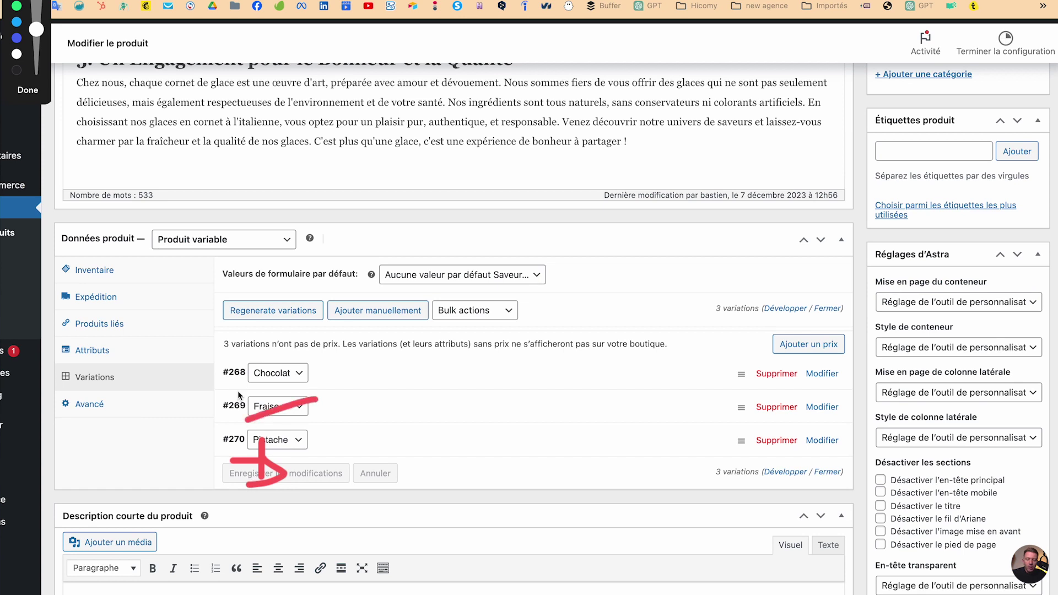
pyautogui.moveTo(237, 392); pyautogui.dragTo(360, 435)
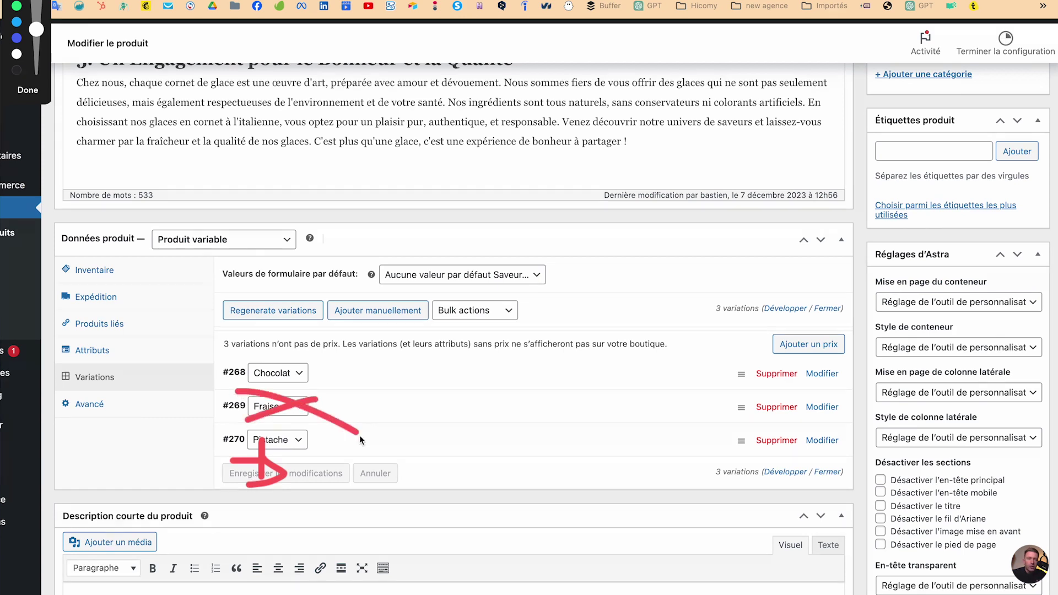
pyautogui.click(27, 90)
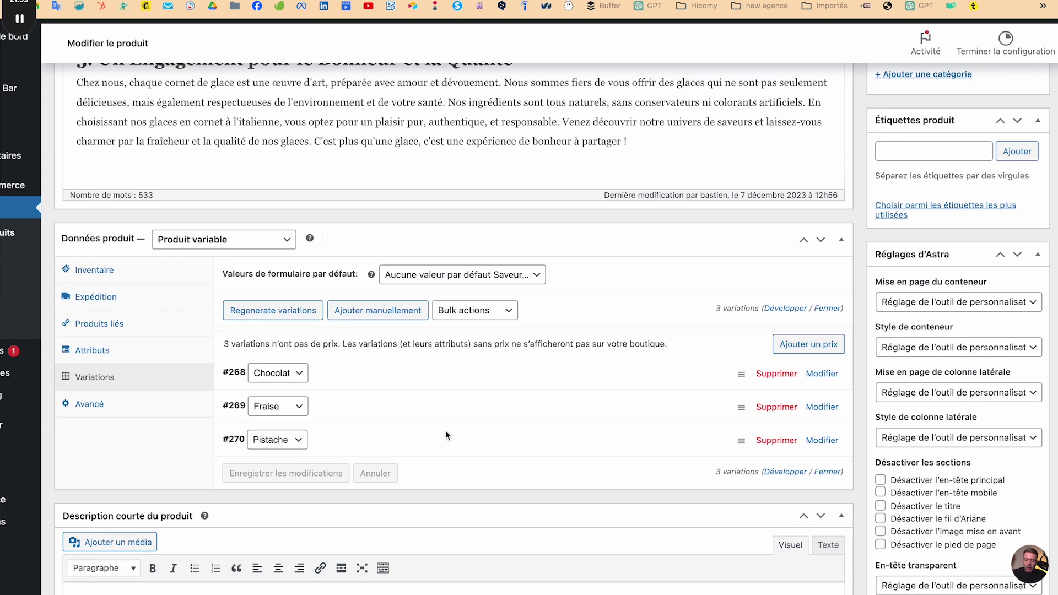
# Expand the Chocolat variation to examine its available fields, and collapse it again.
pyautogui.click(415, 374)
pyautogui.scroll(-3, 415, 375)
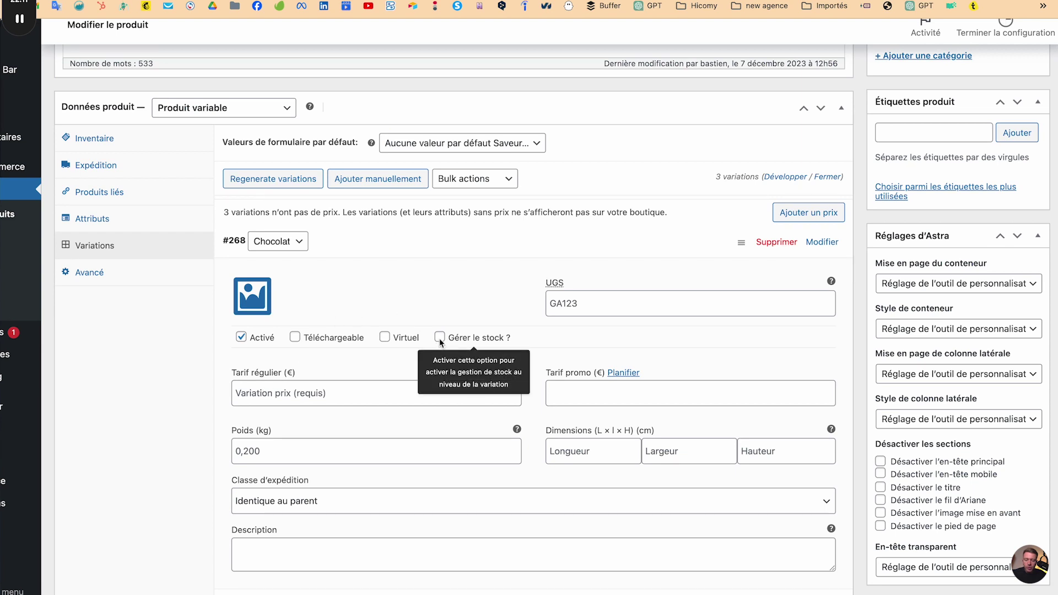
pyautogui.click(425, 242)
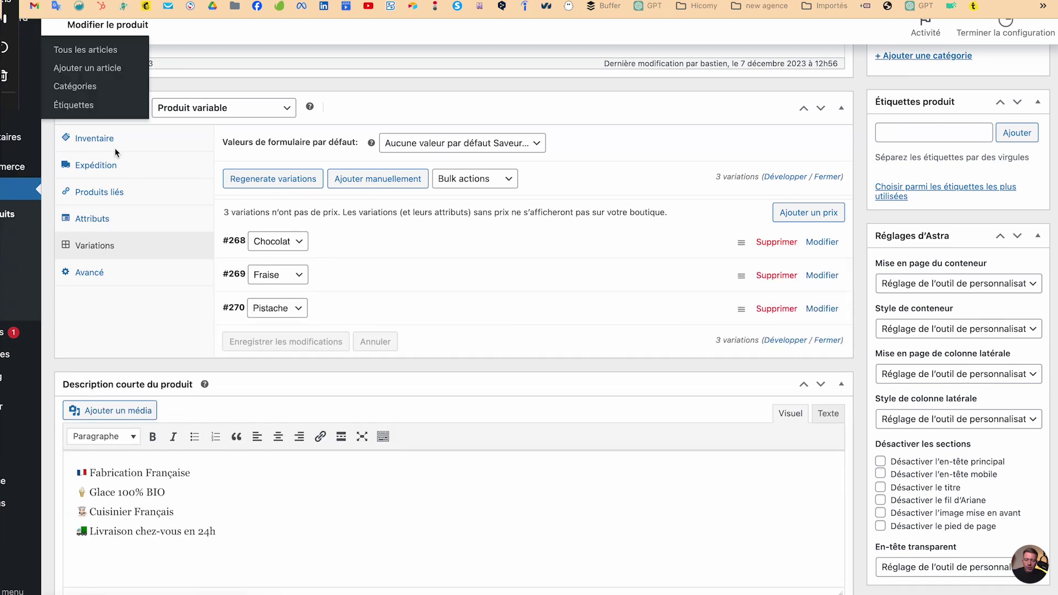
pyautogui.press('super+shift+a')
pyautogui.moveTo(388, 231)
pyautogui.mouseDown()
pyautogui.moveTo(299, 216)
pyautogui.moveTo(409, 270)
pyautogui.moveTo(717, 245)
pyautogui.moveTo(571, 212)
pyautogui.moveTo(374, 223)
pyautogui.moveTo(468, 245)
pyautogui.moveTo(425, 234)
pyautogui.moveTo(495, 231)
pyautogui.mouseUp()
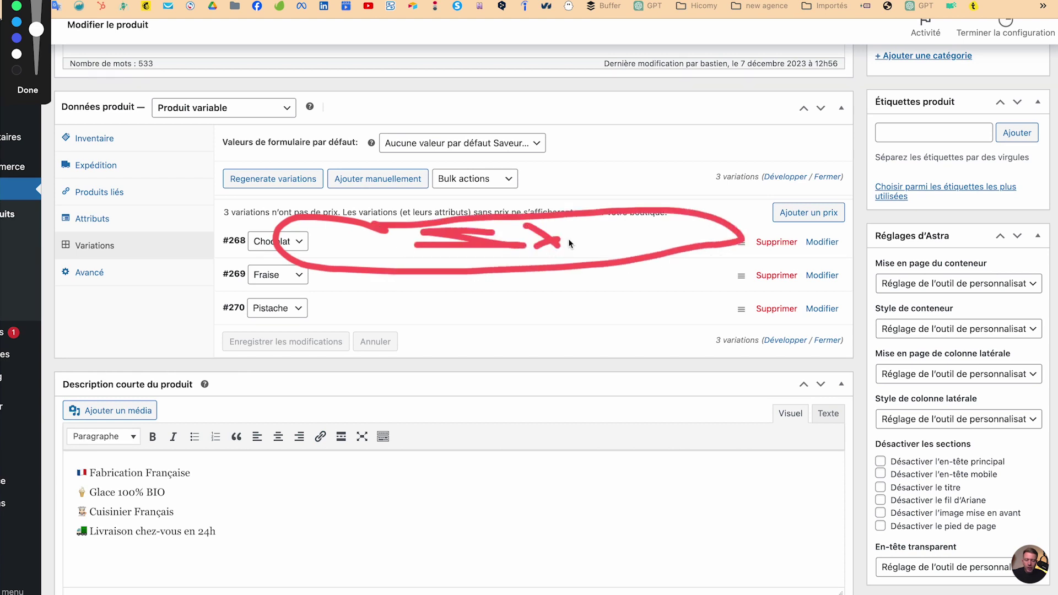
pyautogui.moveTo(602, 243); pyautogui.dragTo(646, 243)
pyautogui.click(395, 241)
pyautogui.click(414, 248)
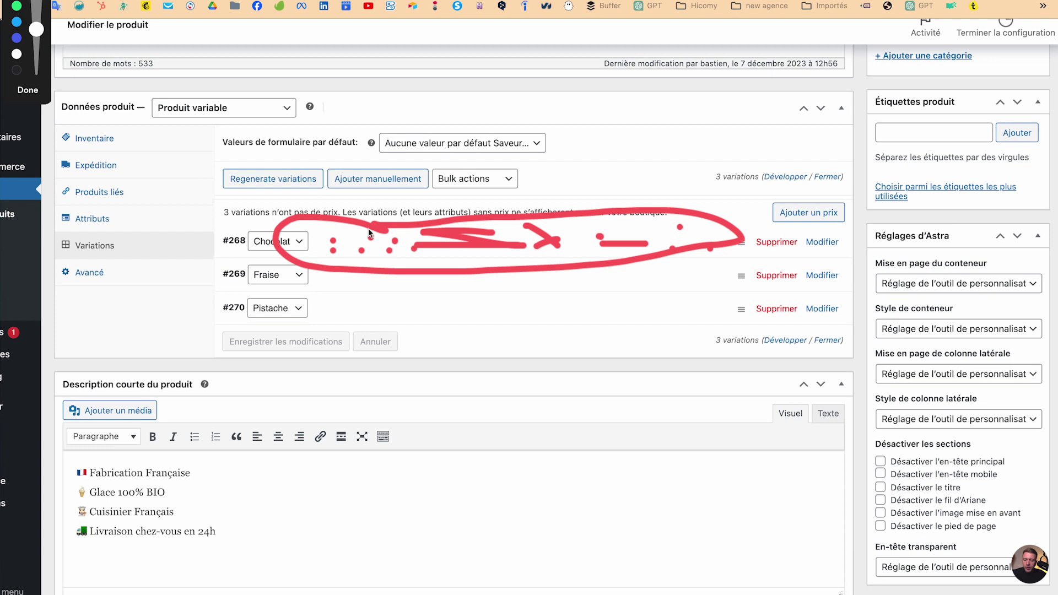
pyautogui.click(28, 90)
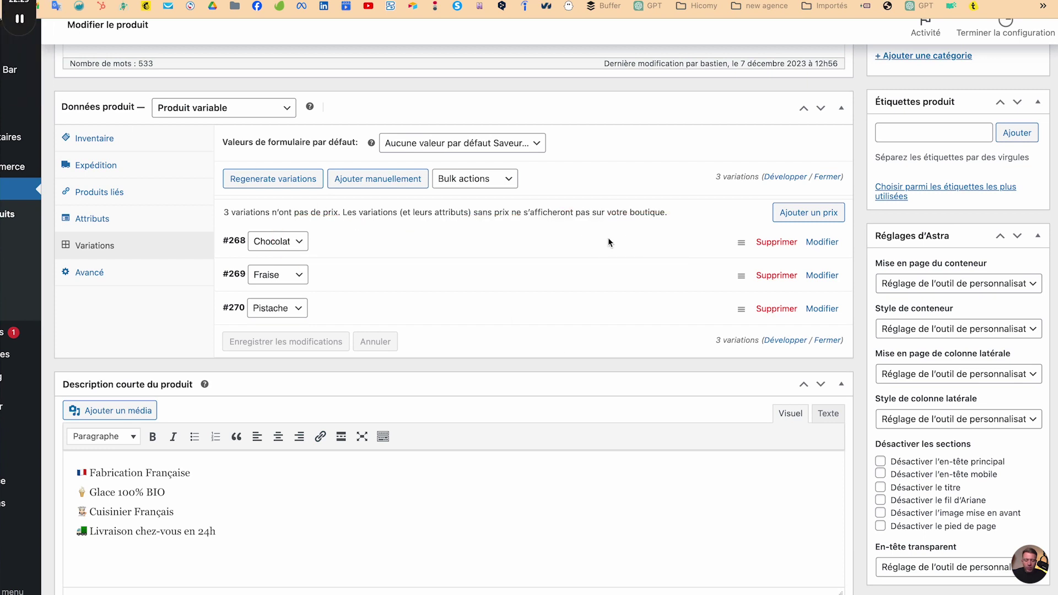
# Expand and collapse the Chocolat, Fraise and Pistache variations one at a time to examine each one's own settings.
pyautogui.click(627, 243)
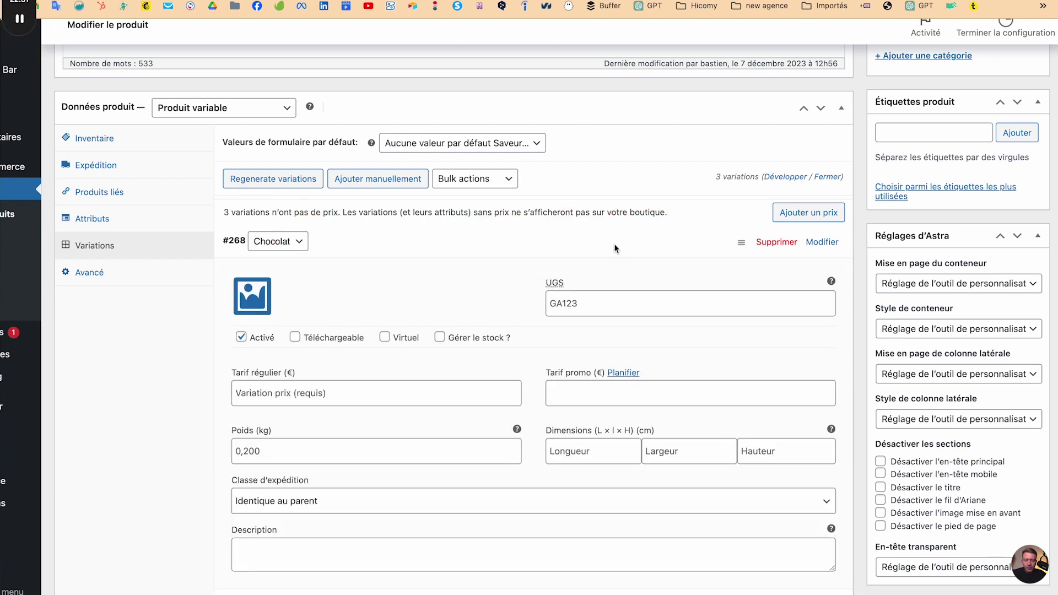
pyautogui.click(614, 242)
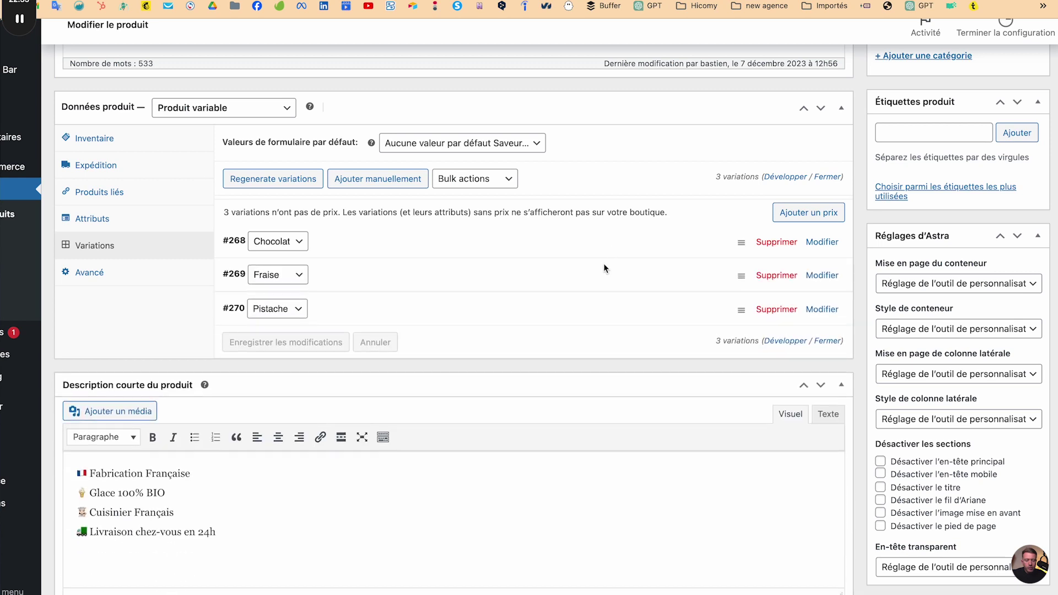
pyautogui.click(604, 264)
pyautogui.click(604, 263)
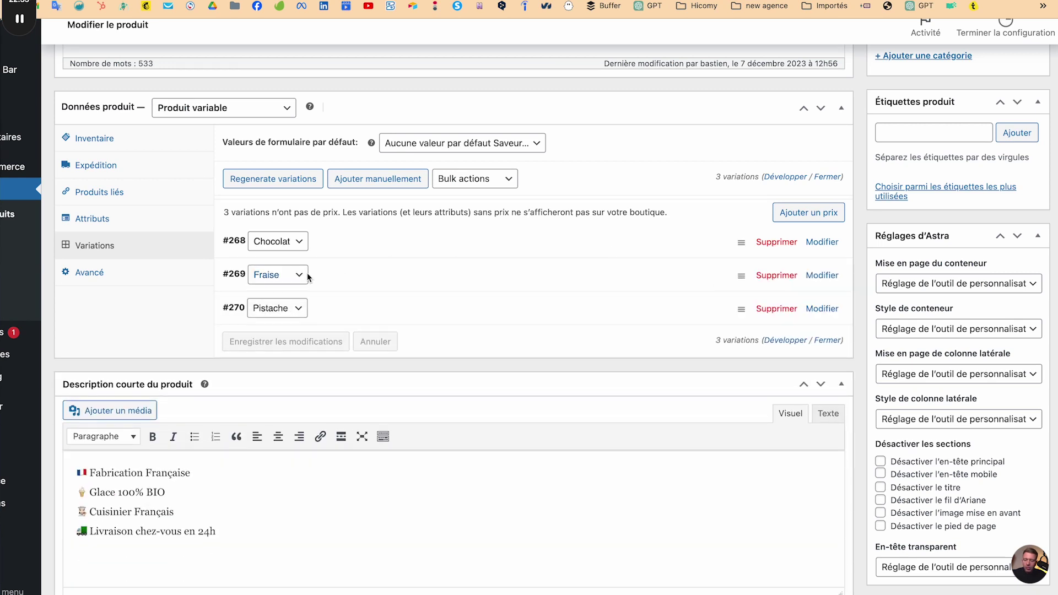
pyautogui.click(322, 244)
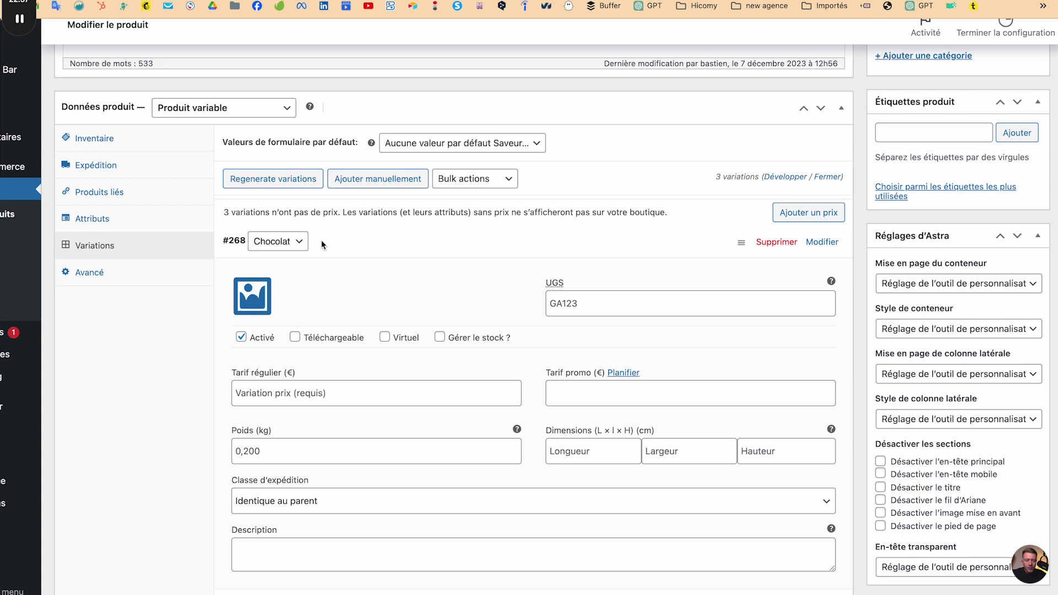
pyautogui.click(322, 277)
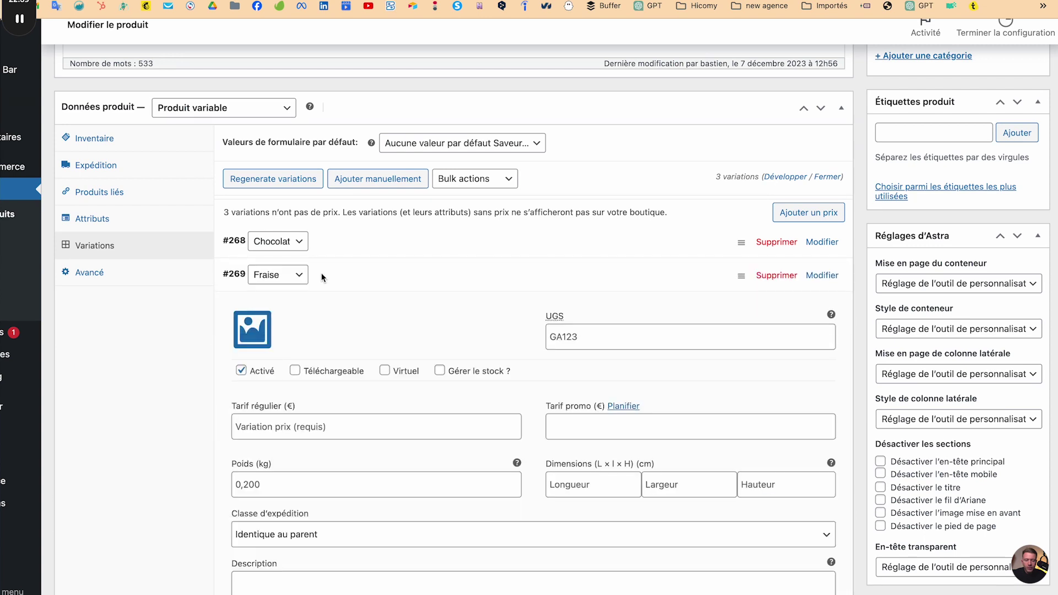
pyautogui.click(323, 276)
pyautogui.click(322, 306)
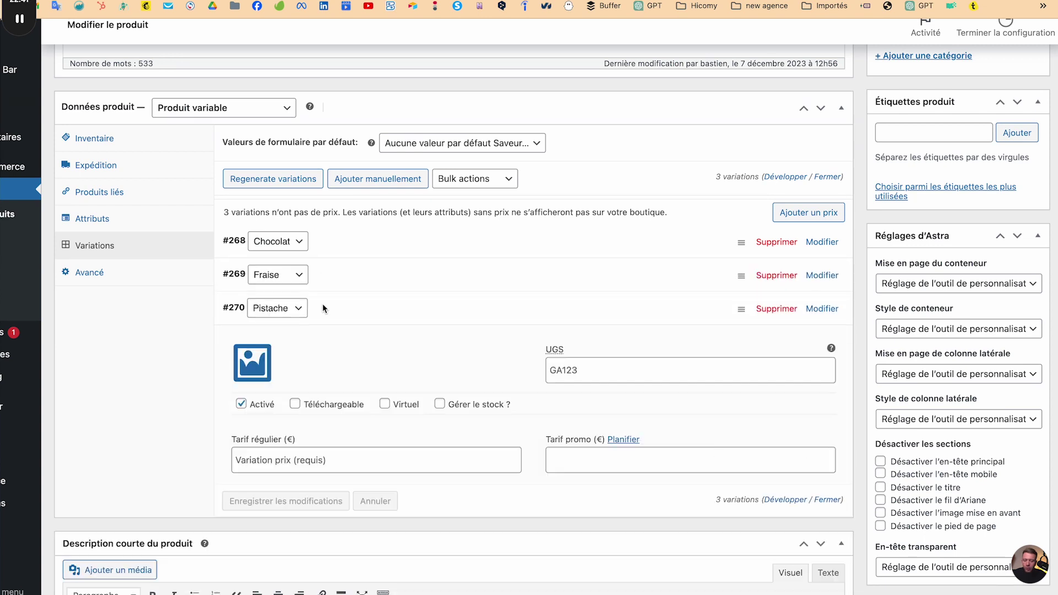
pyautogui.click(323, 308)
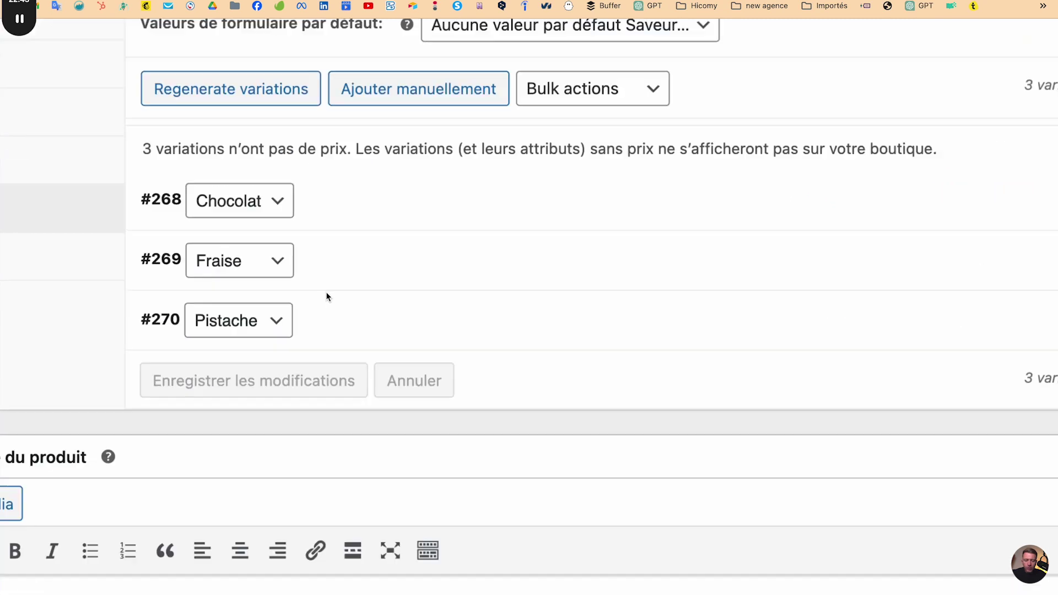
pyautogui.click(324, 256)
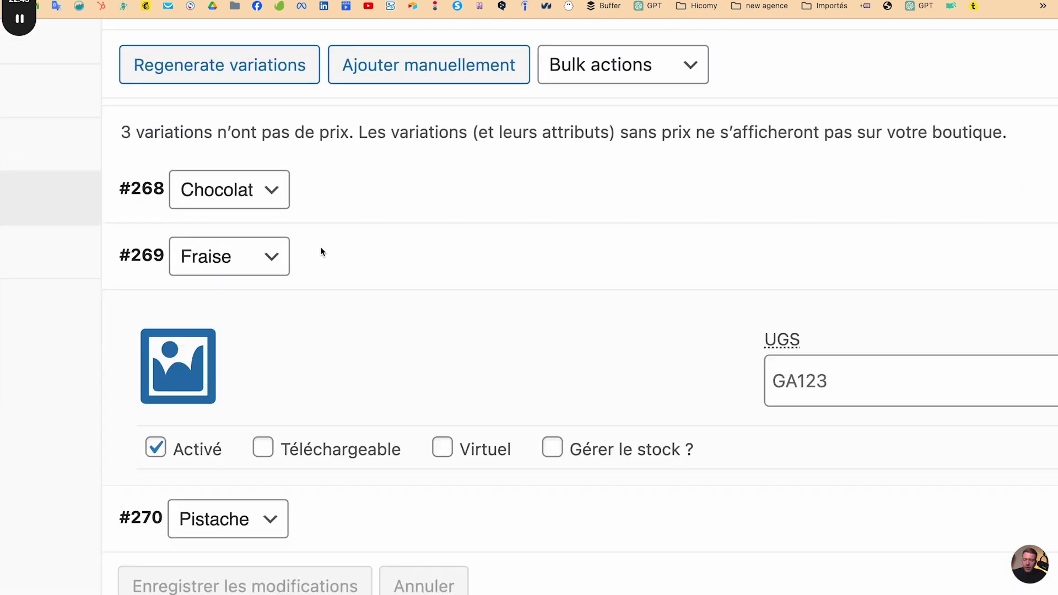
pyautogui.click(323, 252)
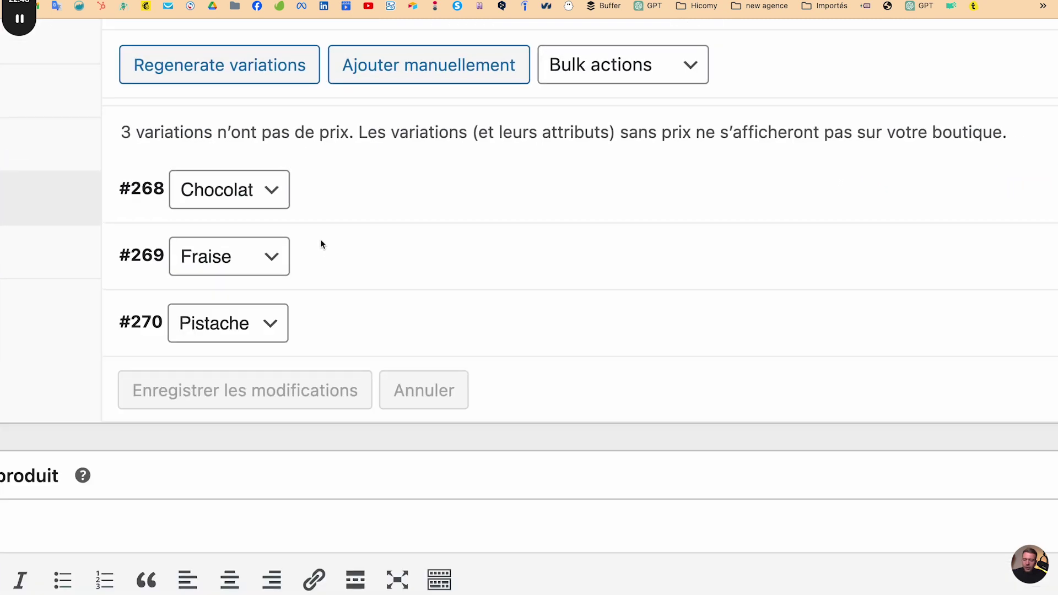
pyautogui.click(319, 200)
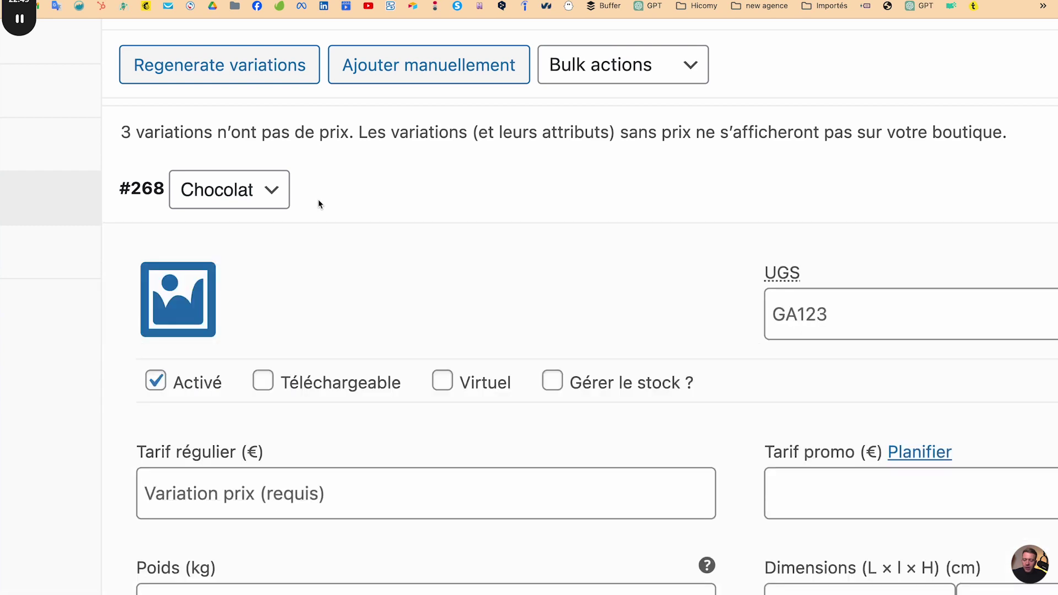
pyautogui.click(318, 203)
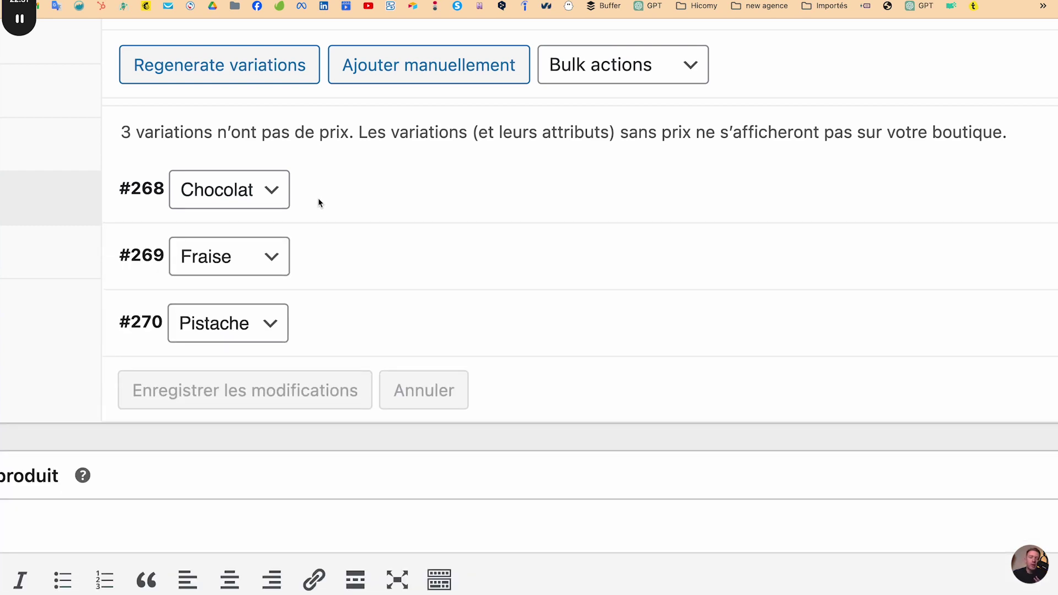
# Expand the Chocolat variation and set its UGS to GA123-CHOCOLAT.
pyautogui.scroll(-3, 319, 203)
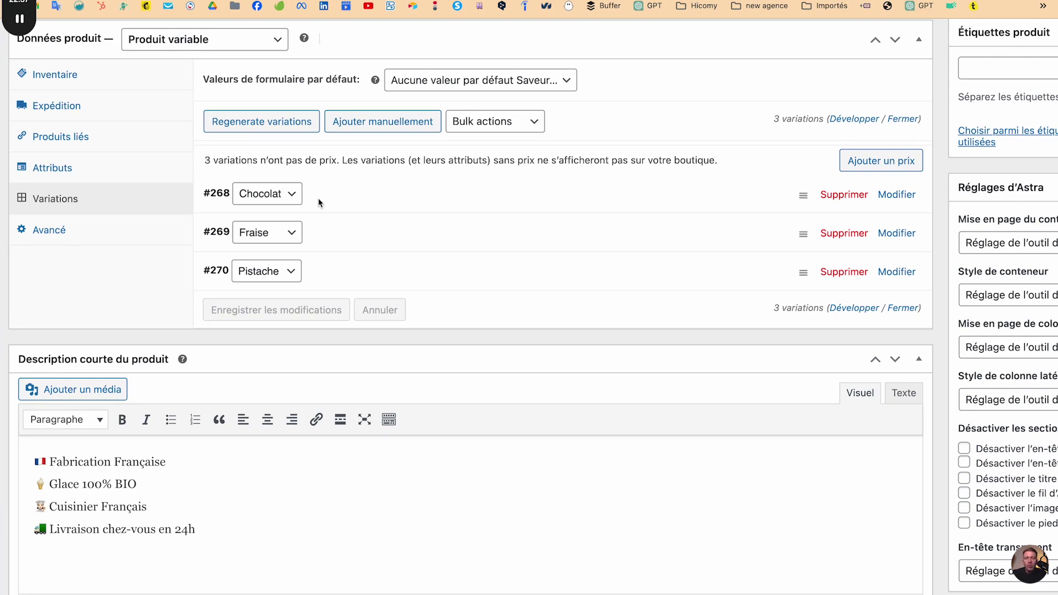
pyautogui.click(319, 197)
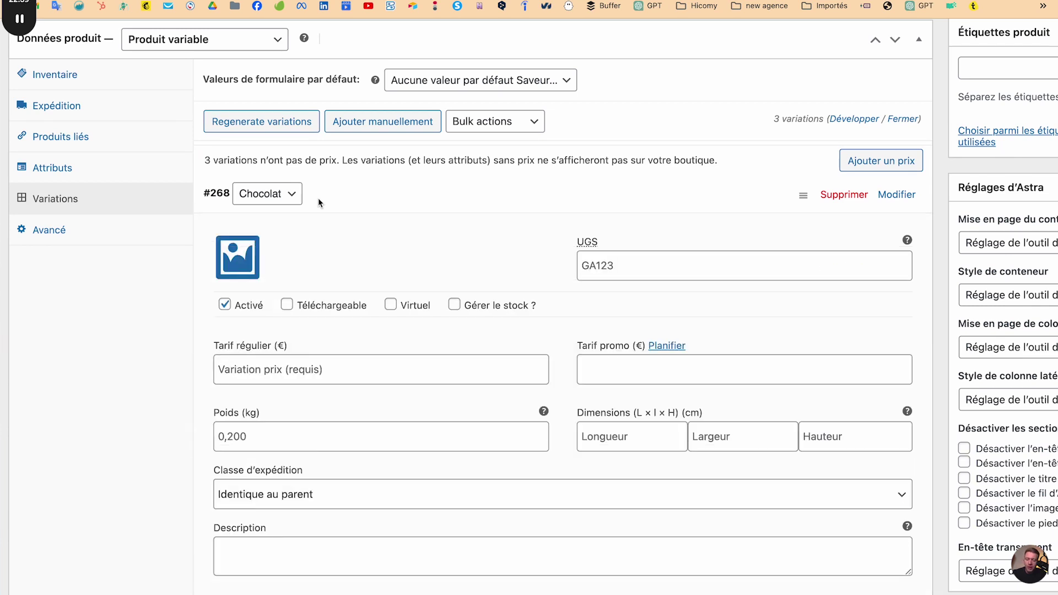
pyautogui.scroll(-1, 319, 197)
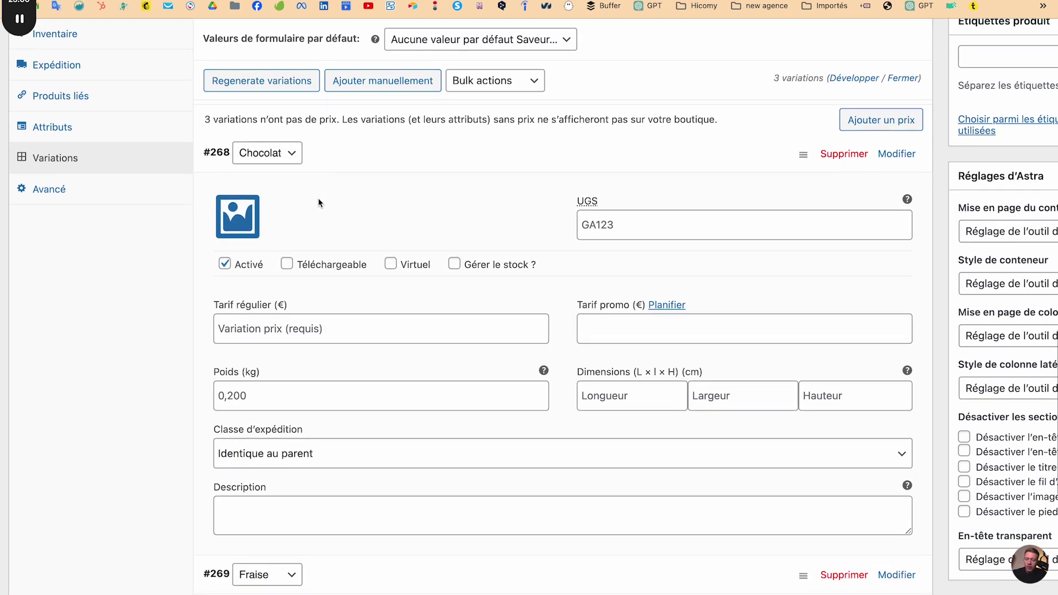
pyautogui.click(594, 229)
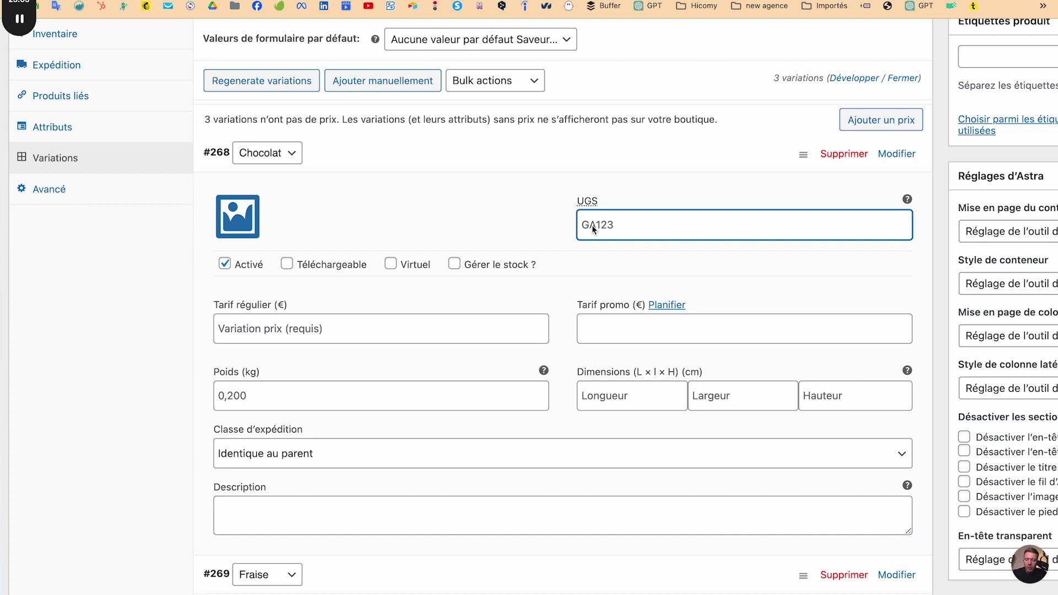
pyautogui.write('GA123-CHOCOLAT')
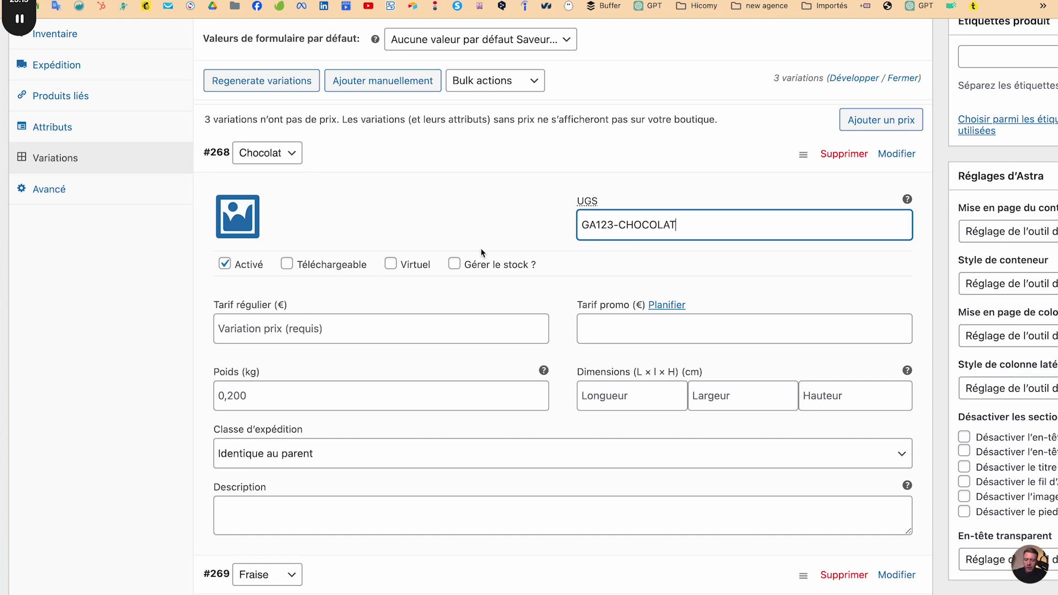
# Enable stock management for the Chocolat variation, with a regular price of 5 € and a stock quantity of 200.
pyautogui.click(455, 266)
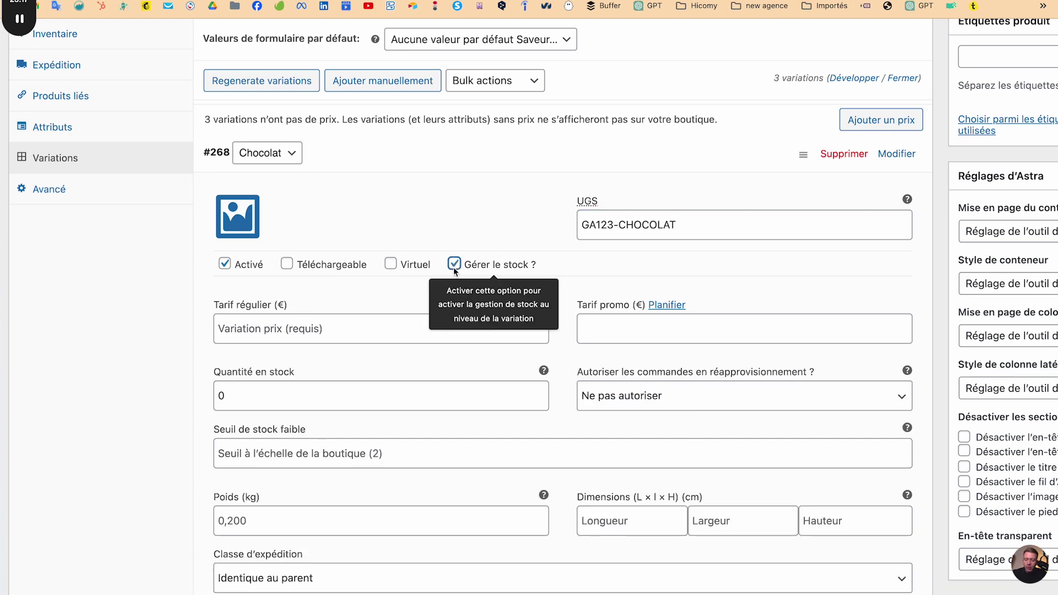
pyautogui.click(235, 333)
pyautogui.write('5')
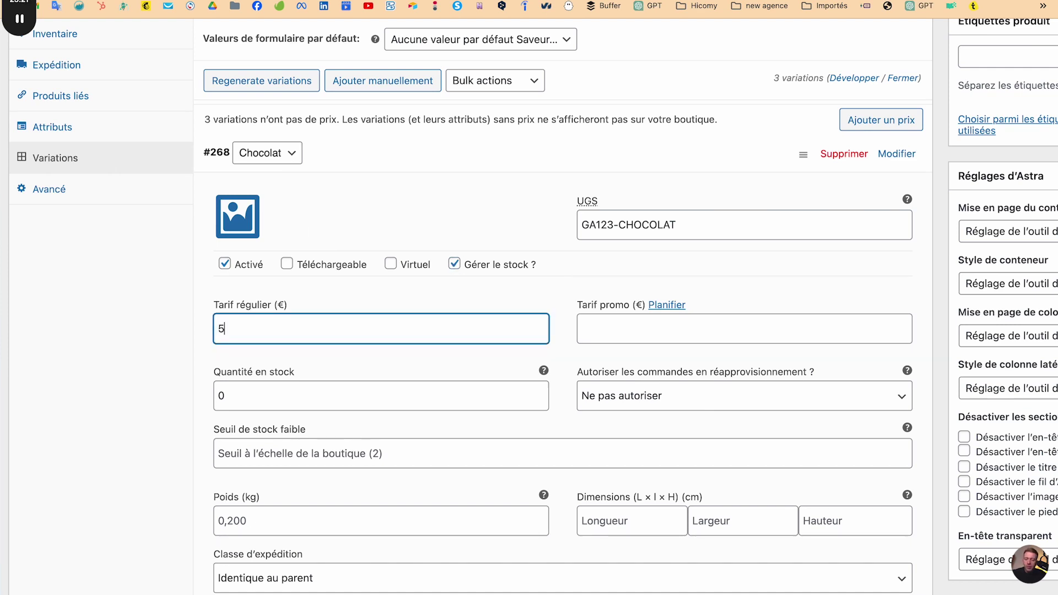
pyautogui.click(247, 350)
pyautogui.click(221, 396)
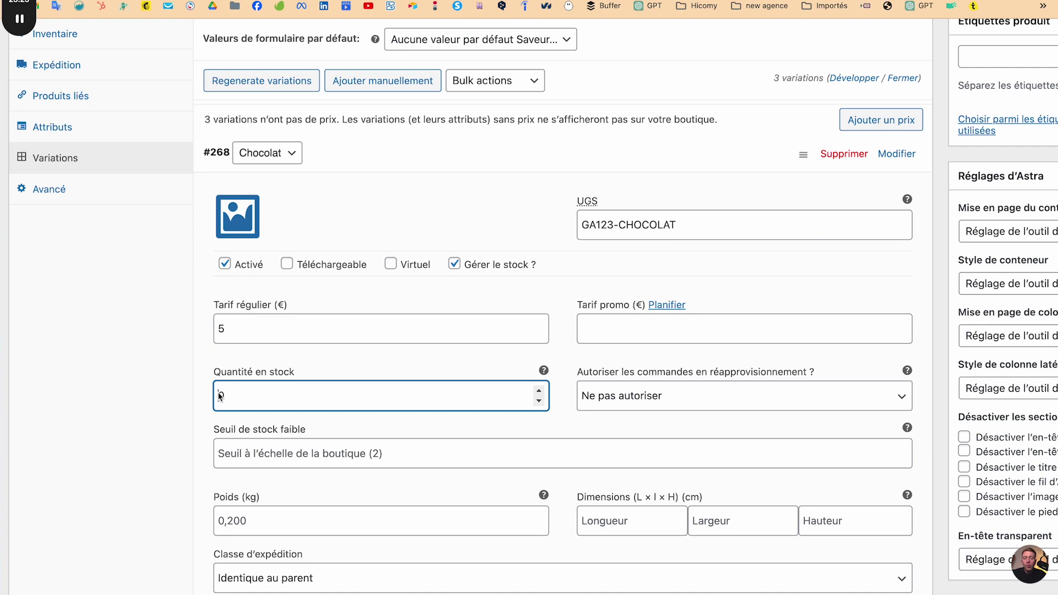
pyautogui.write('200')
pyautogui.click(296, 361)
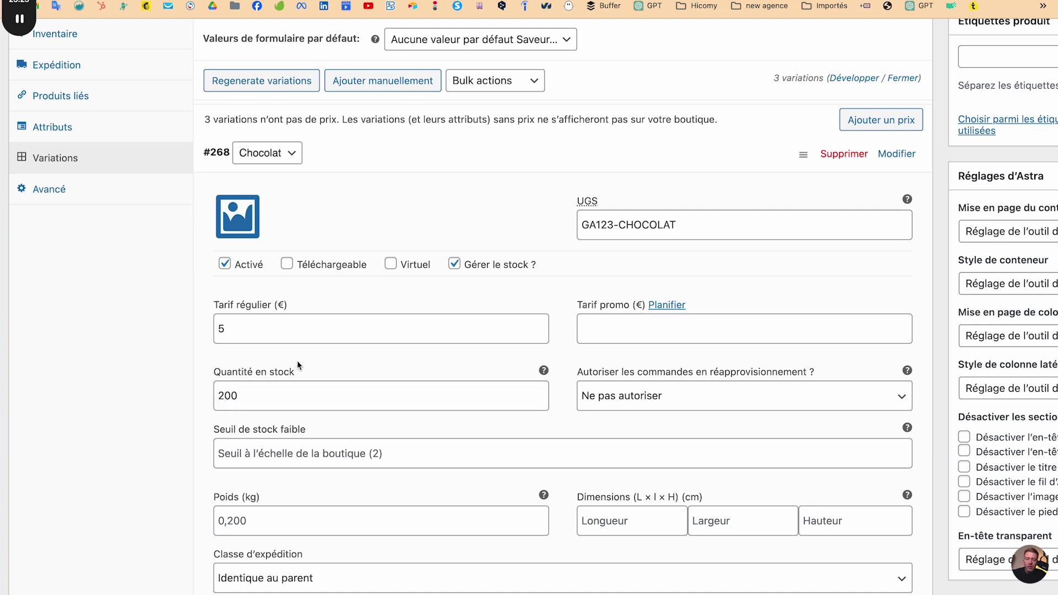
# Set the Chocolat variation's backorders to Autoriser and its low stock threshold to 10.
pyautogui.click(647, 398)
pyautogui.click(639, 425)
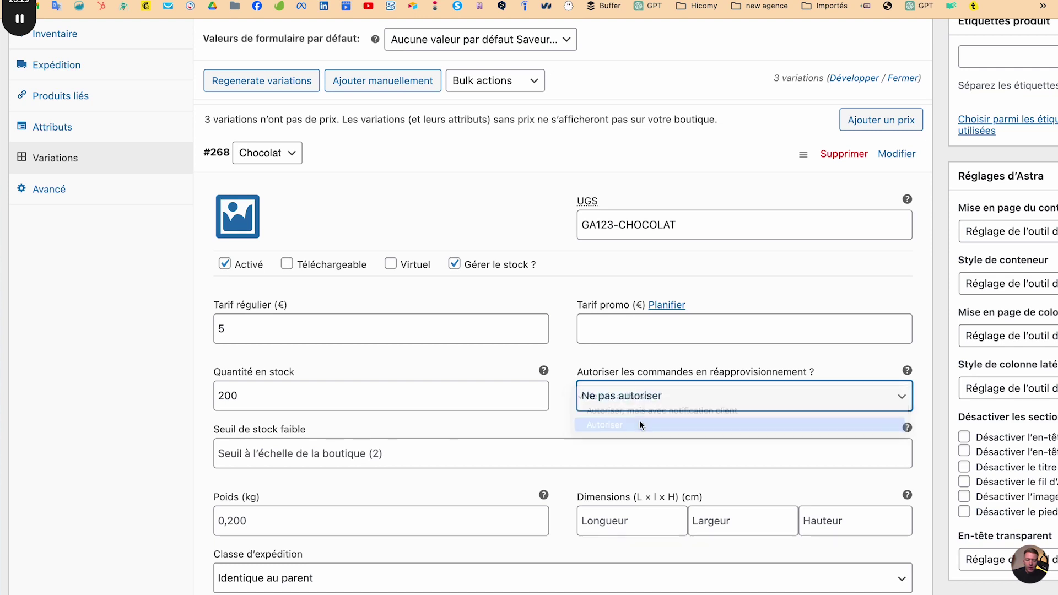
pyautogui.scroll(-2, 639, 420)
pyautogui.click(400, 375)
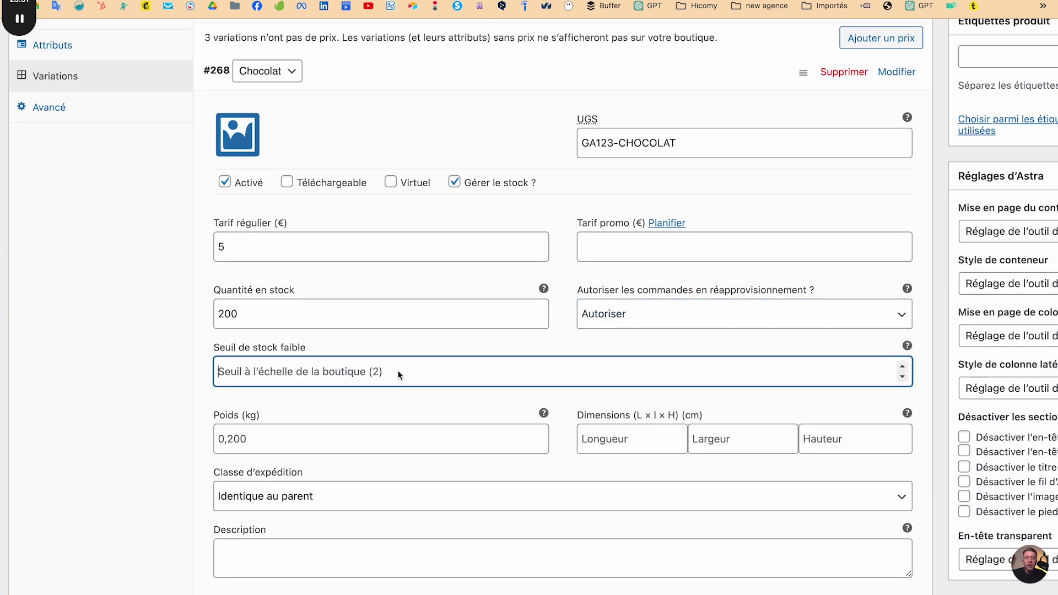
pyautogui.write('10')
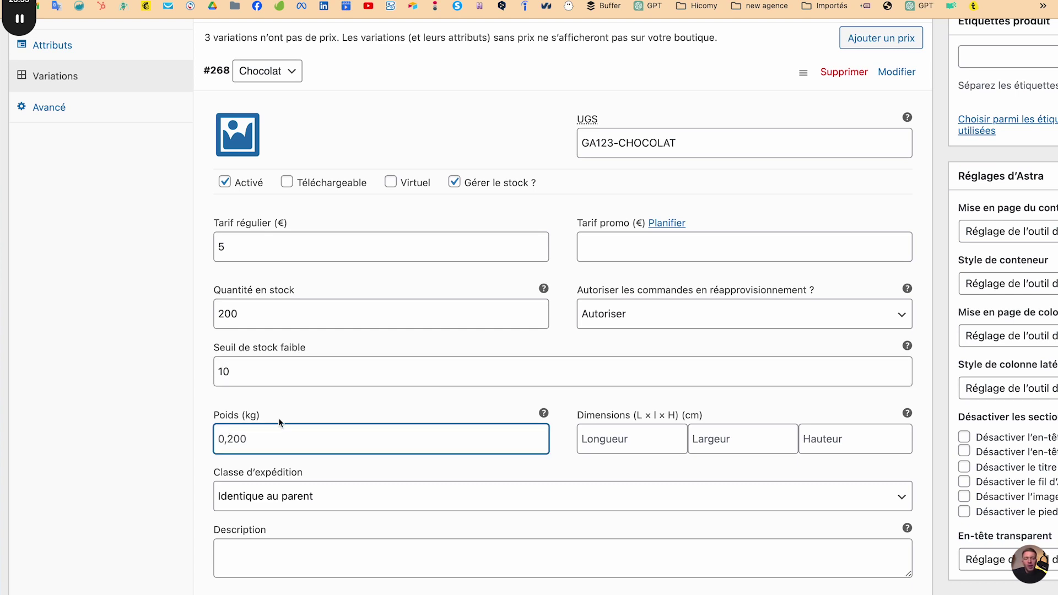
# Set the Chocolat variation's weight to 0,200 kg.
pyautogui.write('0,200')
pyautogui.click(174, 469)
pyautogui.scroll(-1, 173, 469)
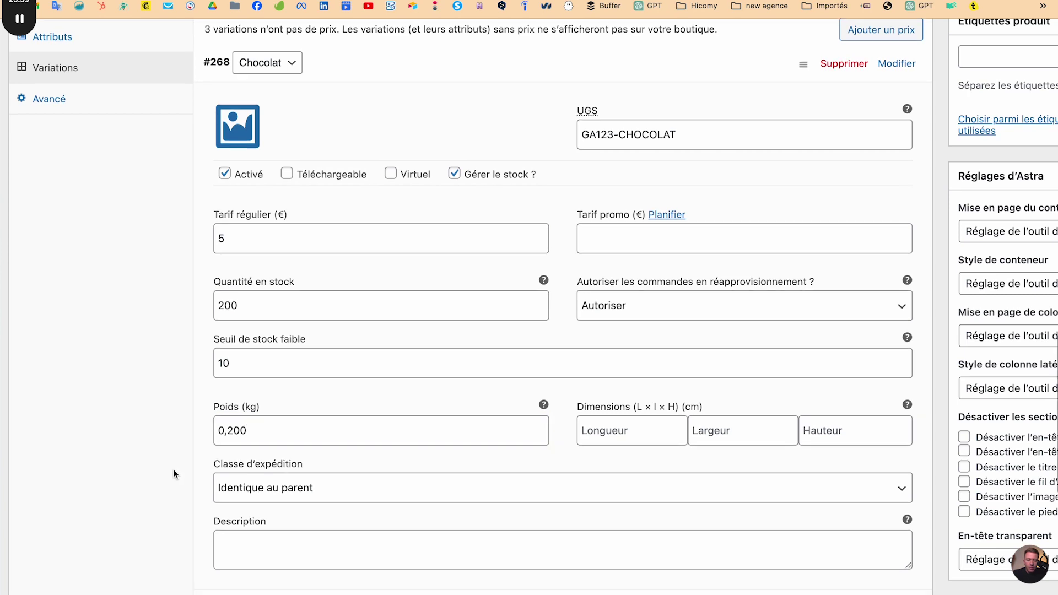
pyautogui.scroll(-1, 173, 468)
pyautogui.scroll(1, 173, 468)
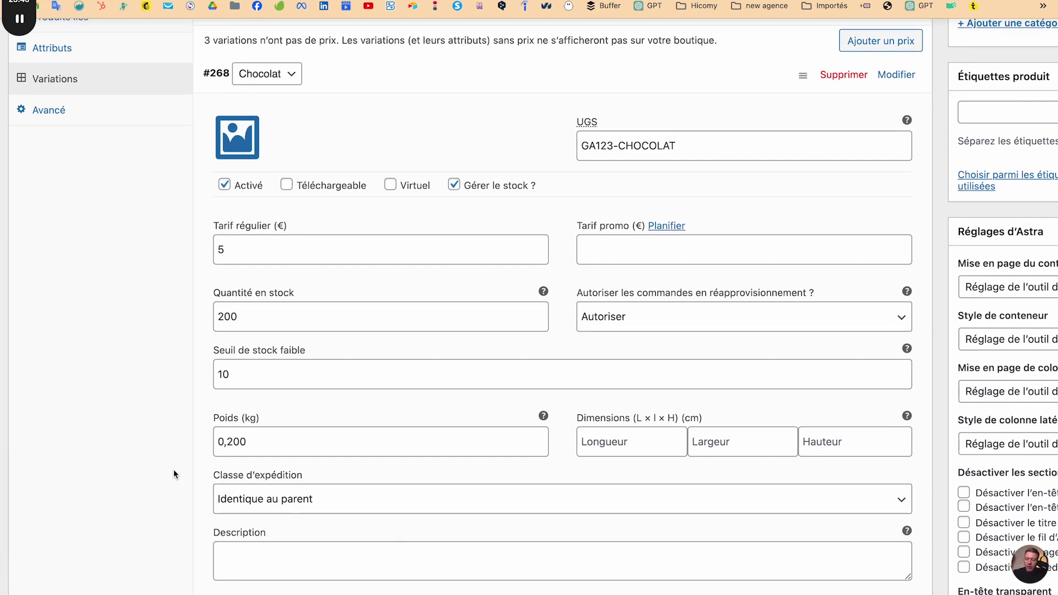
pyautogui.scroll(-1, 173, 468)
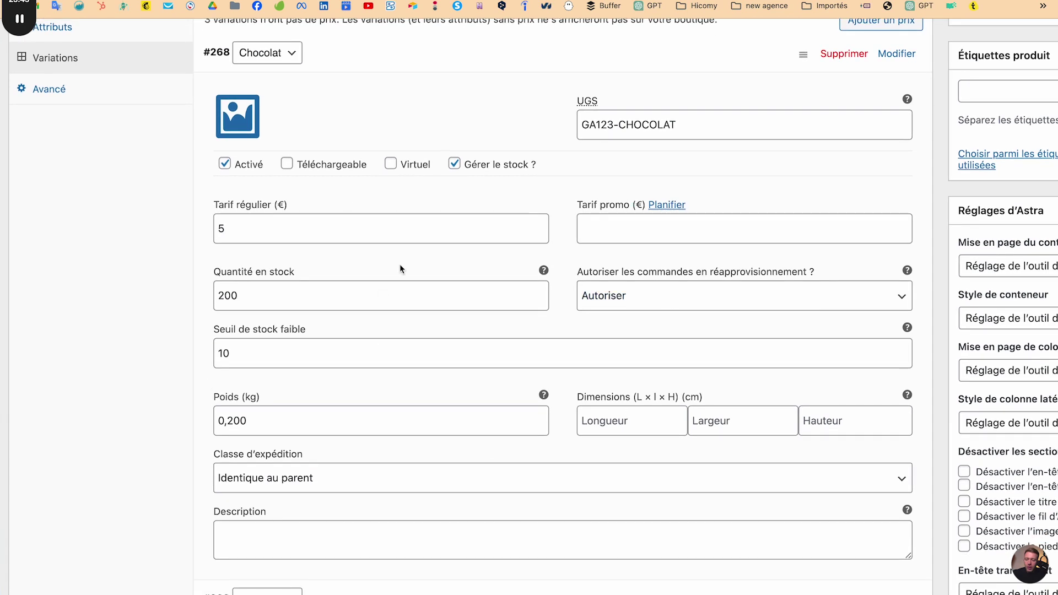
pyautogui.click(22, 113)
pyautogui.moveTo(281, 84)
pyautogui.mouseDown()
pyautogui.moveTo(200, 83)
pyautogui.moveTo(318, 177)
pyautogui.moveTo(298, 65)
pyautogui.mouseUp()
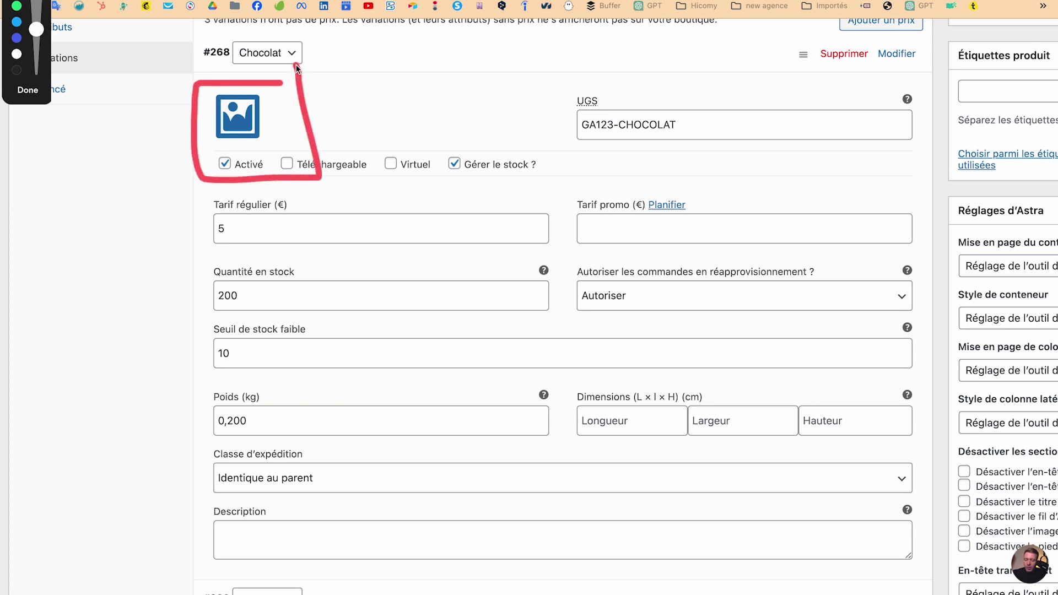
pyautogui.click(28, 91)
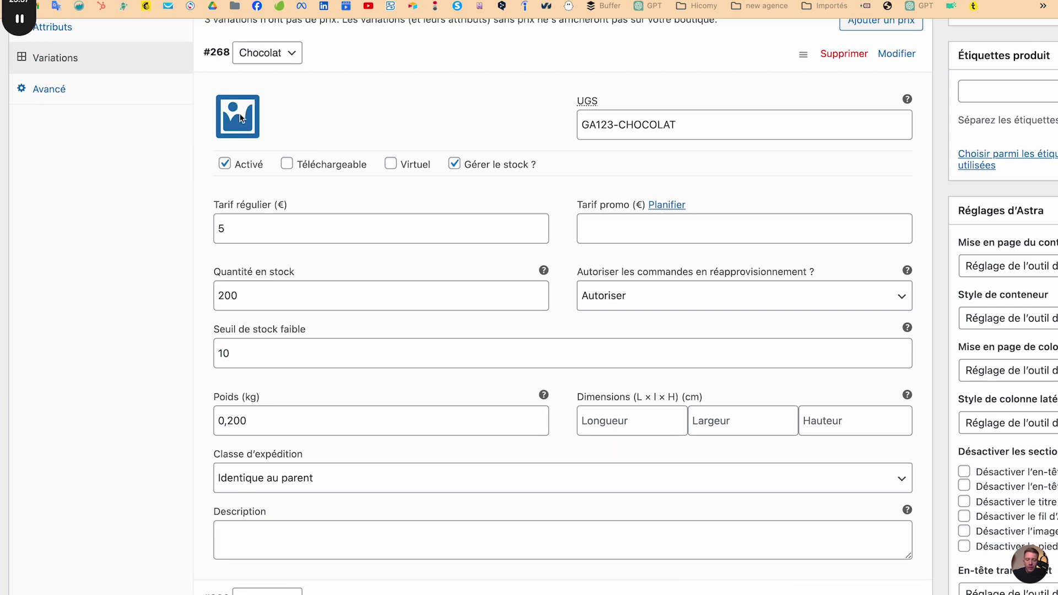
# Set the Chocolat variation's image to the chocolate gelato cone in an Italian street from the media library, and collapse the variation.
pyautogui.click(231, 114)
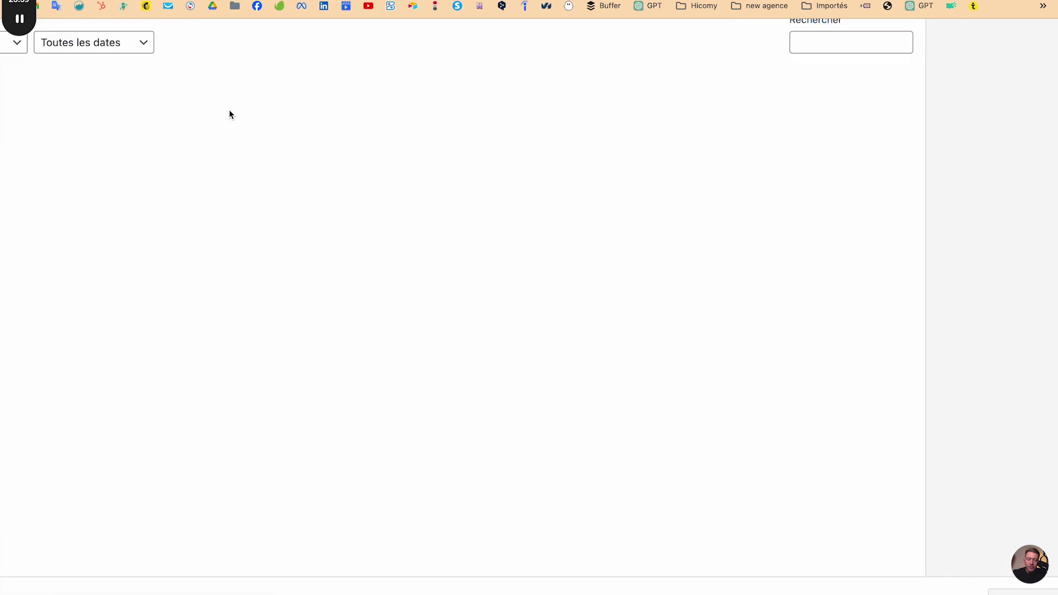
pyautogui.scroll(-3, 264, 191)
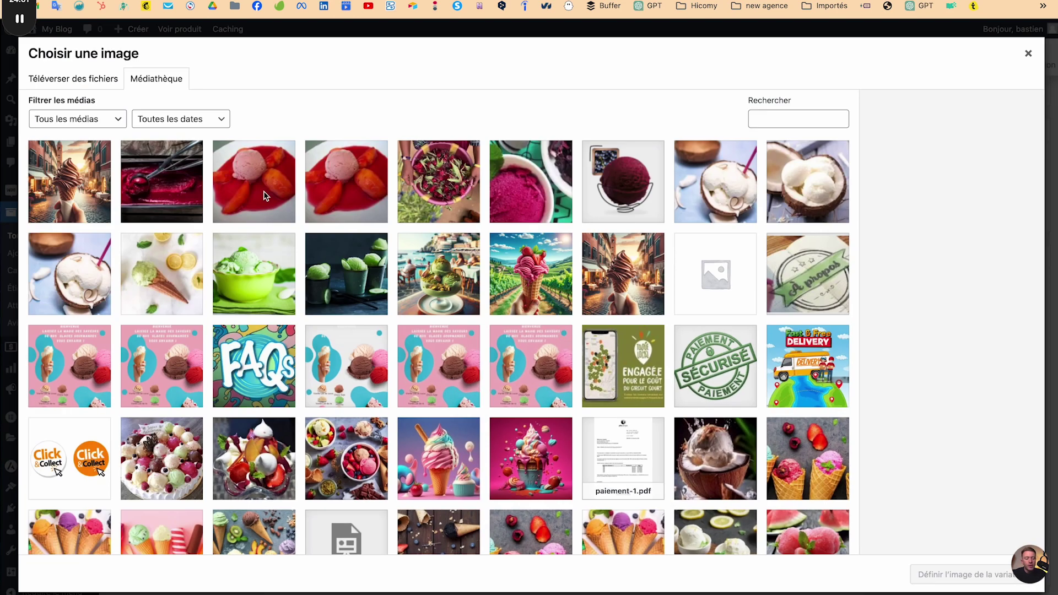
pyautogui.click(612, 269)
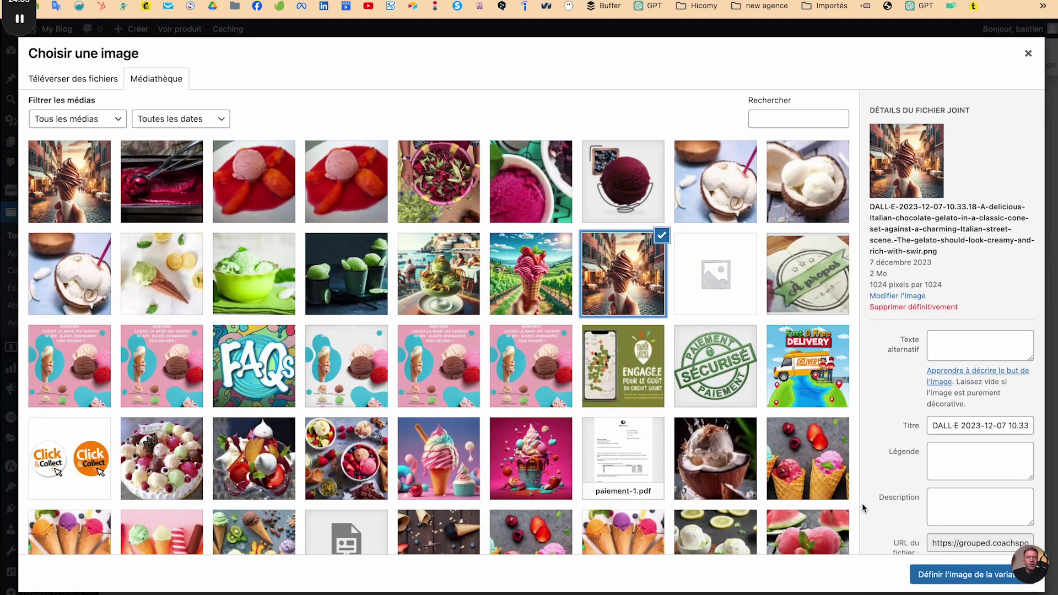
pyautogui.click(933, 579)
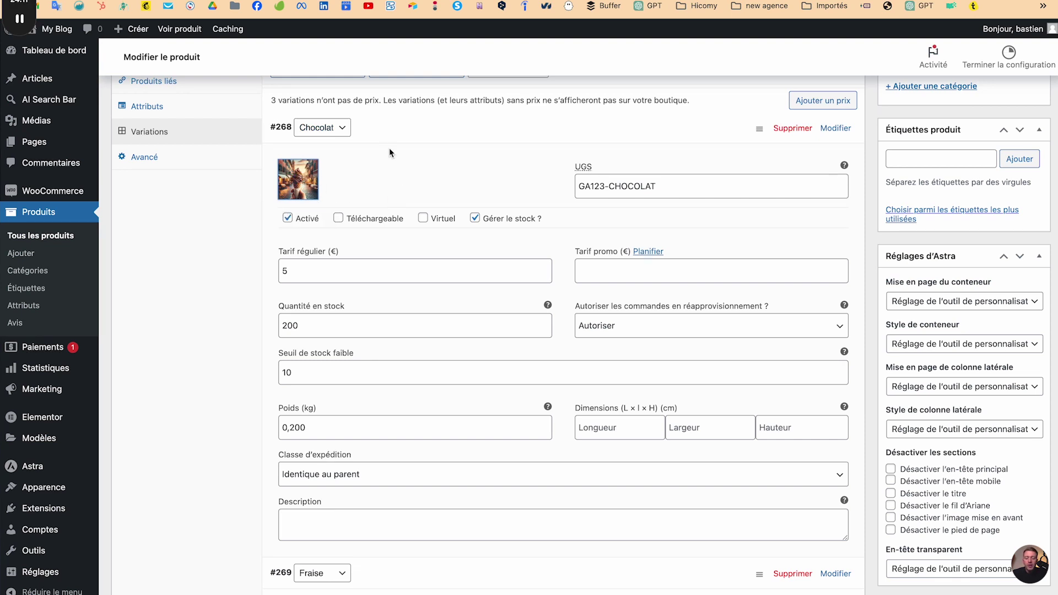
pyautogui.click(357, 130)
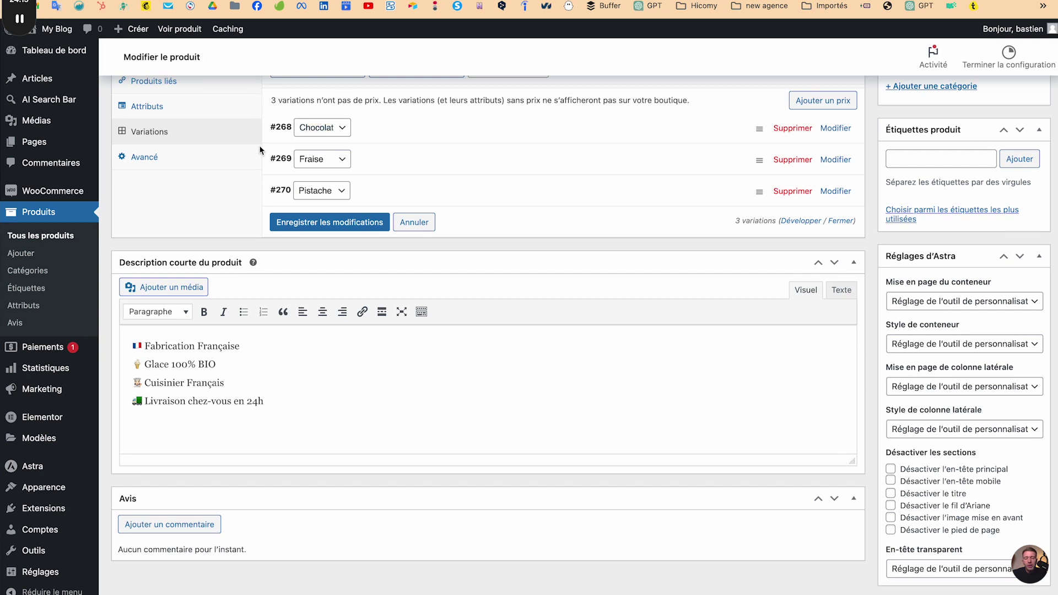
# Expand the Fraise variation, set its UGS to GA123-FRAISE and assign the strawberry gelato cone with the vineyard backdrop as its image.
pyautogui.click(360, 160)
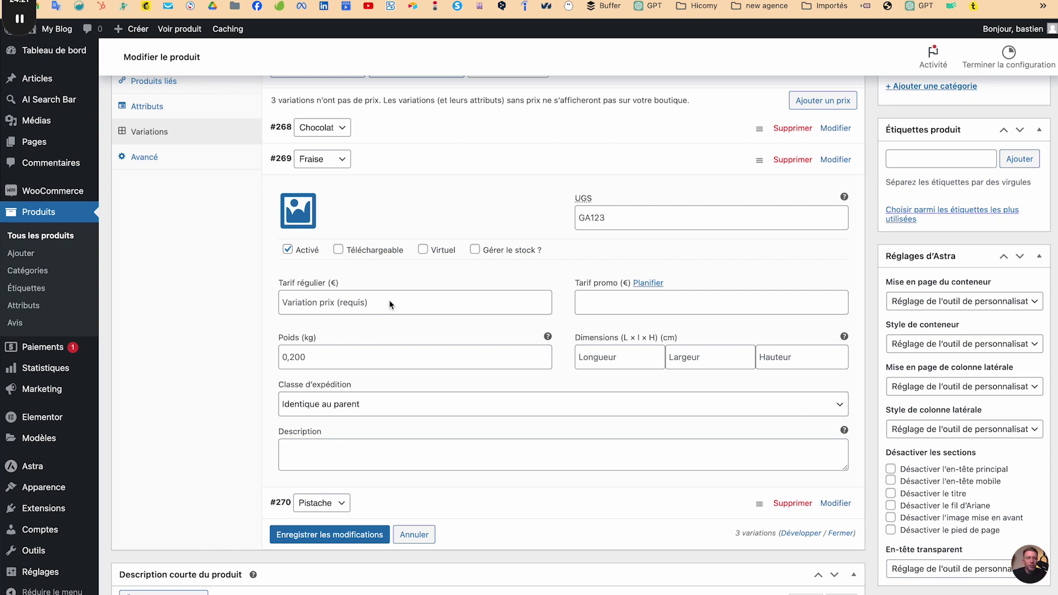
pyautogui.click(632, 220)
pyautogui.write('GA123-FRAISE')
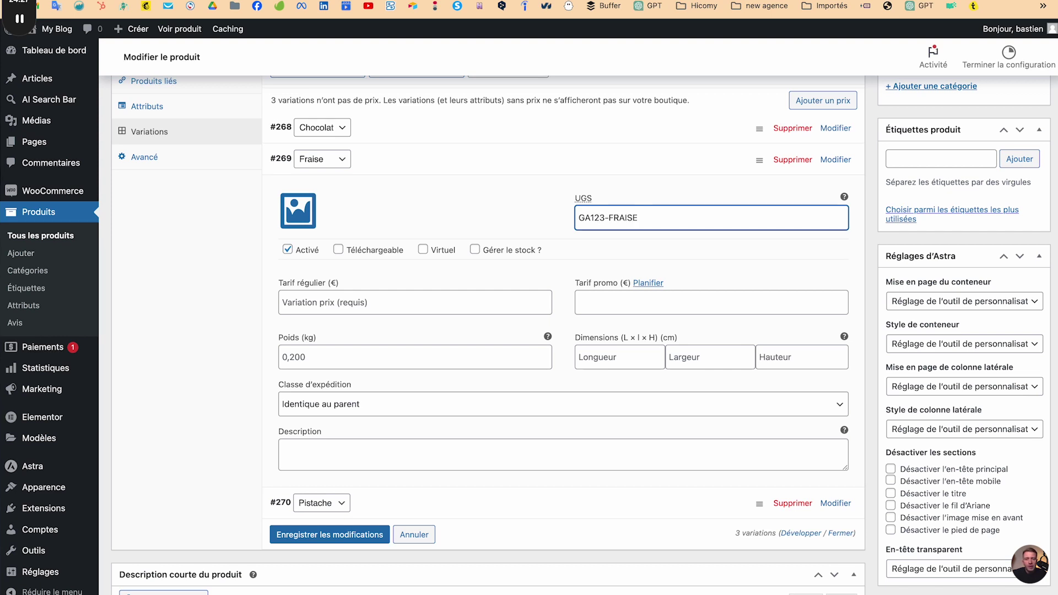
pyautogui.click(303, 208)
pyautogui.click(506, 273)
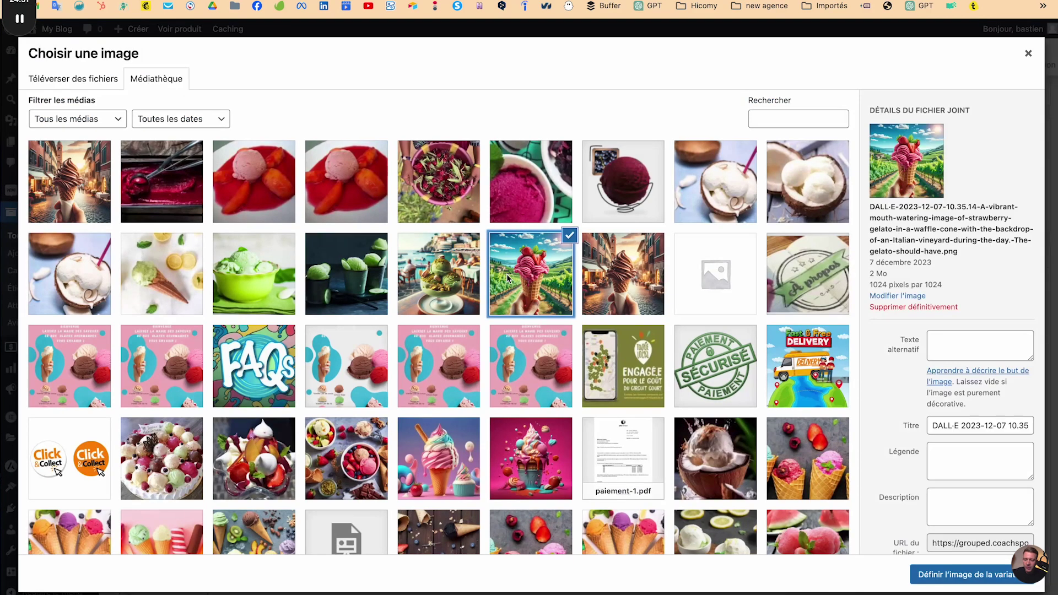
pyautogui.click(949, 572)
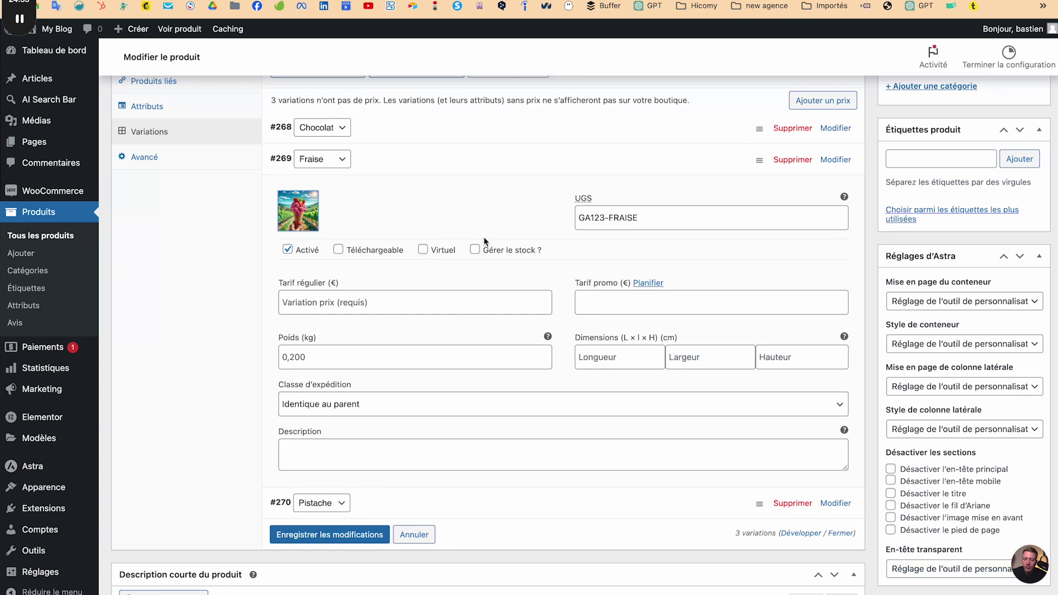
# Enable stock management for the Fraise variation and set its regular price to 4 € and sale price to 2,50 €.
pyautogui.click(476, 249)
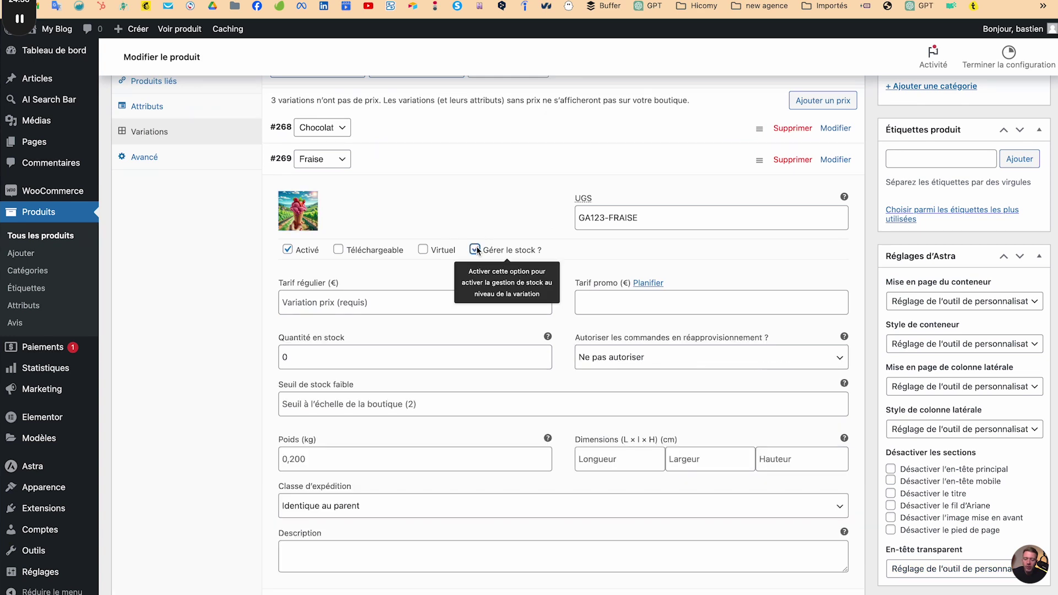
pyautogui.click(390, 296)
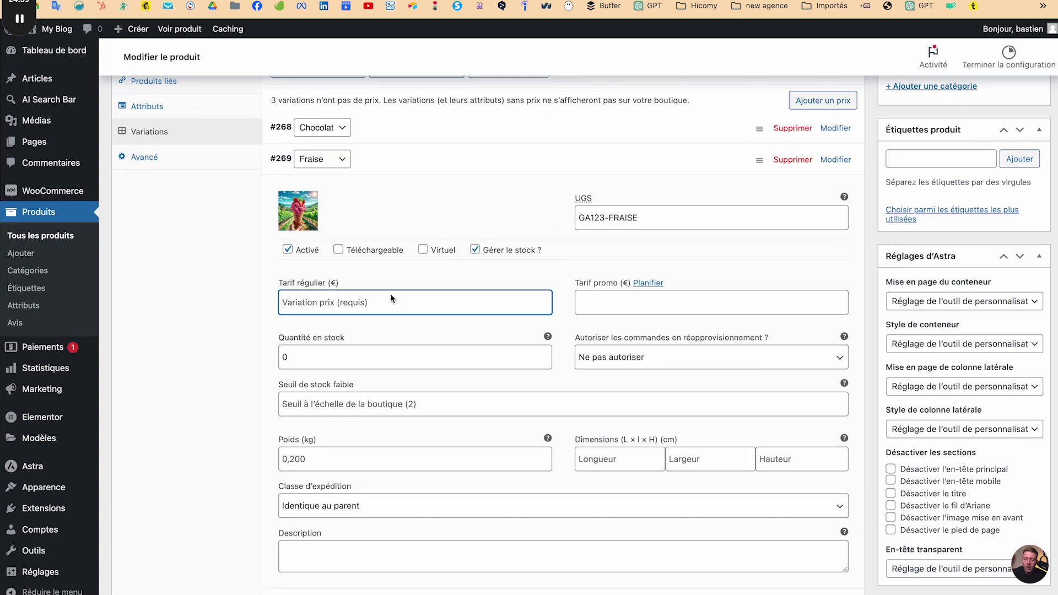
pyautogui.write('4')
pyautogui.click(597, 308)
pyautogui.write('2,50')
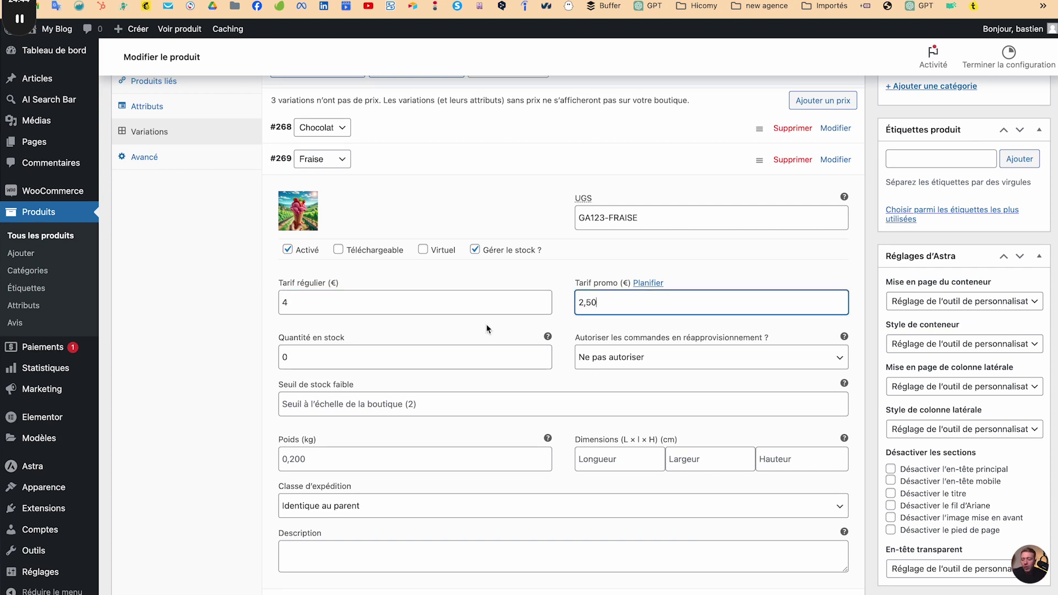
# Set the Fraise variation's stock quantity to 50 and weight to 0,200 kg, and collapse the variation.
pyautogui.click(429, 349)
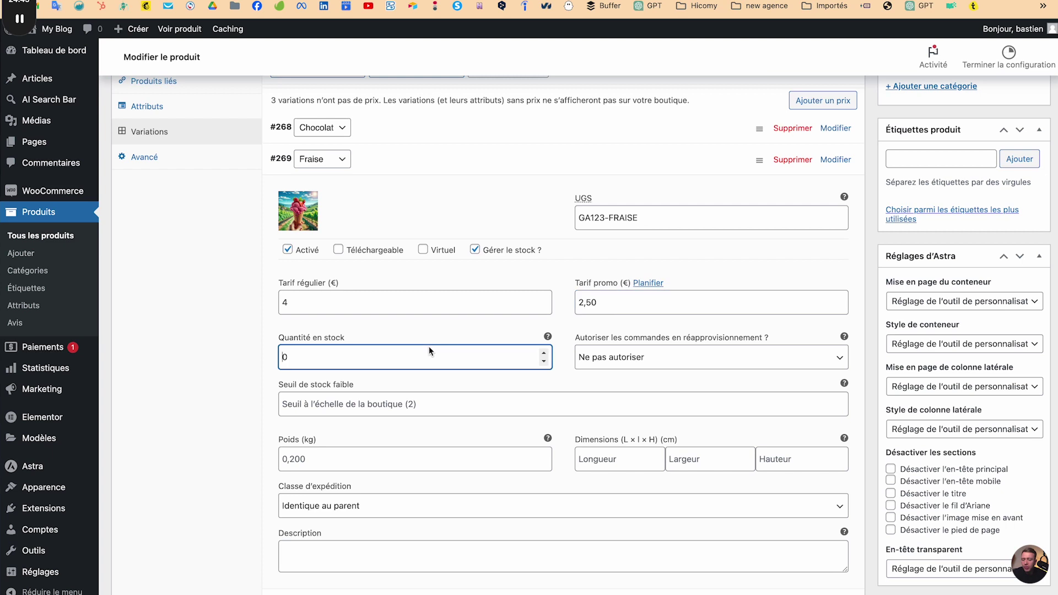
pyautogui.write('5')
pyautogui.scroll(-1, 462, 403)
pyautogui.click(444, 428)
pyautogui.write('0,200')
pyautogui.click(495, 409)
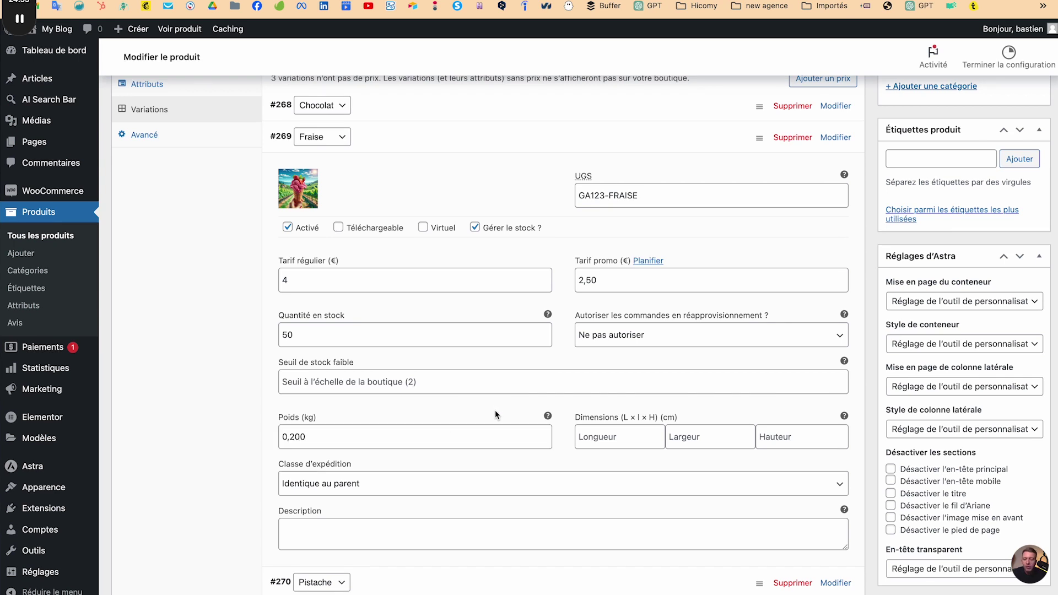
pyautogui.click(360, 137)
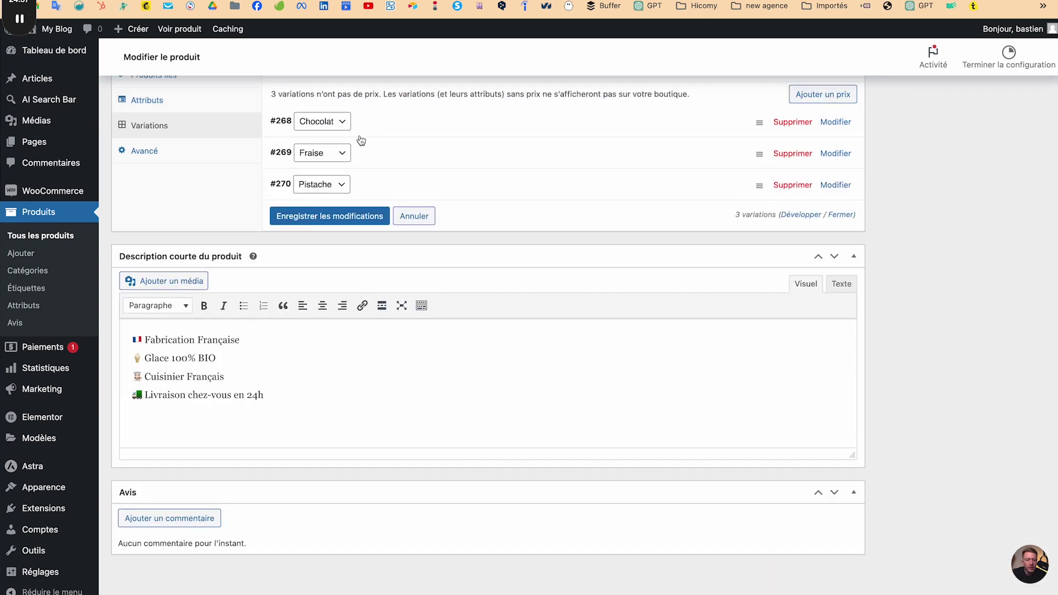
# Expand the Pistache variation and set its UGS to GA123-PISTACHE.
pyautogui.click(364, 184)
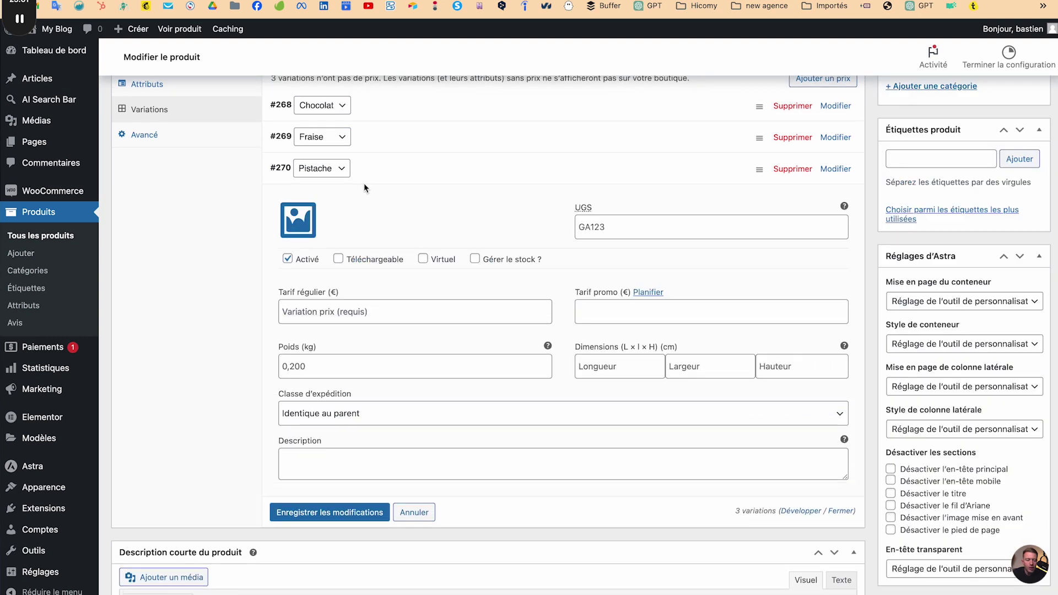
pyautogui.click(588, 233)
pyautogui.press('BackSpace')
pyautogui.press('BackSpace')
pyautogui.press('BackSpace')
pyautogui.write('123-PISTACHE')
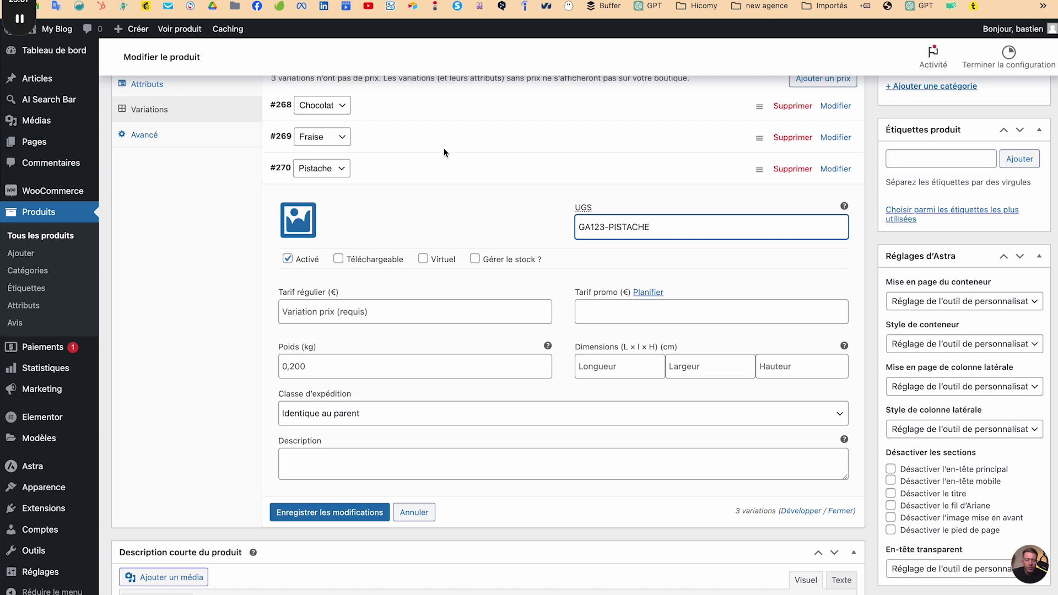
# Enable stock management for the Pistache variation, with a regular price of 8 € and a stock quantity of 0.
pyautogui.click(475, 259)
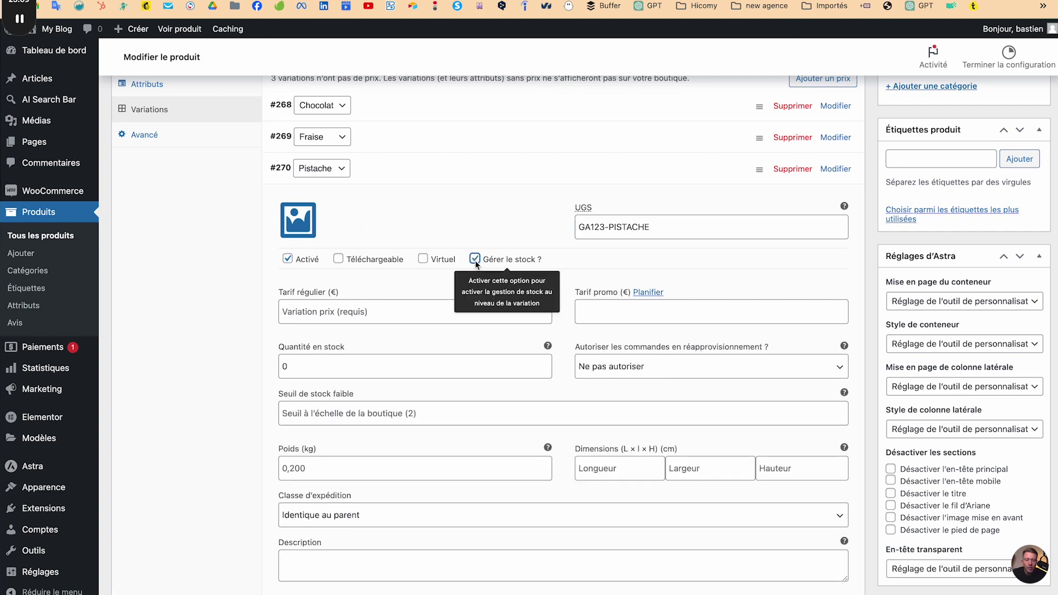
pyautogui.click(316, 312)
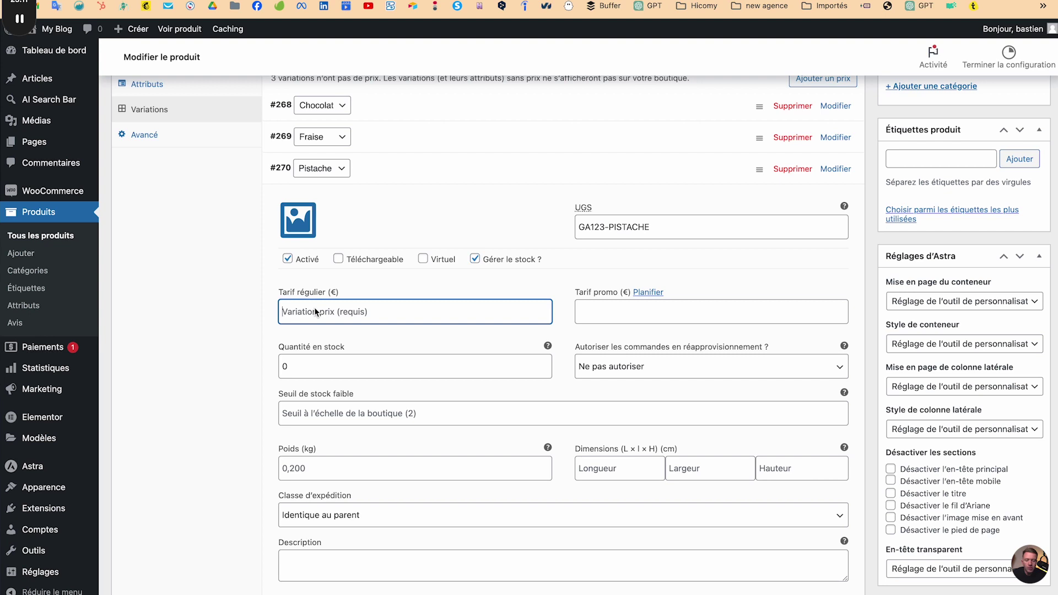
pyautogui.write('8')
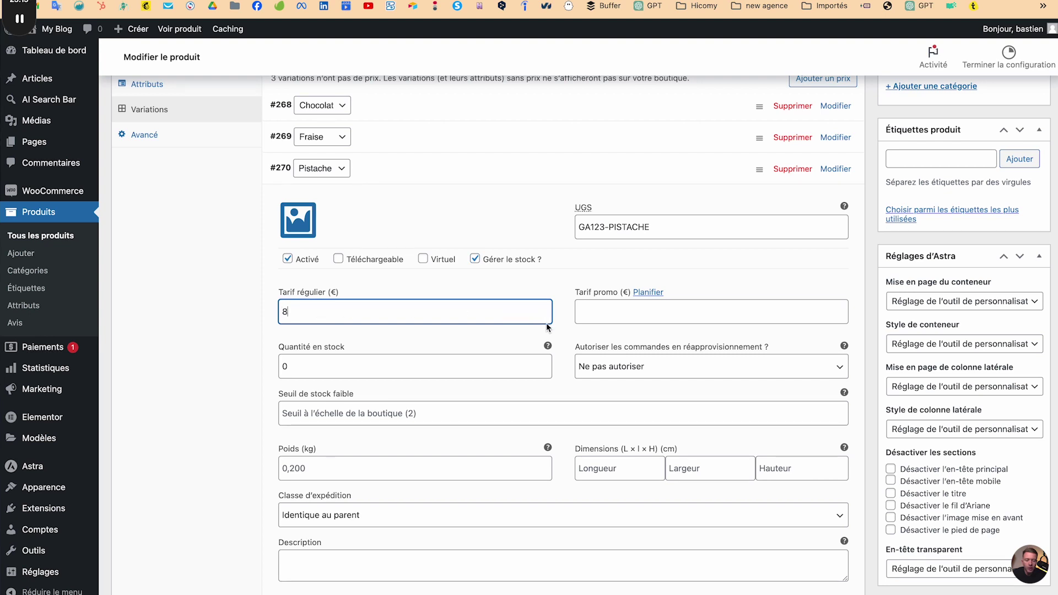
pyautogui.click(356, 379)
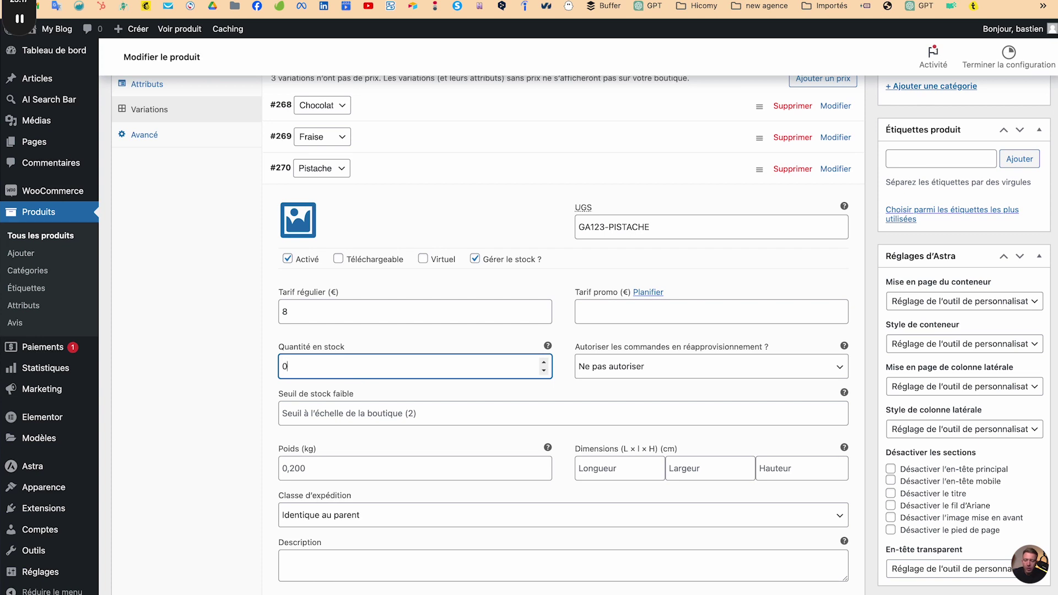
pyautogui.click(311, 341)
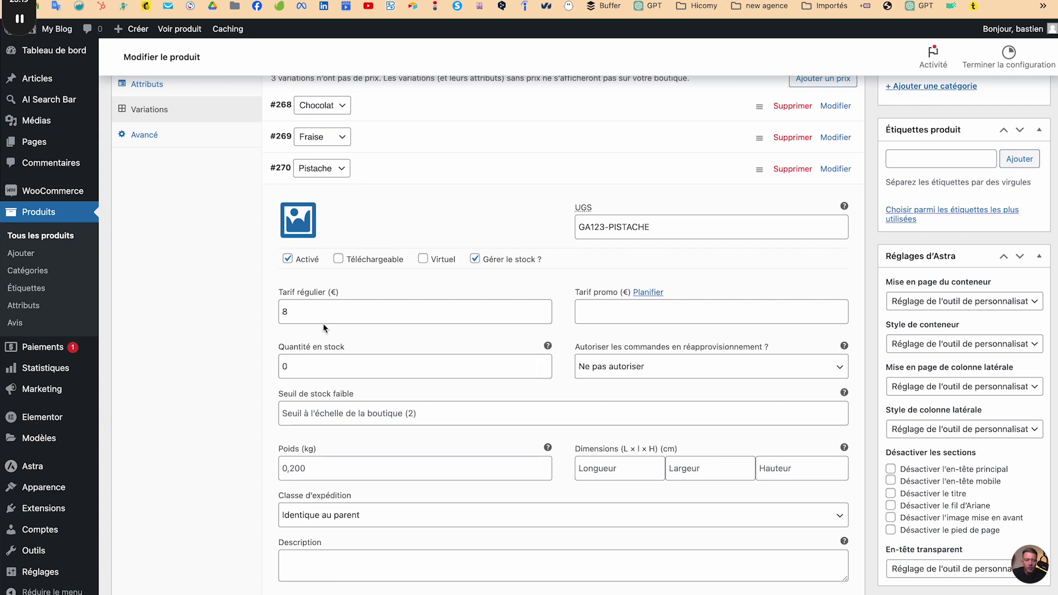
# Set the Pistache variation's weight to 0,200 kg.
pyautogui.scroll(-1, 313, 371)
pyautogui.click(299, 446)
pyautogui.write('0,200')
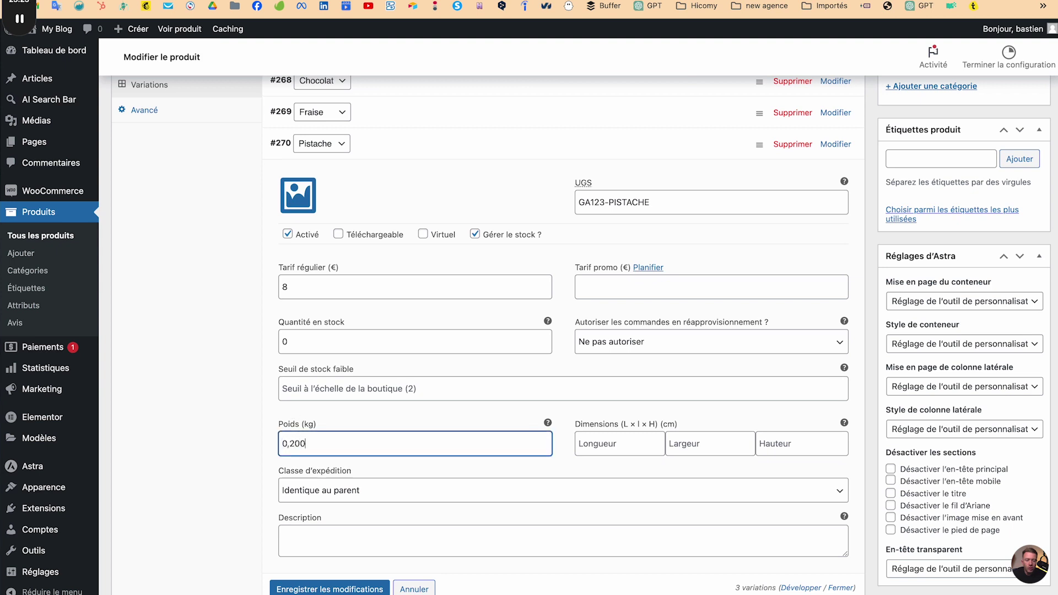
# Set the Pistache variation's image to the picture of pistachio ice cream in a glass by the sea.
pyautogui.click(311, 413)
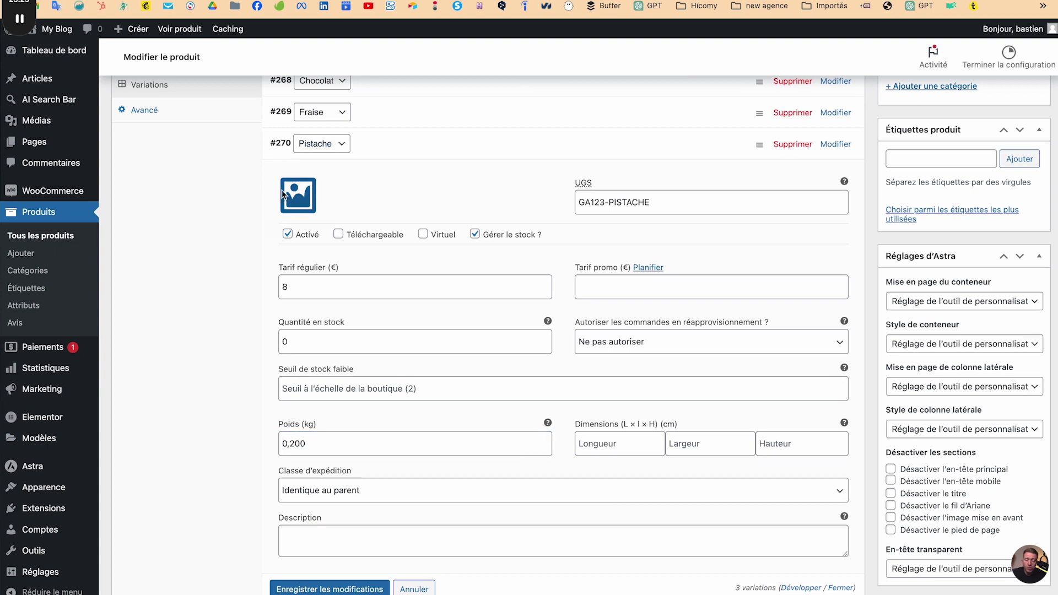
pyautogui.click(284, 194)
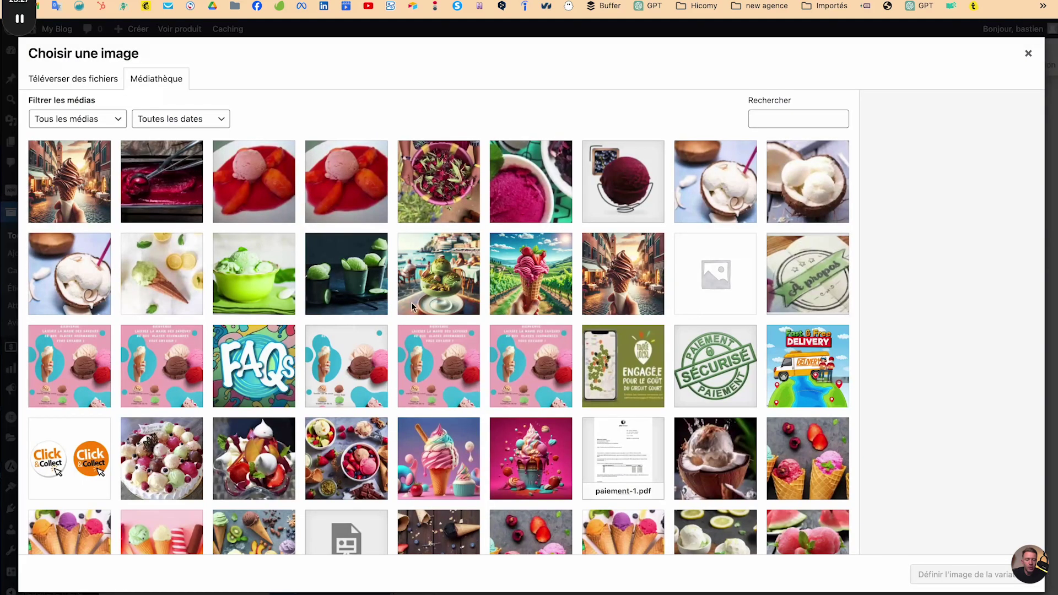
pyautogui.click(422, 296)
pyautogui.click(917, 574)
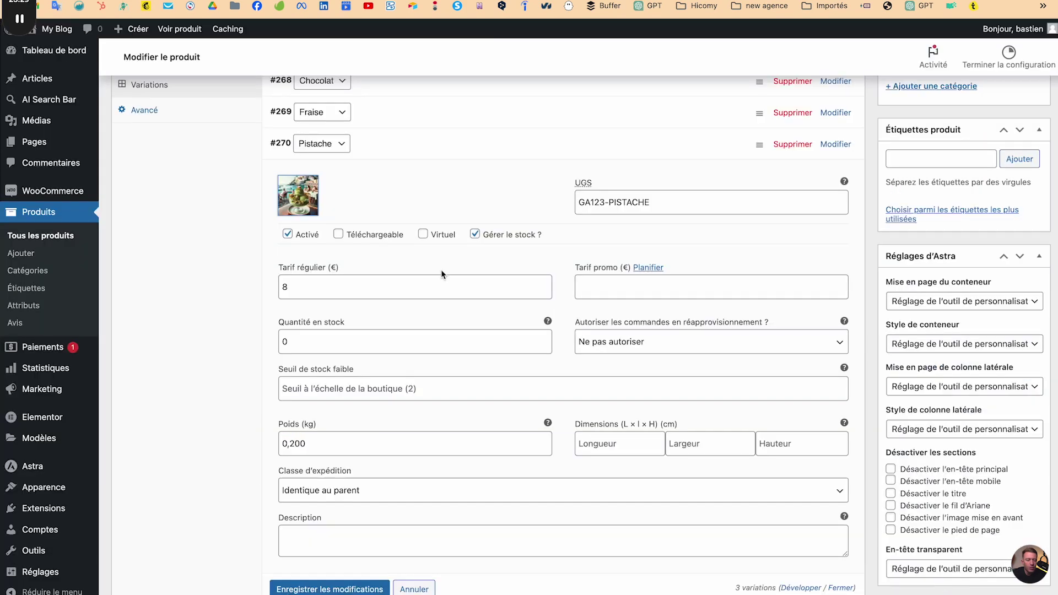
pyautogui.click(19, 115)
pyautogui.moveTo(321, 166)
pyautogui.mouseDown()
pyautogui.moveTo(307, 165)
pyautogui.moveTo(255, 236)
pyautogui.moveTo(333, 168)
pyautogui.moveTo(321, 144)
pyautogui.moveTo(339, 194)
pyautogui.moveTo(413, 171)
pyautogui.mouseUp()
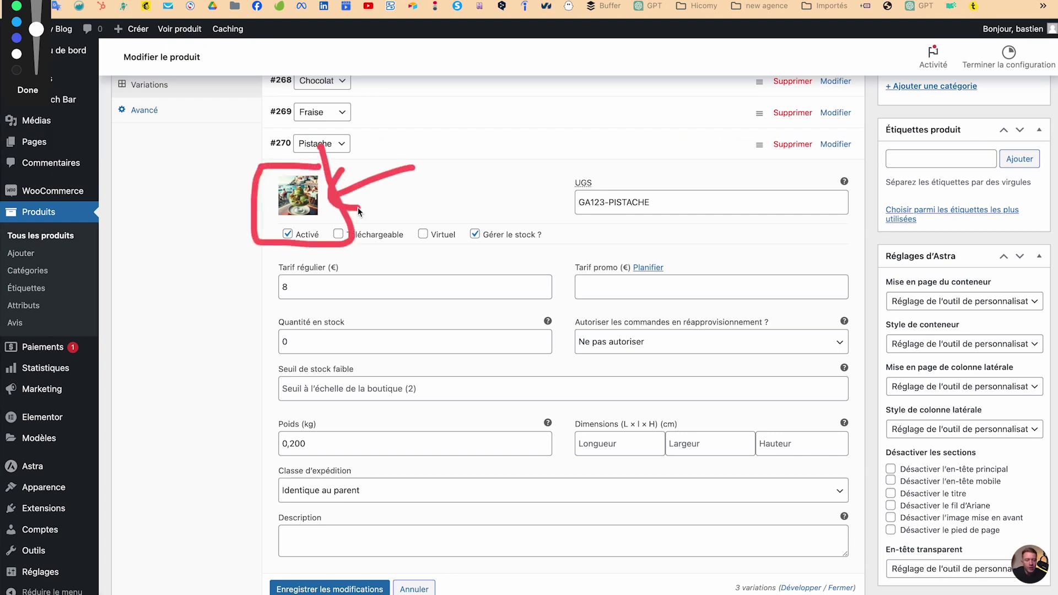
pyautogui.moveTo(563, 164)
pyautogui.mouseDown()
pyautogui.moveTo(653, 223)
pyautogui.moveTo(684, 171)
pyautogui.moveTo(567, 167)
pyautogui.mouseUp()
pyautogui.moveTo(690, 206); pyautogui.dragTo(719, 203)
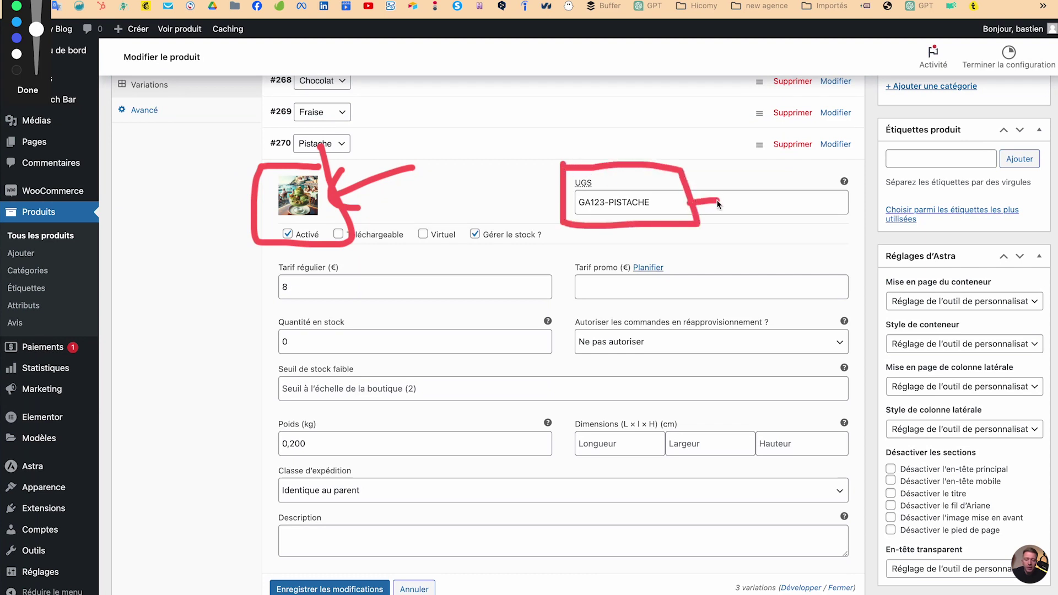
pyautogui.moveTo(464, 207)
pyautogui.mouseDown()
pyautogui.moveTo(468, 260)
pyautogui.moveTo(554, 255)
pyautogui.moveTo(484, 209)
pyautogui.moveTo(464, 215)
pyautogui.mouseUp()
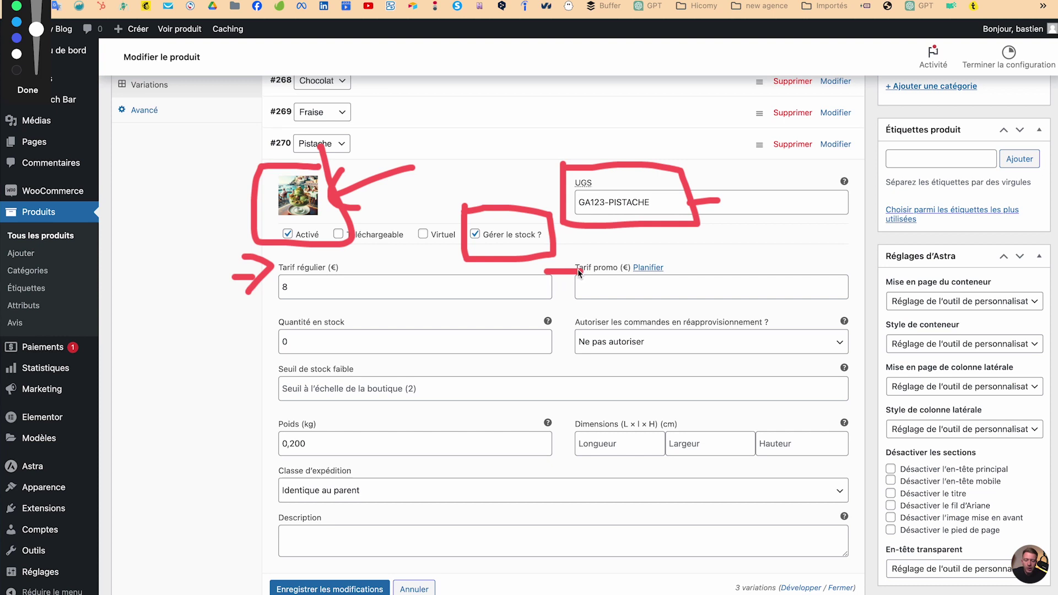
pyautogui.moveTo(262, 368)
pyautogui.mouseDown()
pyautogui.moveTo(263, 333)
pyautogui.moveTo(328, 294)
pyautogui.moveTo(558, 308)
pyautogui.moveTo(300, 373)
pyautogui.moveTo(236, 357)
pyautogui.mouseUp()
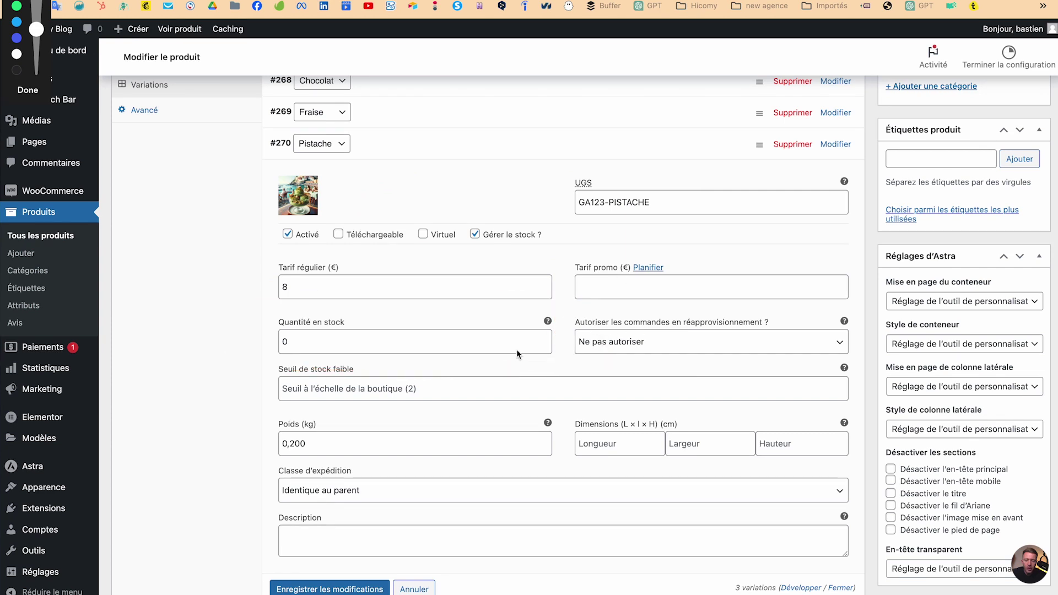
pyautogui.moveTo(245, 390)
pyautogui.mouseDown()
pyautogui.moveTo(276, 390)
pyautogui.moveTo(285, 405)
pyautogui.moveTo(258, 425)
pyautogui.moveTo(310, 466)
pyautogui.mouseUp()
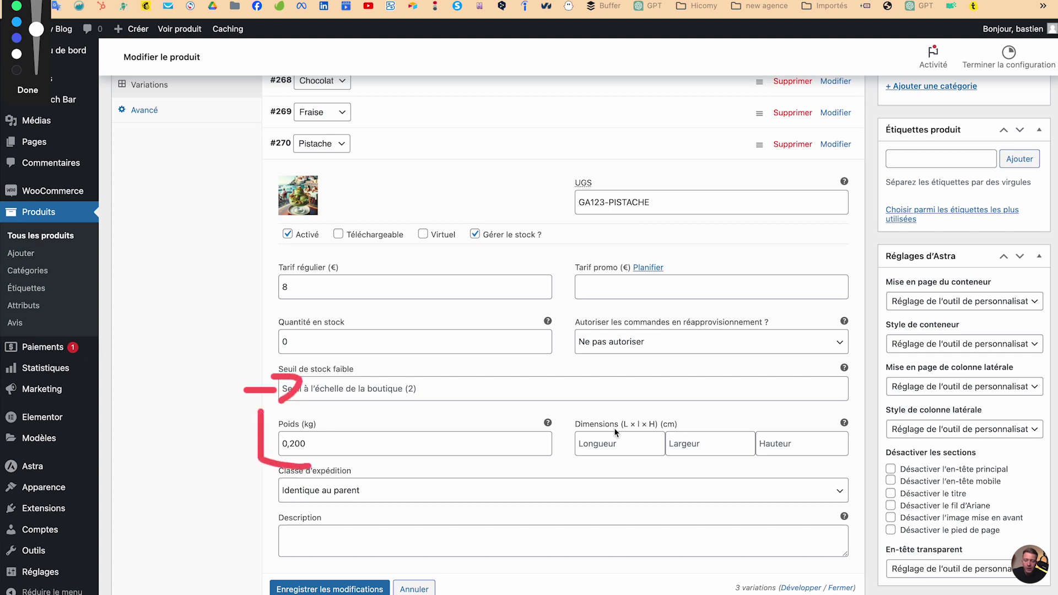
pyautogui.moveTo(564, 403); pyautogui.dragTo(612, 468)
pyautogui.moveTo(260, 470)
pyautogui.mouseDown()
pyautogui.moveTo(261, 488)
pyautogui.moveTo(303, 513)
pyautogui.mouseUp()
pyautogui.moveTo(226, 546)
pyautogui.mouseDown()
pyautogui.moveTo(313, 545)
pyautogui.moveTo(302, 589)
pyautogui.moveTo(301, 535)
pyautogui.mouseUp()
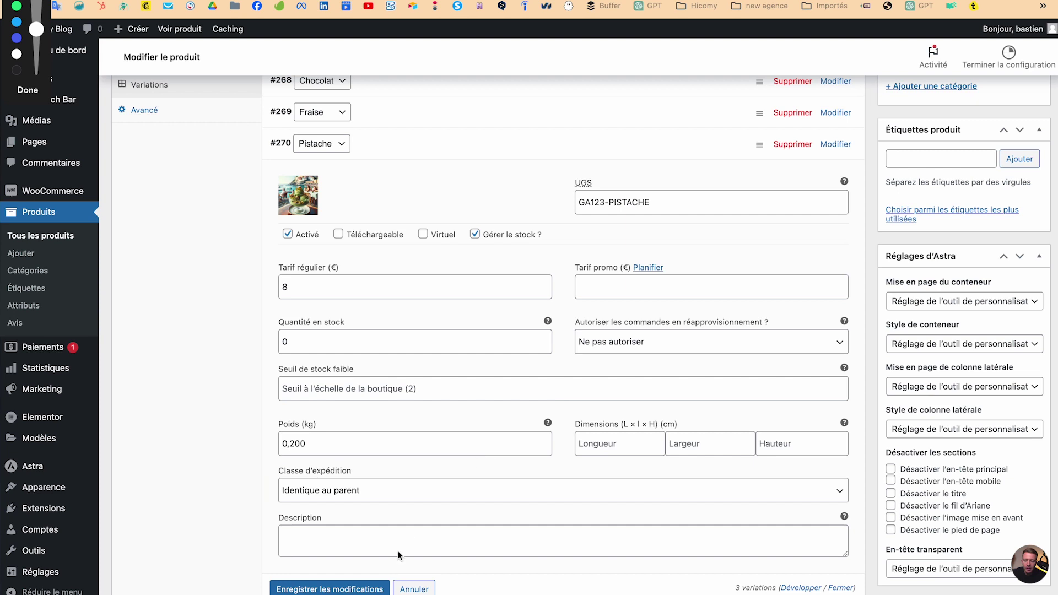
pyautogui.click(27, 90)
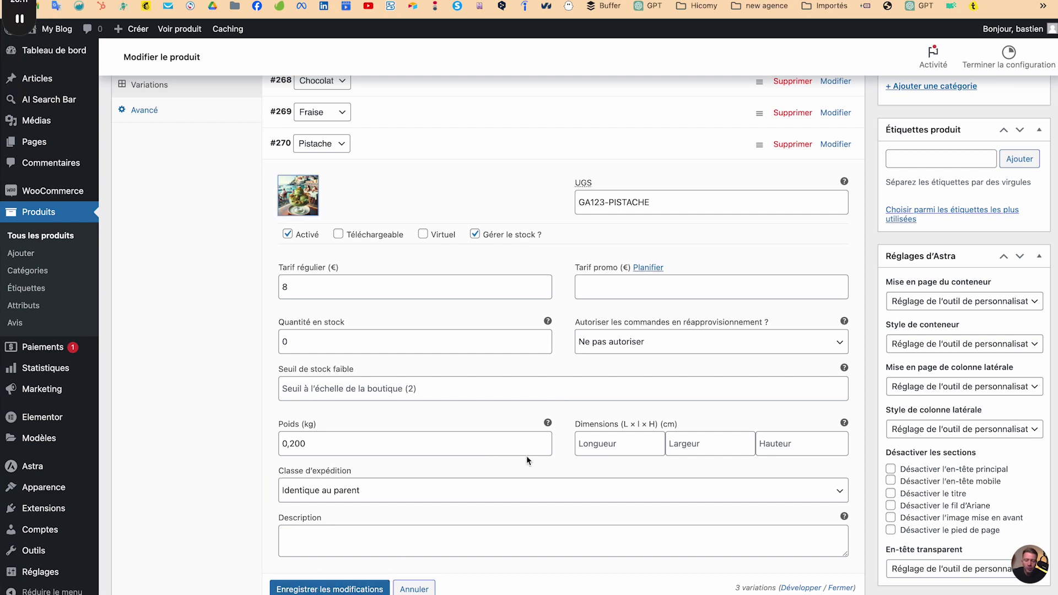
# Save the variation changes and preview the product page.
pyautogui.click(316, 590)
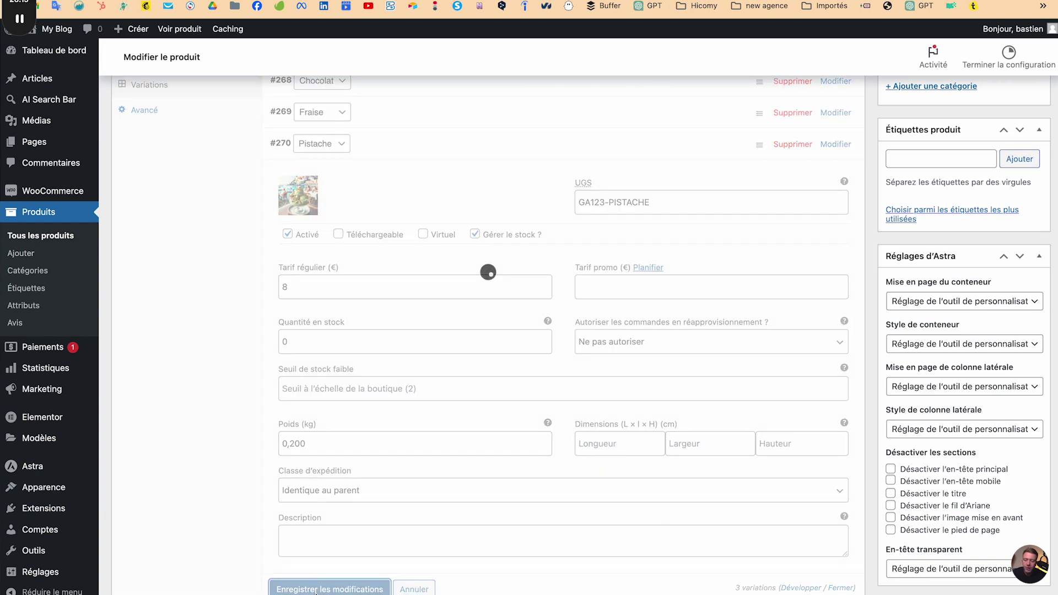
pyautogui.scroll(20, 603, 365)
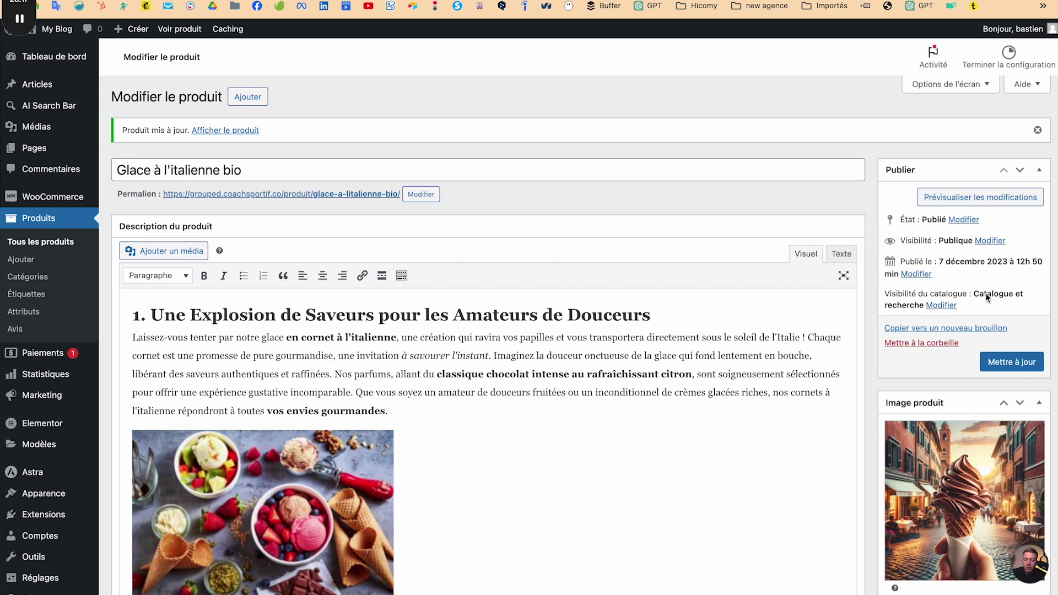
pyautogui.click(979, 197)
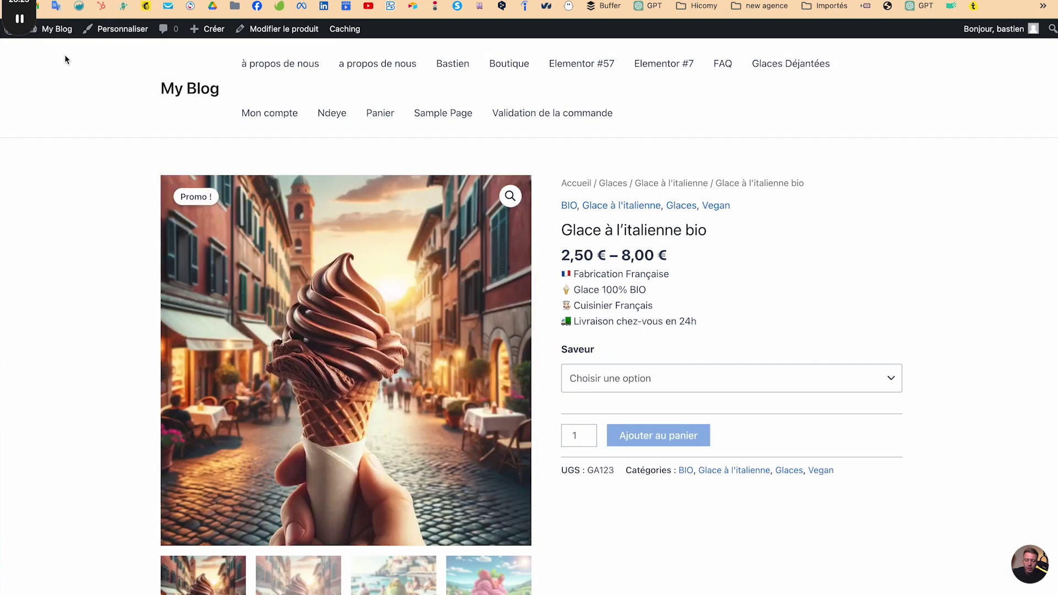
pyautogui.moveTo(25, 47)
pyautogui.click(19, 116)
pyautogui.moveTo(614, 241)
pyautogui.mouseDown()
pyautogui.moveTo(550, 242)
pyautogui.moveTo(638, 289)
pyautogui.moveTo(718, 227)
pyautogui.moveTo(599, 227)
pyautogui.mouseUp()
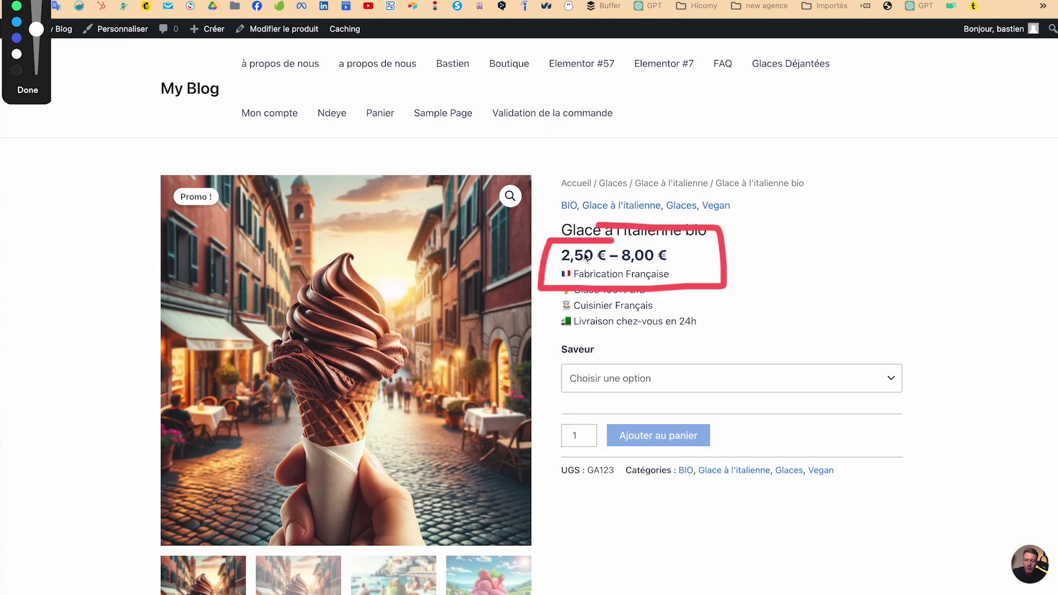
pyautogui.moveTo(566, 268); pyautogui.dragTo(703, 267)
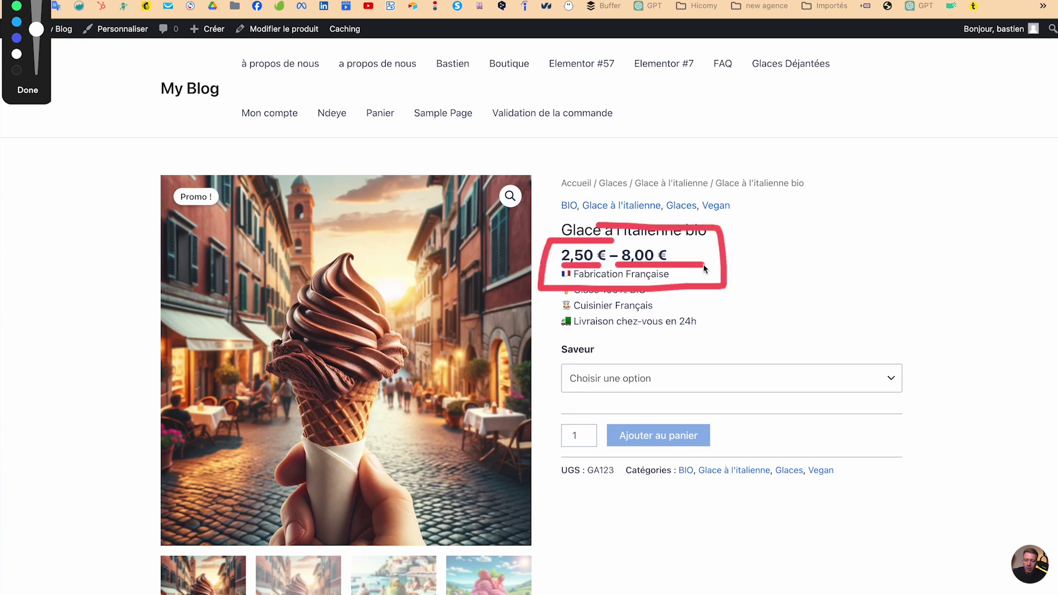
pyautogui.moveTo(535, 308)
pyautogui.mouseDown()
pyautogui.moveTo(533, 329)
pyautogui.moveTo(650, 440)
pyautogui.mouseUp()
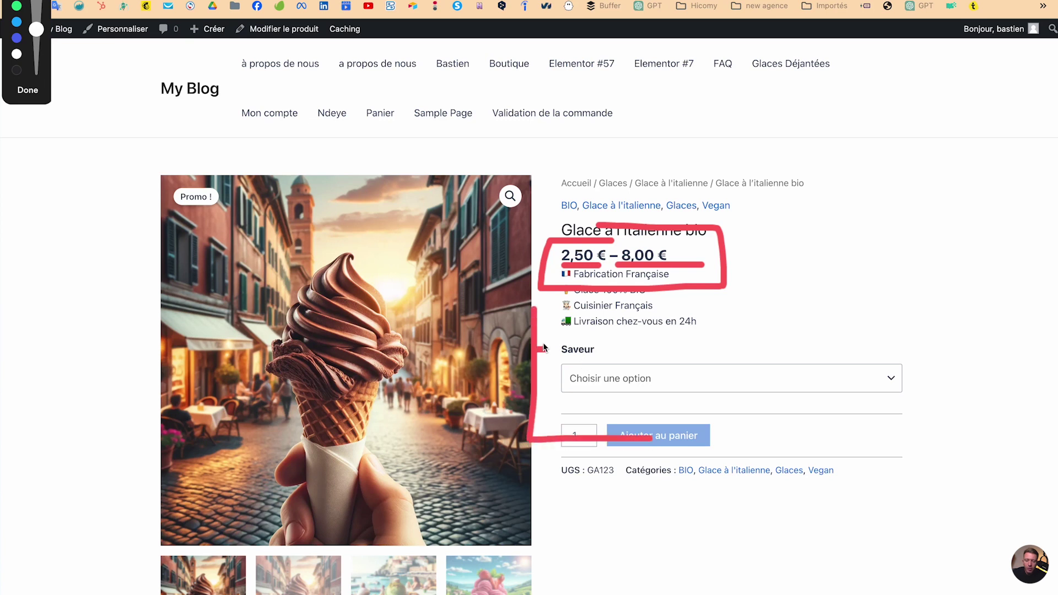
pyautogui.moveTo(540, 342)
pyautogui.mouseDown()
pyautogui.moveTo(554, 353)
pyautogui.moveTo(600, 332)
pyautogui.moveTo(551, 335)
pyautogui.mouseUp()
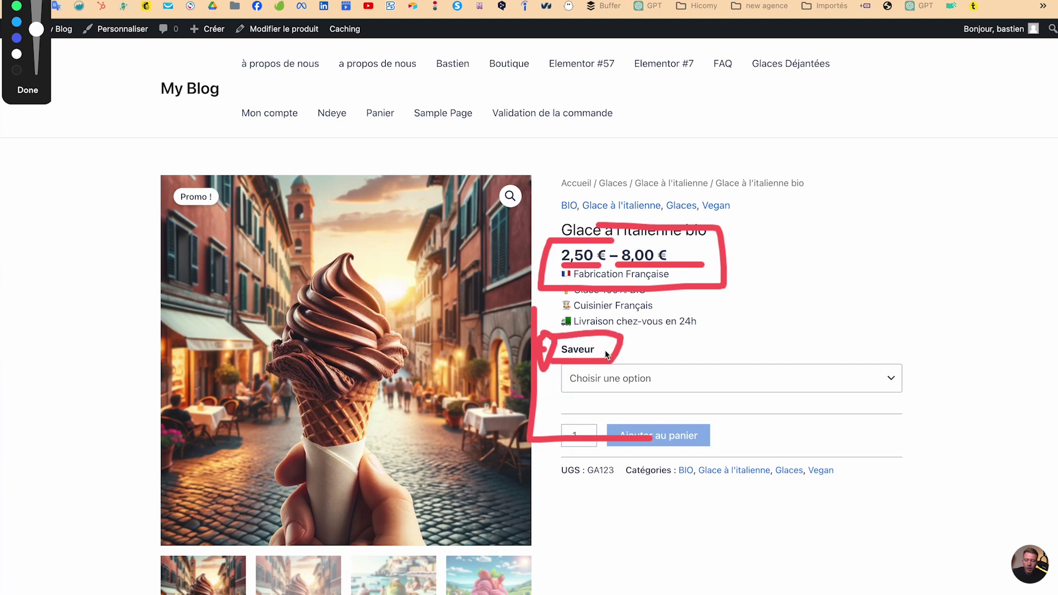
pyautogui.moveTo(562, 389); pyautogui.dragTo(537, 389)
pyautogui.click(27, 90)
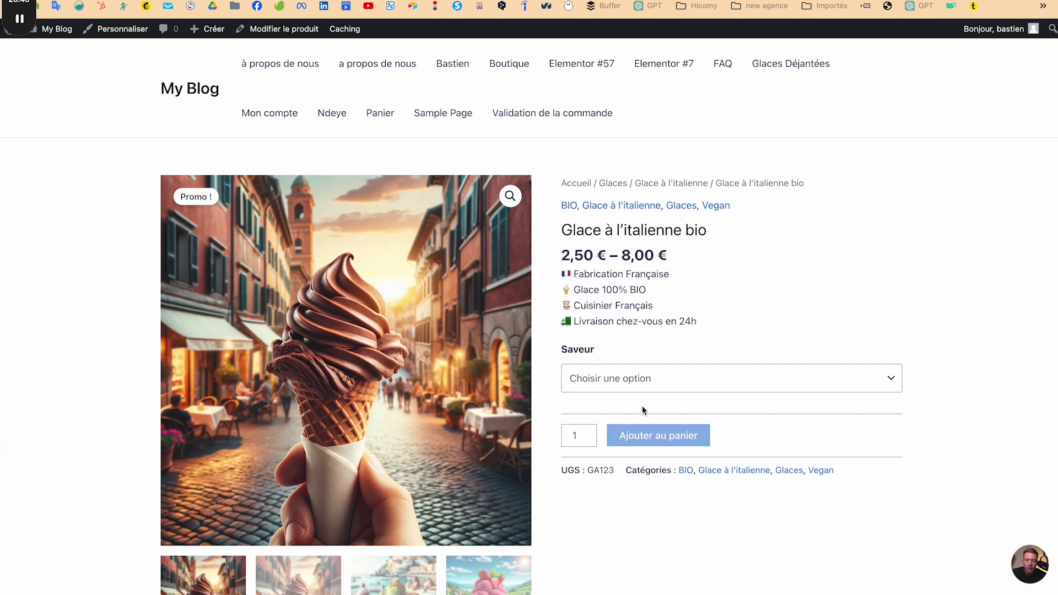
# Choose the Pistache flavour on the product page and check its image, price and stock availability.
pyautogui.click(640, 388)
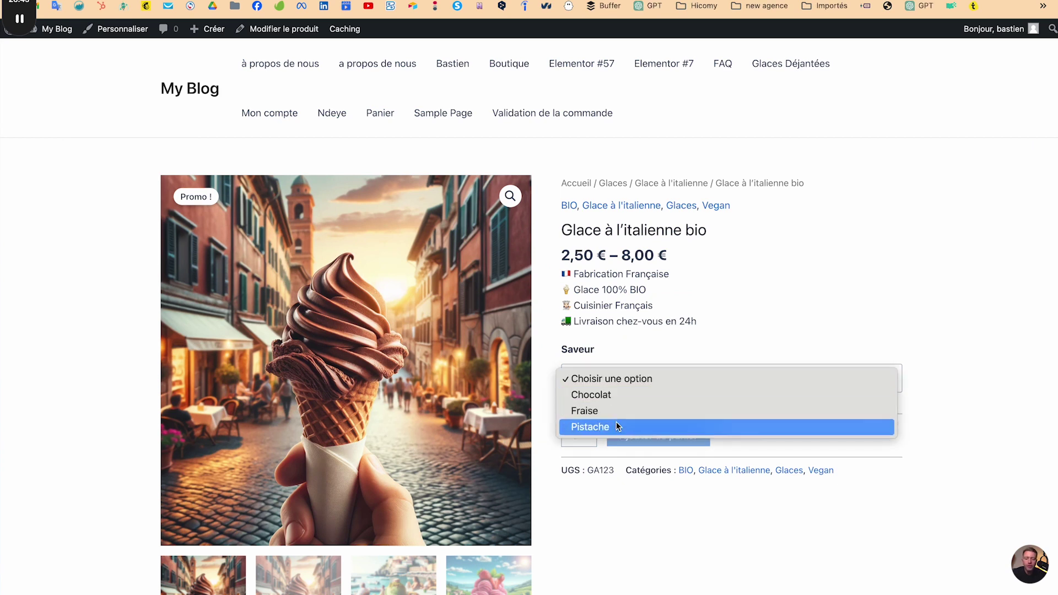
pyautogui.click(616, 427)
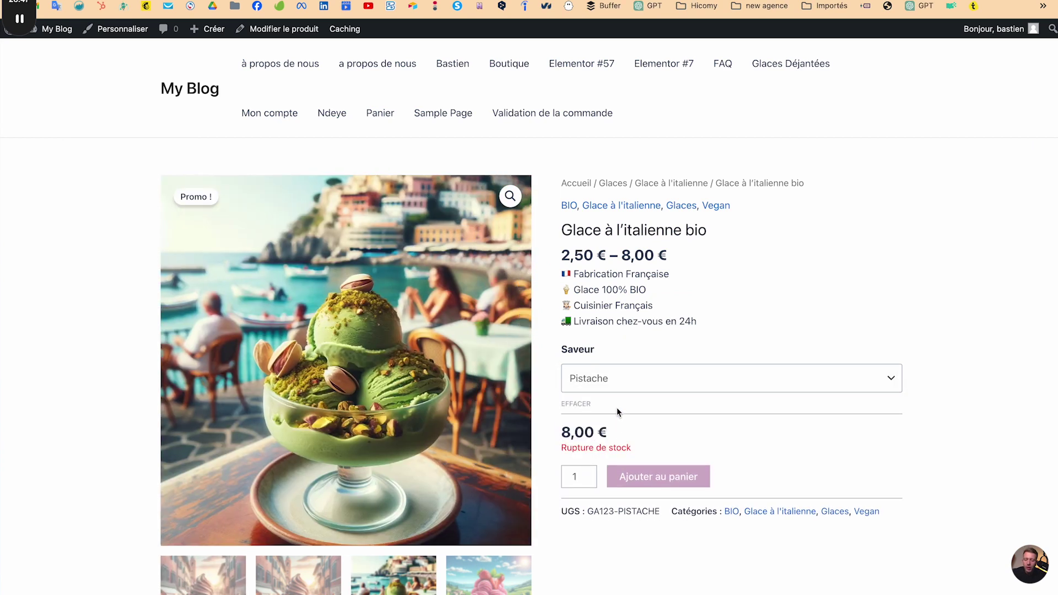
pyautogui.scroll(-3, 587, 385)
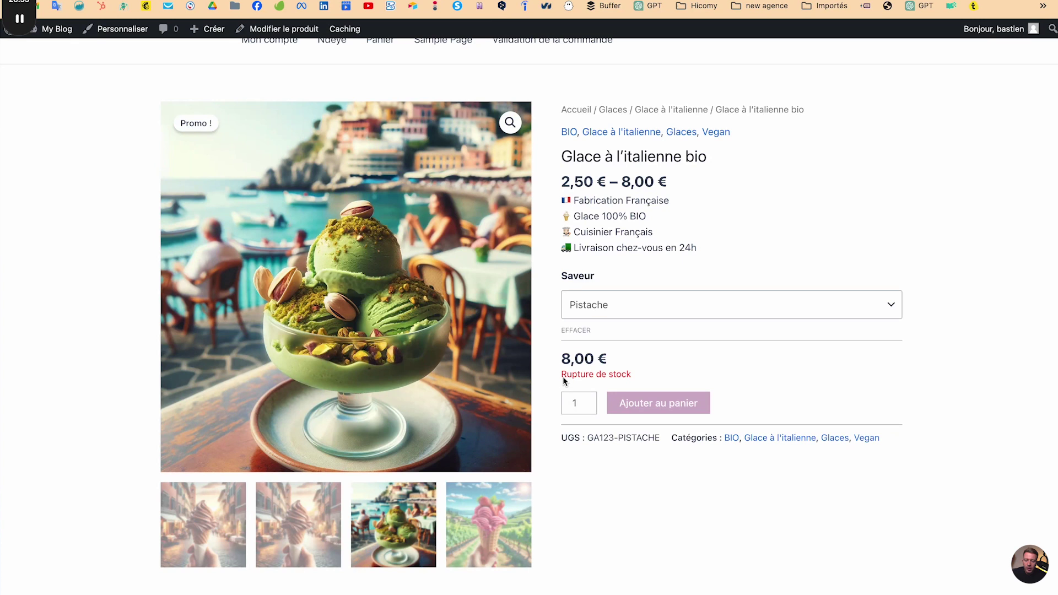
pyautogui.click(634, 374)
# Switch the flavour to Fraise and then Chocolat, checking each variation's image, price and availability.
pyautogui.click(588, 305)
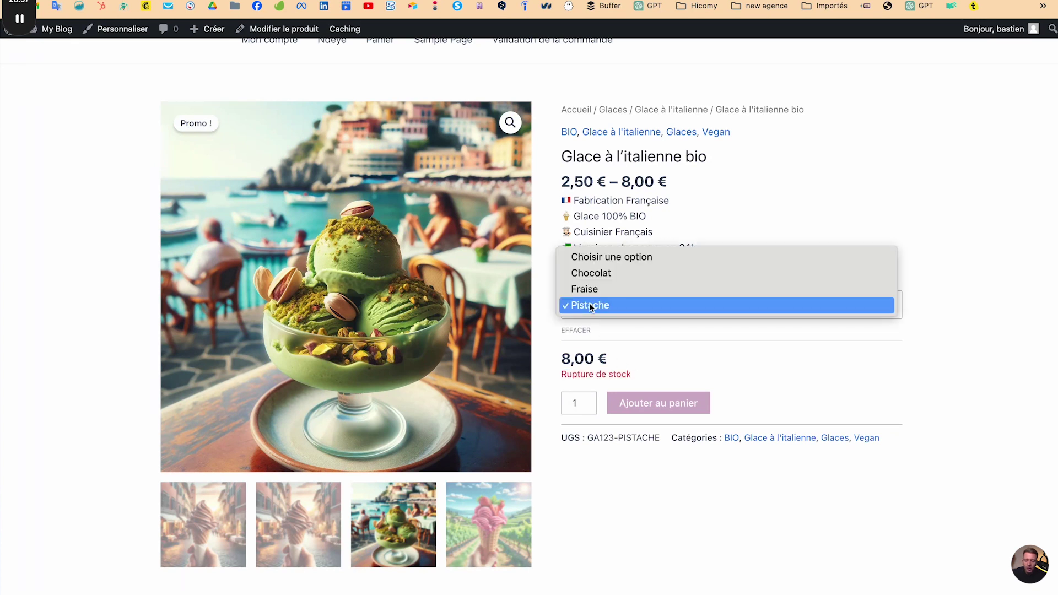
pyautogui.click(591, 293)
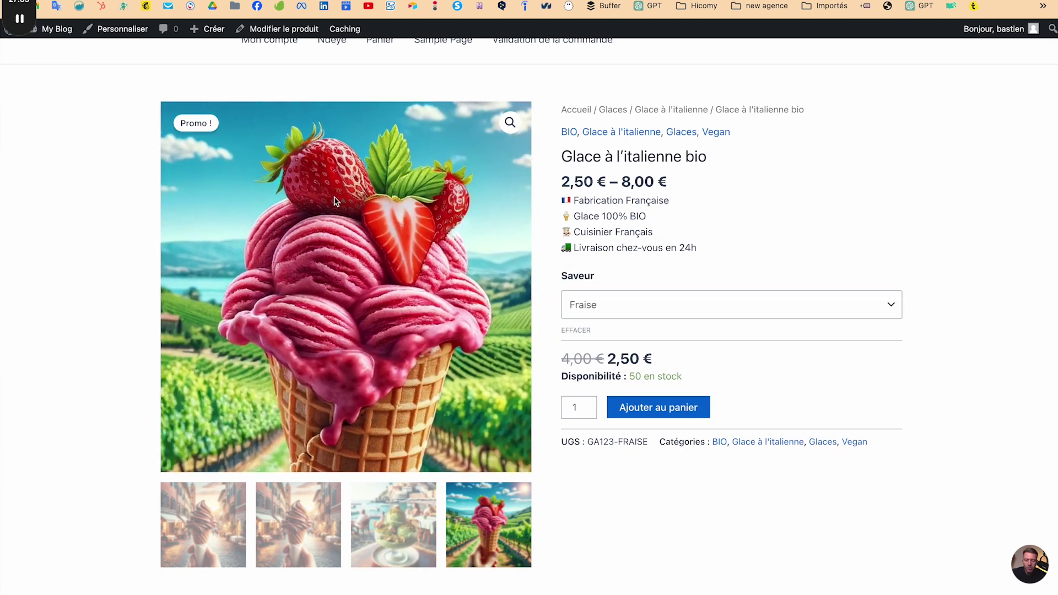
pyautogui.moveTo(556, 360); pyautogui.dragTo(623, 360)
pyautogui.click(606, 359)
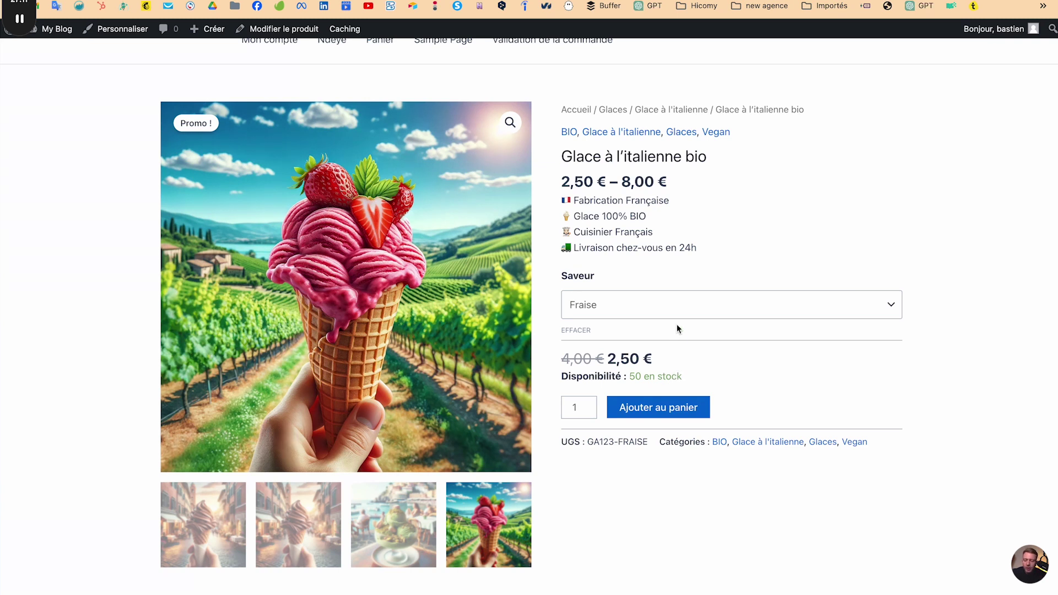
pyautogui.click(680, 307)
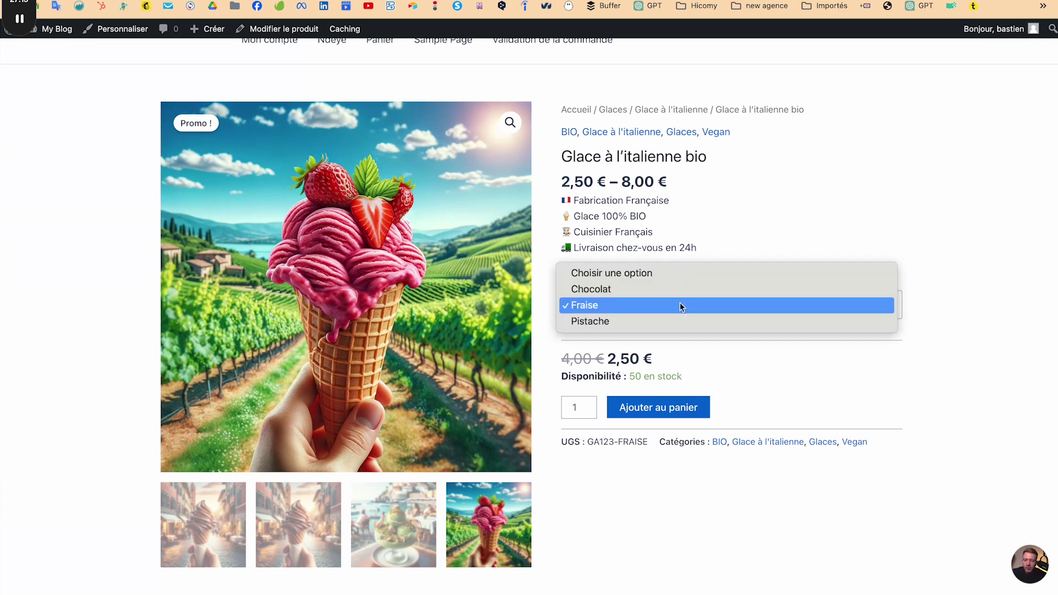
pyautogui.click(681, 289)
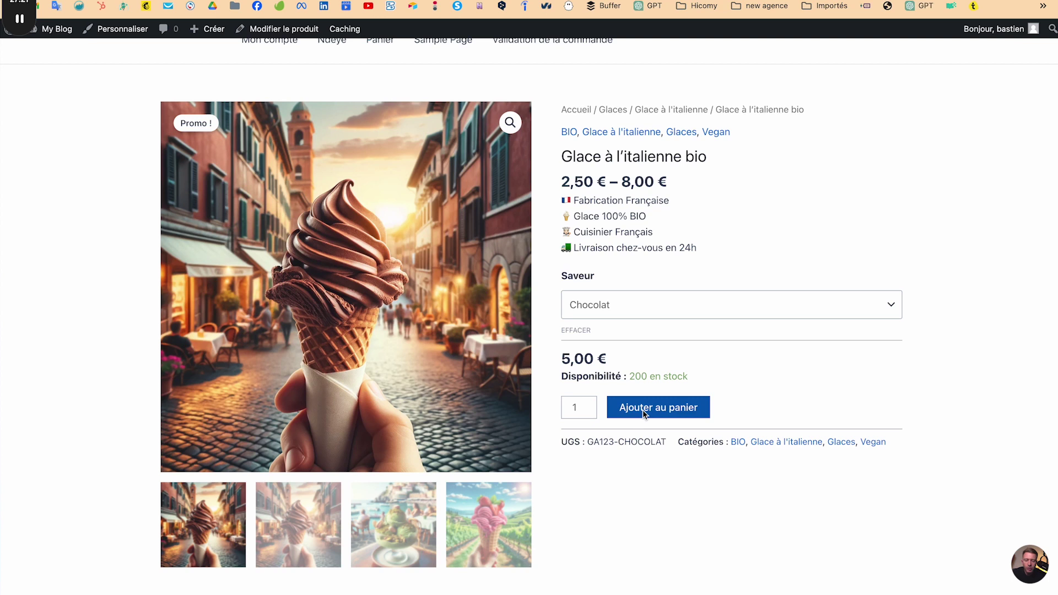
# Return to editing the product and go to its product data section showing the variations.
pyautogui.scroll(2, 548, 283)
pyautogui.click(284, 29)
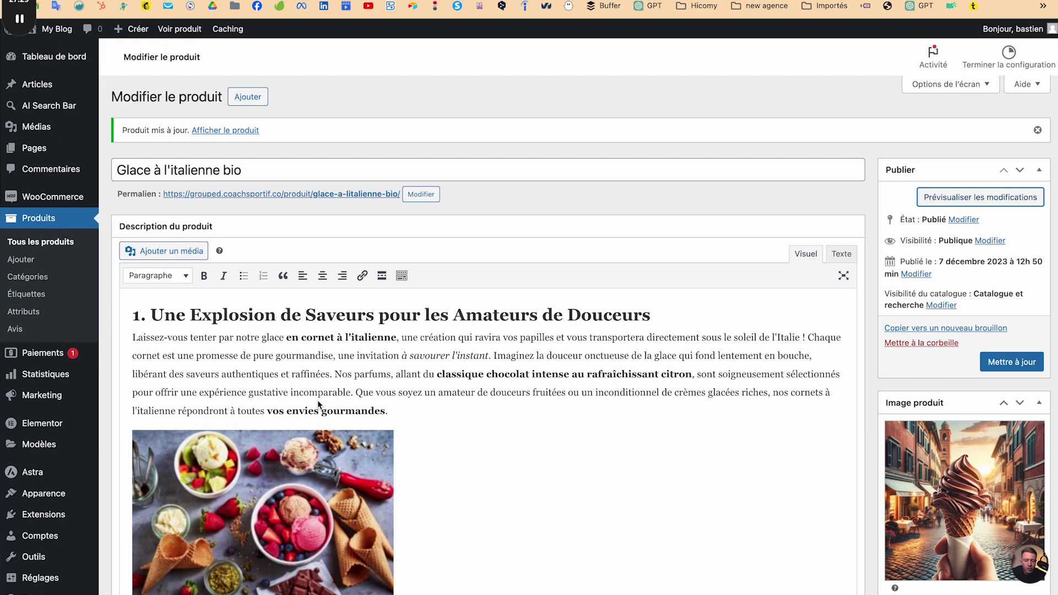
pyautogui.scroll(-15, 318, 405)
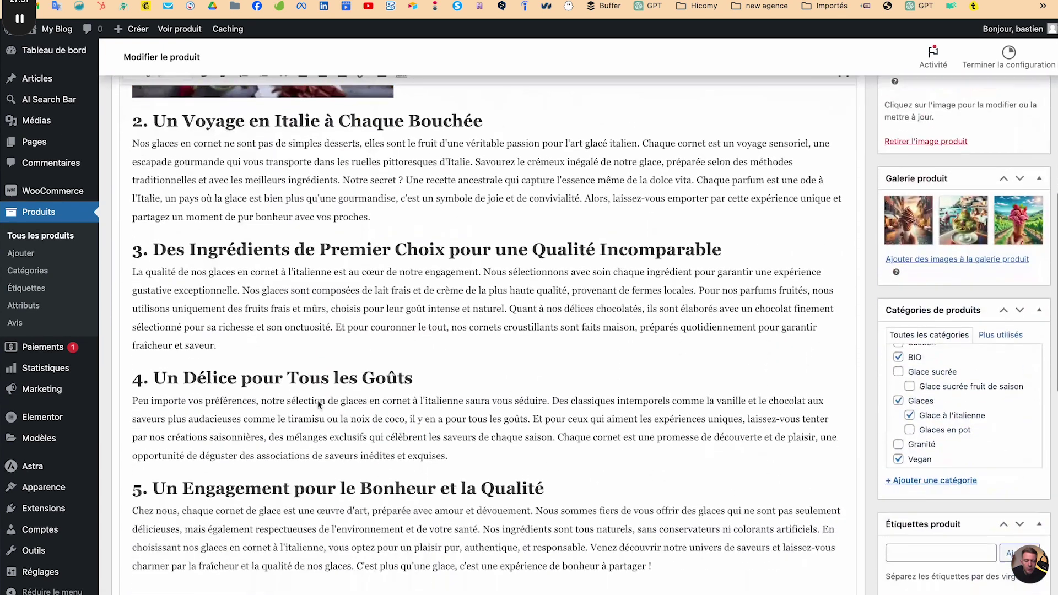
pyautogui.scroll(-1, 317, 401)
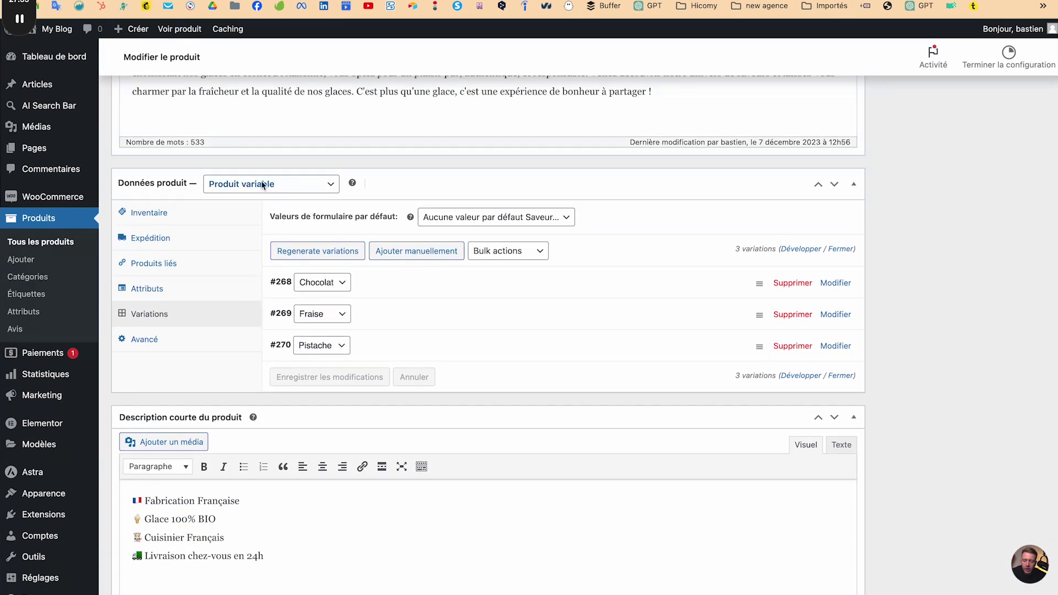
pyautogui.moveTo(20, 22)
pyautogui.click(20, 115)
pyautogui.moveTo(120, 153)
pyautogui.mouseDown()
pyautogui.moveTo(104, 199)
pyautogui.moveTo(200, 212)
pyautogui.moveTo(205, 161)
pyautogui.moveTo(121, 165)
pyautogui.mouseUp()
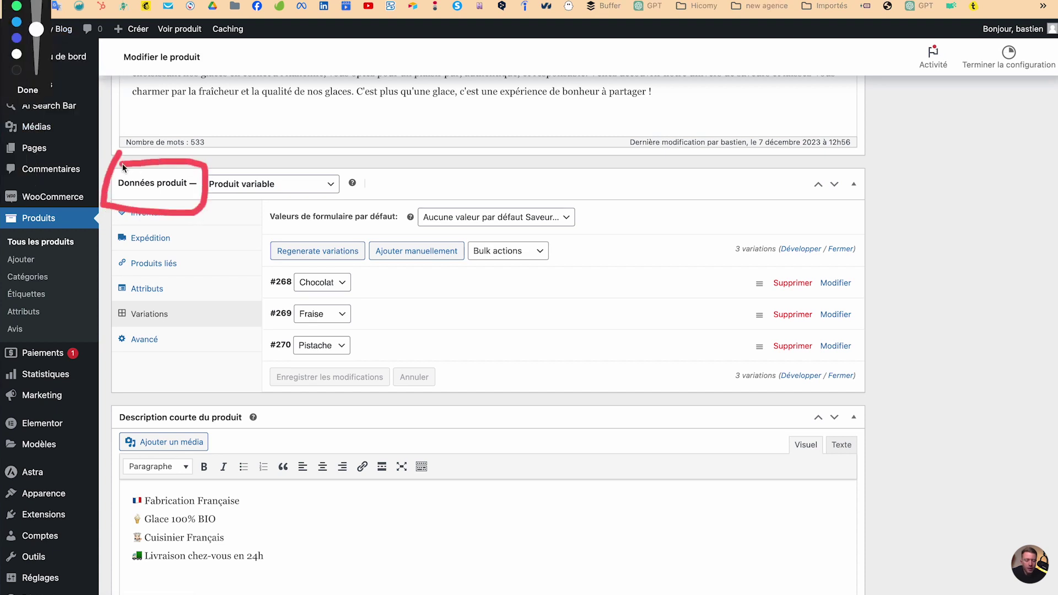
pyautogui.moveTo(206, 162); pyautogui.dragTo(255, 138)
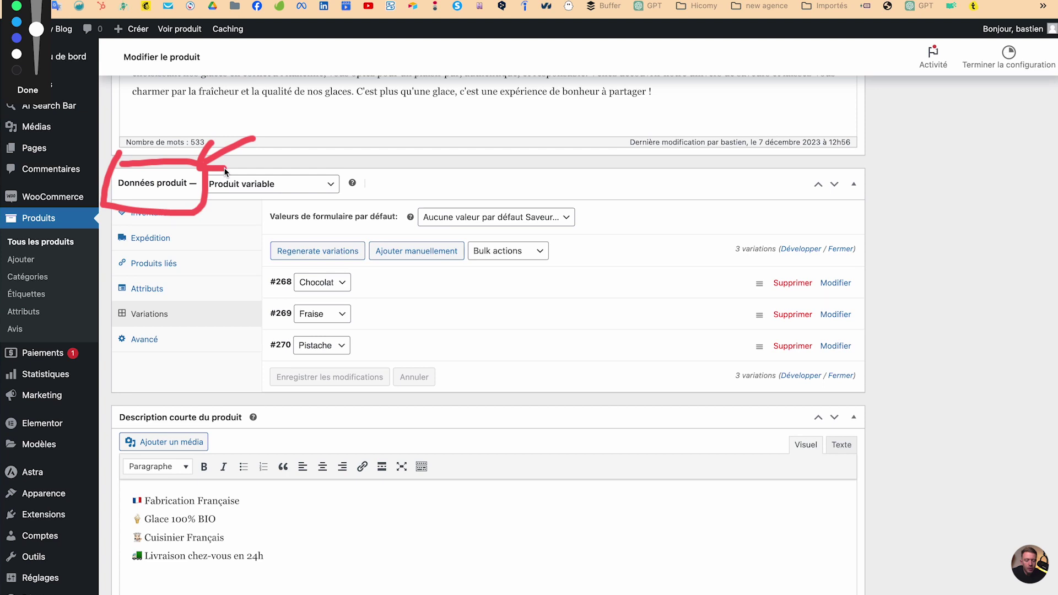
pyautogui.moveTo(196, 161)
pyautogui.mouseDown()
pyautogui.moveTo(341, 212)
pyautogui.moveTo(395, 210)
pyautogui.mouseUp()
pyautogui.click(29, 90)
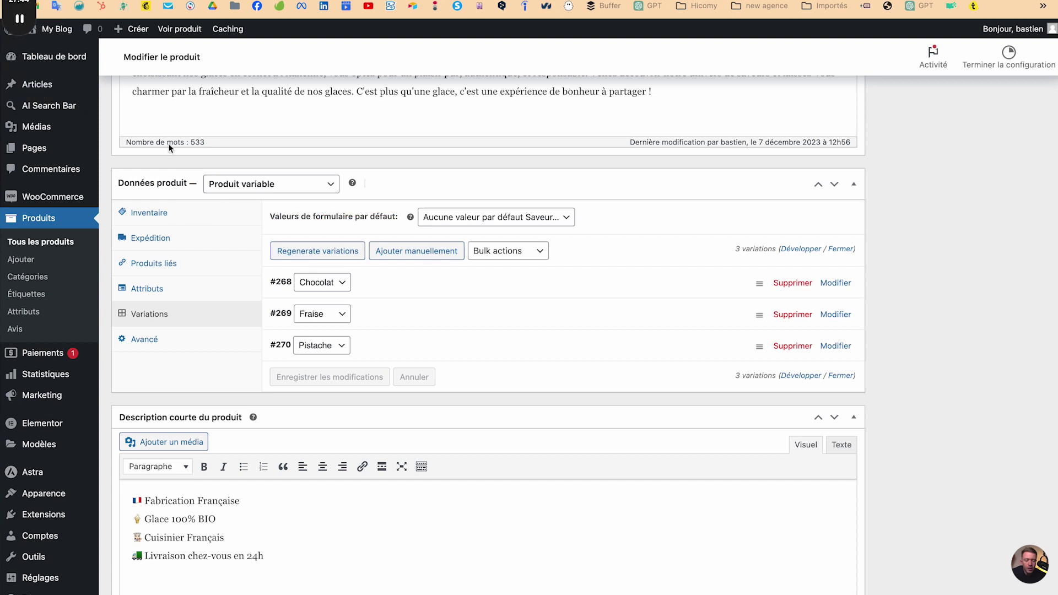
# Review the available product types in the product data section, keeping Produit variable.
pyautogui.click(245, 186)
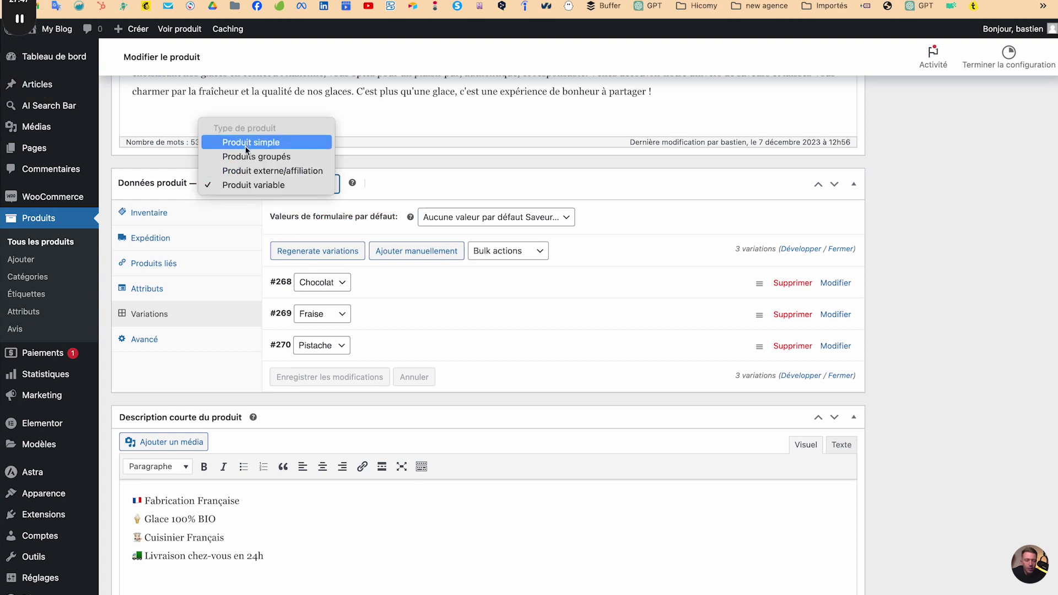
pyautogui.click(397, 166)
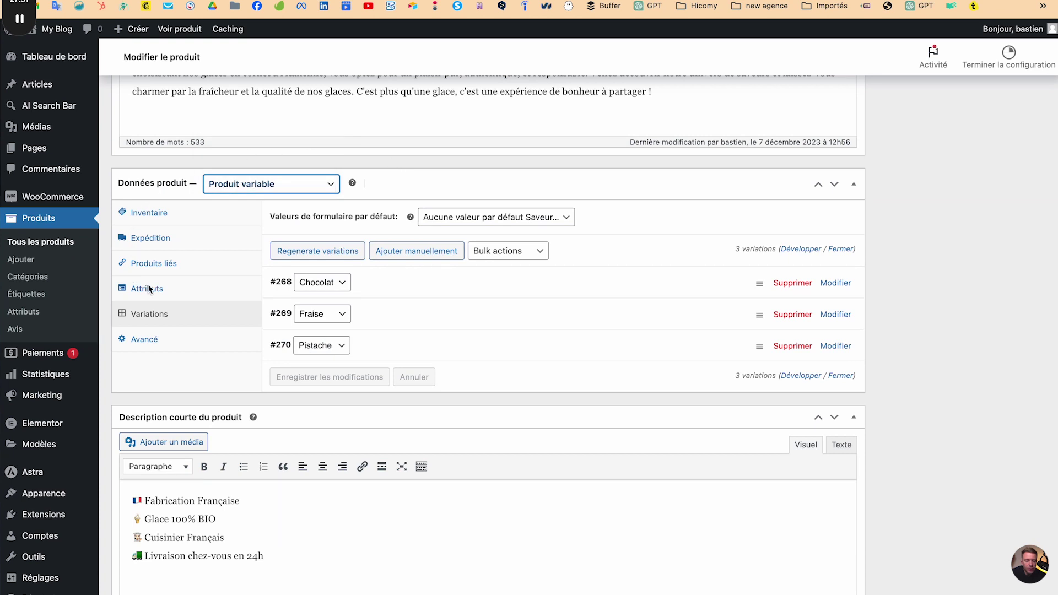
pyautogui.click(20, 110)
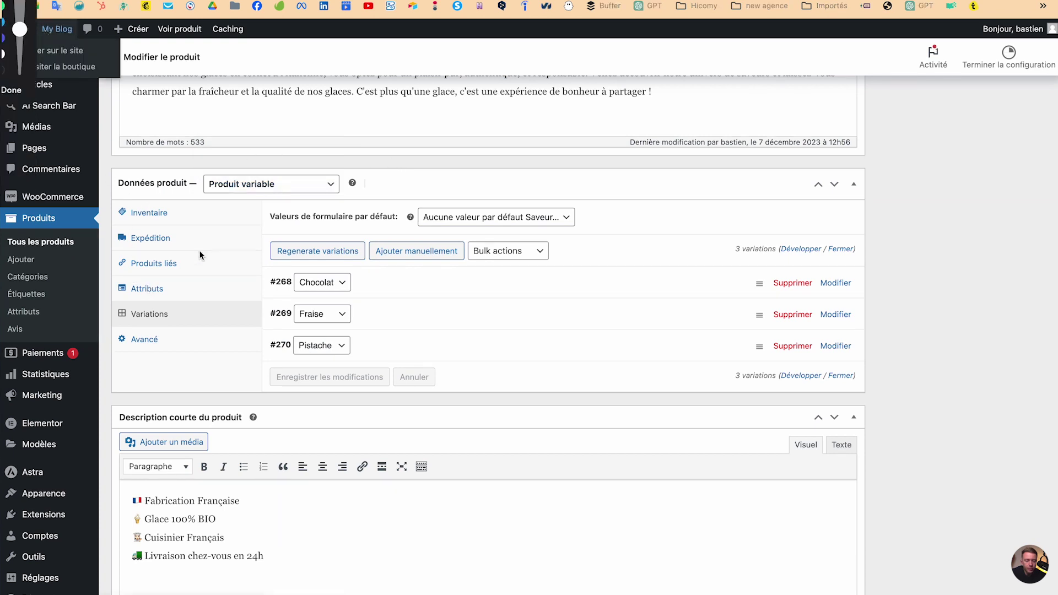
pyautogui.moveTo(98, 283)
pyautogui.mouseDown()
pyautogui.moveTo(217, 312)
pyautogui.moveTo(116, 264)
pyautogui.mouseUp()
pyautogui.moveTo(204, 296); pyautogui.dragTo(271, 291)
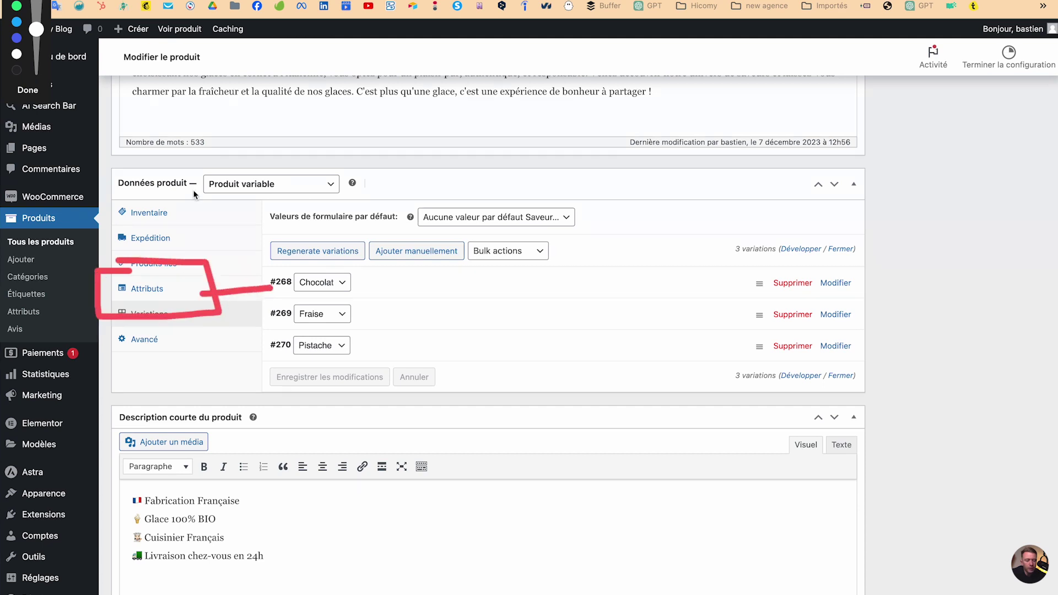
pyautogui.click(28, 90)
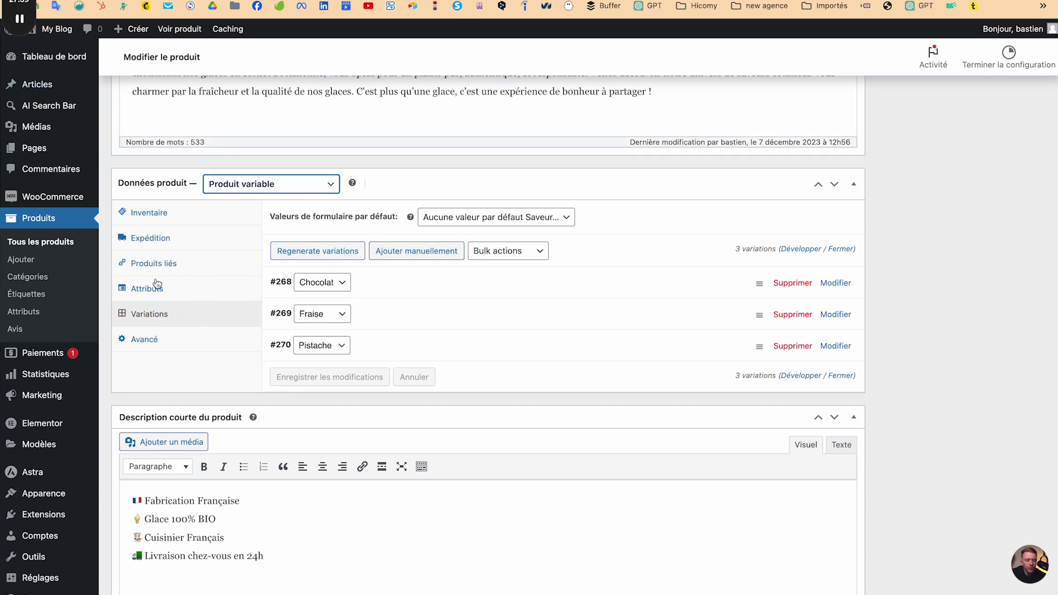
# Add a second product attribute named Taille to the variable product's attributes.
pyautogui.click(155, 287)
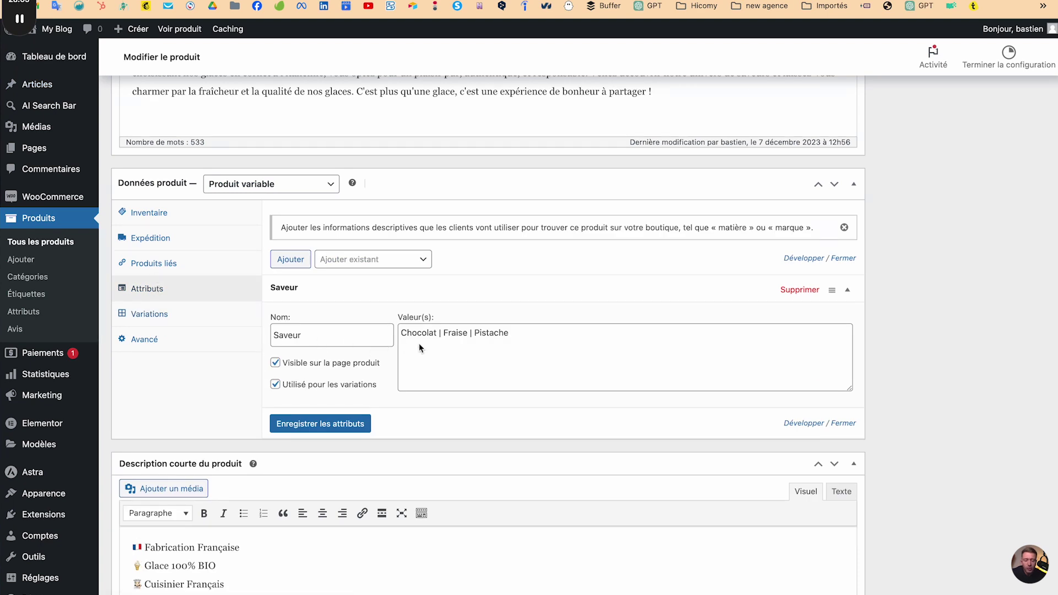
pyautogui.click(332, 261)
pyautogui.click(288, 260)
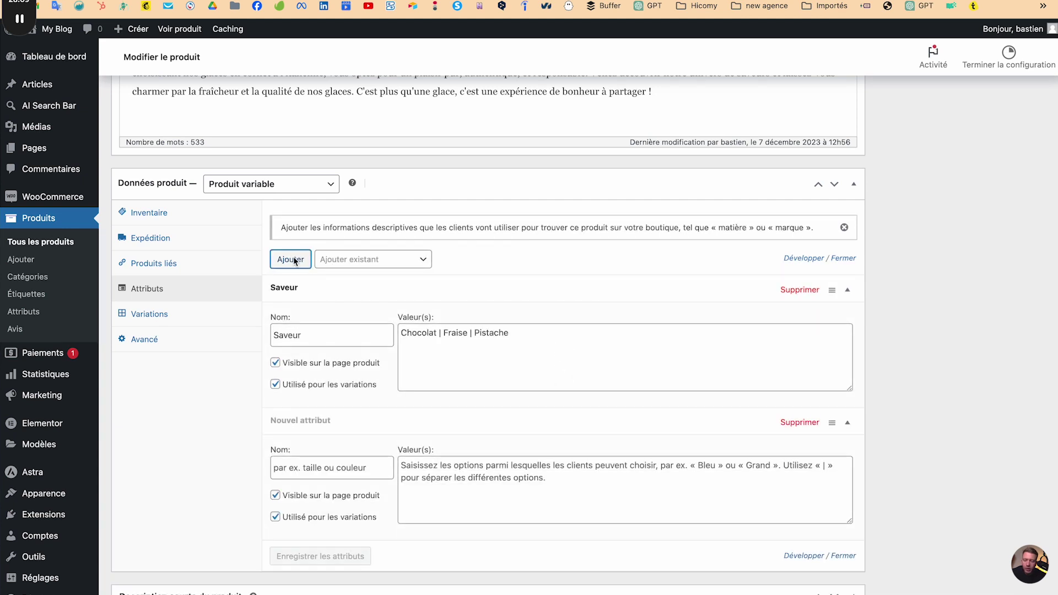
pyautogui.scroll(-1, 354, 498)
pyautogui.click(334, 444)
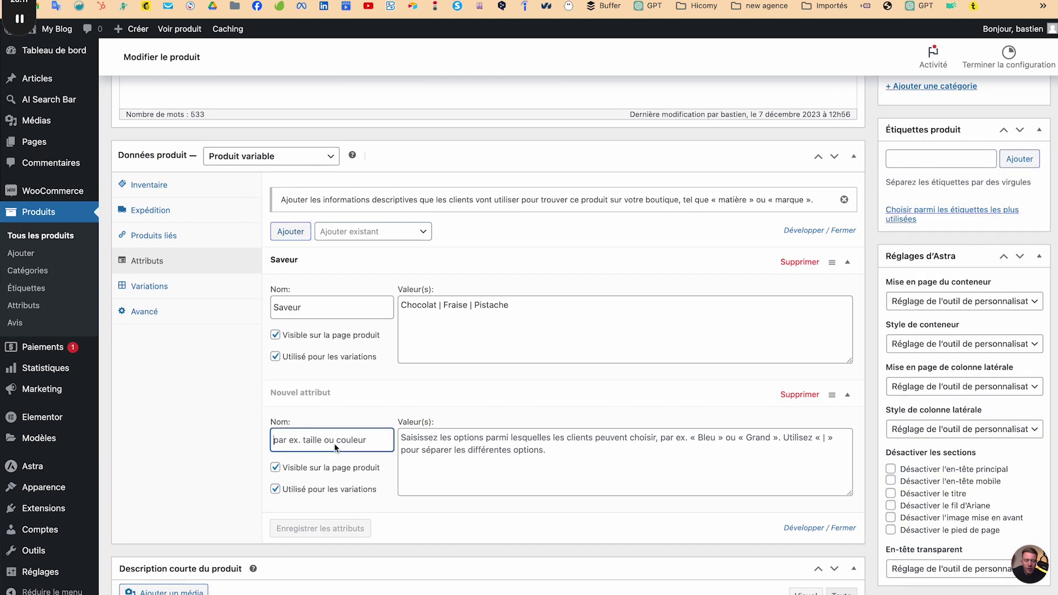
pyautogui.write('Taille')
# Enter Petit | Grand as the values of the Taille attribute and save the attributes.
pyautogui.click(416, 451)
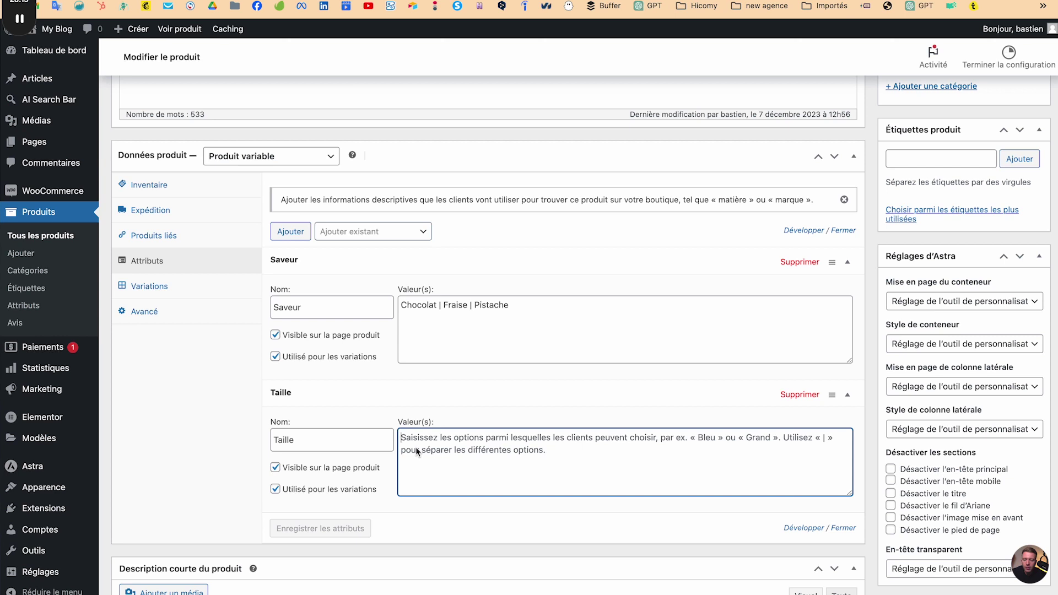
pyautogui.write('Pet')
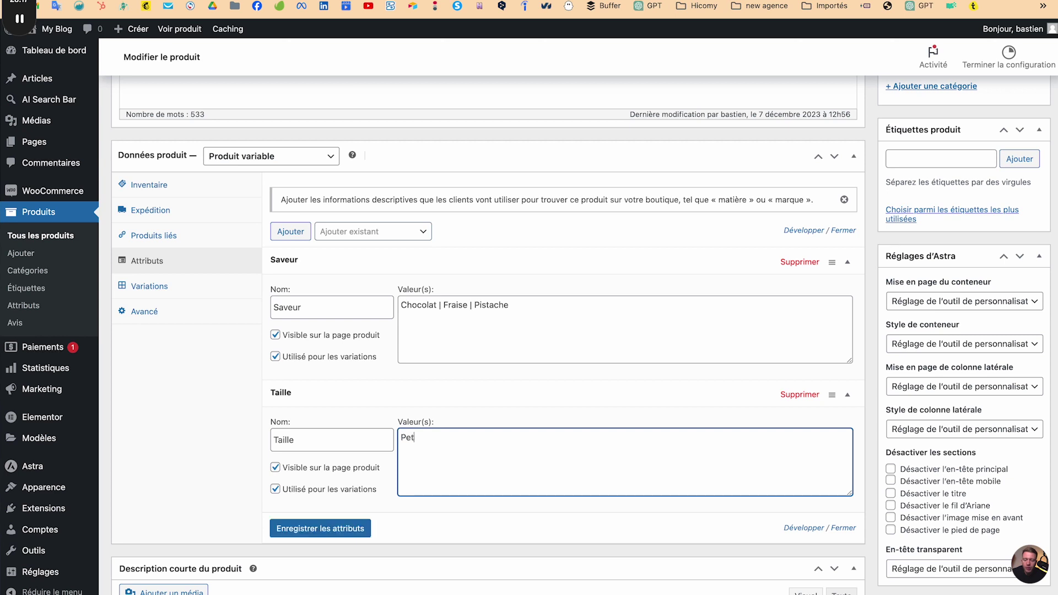
pyautogui.write('it | Grand')
pyautogui.click(285, 531)
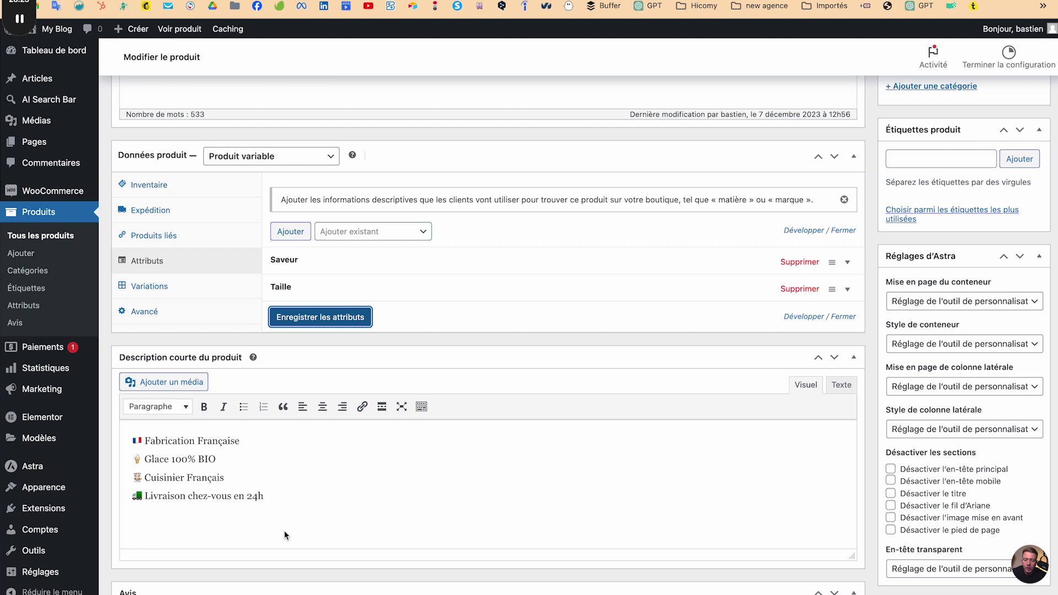
pyautogui.click(337, 309)
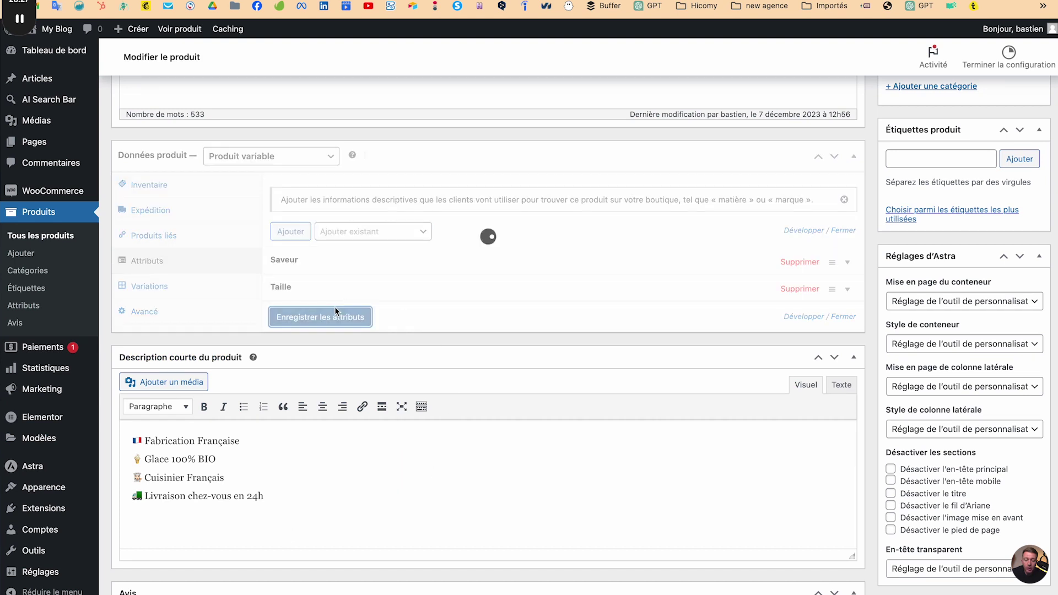
# Assign the size Petit to the existing Chocolat, Fraise and Pistache variations and save the variation changes.
pyautogui.click(196, 280)
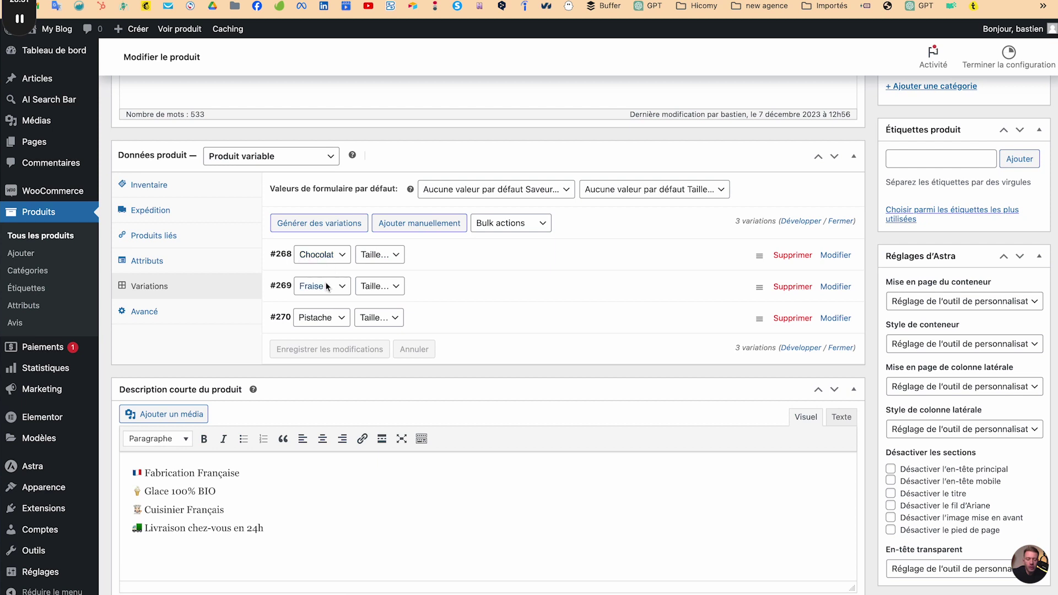
pyautogui.click(395, 256)
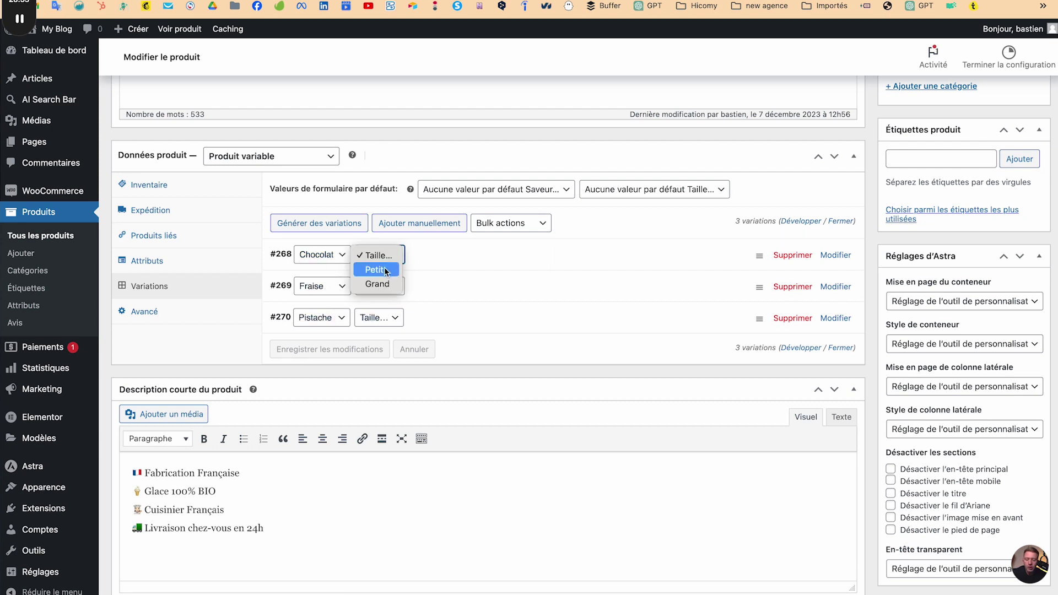
pyautogui.click(386, 271)
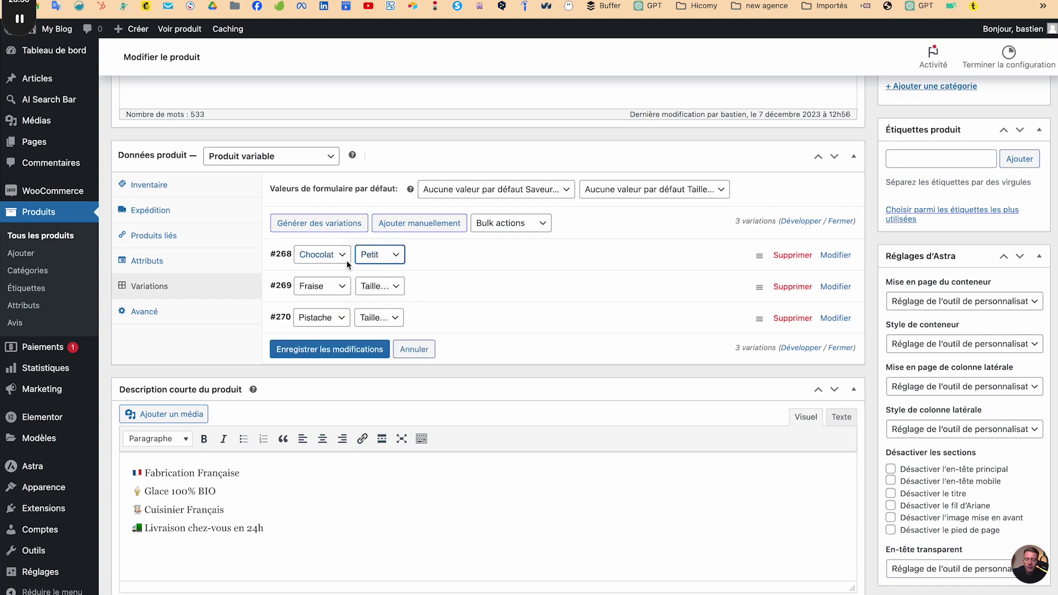
pyautogui.click(381, 288)
pyautogui.click(374, 301)
pyautogui.click(378, 318)
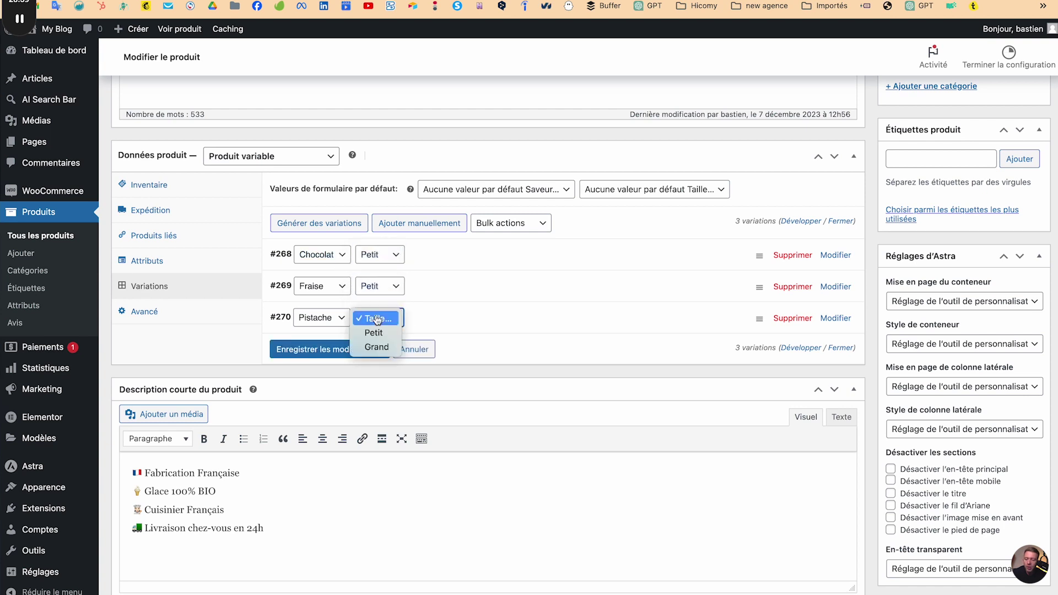
pyautogui.click(376, 331)
pyautogui.click(289, 351)
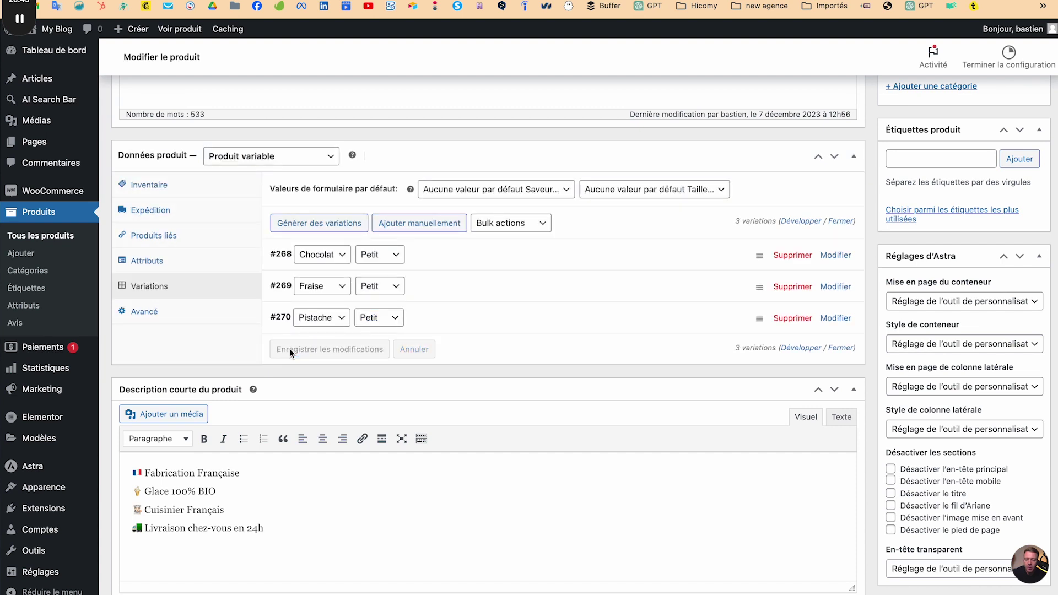
# Manually add three more blank variations to the product.
pyautogui.click(413, 224)
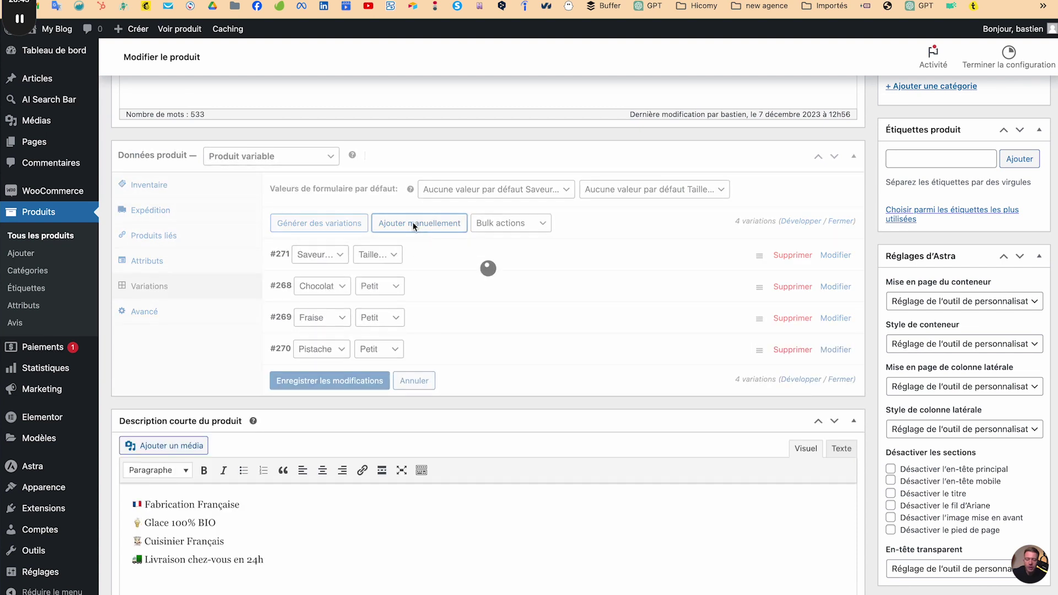
pyautogui.click(412, 223)
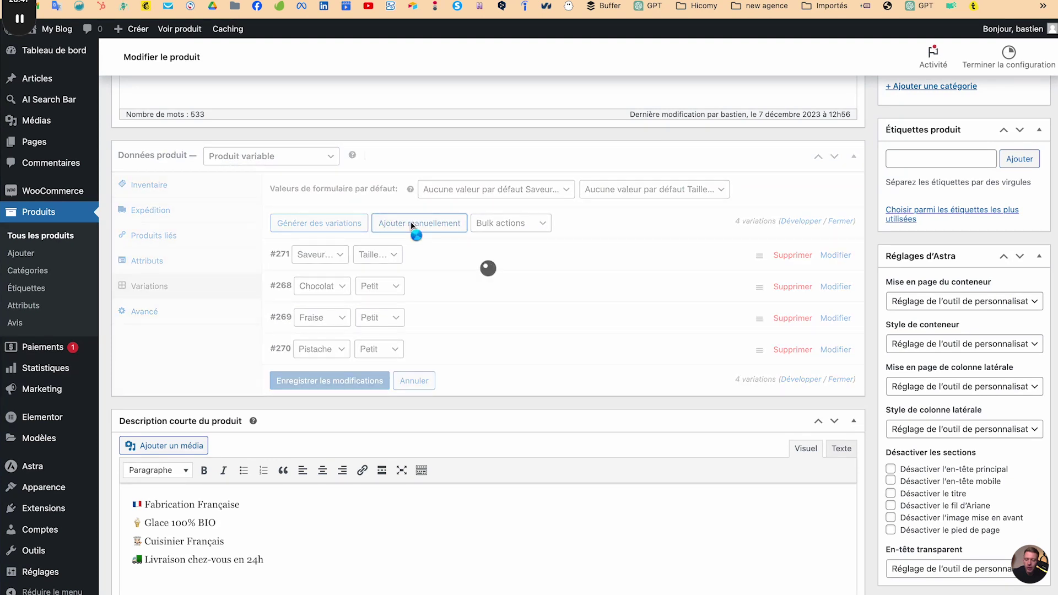
pyautogui.click(412, 224)
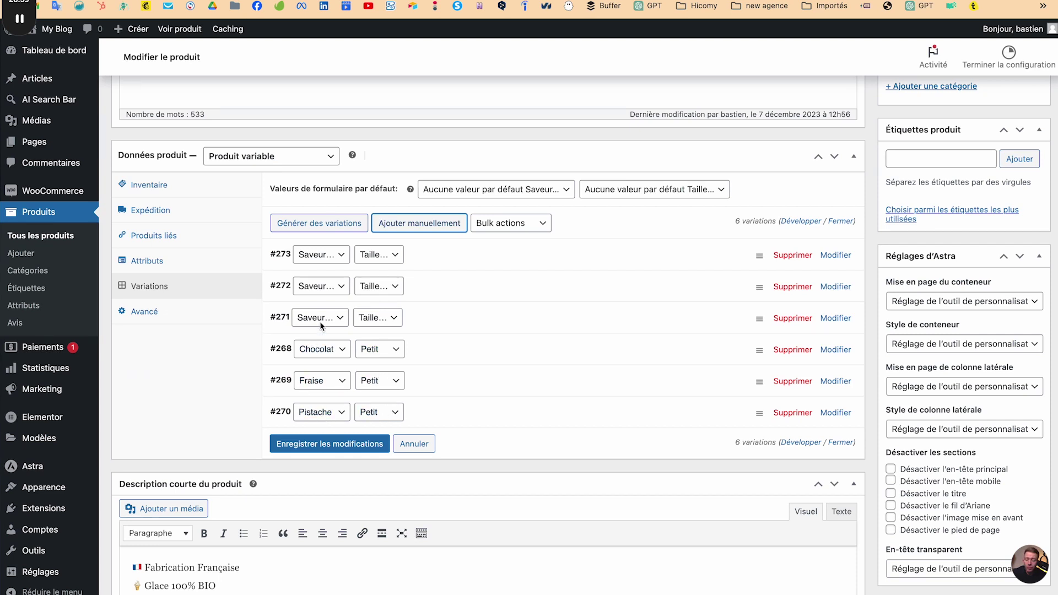
# Set the first blank variation to Chocolat with size Grand and the second to Fraise with size Grand.
pyautogui.click(329, 256)
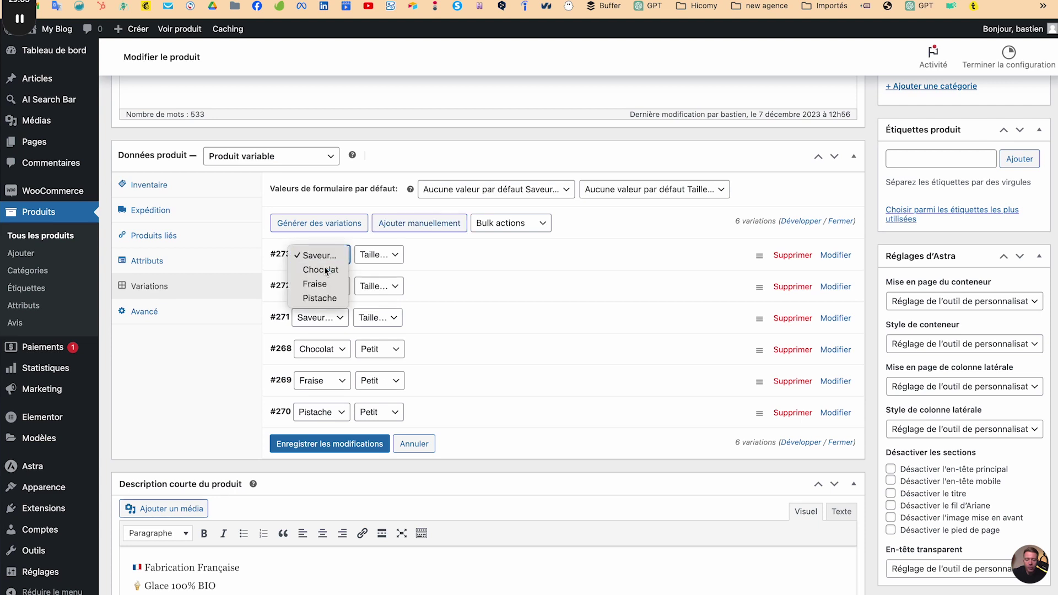
pyautogui.click(325, 270)
pyautogui.click(372, 256)
pyautogui.click(373, 285)
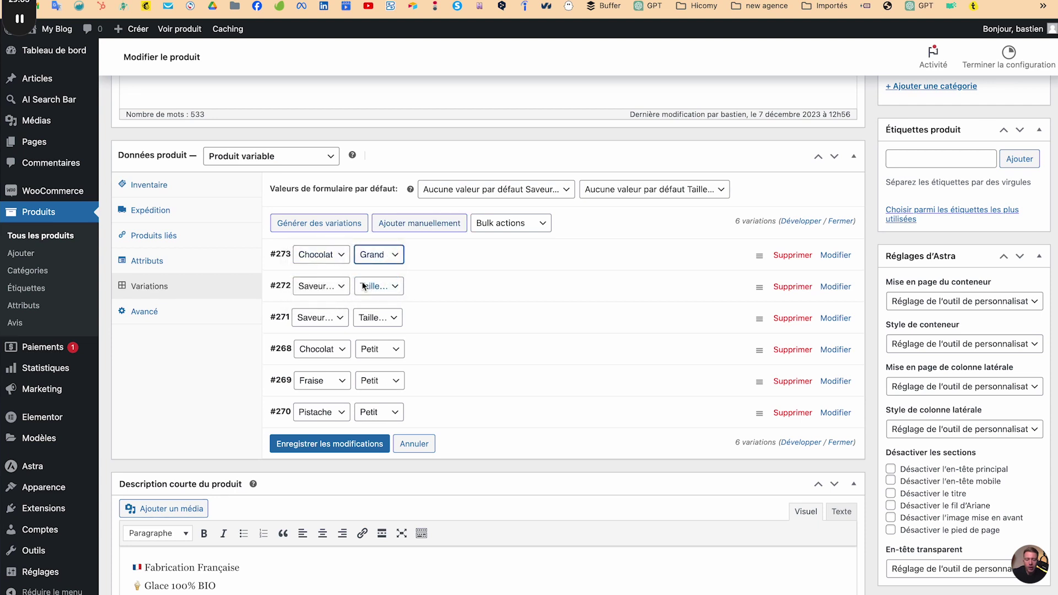
pyautogui.click(320, 286)
pyautogui.click(333, 317)
pyautogui.click(379, 287)
pyautogui.click(375, 317)
# Set the remaining blank variation to Pistache with size Grand and save the variation changes.
pyautogui.click(319, 318)
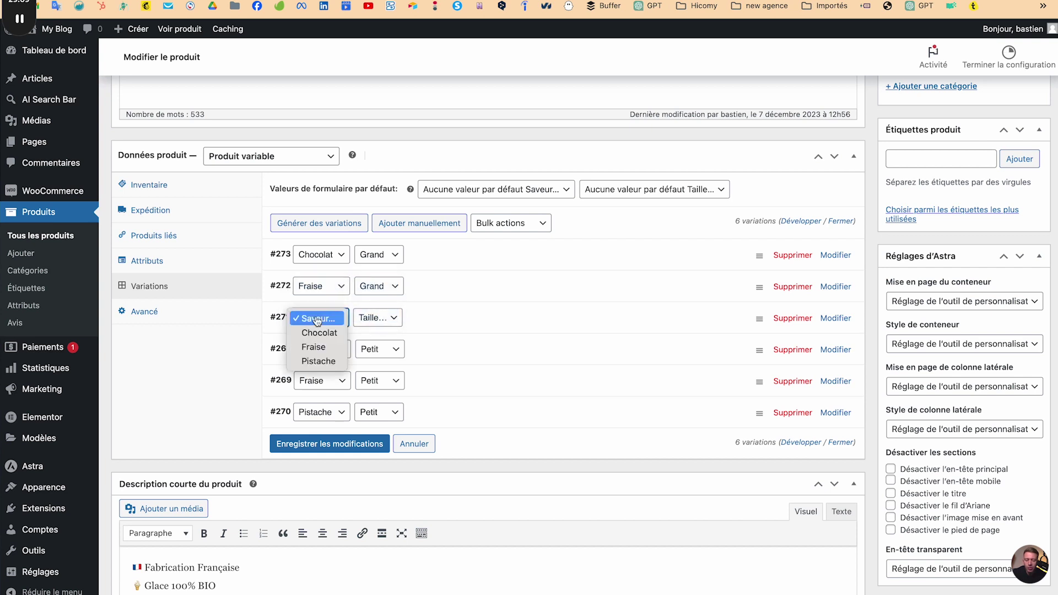
pyautogui.click(312, 362)
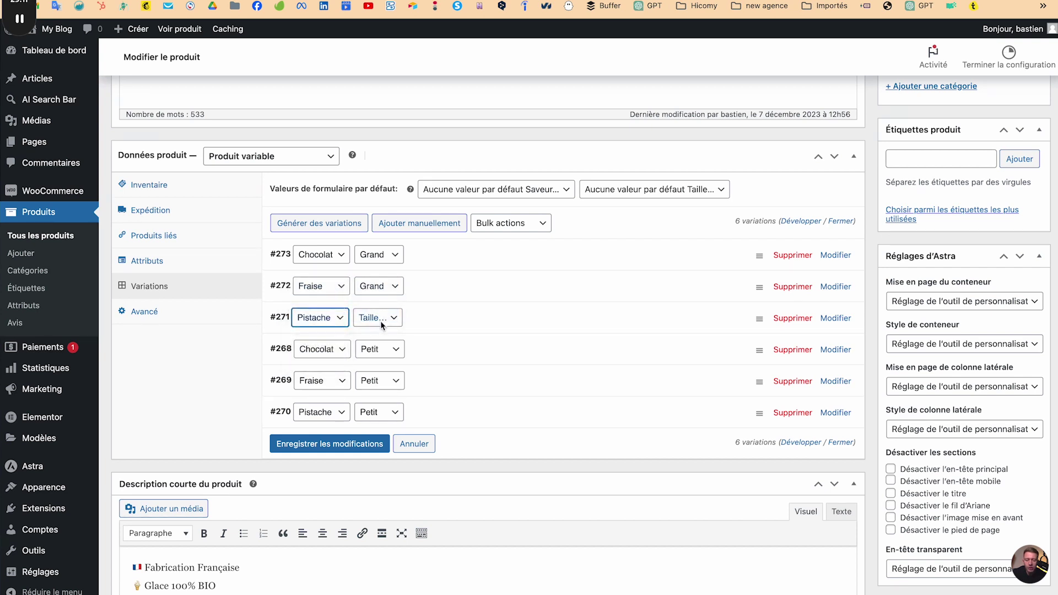
pyautogui.click(379, 318)
pyautogui.click(380, 333)
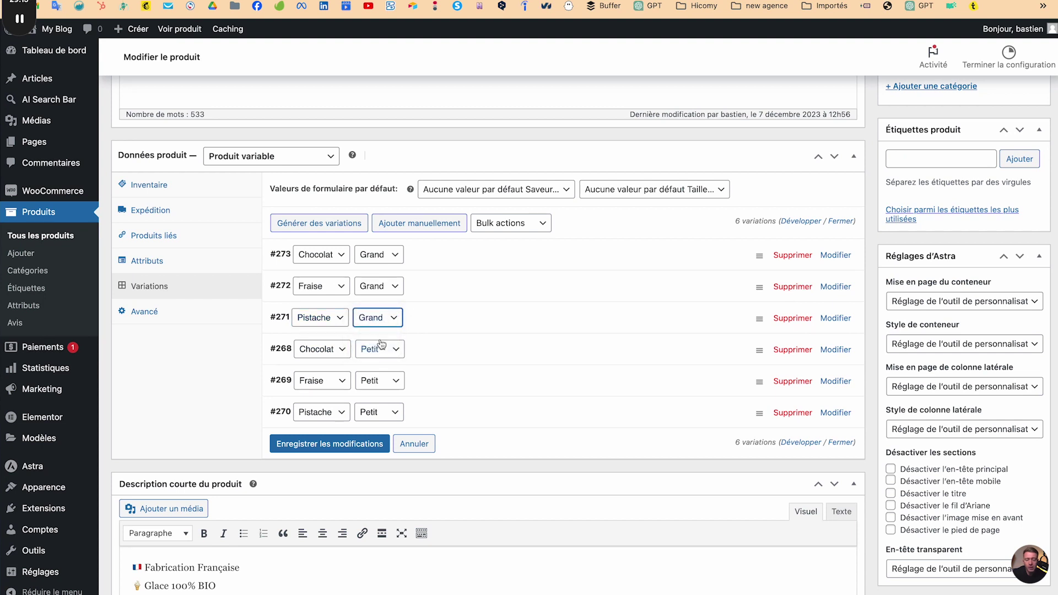
pyautogui.click(329, 446)
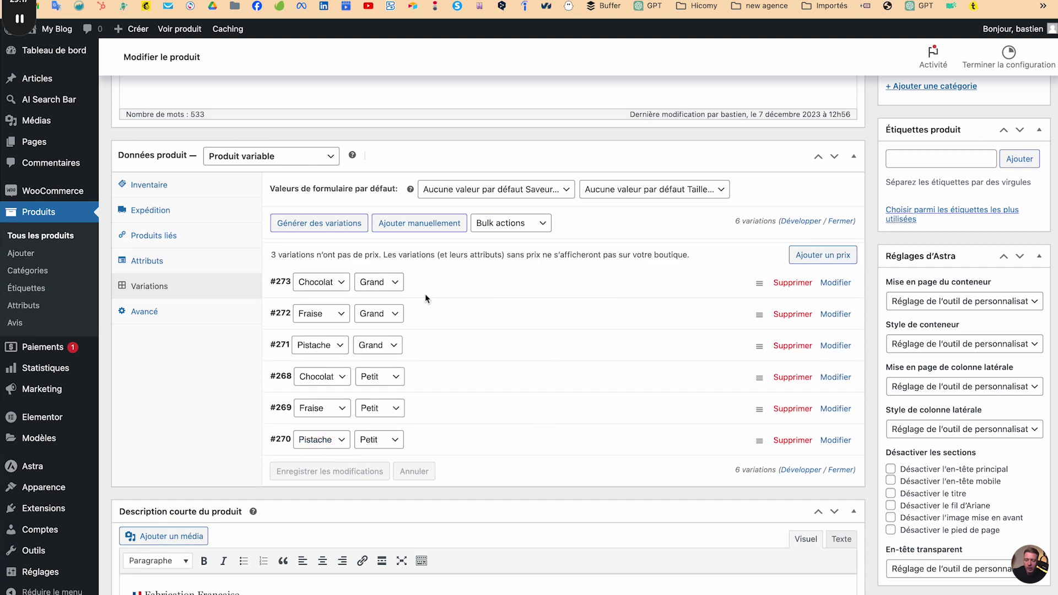
# Expand the Chocolat Grand variation and assign it the chocolate soft-serve cone image from the media library.
pyautogui.click(413, 284)
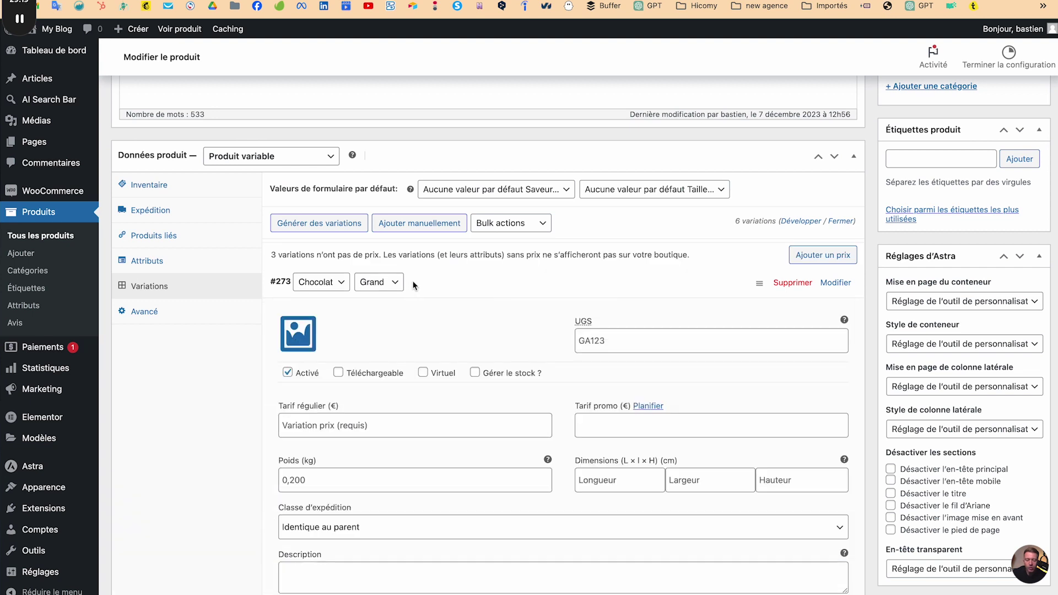
pyautogui.click(296, 332)
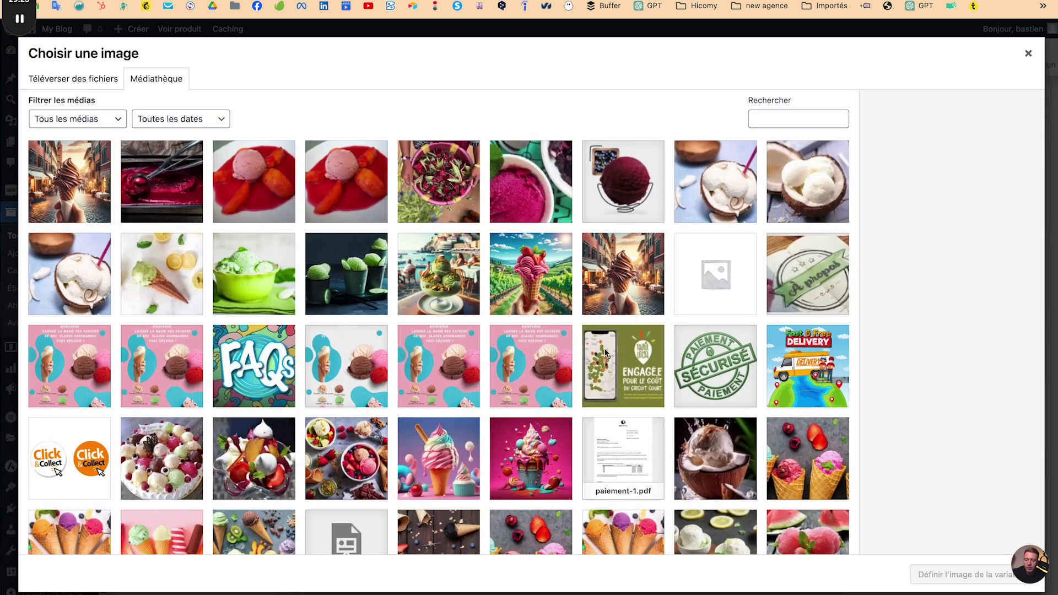
pyautogui.click(605, 282)
pyautogui.click(962, 574)
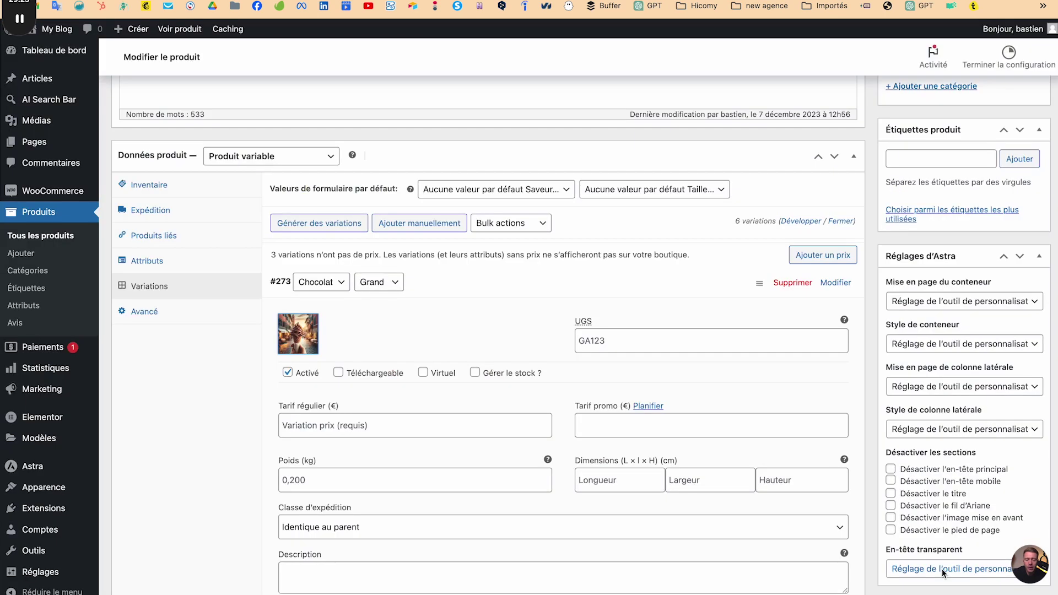
# Give the Chocolat Grand variation the UGS GA123-CHOCOLAT-GRAND and a regular price of 8 €.
pyautogui.click(624, 339)
pyautogui.write('G')
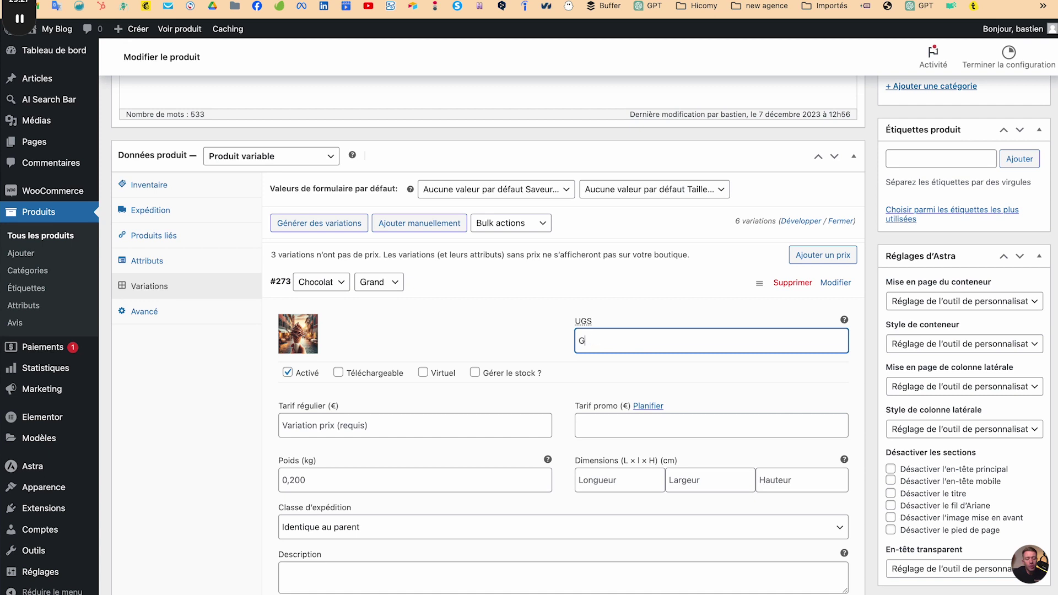
pyautogui.write('A123-CHOCOLAT-GRAND')
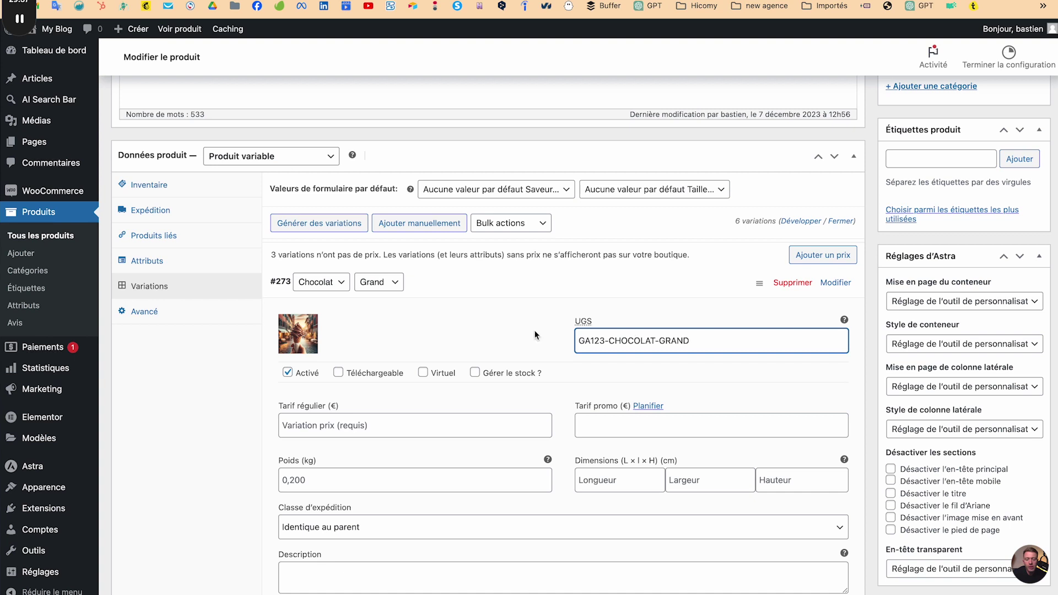
pyautogui.click(393, 423)
pyautogui.write('8')
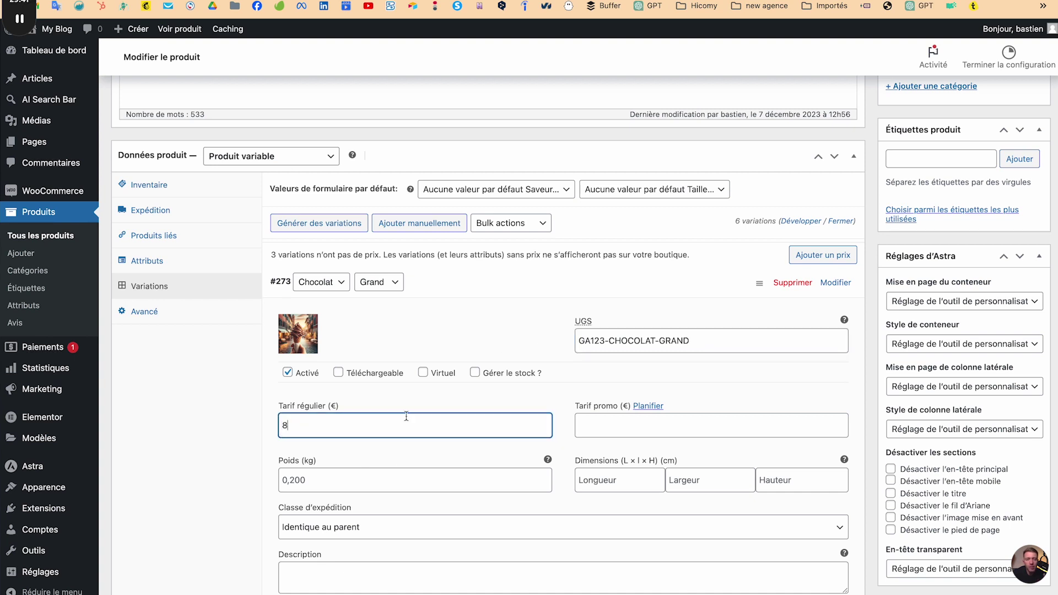
# Enable stock management for the Chocolat Grand variation and set its stock quantity to 322.
pyautogui.click(475, 373)
pyautogui.click(286, 483)
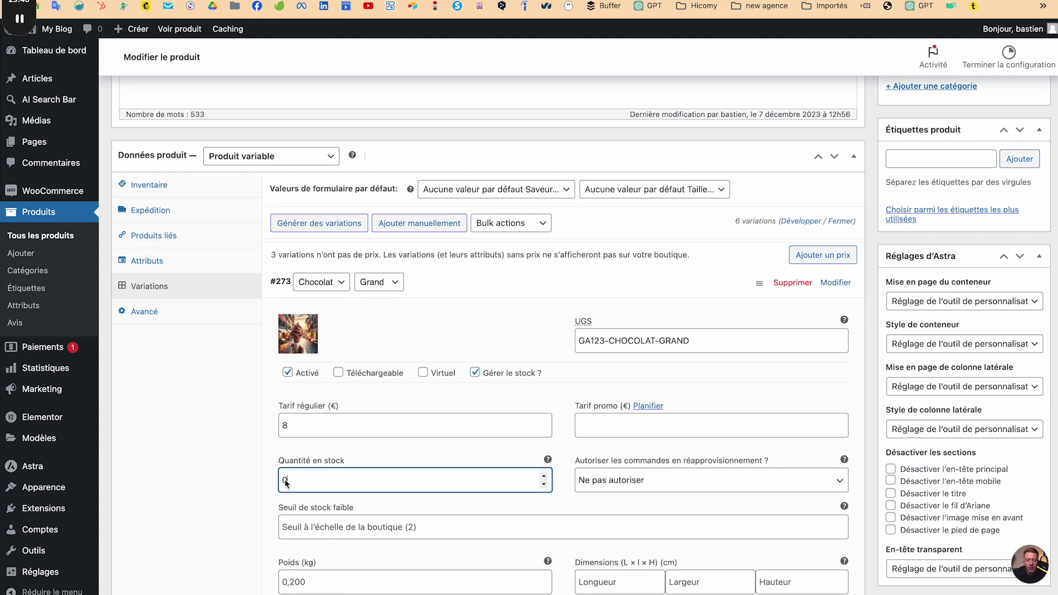
pyautogui.press('BackSpace')
pyautogui.write('1')
pyautogui.write('22')
pyautogui.click(215, 468)
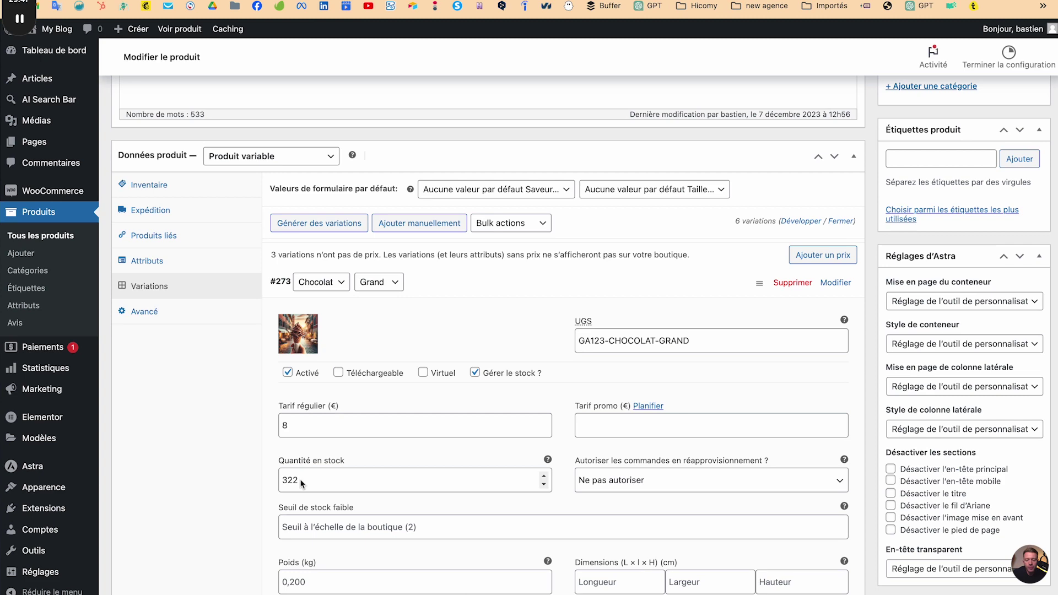
# Update the Glace à l'italienne bio product and preview its page on the storefront.
pyautogui.scroll(-5, 300, 479)
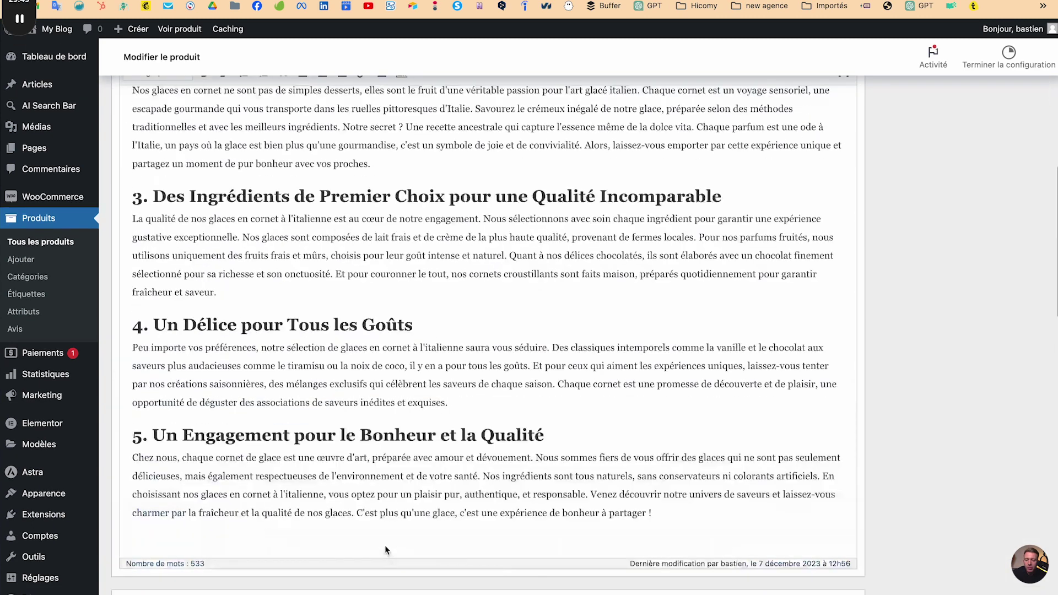
pyautogui.click(1012, 362)
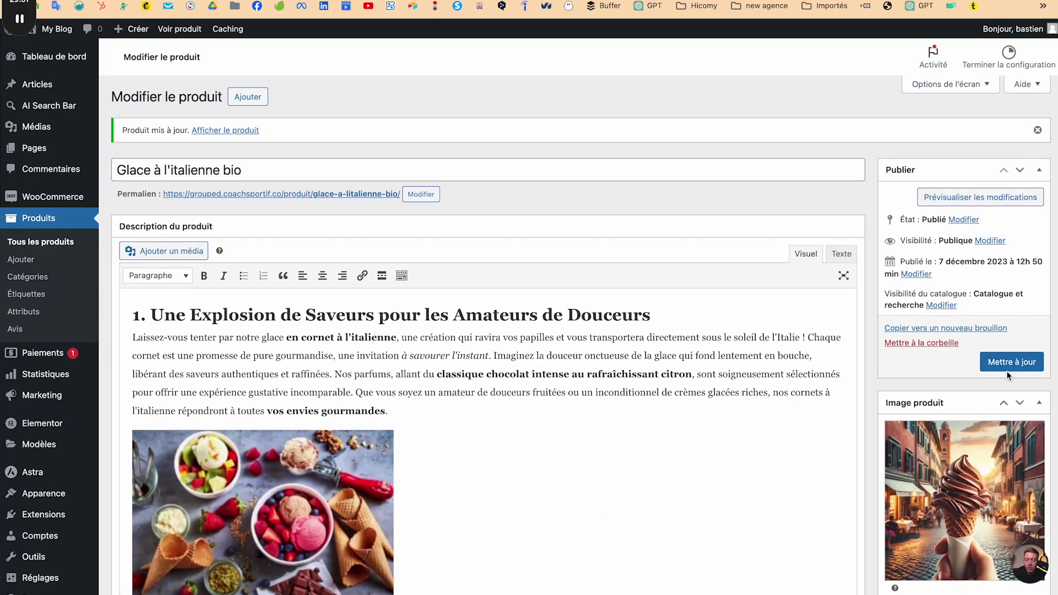
pyautogui.click(1007, 363)
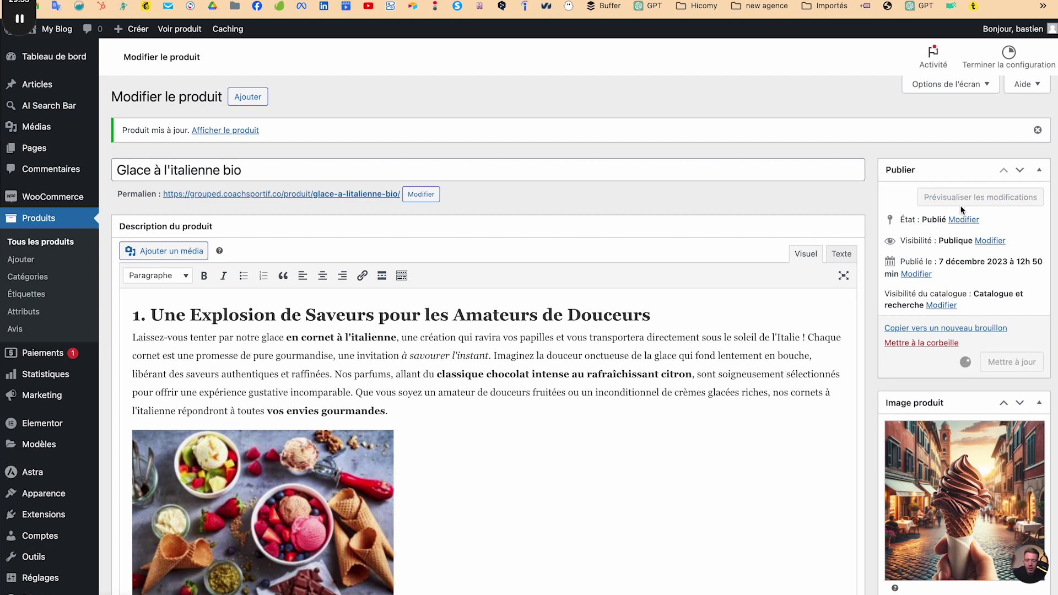
pyautogui.click(929, 200)
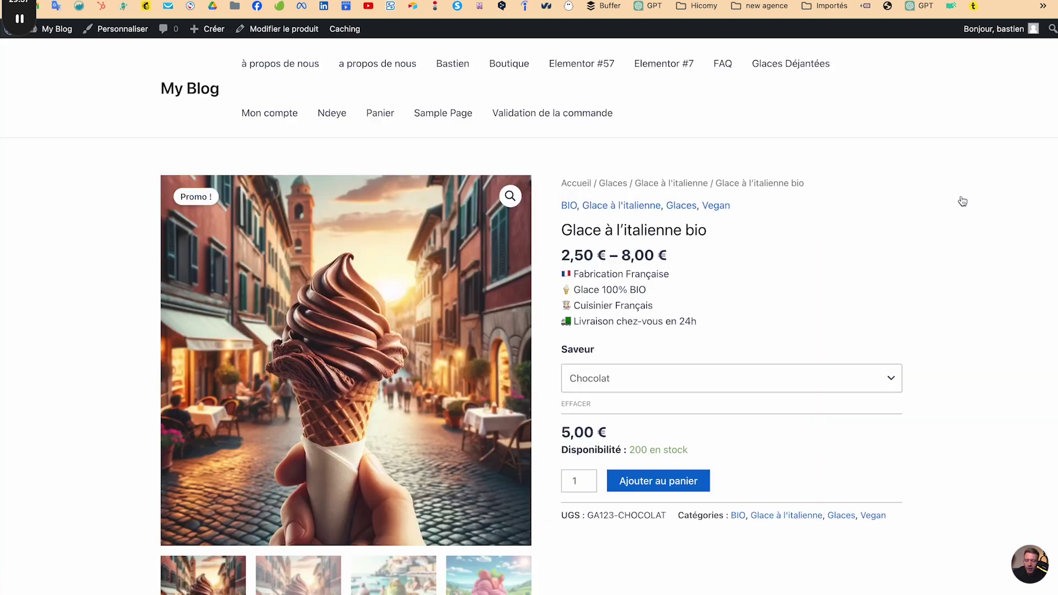
# Reload the Glace à l'italienne bio storefront page to show the updated product options.
pyautogui.press('super+r')
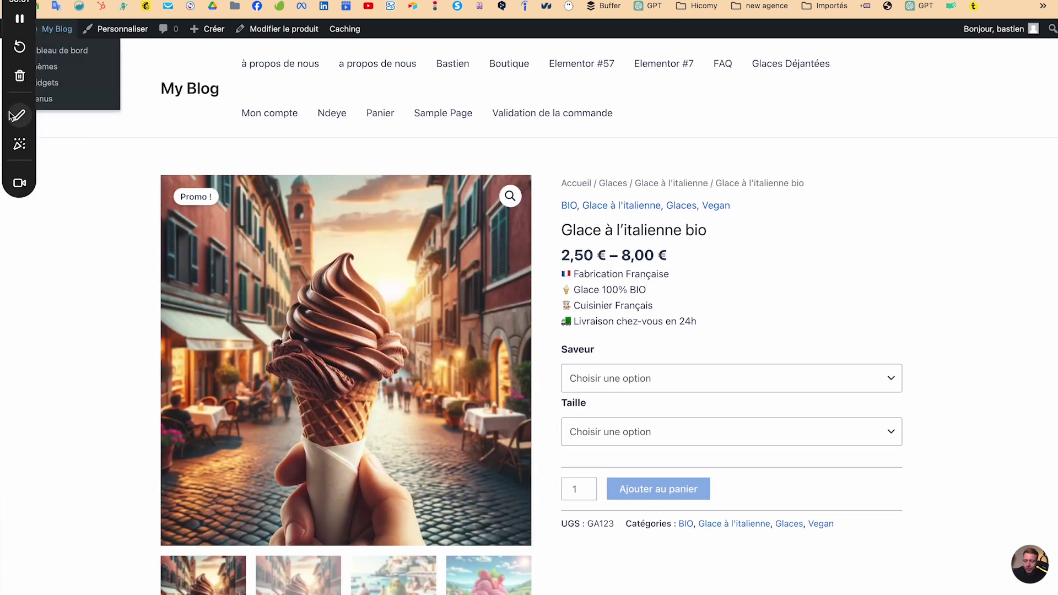
pyautogui.click(12, 113)
pyautogui.moveTo(579, 335)
pyautogui.mouseDown()
pyautogui.moveTo(549, 336)
pyautogui.moveTo(534, 474)
pyautogui.moveTo(600, 473)
pyautogui.mouseUp()
pyautogui.moveTo(900, 323)
pyautogui.mouseDown()
pyautogui.moveTo(933, 376)
pyautogui.moveTo(909, 345)
pyautogui.mouseUp()
pyautogui.moveTo(978, 415)
pyautogui.mouseDown()
pyautogui.moveTo(917, 415)
pyautogui.moveTo(925, 398)
pyautogui.moveTo(946, 413)
pyautogui.mouseUp()
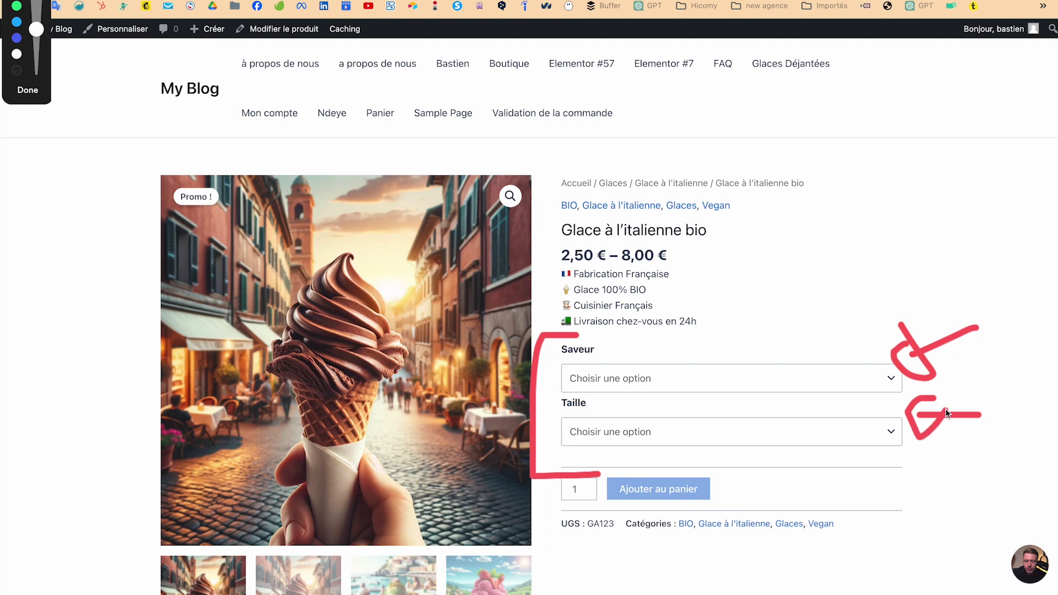
pyautogui.click(34, 82)
# Choose the Chocolat flavour on the product page and check its Petit size, followed by its Grand size.
pyautogui.click(614, 377)
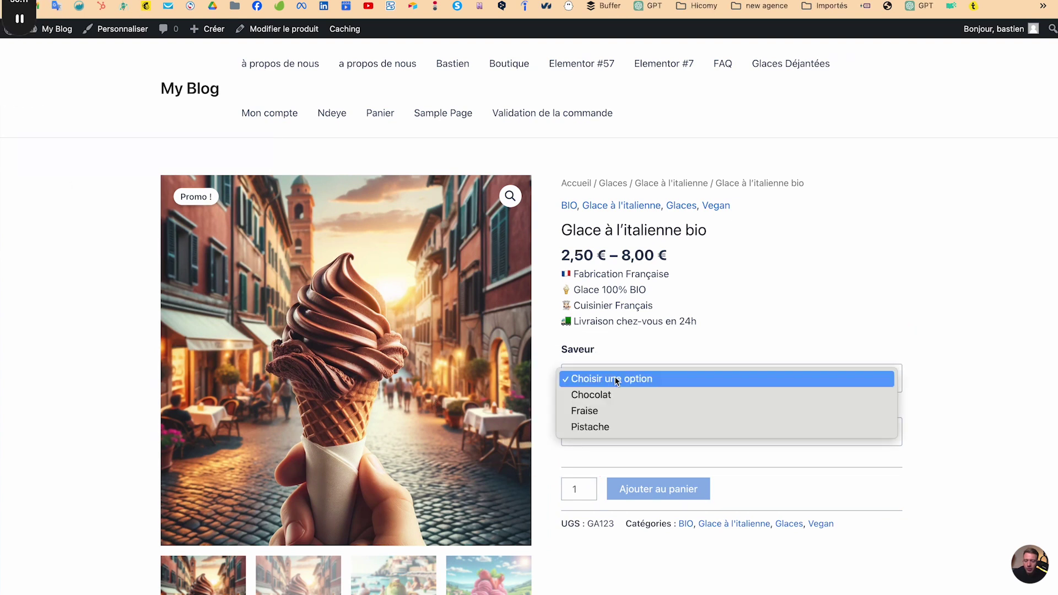
pyautogui.click(608, 396)
pyautogui.click(607, 435)
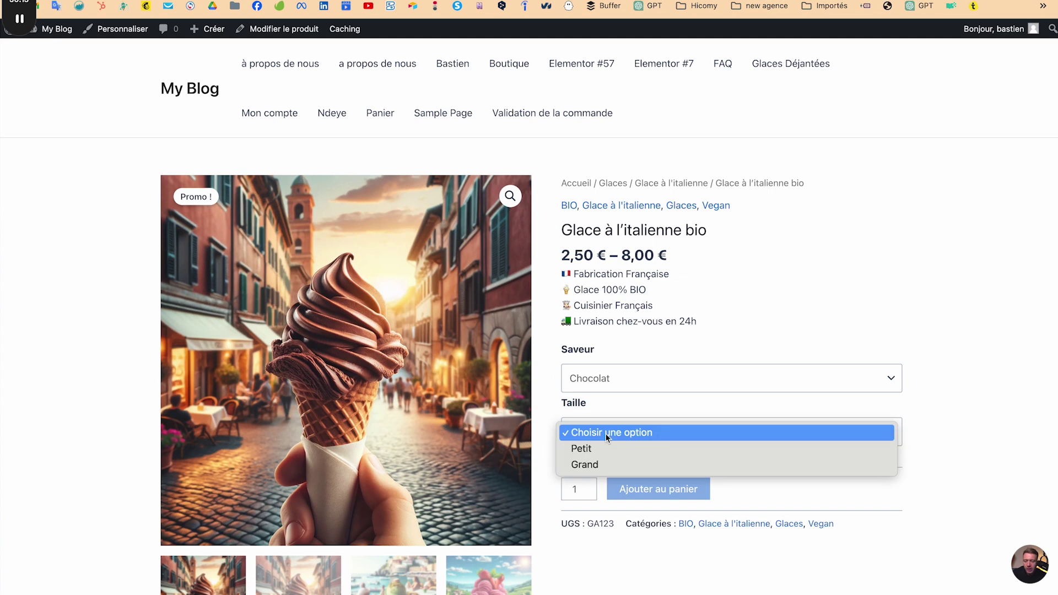
pyautogui.click(602, 449)
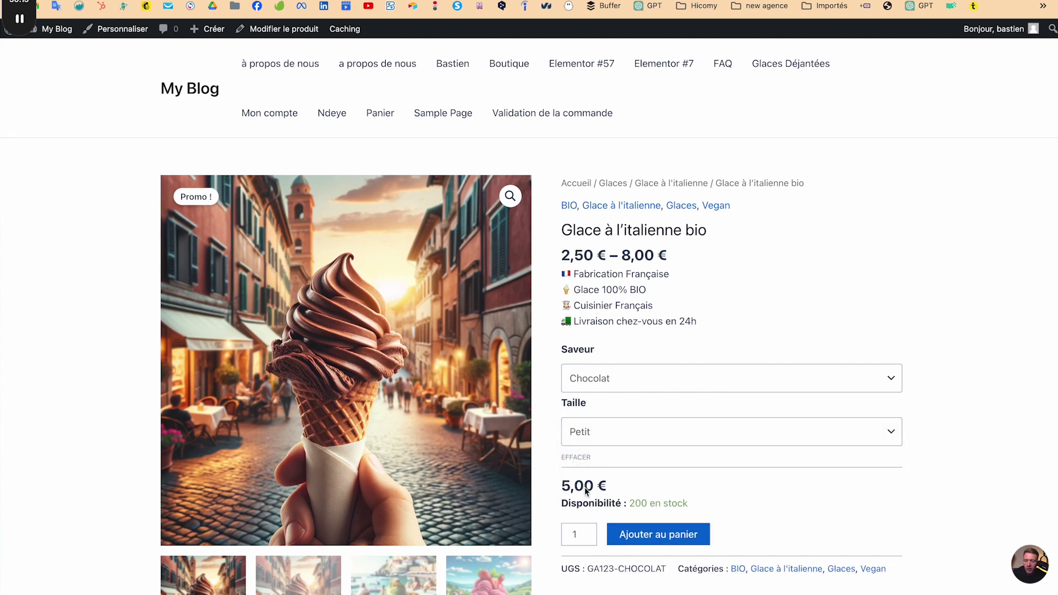
pyautogui.click(595, 440)
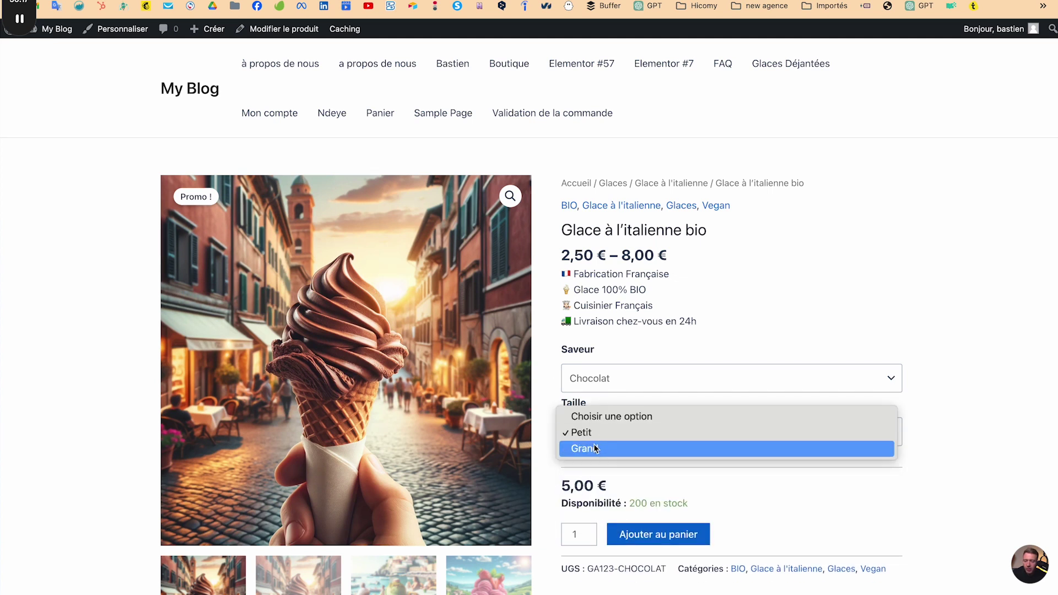
pyautogui.click(594, 446)
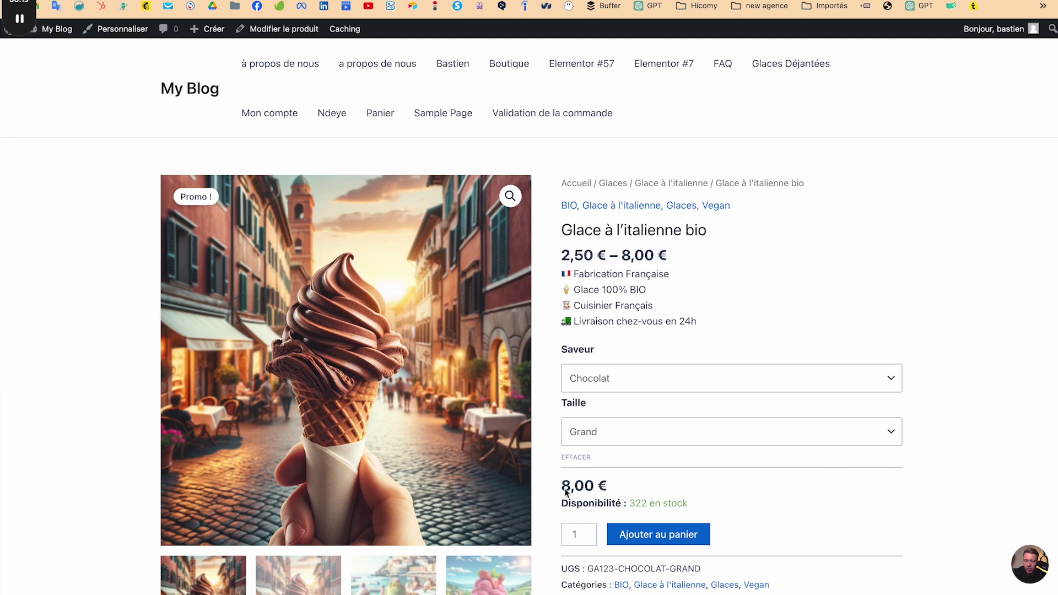
# Examine which Saveur and Taille choices are offered while the Chocolat Grand variation is selected.
pyautogui.click(613, 387)
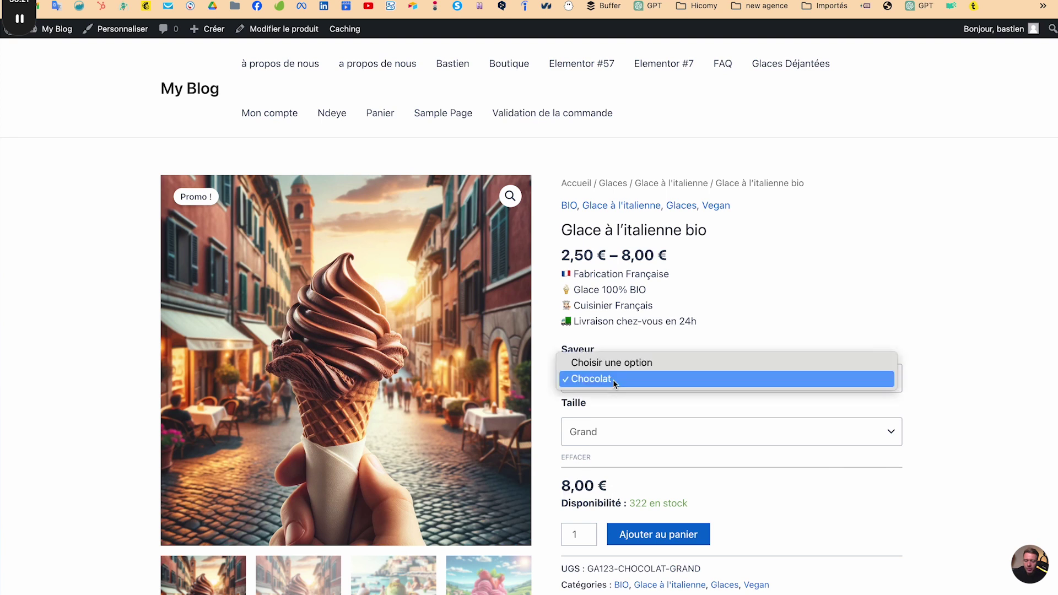
pyautogui.click(613, 379)
pyautogui.click(604, 378)
pyautogui.click(591, 380)
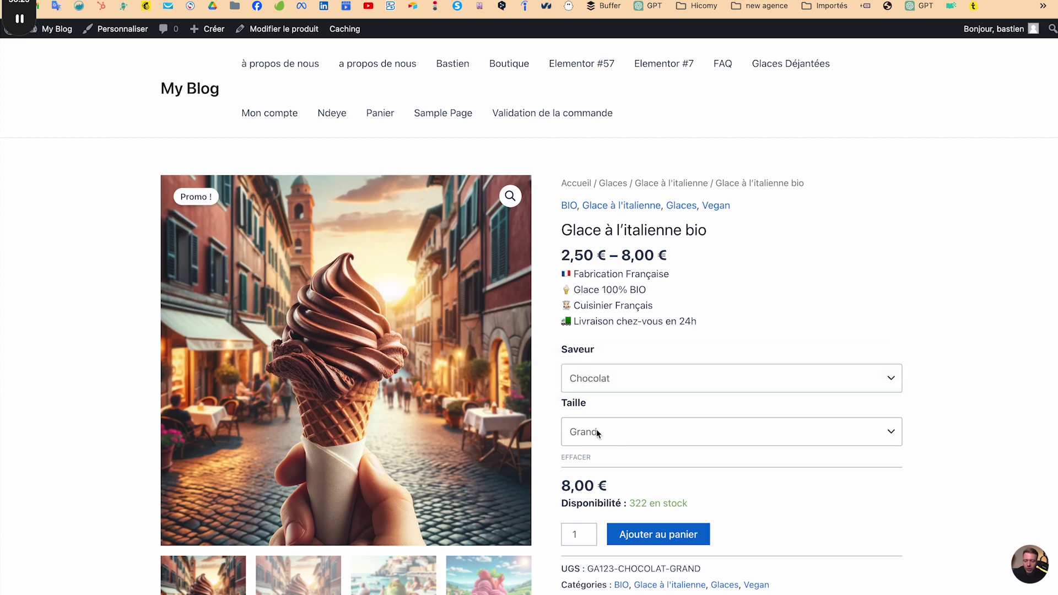
pyautogui.click(598, 433)
pyautogui.click(597, 433)
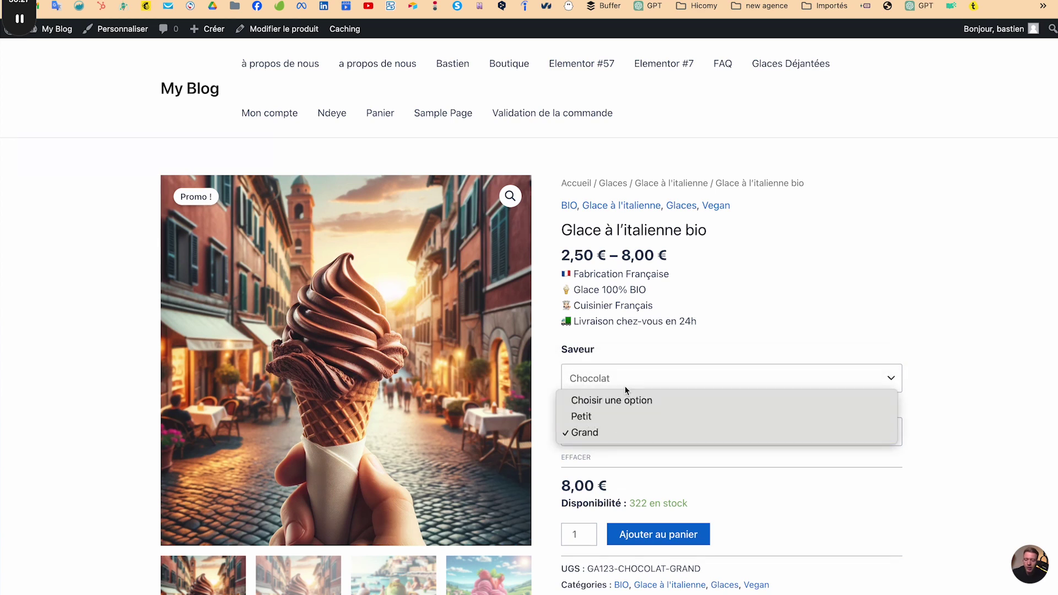
pyautogui.click(610, 378)
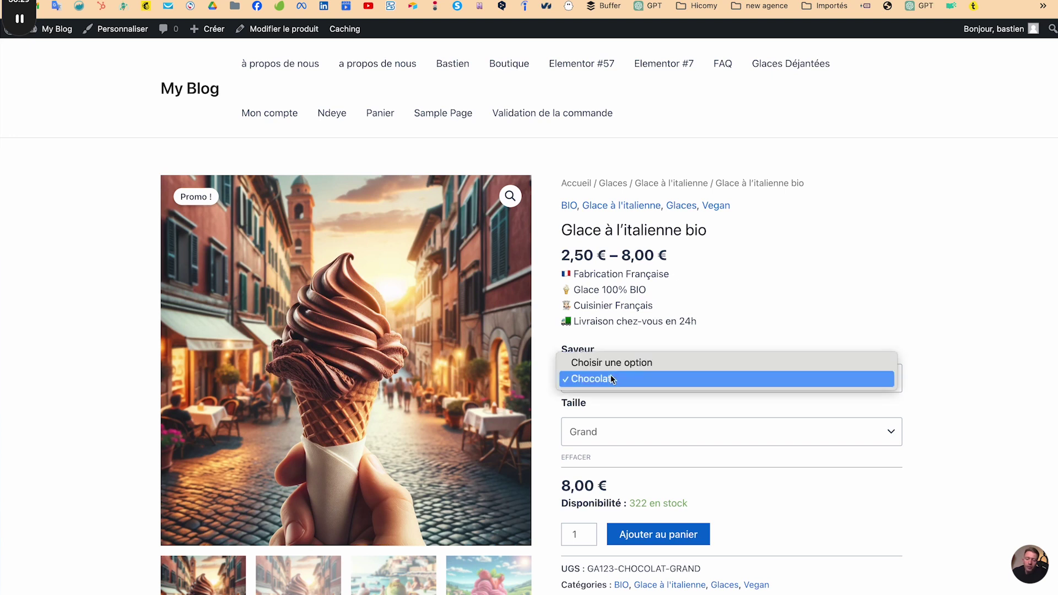
pyautogui.click(594, 439)
# Switch the size to Petit and view the Fraise and Pistache variations of the product.
pyautogui.click(608, 439)
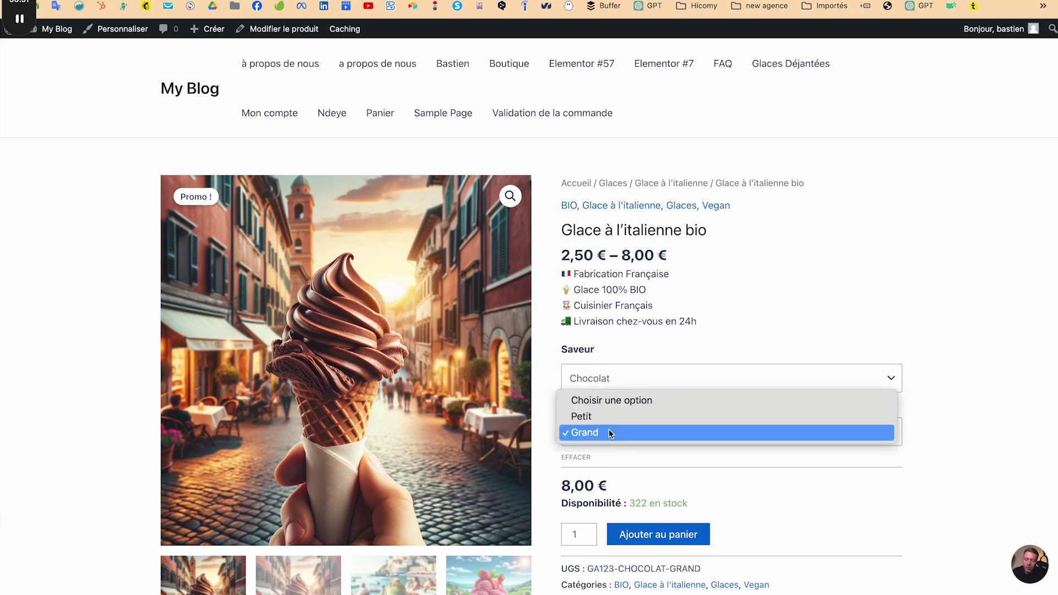
pyautogui.click(610, 419)
pyautogui.click(617, 378)
pyautogui.click(603, 393)
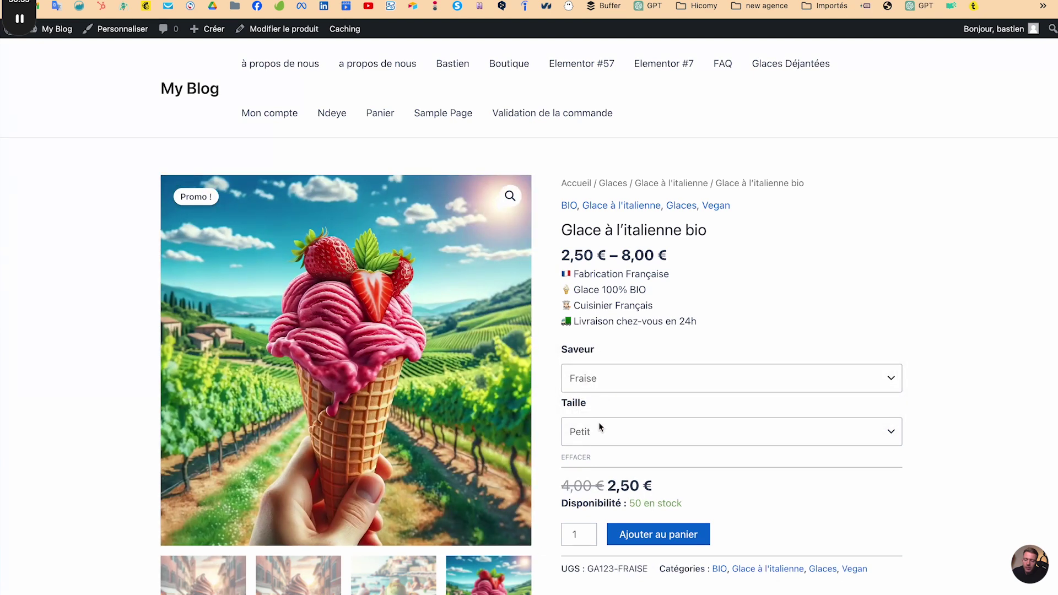
pyautogui.click(607, 375)
pyautogui.click(600, 389)
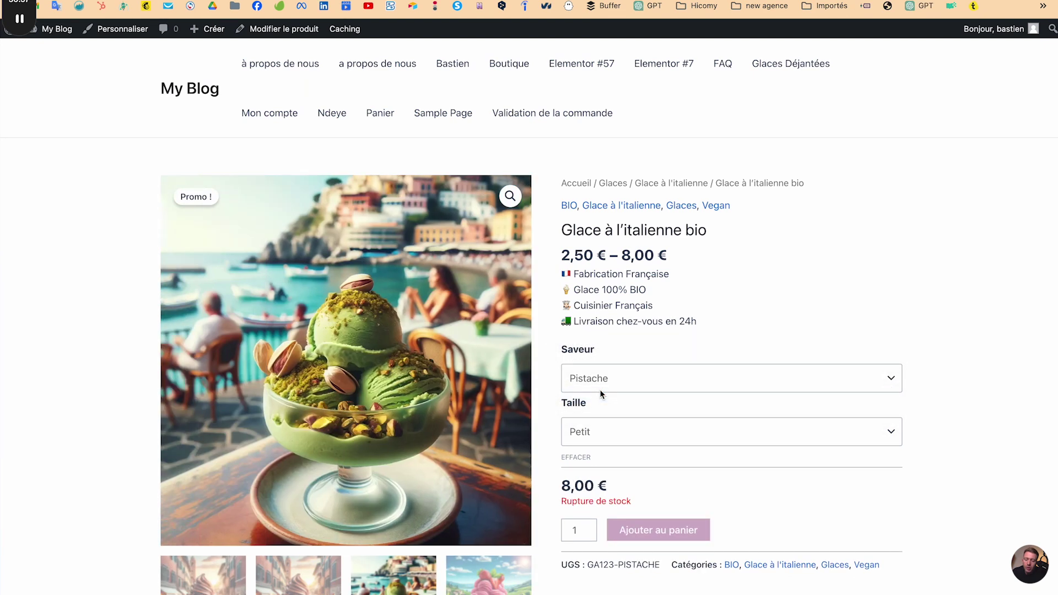